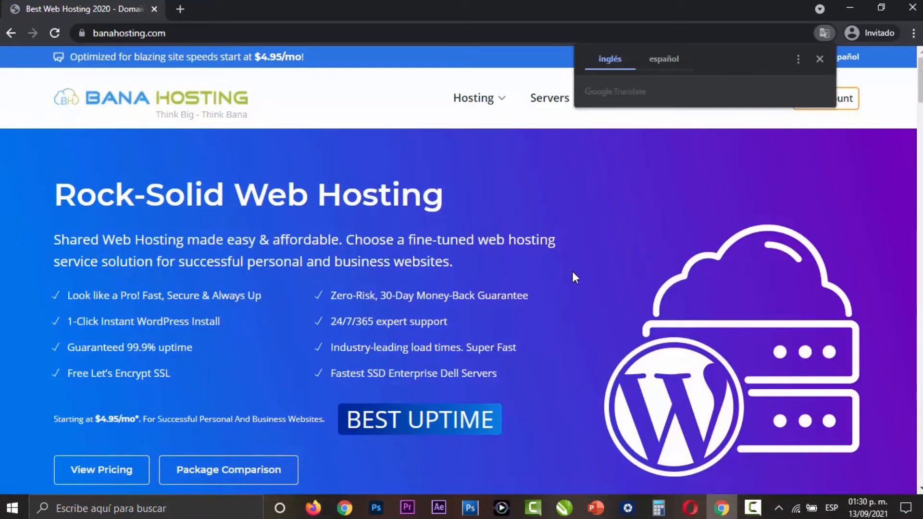
- Open BanaHosting's Web Hosting plans page
left_click(572, 272)
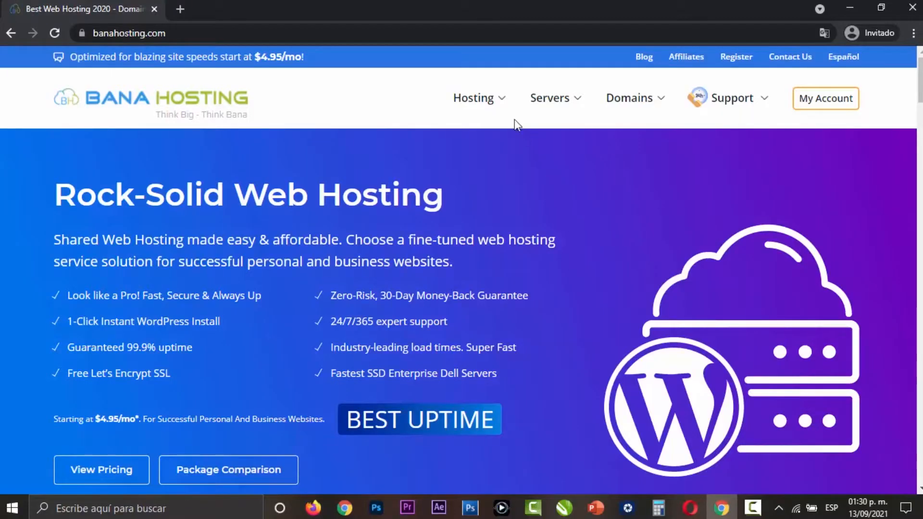
mouse_move(498, 97)
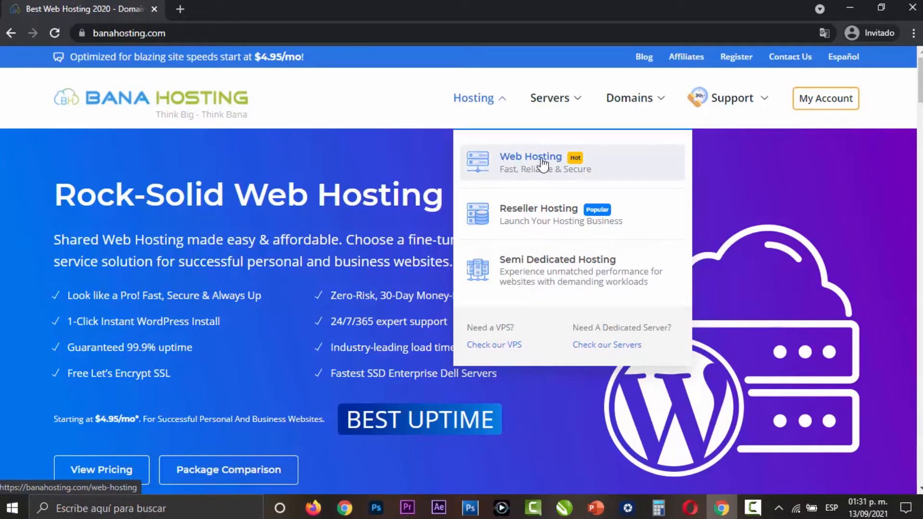
left_click(510, 158)
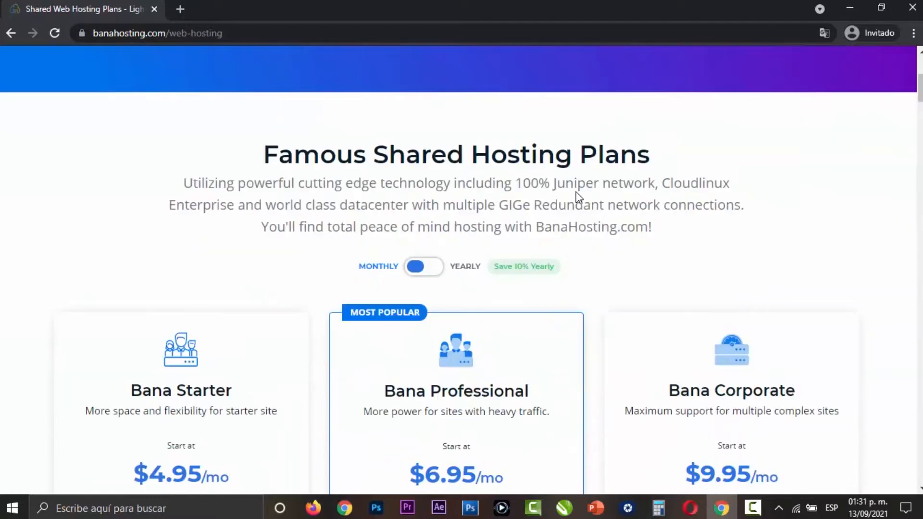
- Translate the shared hosting plans page into Spanish
scroll(576, 191, "down", 4)
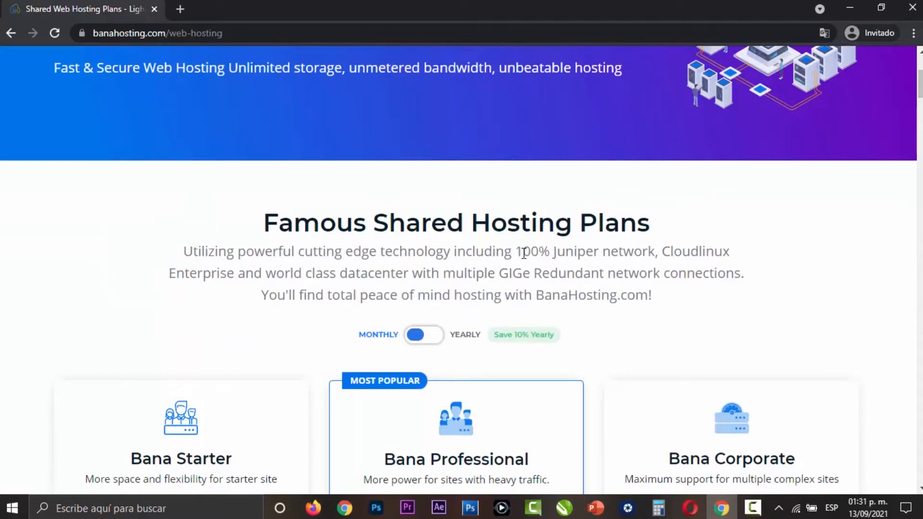
left_click(825, 32)
left_click(668, 59)
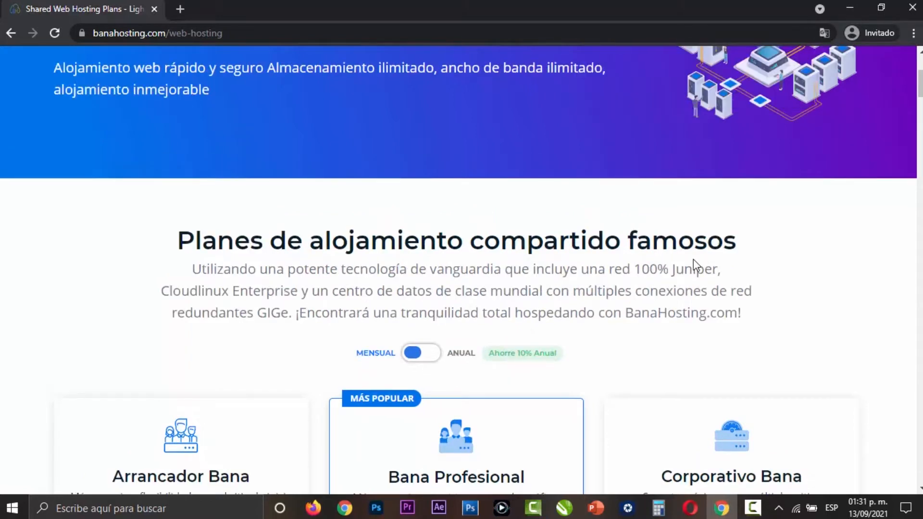
- Examine the prices and included features of the Starter, Professional and Corporate shared hosting plans
scroll(713, 254, "down", 1)
scroll(713, 254, "down", 2)
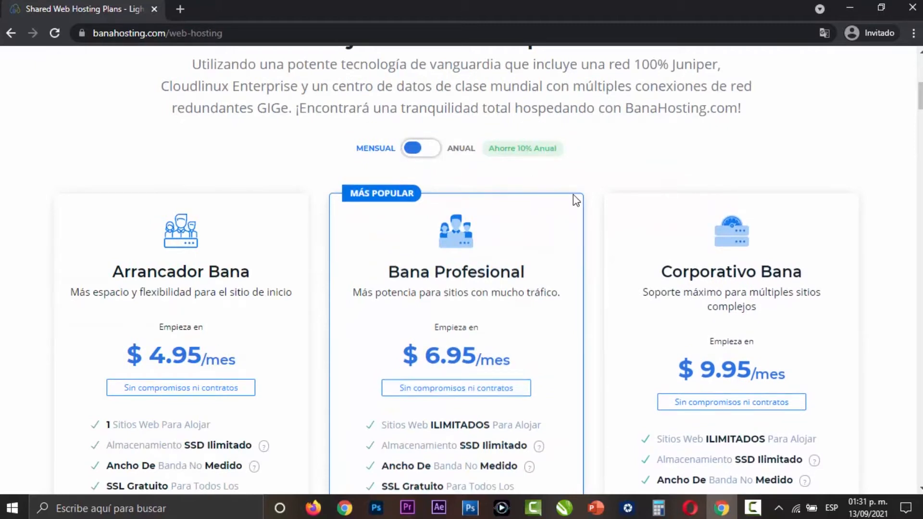
scroll(575, 200, "down", 3)
scroll(266, 253, "down", 2)
scroll(585, 404, "up", 2)
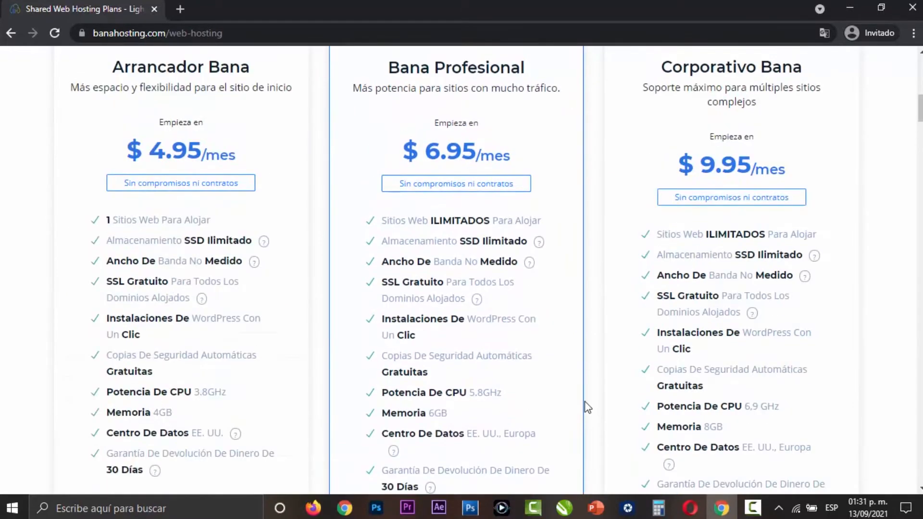
scroll(647, 373, "down", 2)
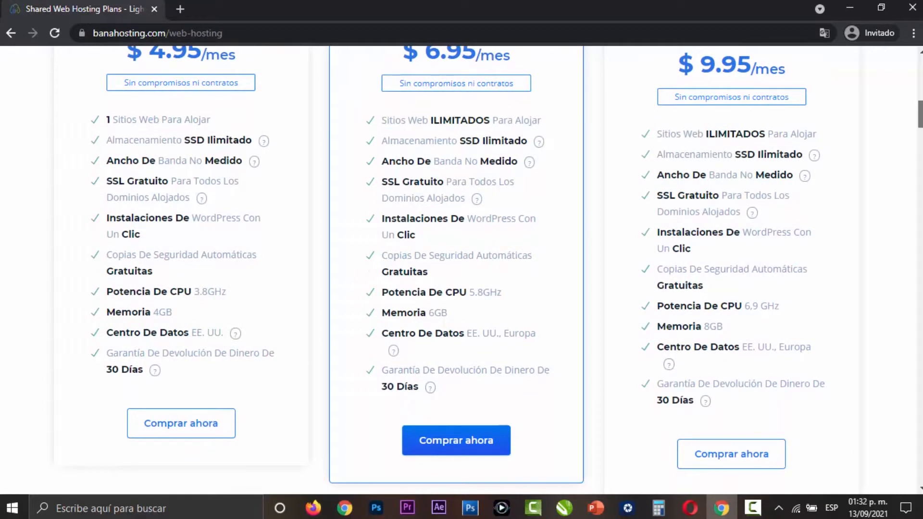
scroll(458, 270, "up", 1)
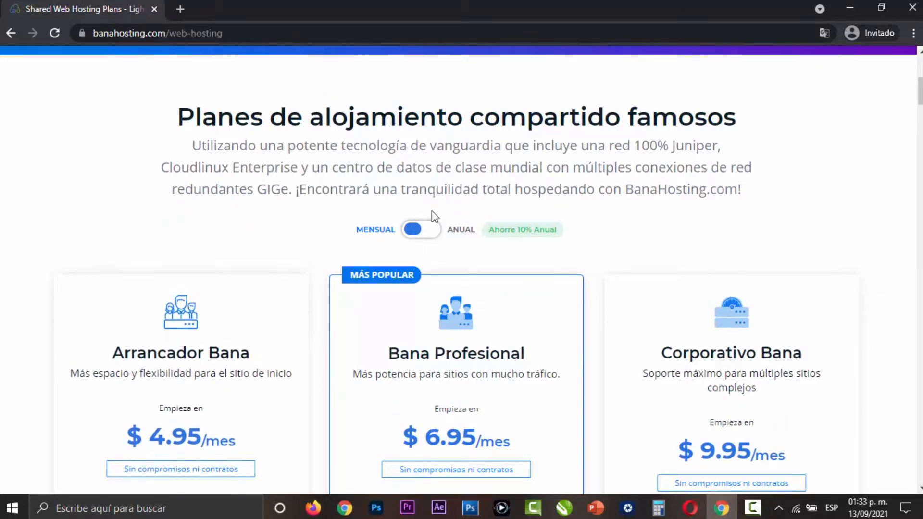
- Show the plans' annual prices for comparison and return the pricing to monthly
left_click(437, 234)
scroll(308, 276, "down", 3)
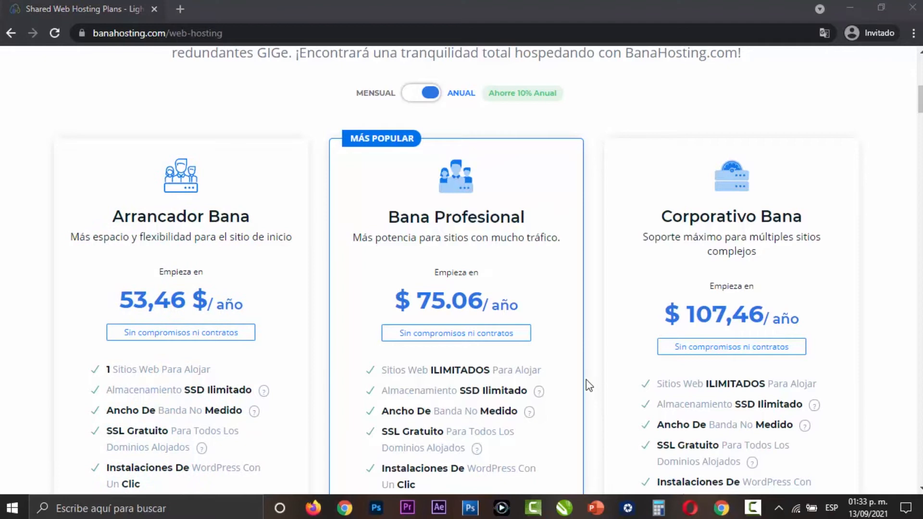
left_click(412, 96)
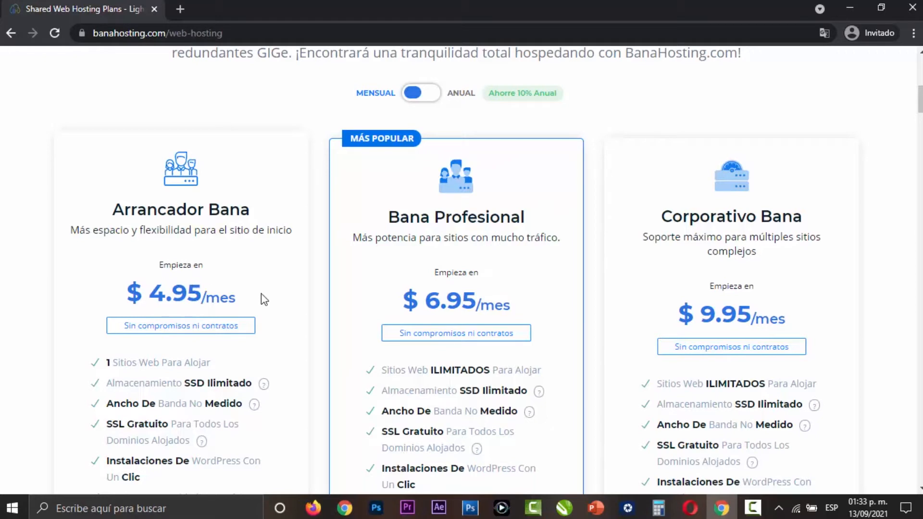
- Start buying the Bana Starter plan and browse the extensions offered for registering a new domain
scroll(207, 291, "down", 8)
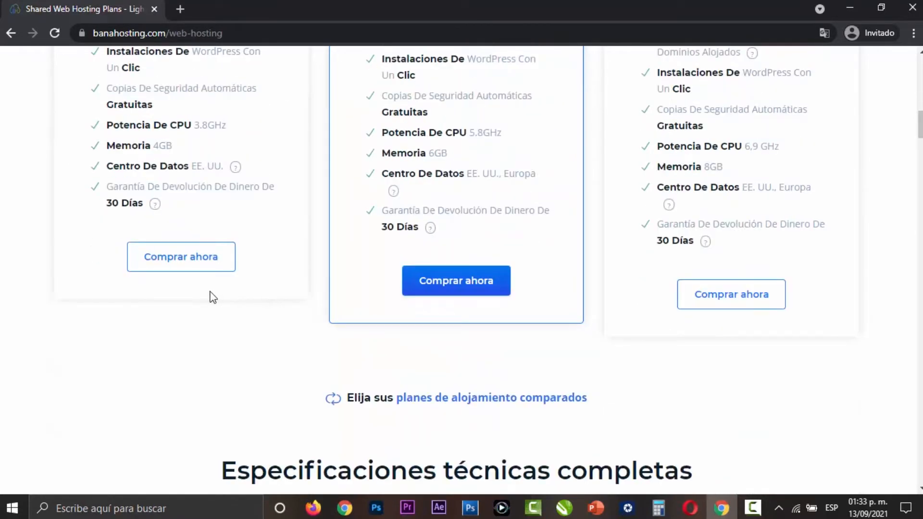
left_click(189, 267)
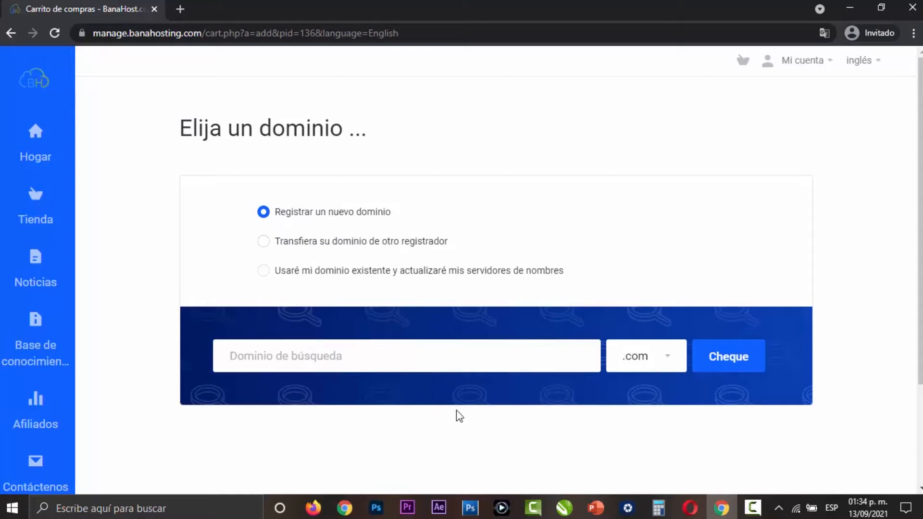
left_click(655, 356)
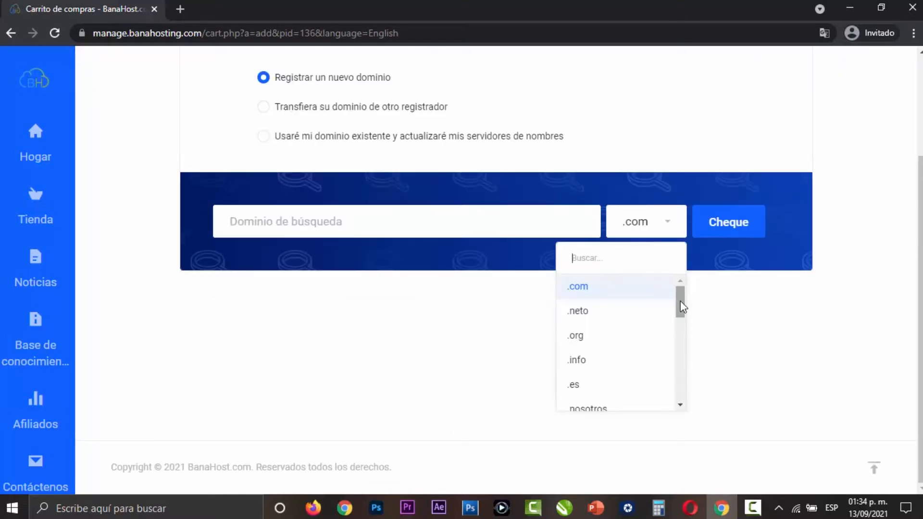
mouse_move(677, 304)
left_mouse_down()
mouse_move(680, 398)
mouse_move(679, 304)
mouse_move(691, 293)
left_mouse_up()
left_click(724, 296)
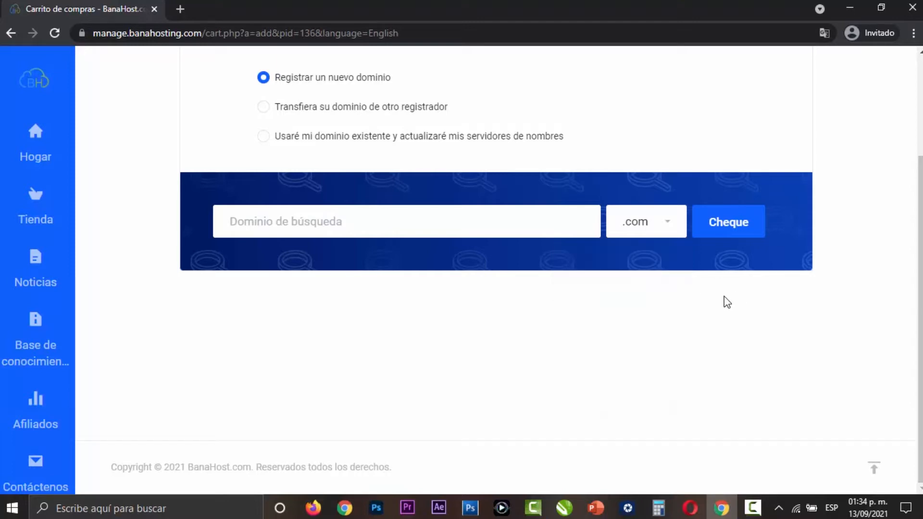
- Check the availability of the new domain yuumgo.net and continue the order with it
scroll(663, 293, "up", 1)
scroll(290, 159, "up", 1)
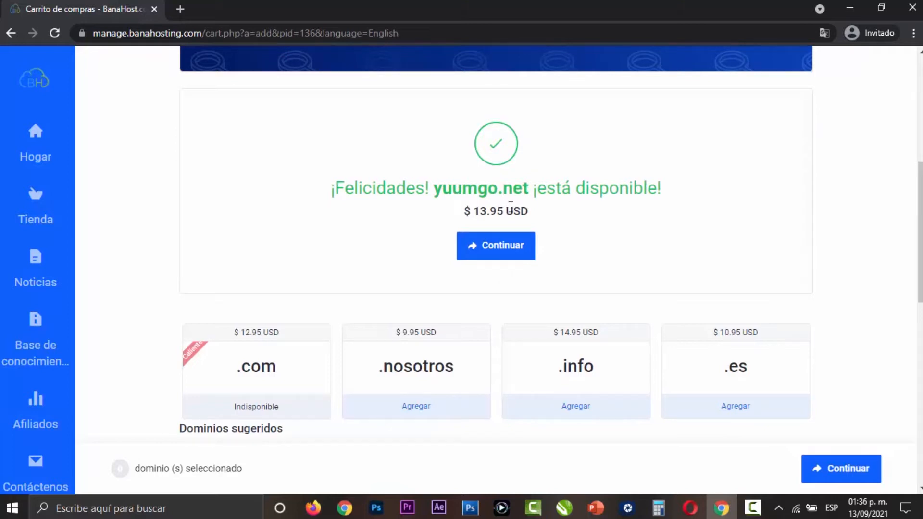
left_click(514, 251)
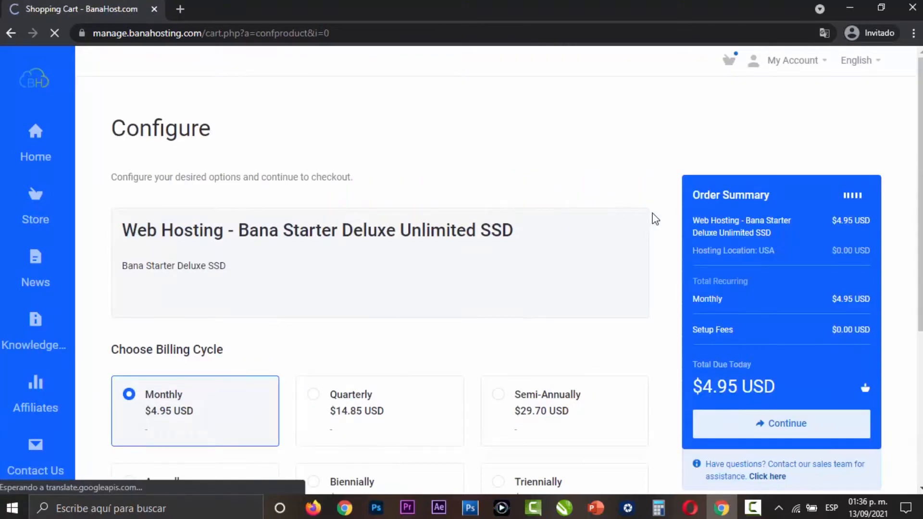
- Accept the Monthly billing cycle and the USA hosting location and continue the order
scroll(657, 219, "down", 1)
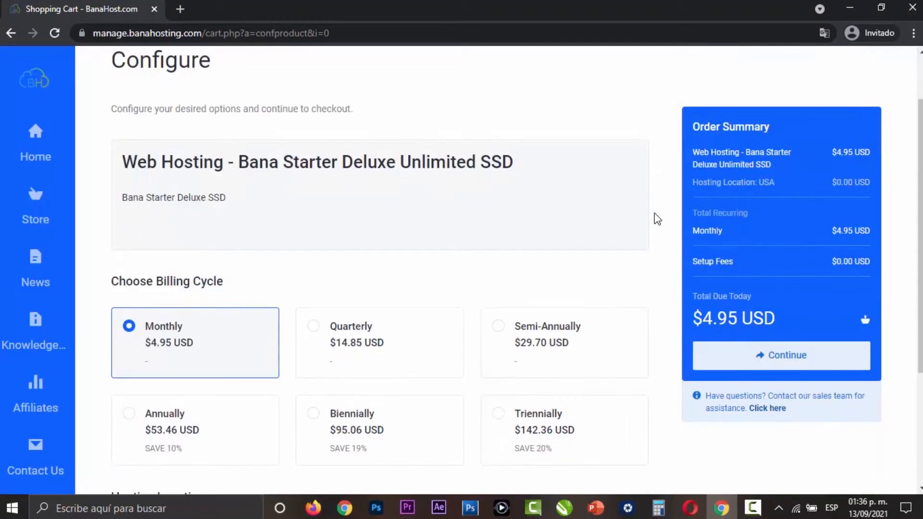
scroll(399, 201, "down", 1)
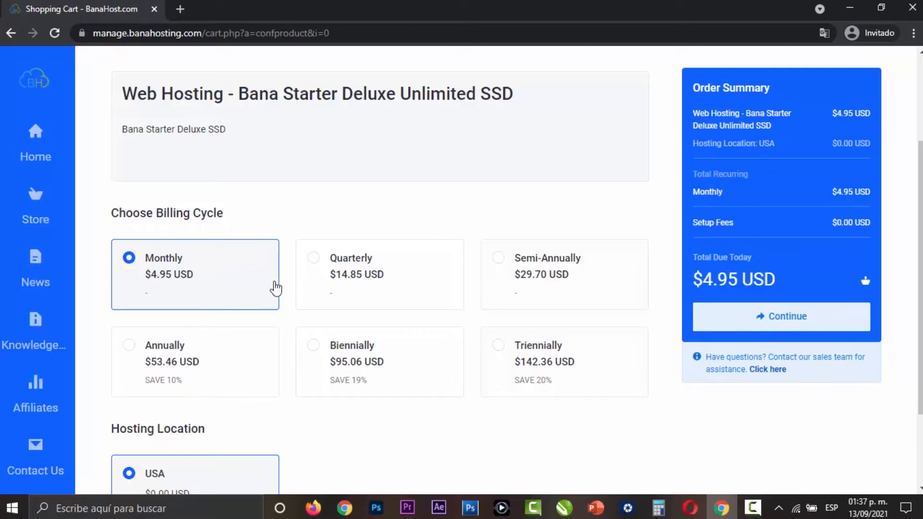
scroll(385, 303, "down", 3)
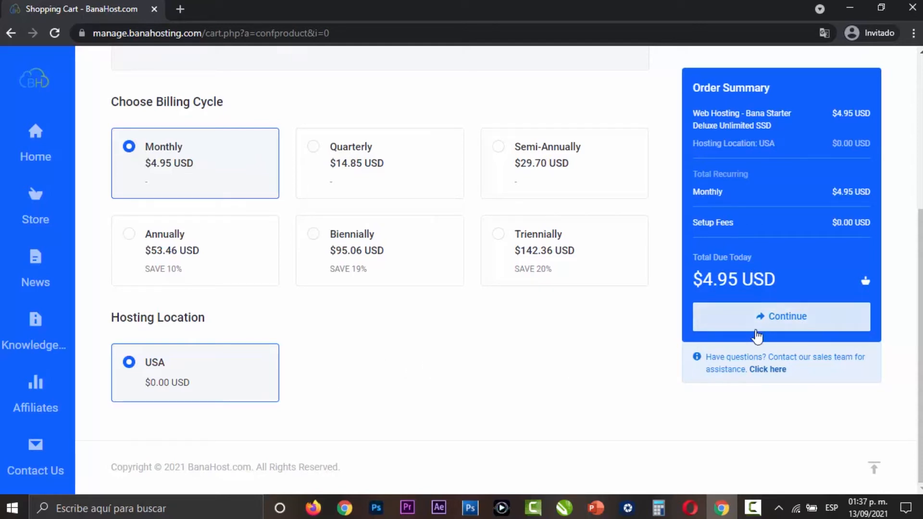
left_click(757, 332)
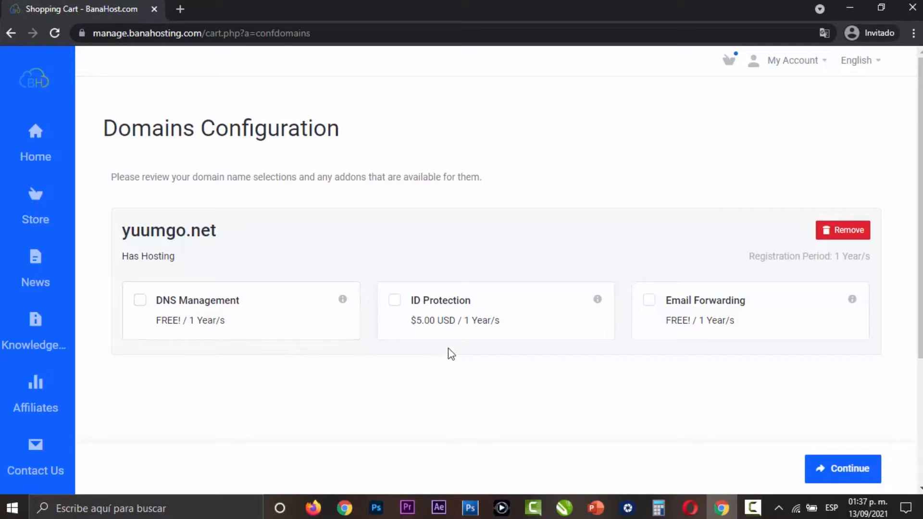
- Review the add-ons for yuumgo.net and continue to checkout without selecting any
mouse_move(599, 304)
scroll(829, 365, "down", 3)
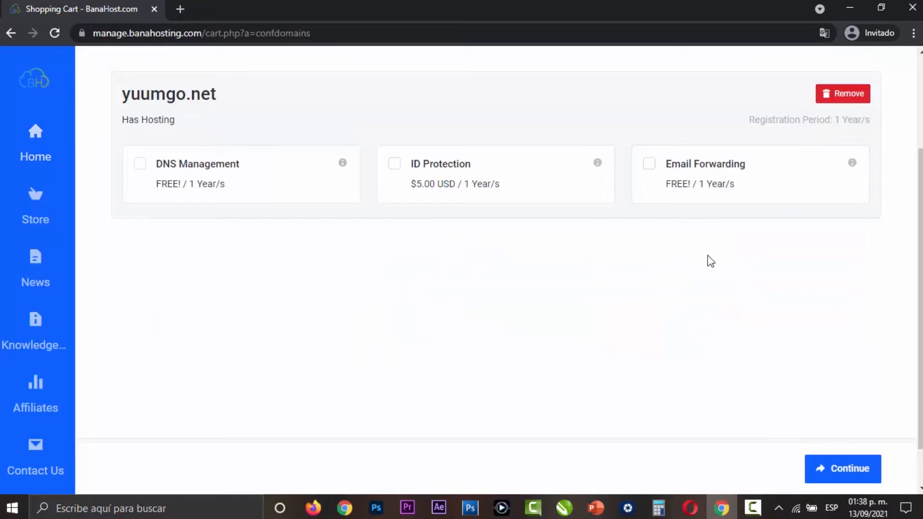
scroll(750, 336, "down", 1)
left_click(822, 467)
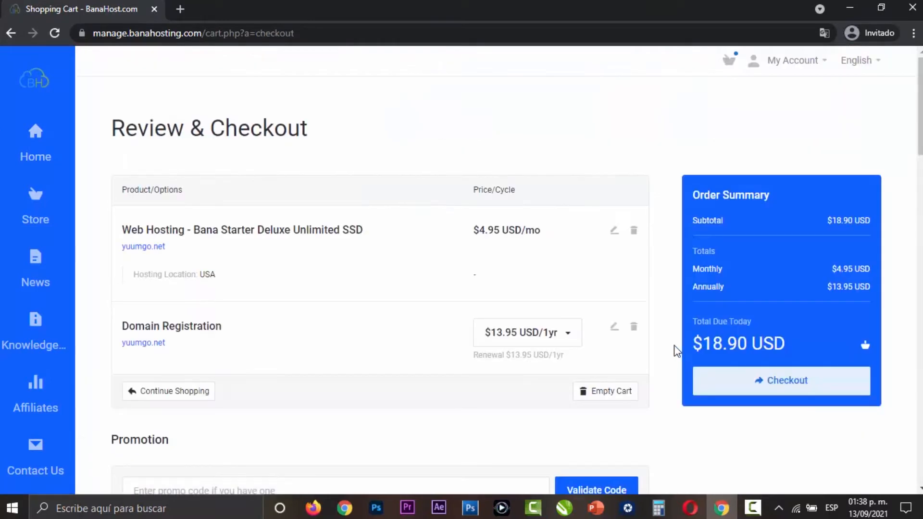
- Review the order items, the promotion code field and the new-account billing form on the checkout page
scroll(677, 346, "down", 1)
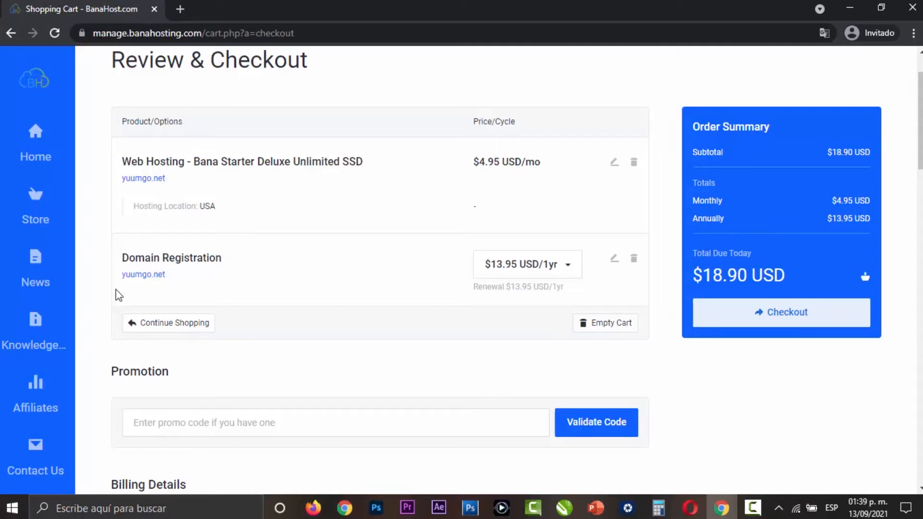
scroll(461, 308, "down", 3)
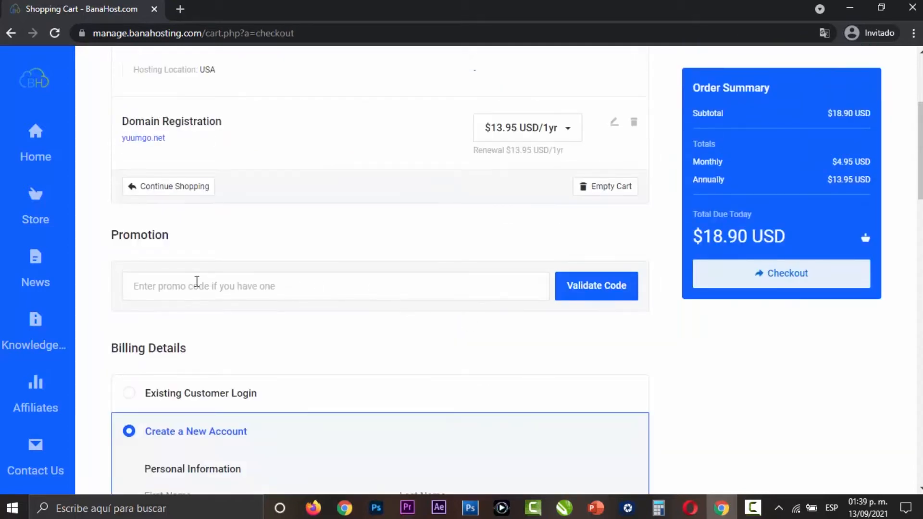
left_click(287, 289)
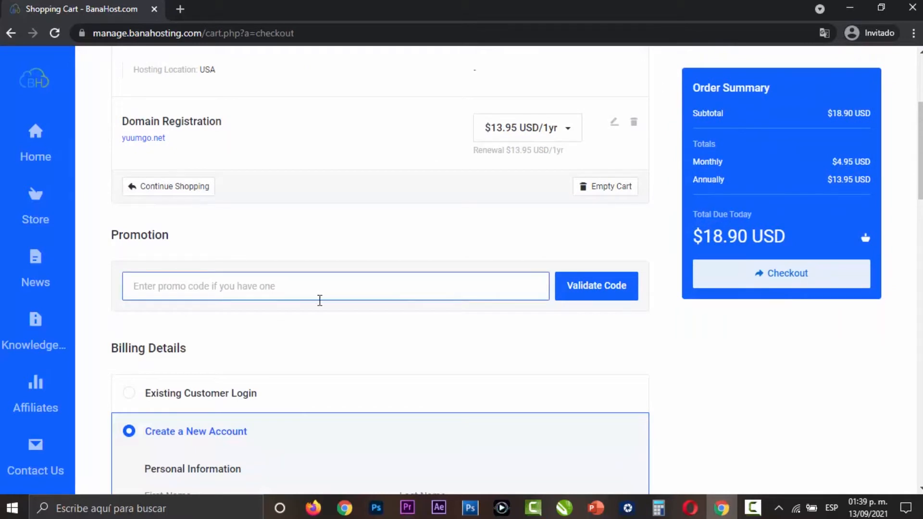
left_click(465, 344)
scroll(562, 342, "down", 4)
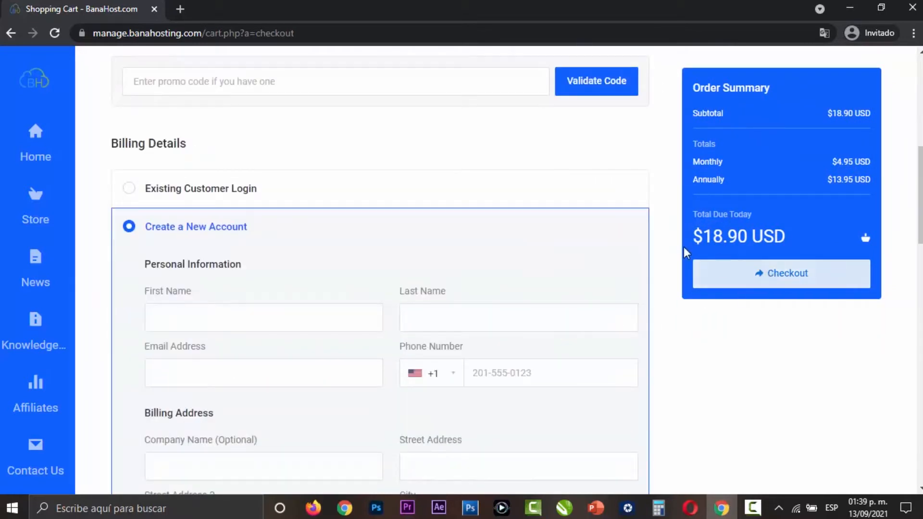
scroll(546, 238, "down", 1)
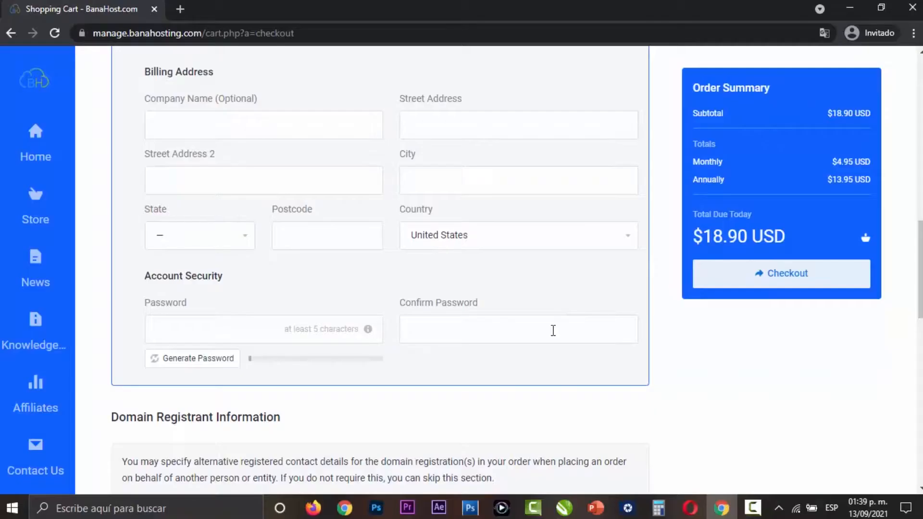
- Agree to the Terms of Service and submit the hosting and domain order
scroll(553, 331, "up", 3)
scroll(554, 331, "up", 3)
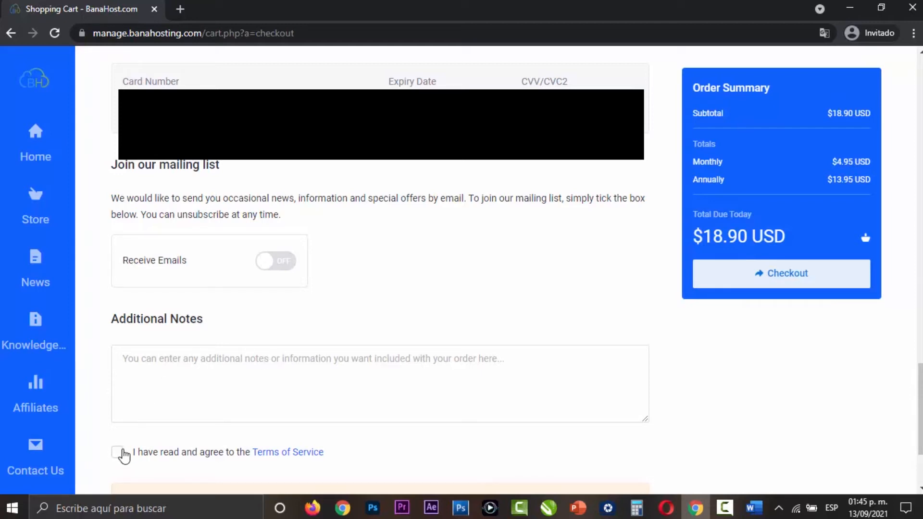
left_click(117, 454)
left_click(803, 277)
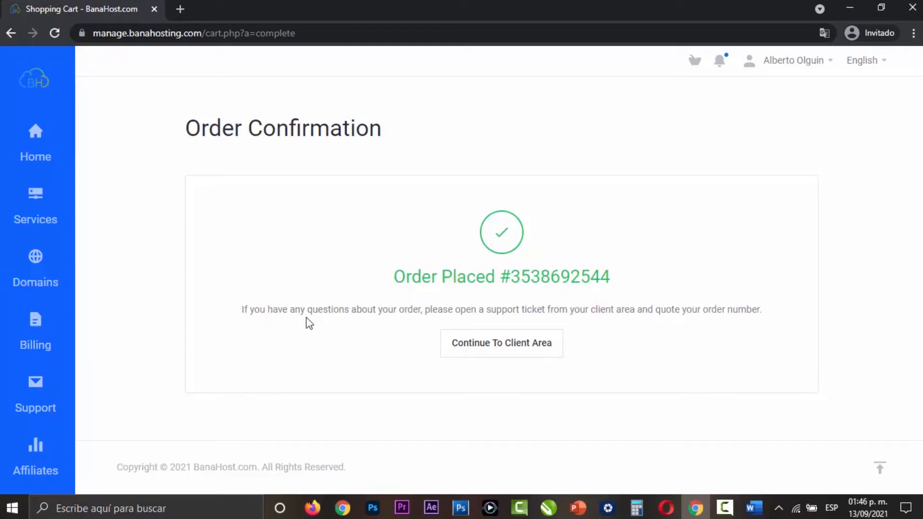
- Read the order confirmation note about support tickets and continue to the client area
left_click_drag(301, 309, 738, 314)
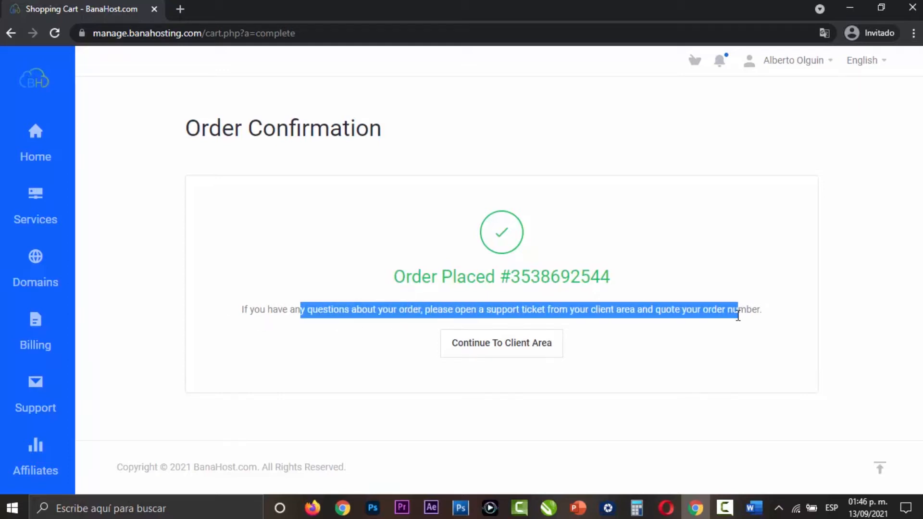
left_click(689, 366)
left_click(511, 351)
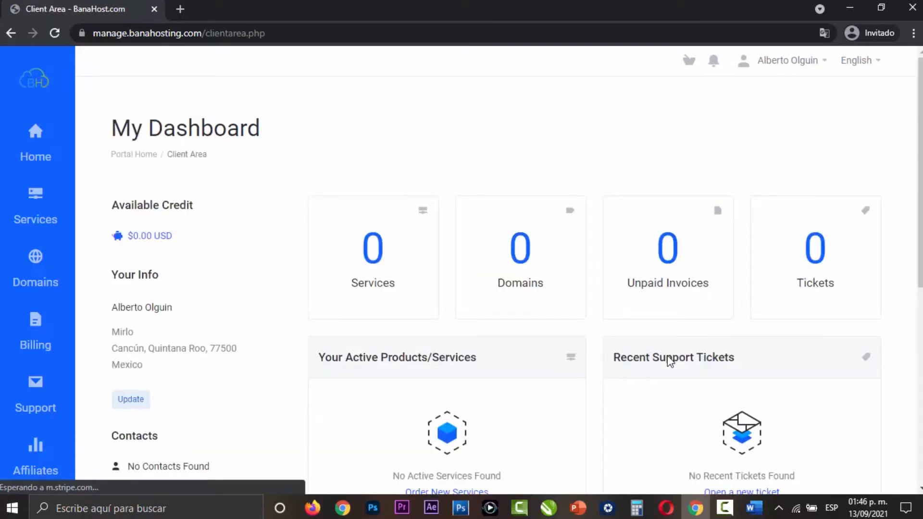
- Set the client area's language to Español and look over the dashboard
left_click(878, 69)
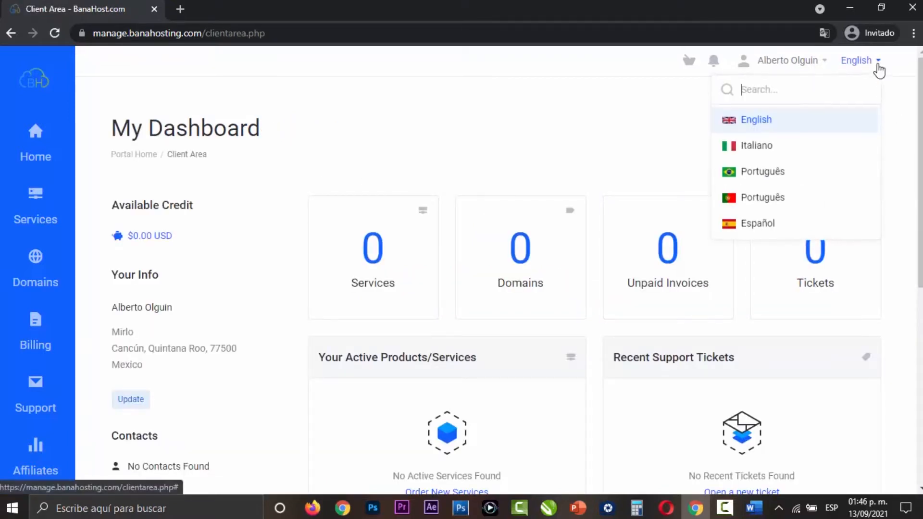
left_click(720, 226)
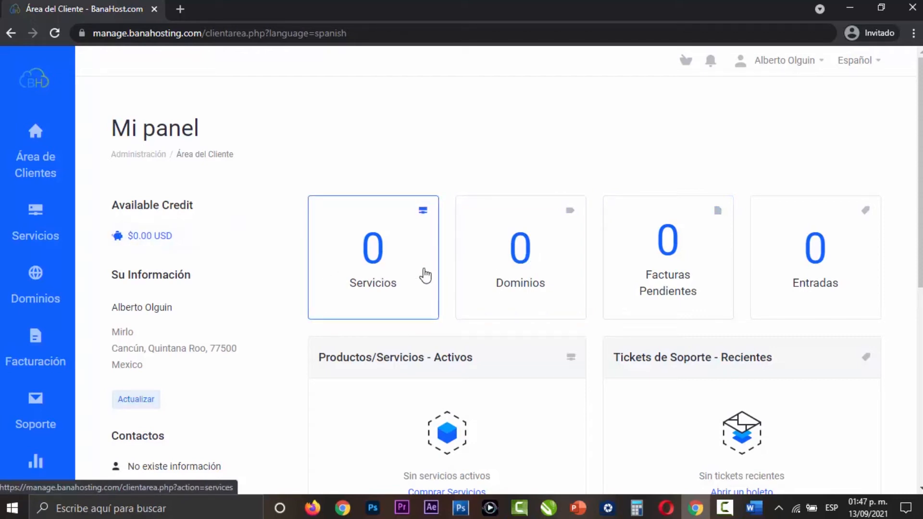
scroll(520, 268, "down", 8)
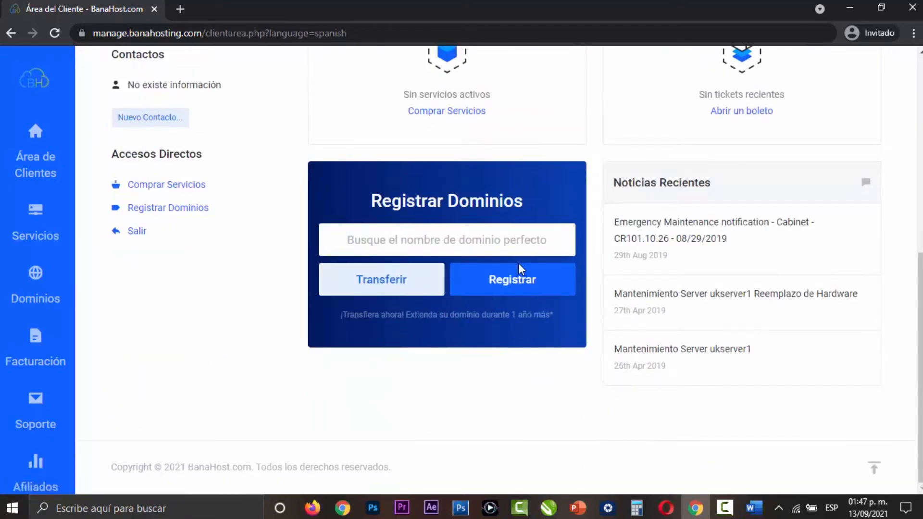
- Open the details of the active Bana Starter Deluxe hosting service for yuumgo.net and enter its cPanel
scroll(515, 317, "up", 8)
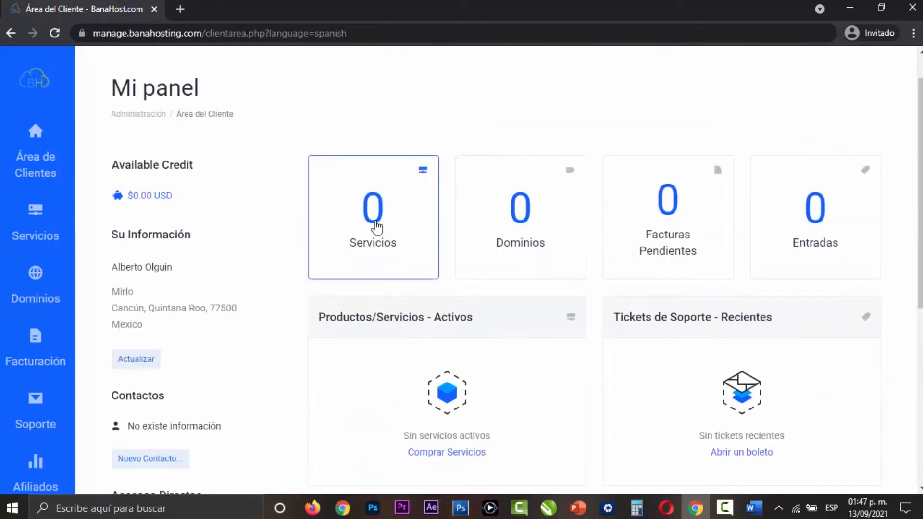
left_click(36, 212)
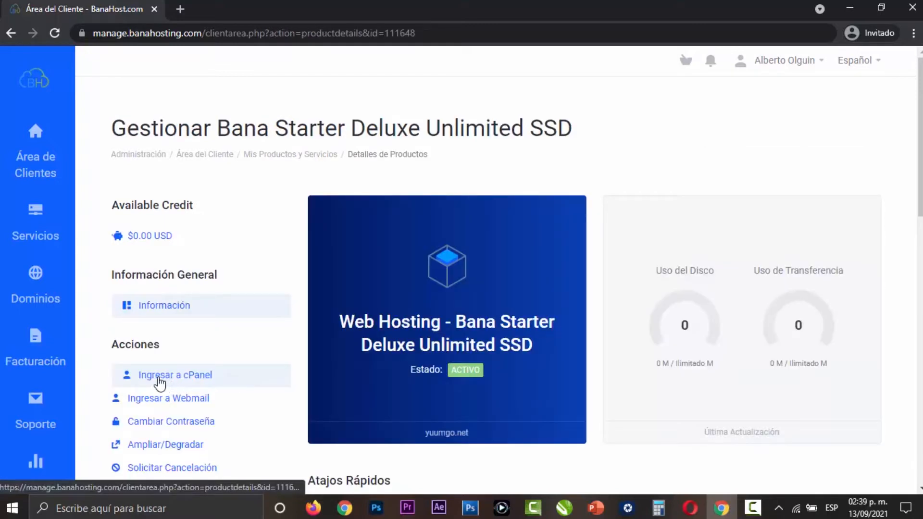
left_click(197, 376)
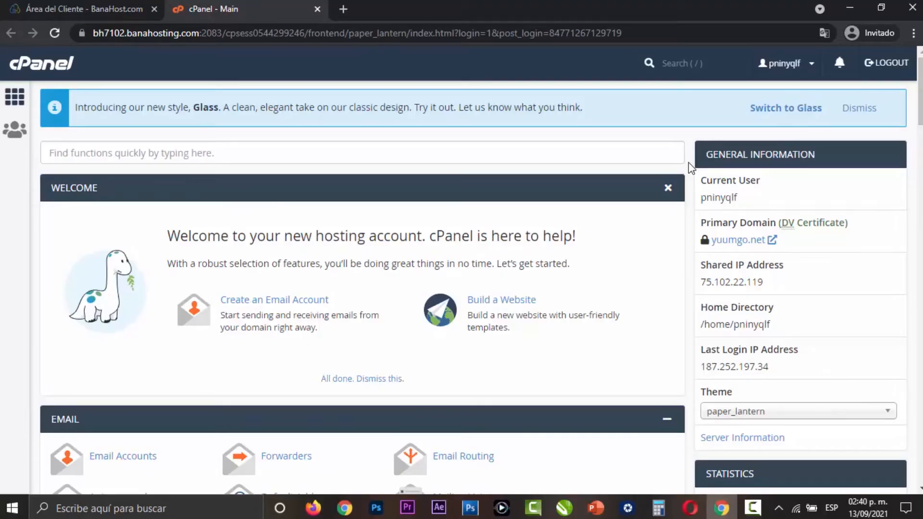
- Find WordPress in cPanel's Softaculous Apps Installer and open its installation form
left_click(845, 115)
scroll(682, 190, "down", 15)
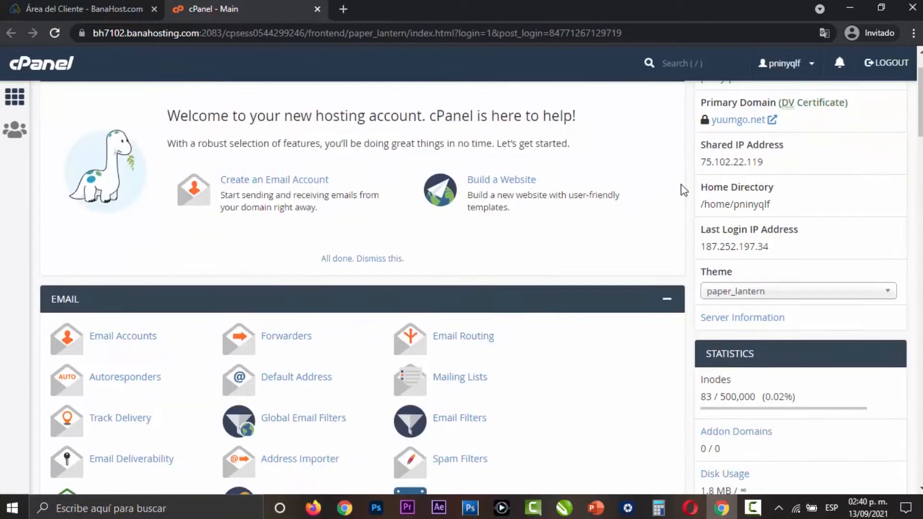
scroll(682, 189, "down", 20)
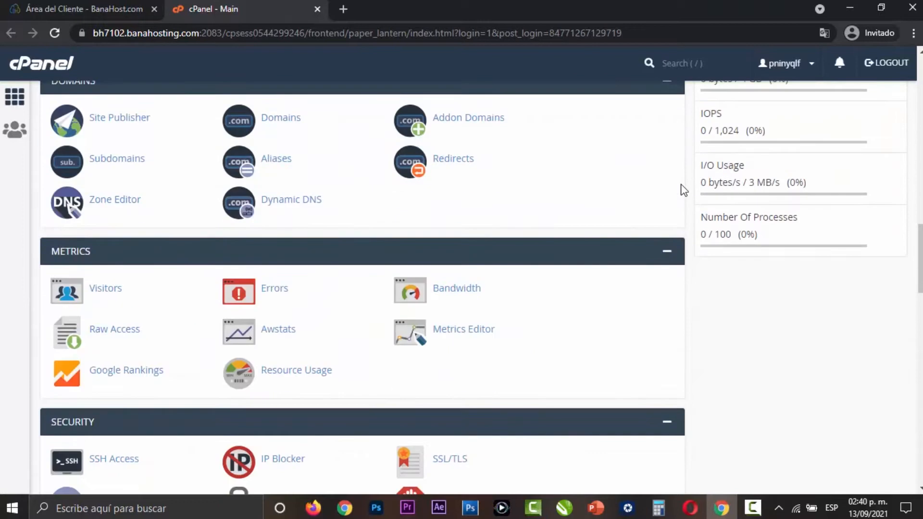
left_click(90, 343)
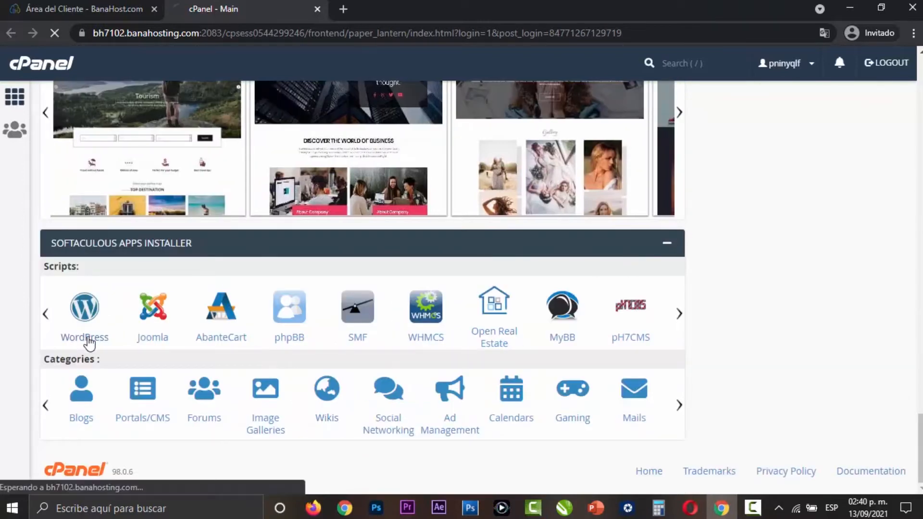
scroll(545, 269, "down", 8)
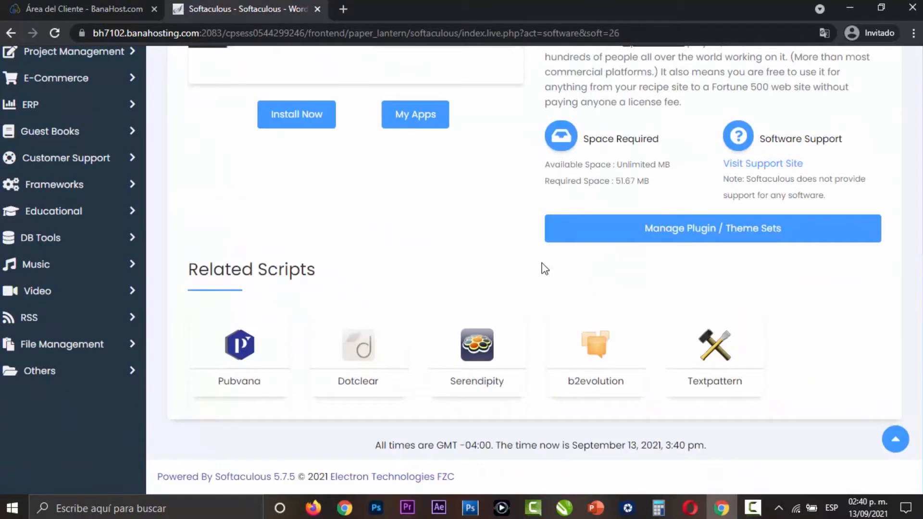
scroll(545, 269, "up", 4)
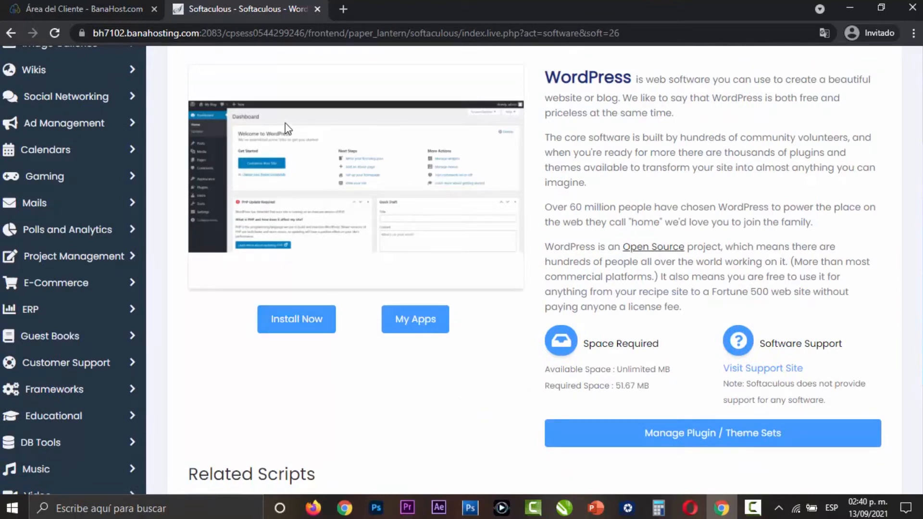
left_click(298, 319)
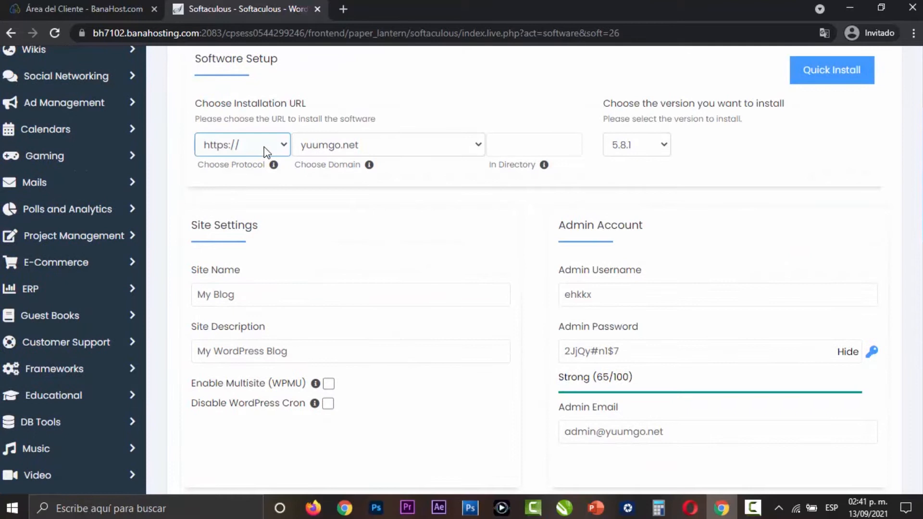
left_click(265, 151)
left_click(396, 231)
left_click(476, 149)
left_click(476, 150)
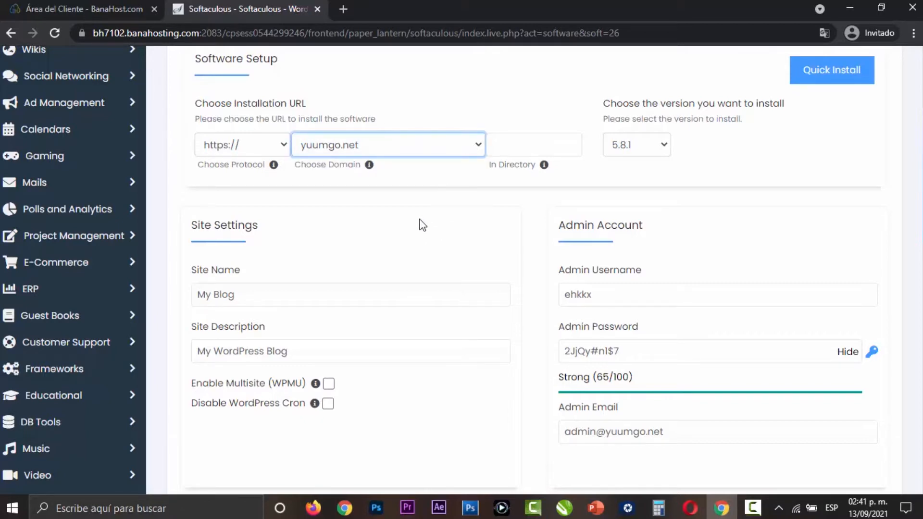
left_click(278, 145)
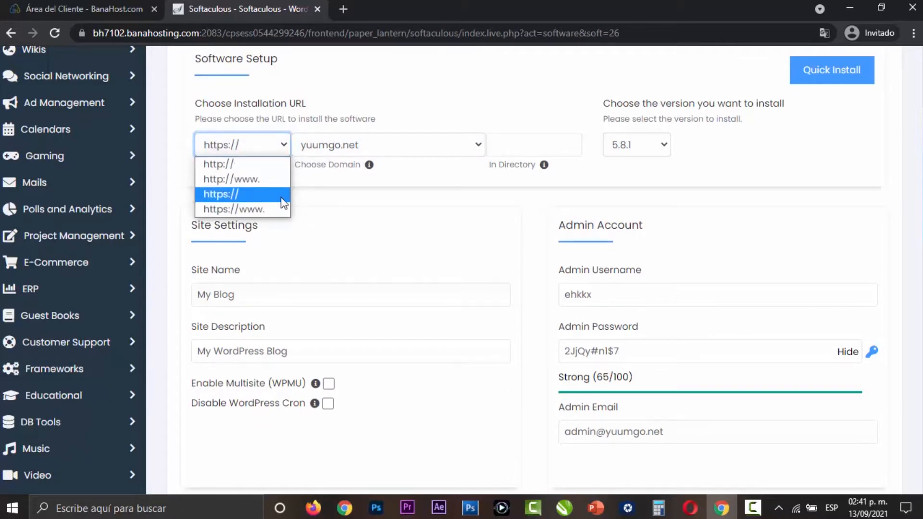
left_click(322, 201)
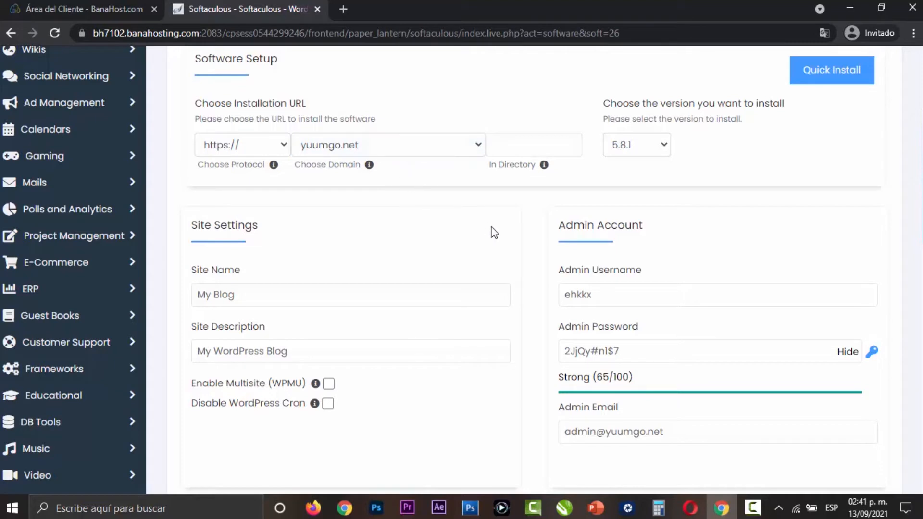
- Set the site name in the WordPress site settings to YuumGo Academy
scroll(523, 231, "down", 1)
left_click_drag(288, 226, 199, 226)
left_click(356, 261)
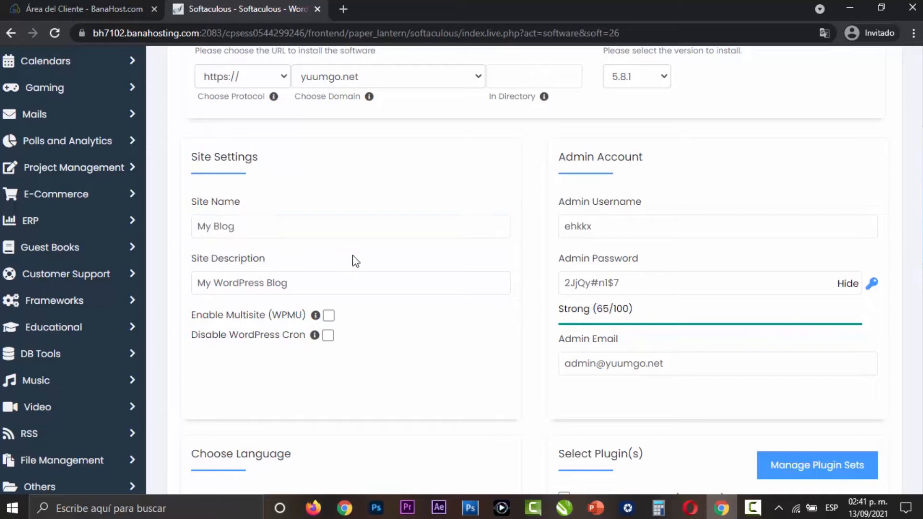
left_click(271, 227)
key("ctrl+a")
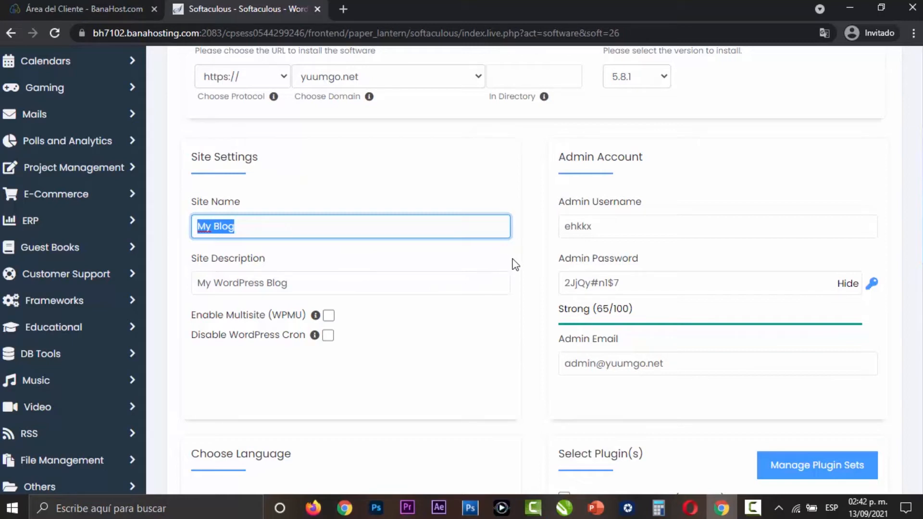
type("YuumG")
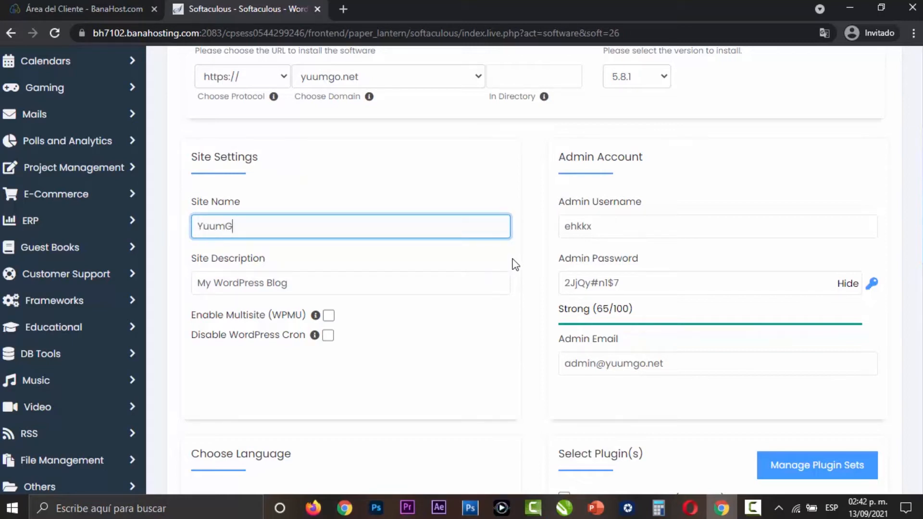
type("o Academy")
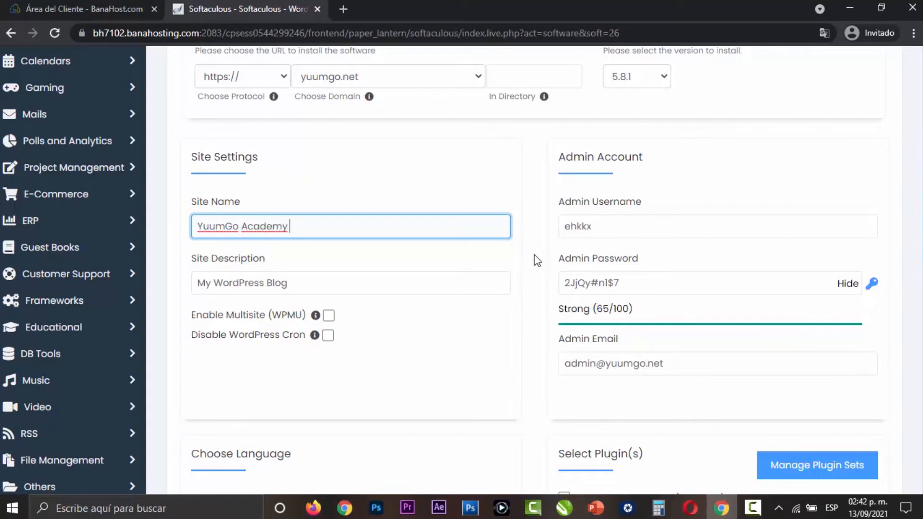
- Set the site description to Mi sitio de pruebas
left_click(437, 286)
key("ctrl+a")
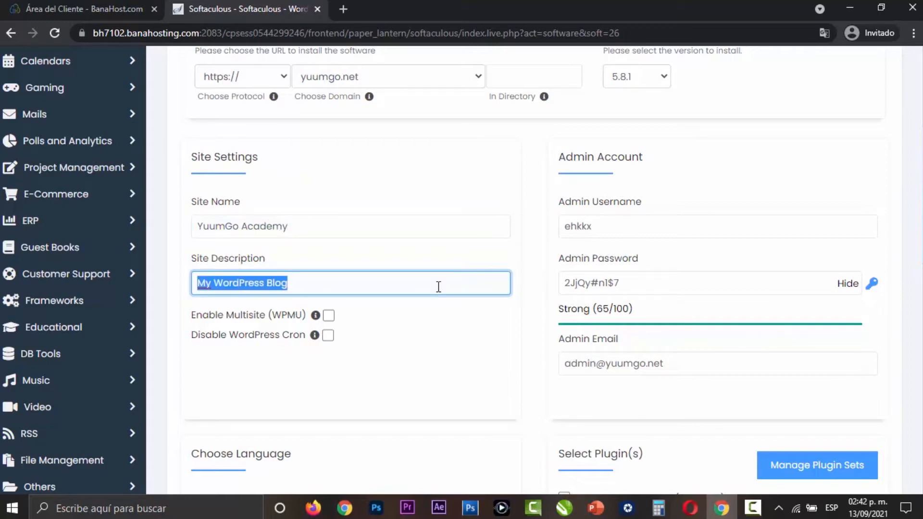
type("Mi sitio de pruebas")
left_click(534, 280)
- Check the site name and description entries and the admin username and password fields
left_click(304, 229)
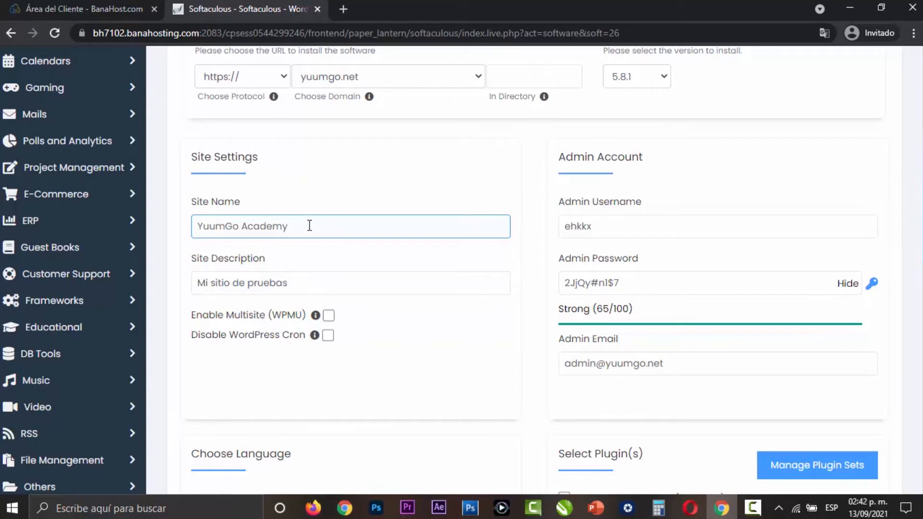
left_click_drag(326, 225, 189, 227)
left_click(291, 284)
left_click_drag(293, 286, 181, 287)
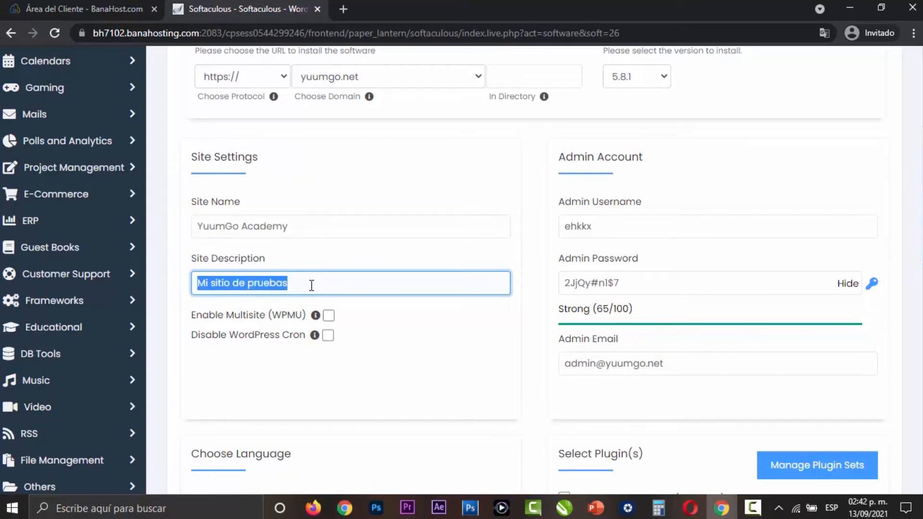
left_click(364, 257)
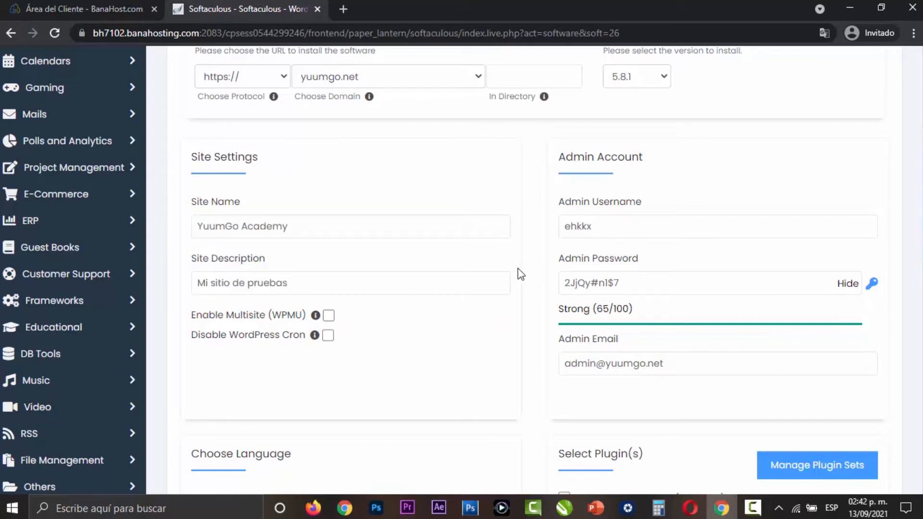
left_click(574, 236)
left_click(643, 282)
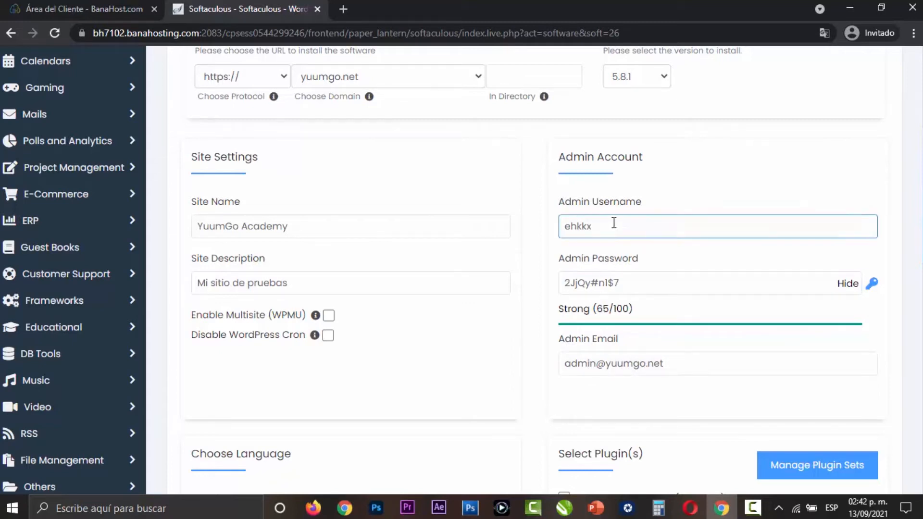
- Set the WordPress installation language to Spanish
scroll(735, 308, "down", 3)
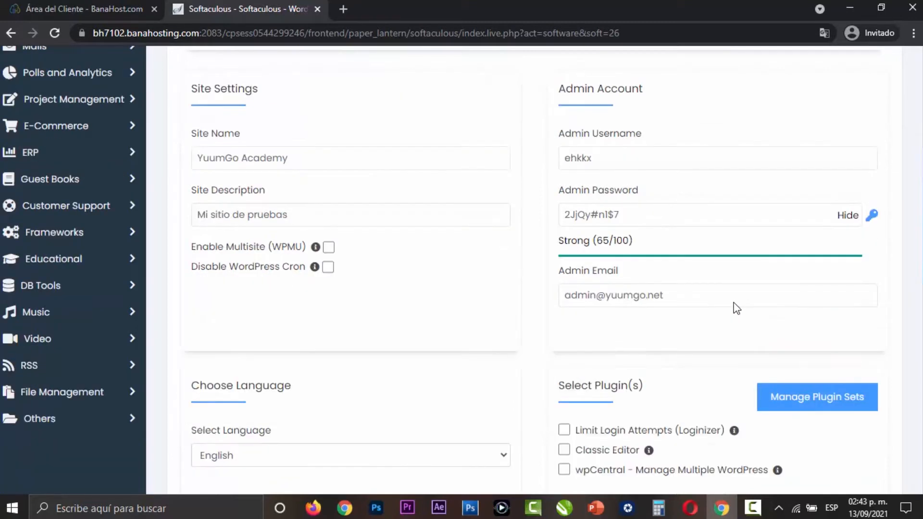
scroll(736, 308, "down", 3)
scroll(736, 308, "down", 3)
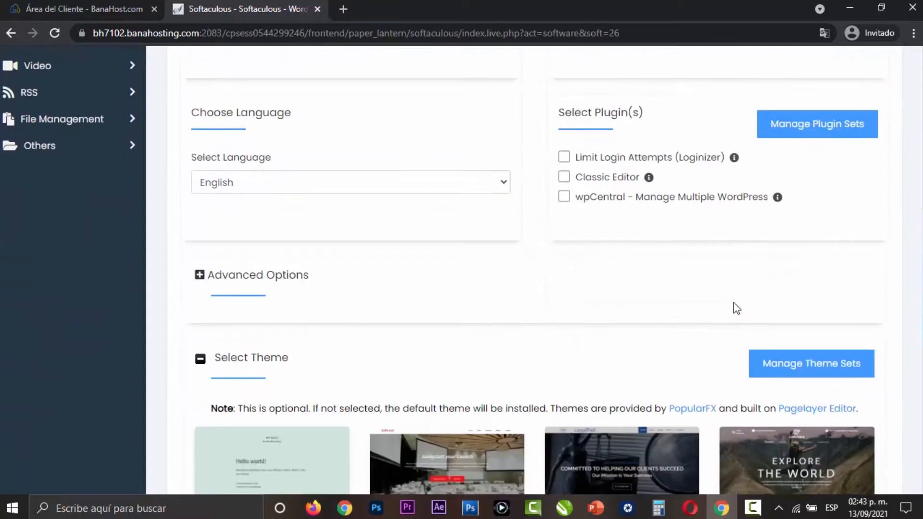
scroll(737, 308, "up", 2)
left_click(483, 189)
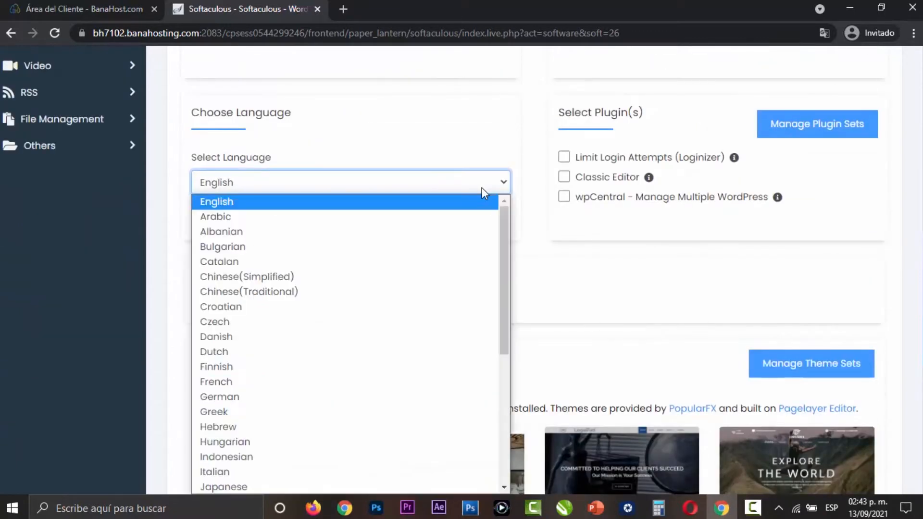
scroll(481, 299, "down", 5)
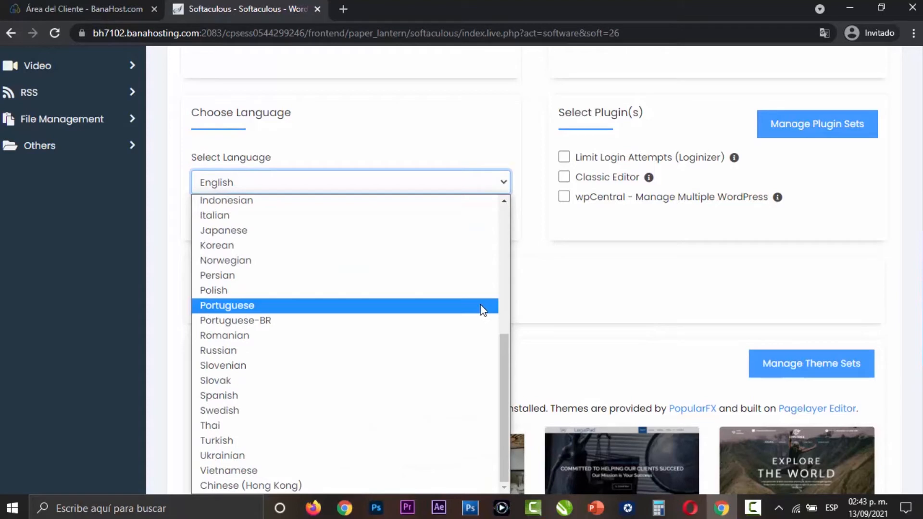
scroll(453, 345, "up", 5)
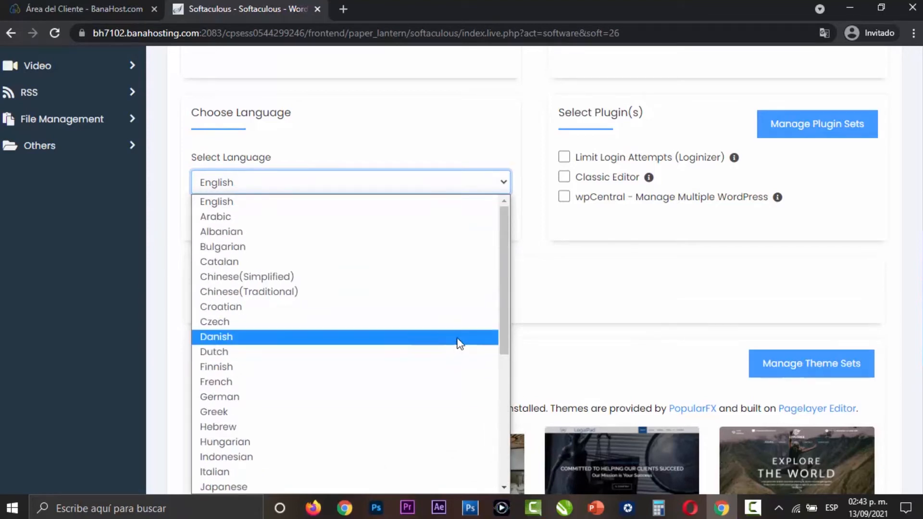
scroll(583, 288, "down", 1)
left_click(437, 117)
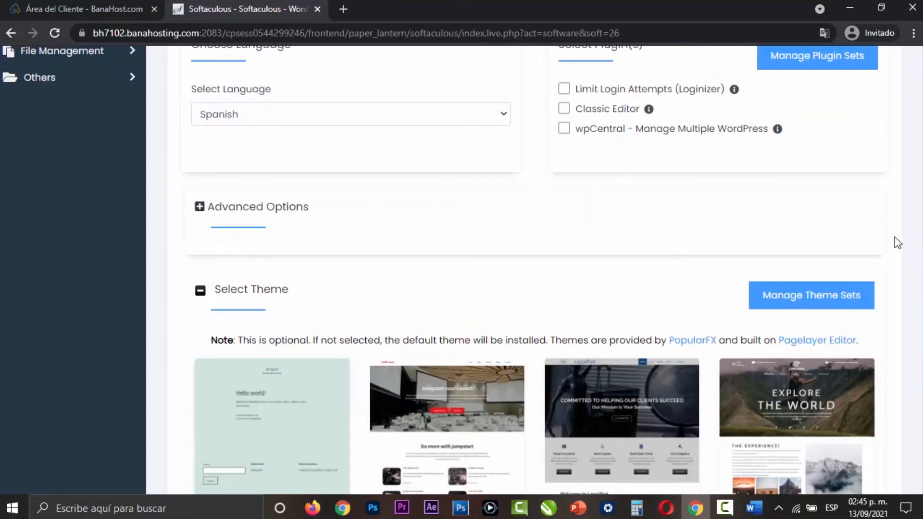
- Preview the default Twenty Twenty-One theme and select it for the WordPress installation
scroll(897, 241, "down", 2)
scroll(897, 243, "down", 1)
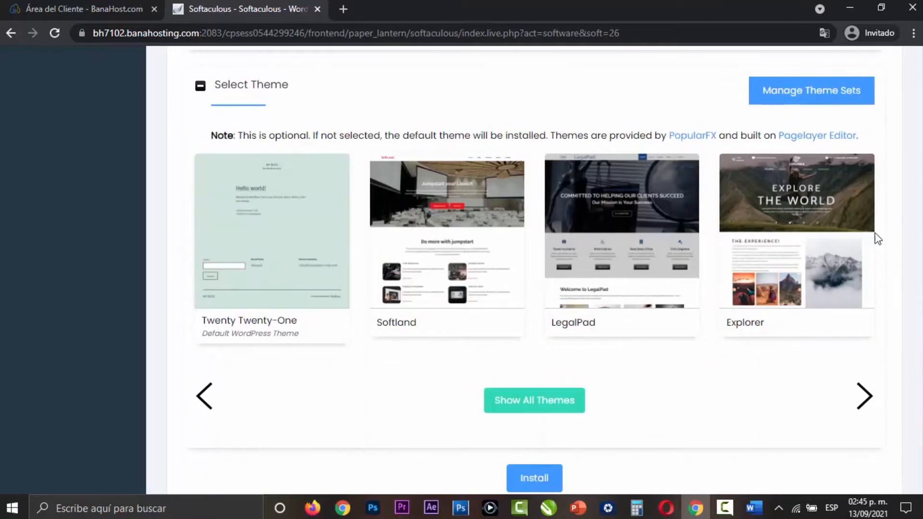
left_click(277, 206)
scroll(411, 255, "down", 5)
scroll(410, 264, "up", 5)
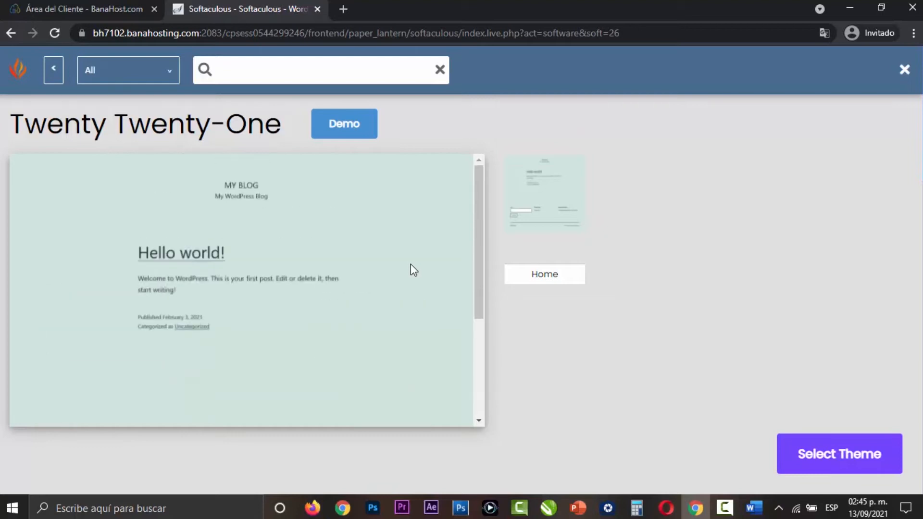
left_click(59, 10)
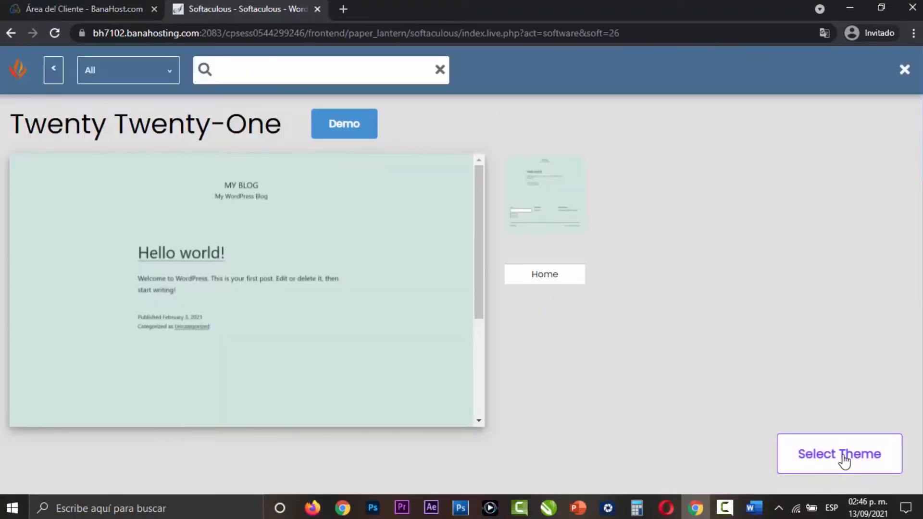
left_click(844, 460)
- Install WordPress with the chosen settings and review the installation page with the site and administrative URLs
scroll(671, 370, "down", 1)
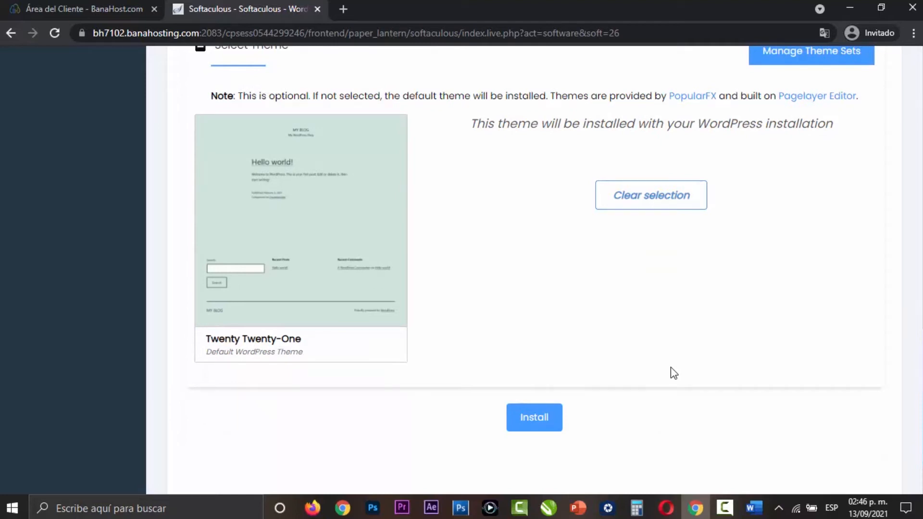
scroll(667, 358, "down", 2)
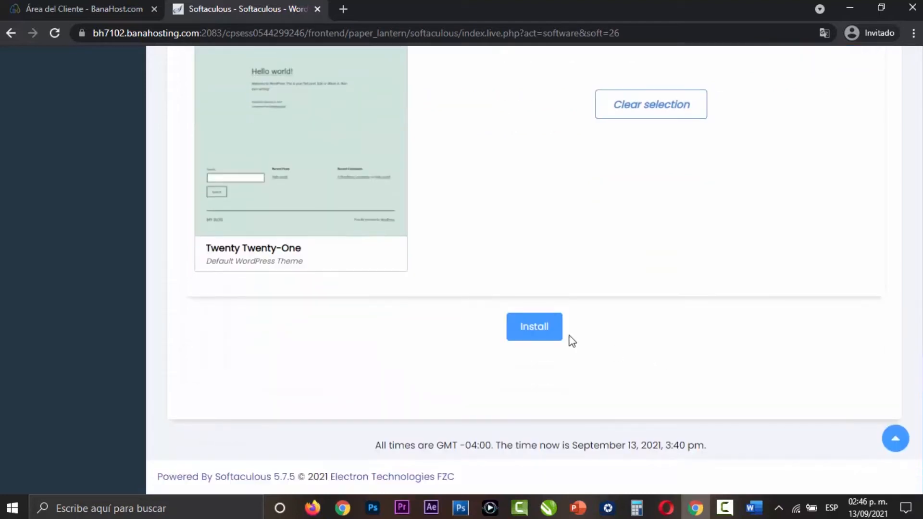
scroll(700, 338, "up", 3)
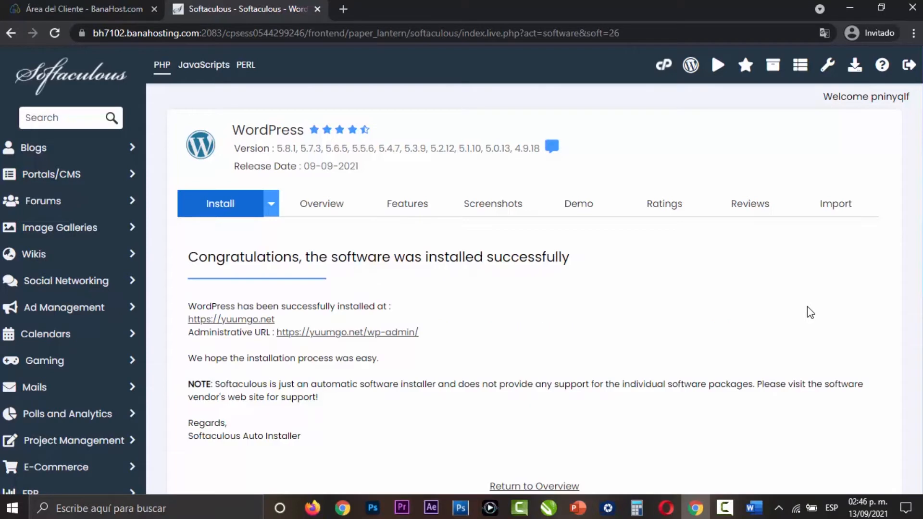
scroll(808, 310, "down", 5)
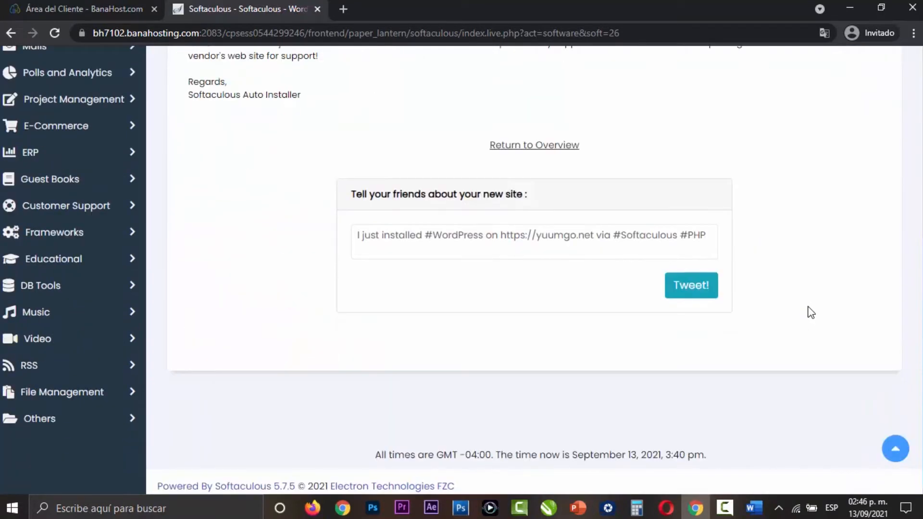
scroll(769, 313, "up", 5)
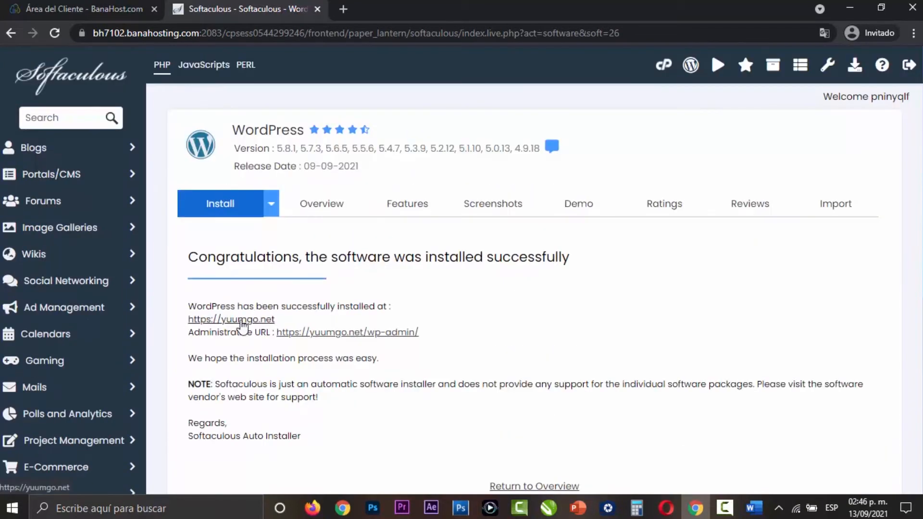
- Open the newly installed yuumgo.net site and look over its home page from header to footer
left_click(244, 327)
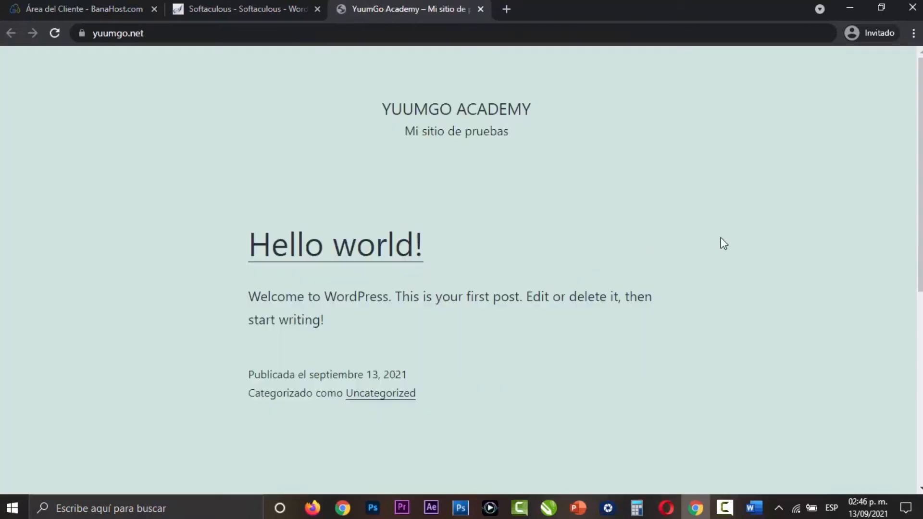
scroll(724, 244, "down", 8)
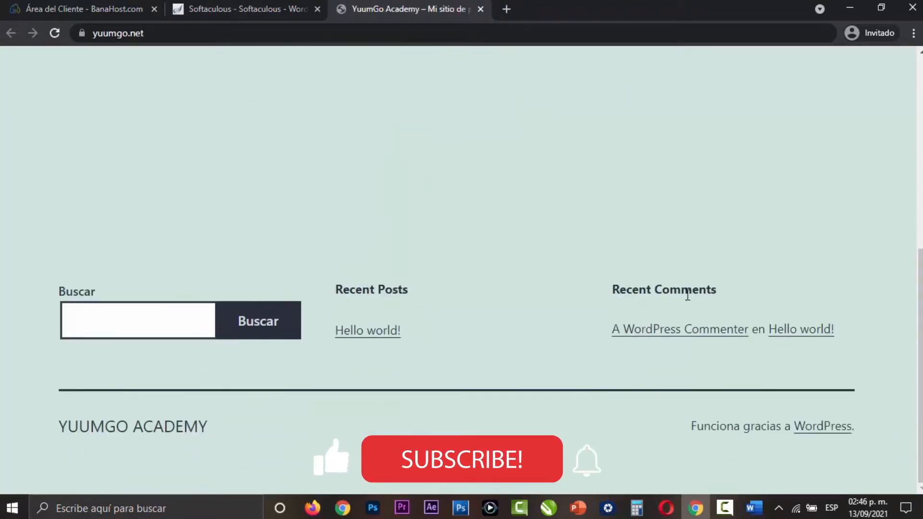
scroll(553, 411, "up", 10)
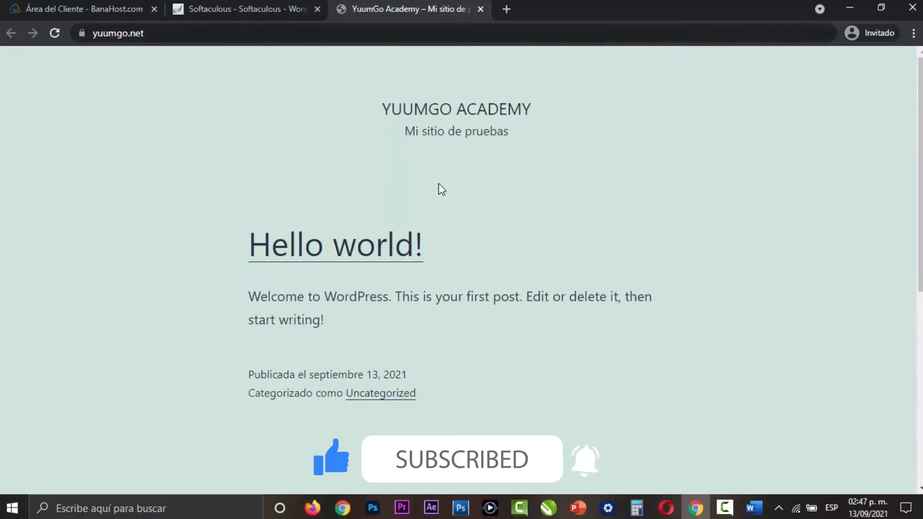
scroll(585, 231, "down", 8)
scroll(587, 234, "up", 8)
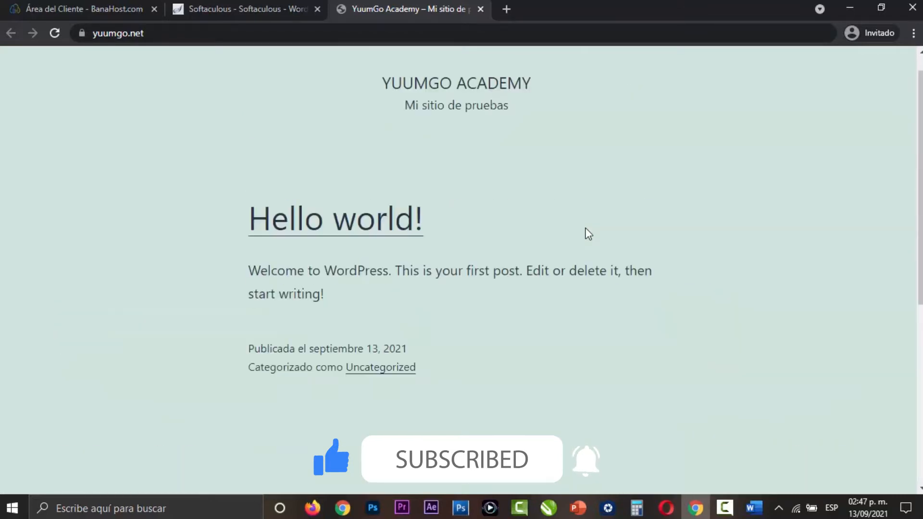
- Return to the Softaculous installation page and open the site's wp-admin administration URL
left_click(241, 9)
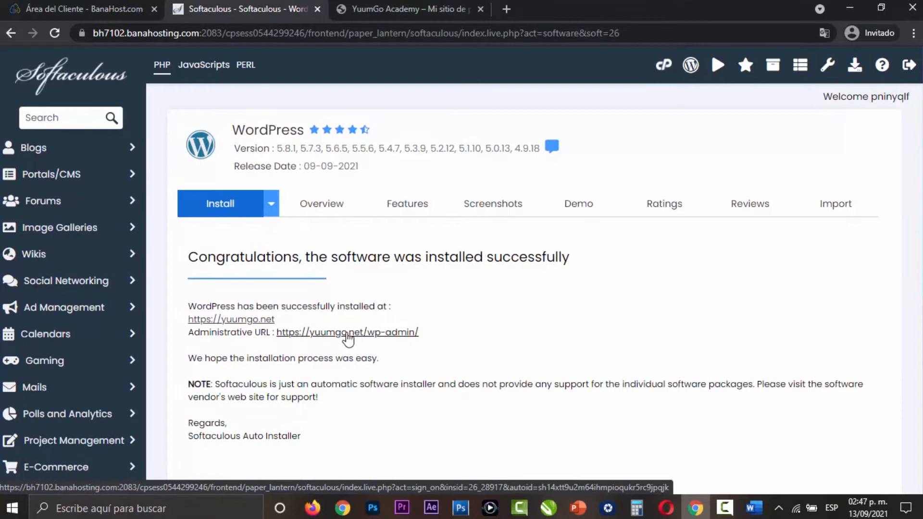
left_click(348, 335)
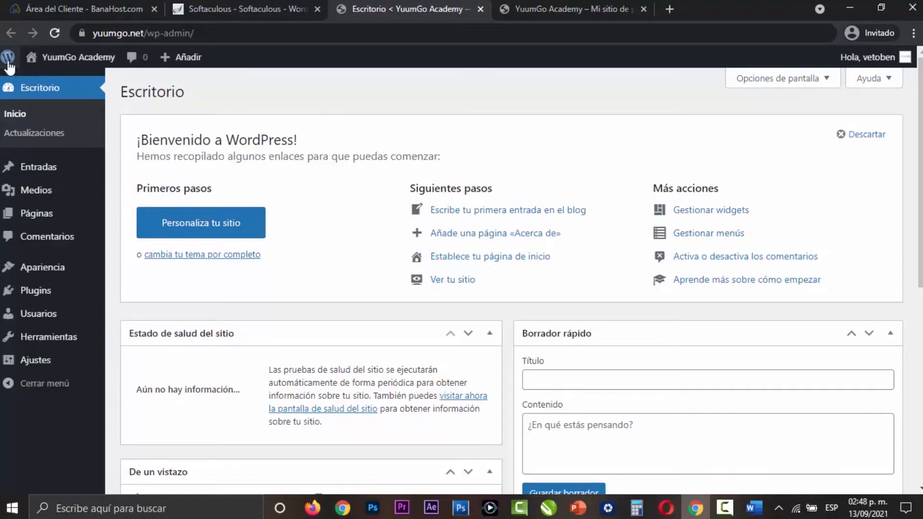
- Review the Acerca de WordPress page and its Reconocimientos section, then return to the Escritorio
mouse_move(9, 66)
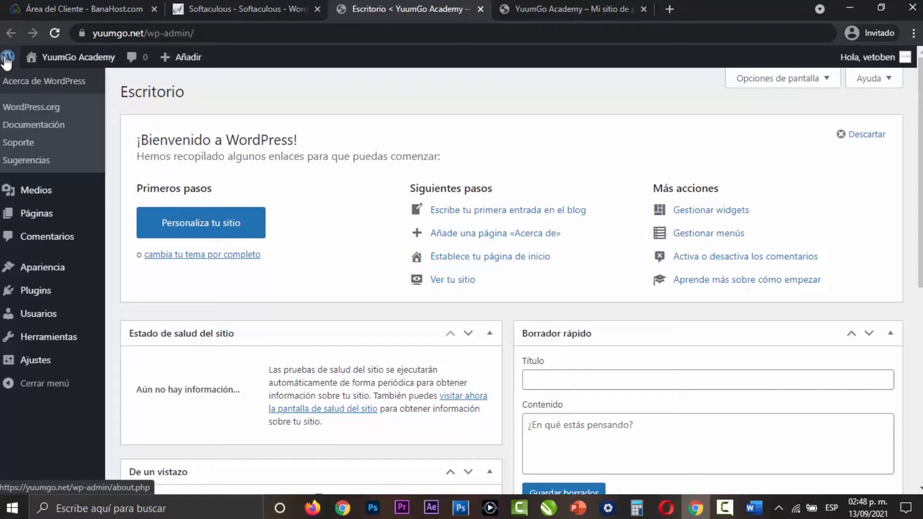
left_click(22, 83)
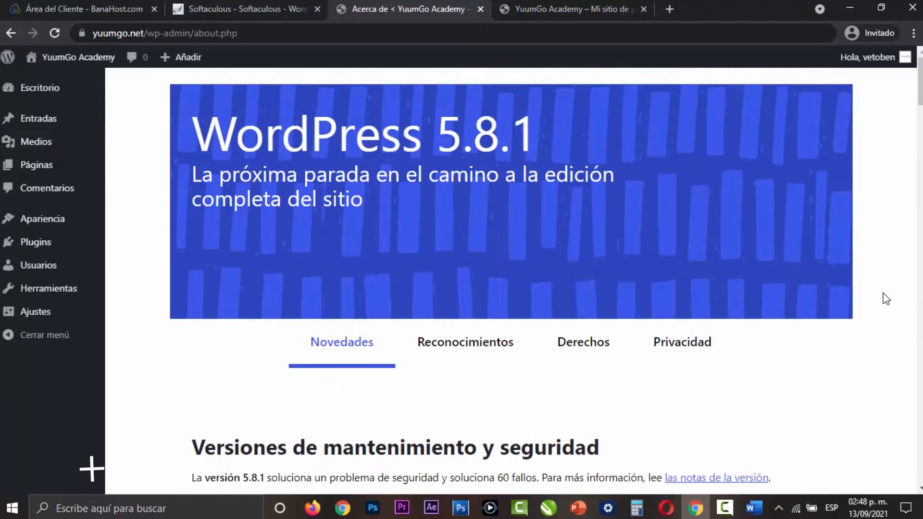
scroll(827, 303, "down", 10)
scroll(824, 306, "down", 15)
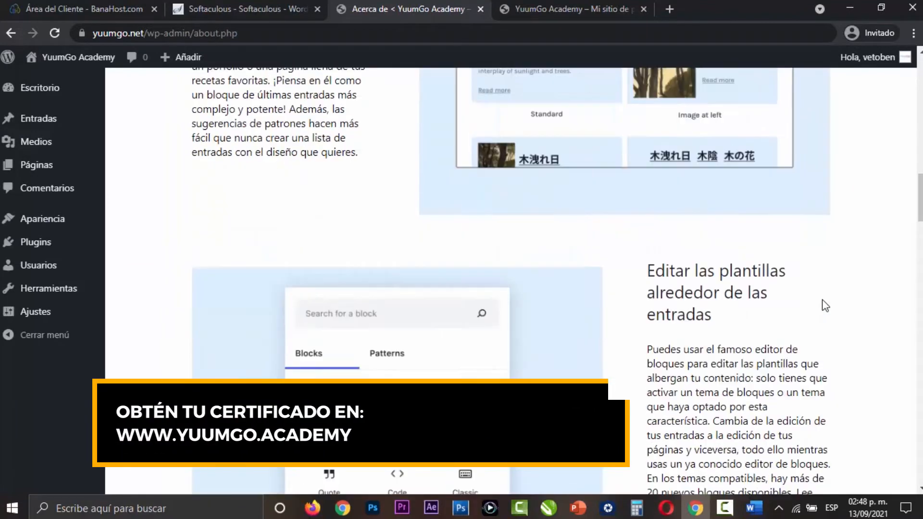
left_click_drag(920, 313, 920, 472)
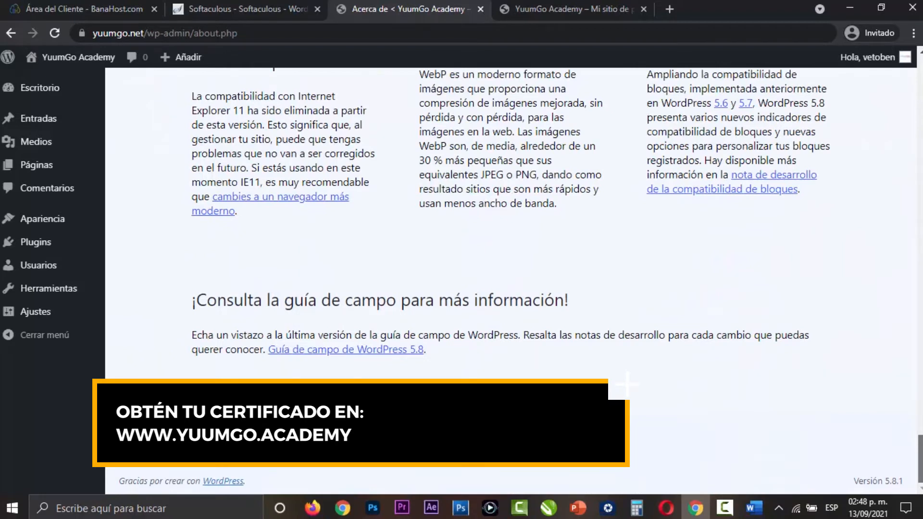
scroll(510, 282, "up", 20)
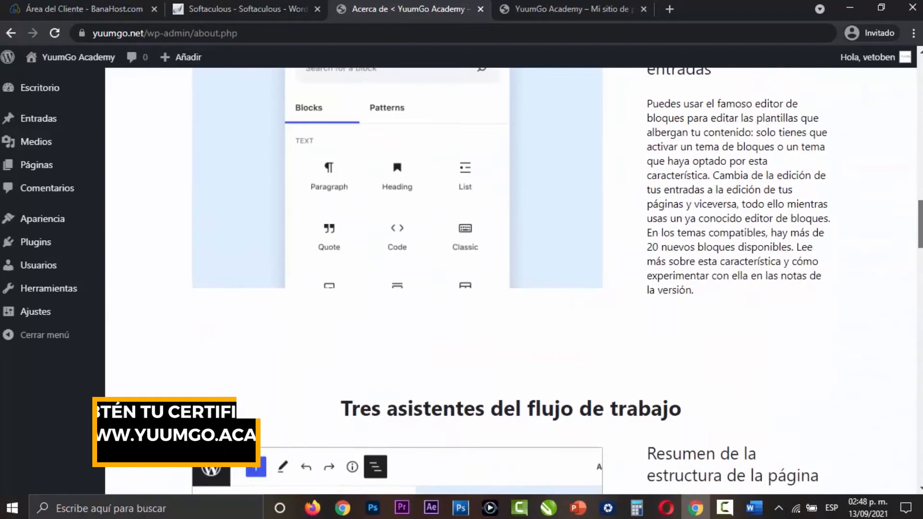
scroll(447, 357, "up", 10)
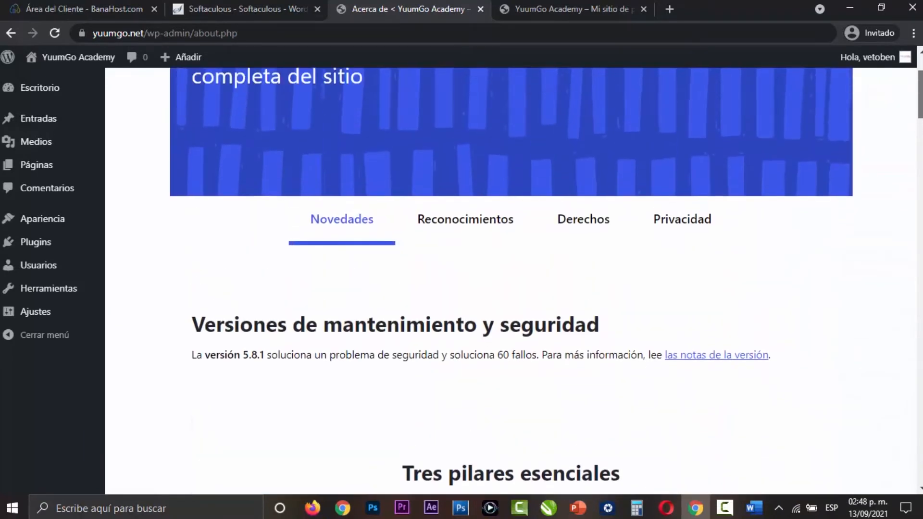
left_click(446, 357)
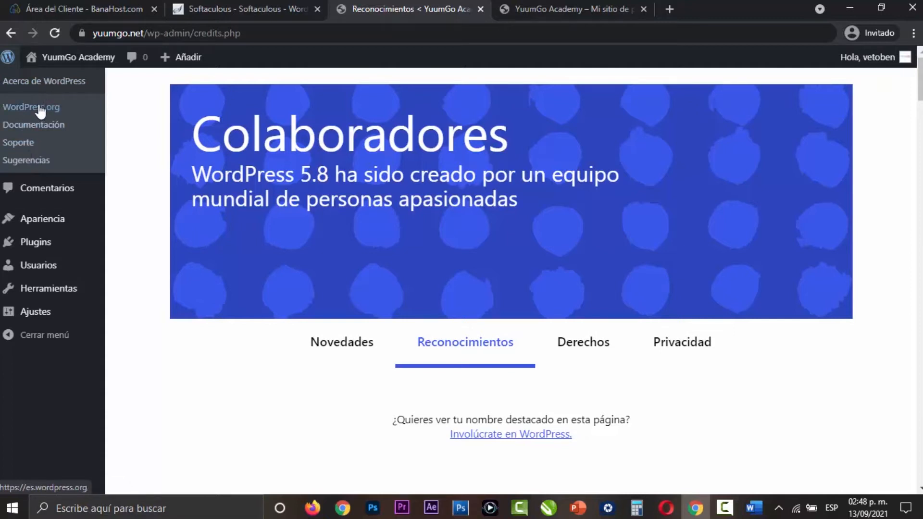
left_click(29, 87)
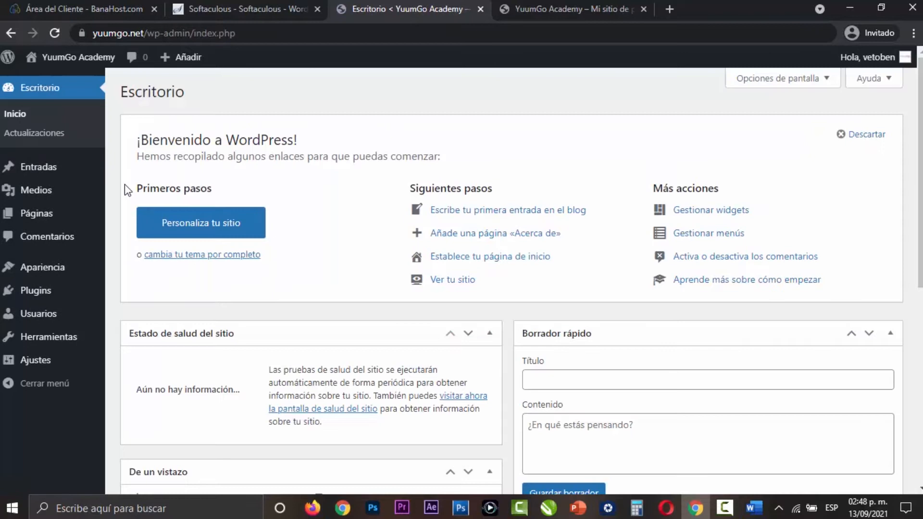
- Visit the public site from the WordPress administration area and close the duplicate site tab
mouse_move(79, 58)
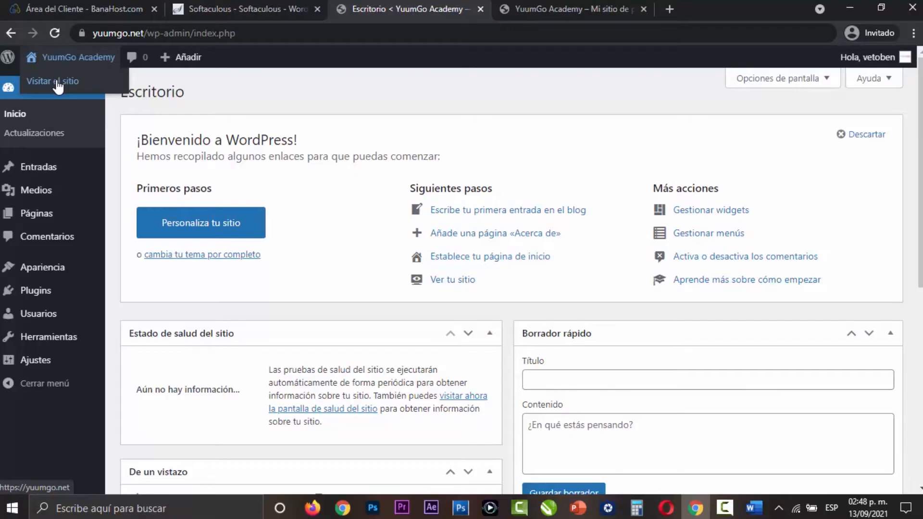
left_click(55, 81)
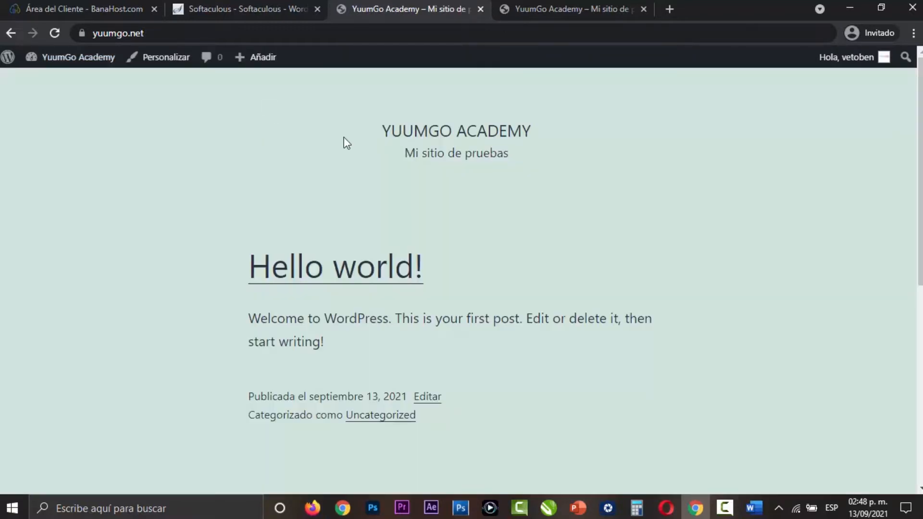
left_click(604, 4)
left_click(643, 9)
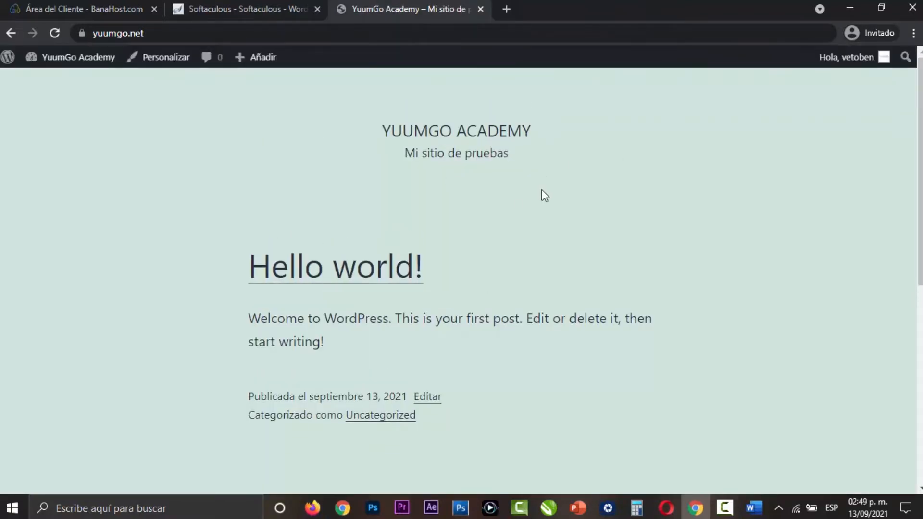
- Return to the Escritorio from the public site and look through all of its panels
mouse_move(65, 59)
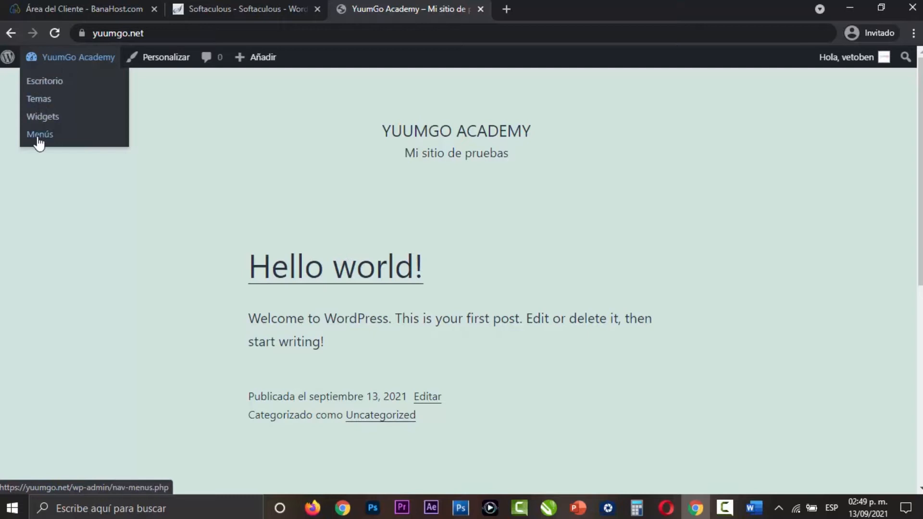
left_click(50, 85)
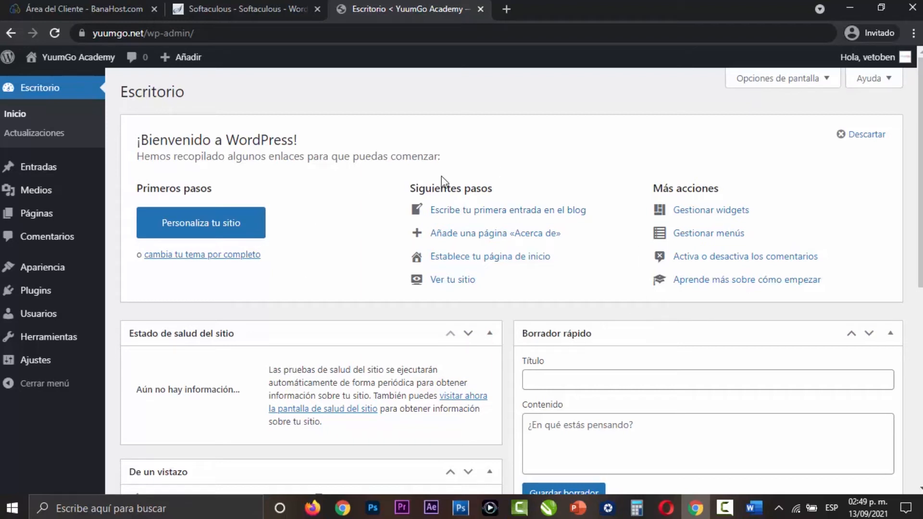
scroll(622, 221, "down", 3)
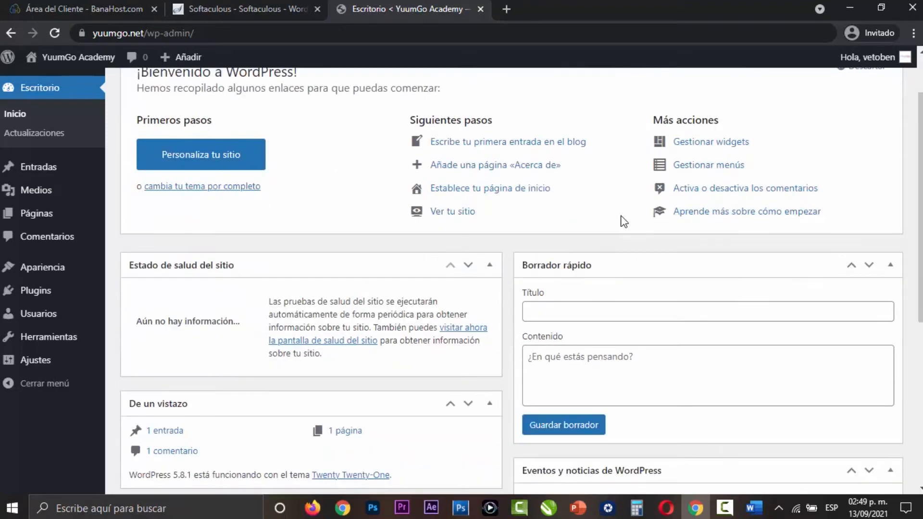
scroll(734, 196, "down", 1)
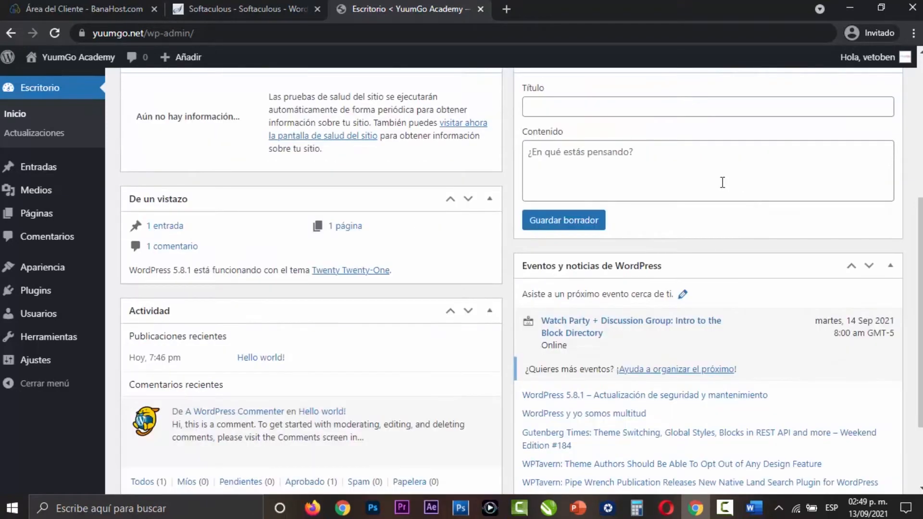
scroll(487, 247, "down", 2)
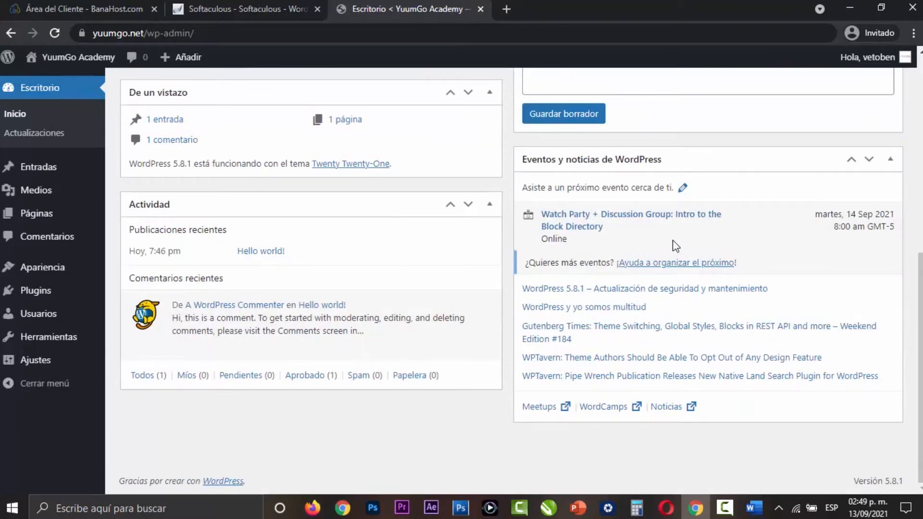
scroll(505, 350, "up", 5)
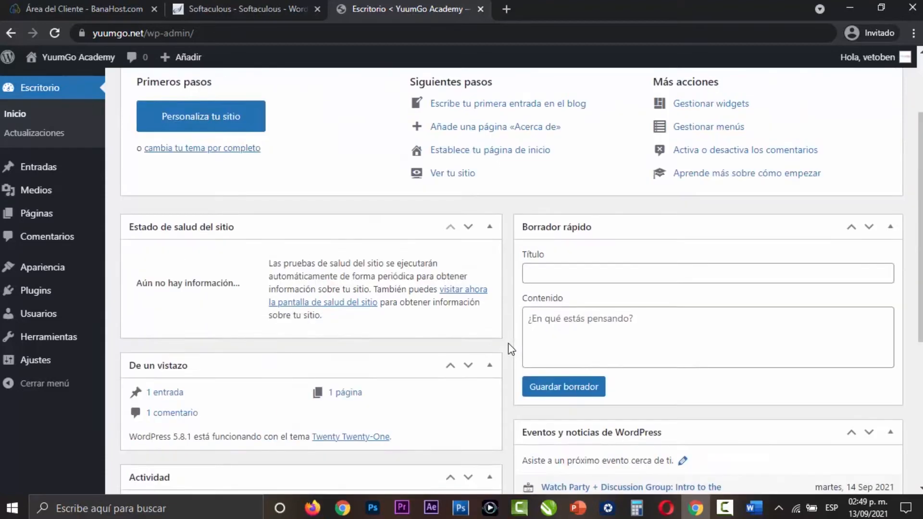
scroll(509, 344, "up", 2)
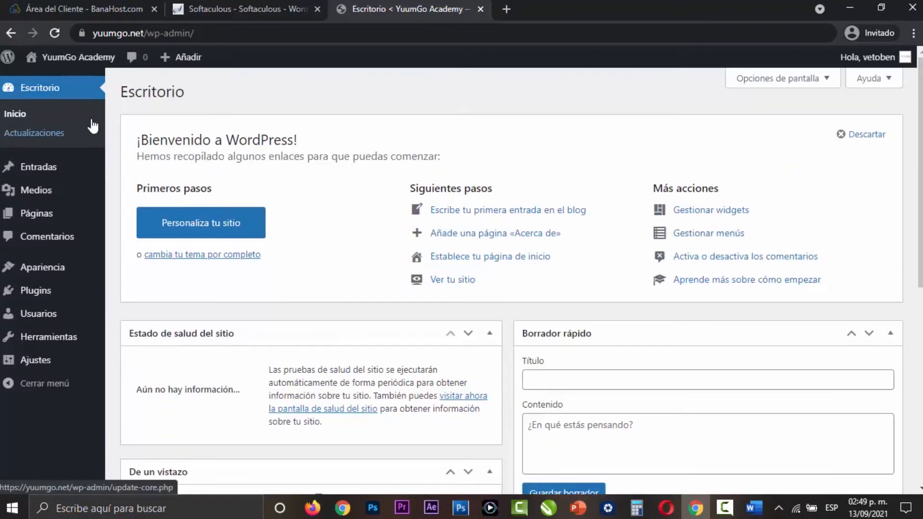
- Check the Actualizaciones page for the update status of WordPress, plugins, themes and translations
left_click(50, 135)
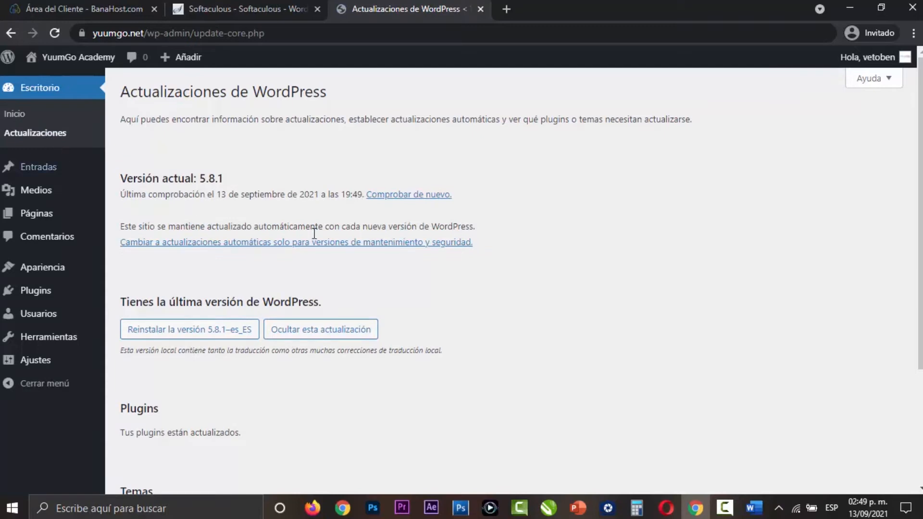
scroll(476, 260, "down", 3)
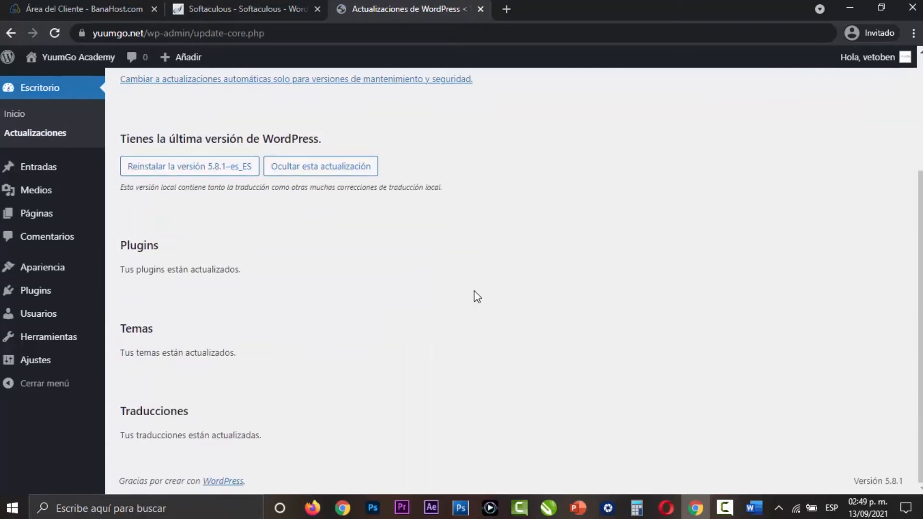
scroll(474, 290, "up", 3)
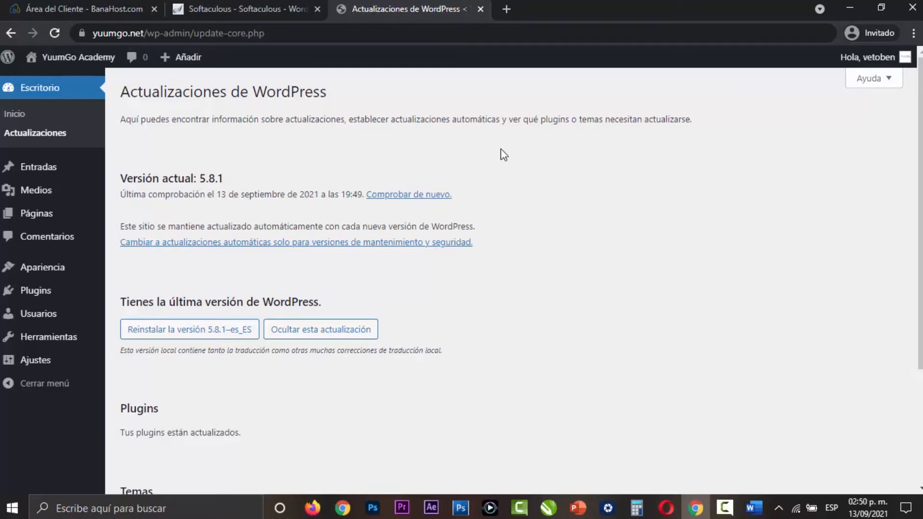
- On the Escritorio home screen, hide and restore the Bienvenido and Borrador rápido panels through the screen options
left_click(15, 113)
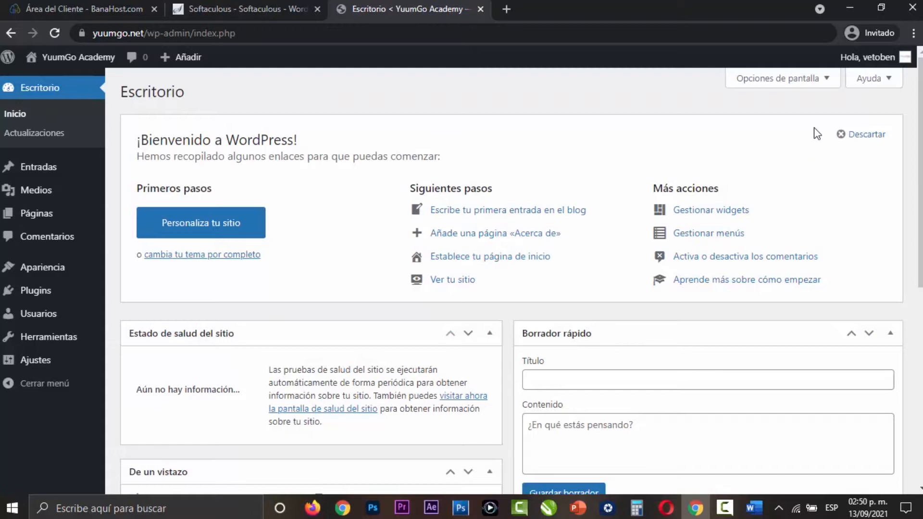
left_click(827, 81)
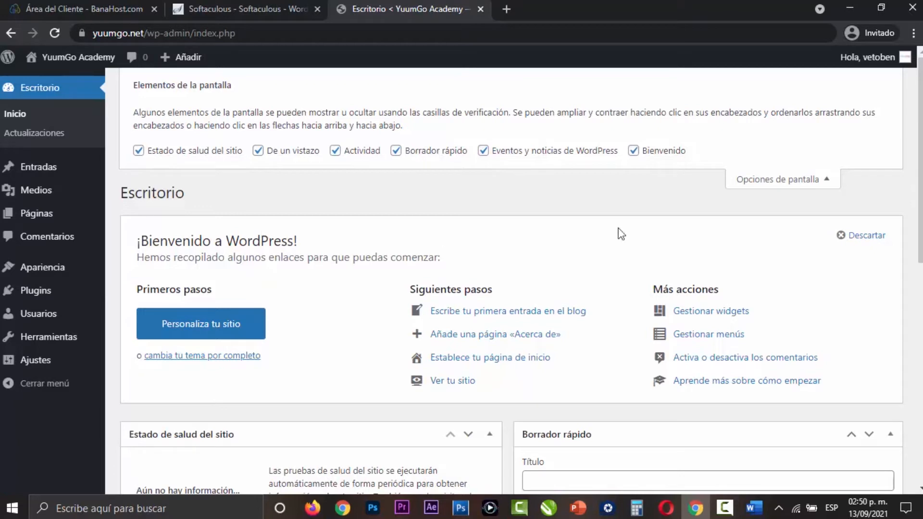
left_click(633, 151)
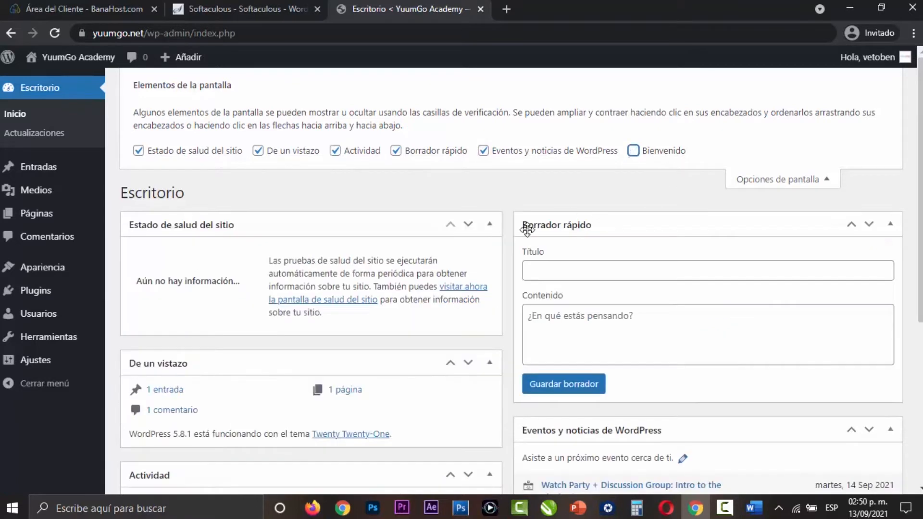
left_click(396, 153)
left_click(396, 152)
left_click(633, 151)
left_click(779, 179)
left_click(395, 97)
mouse_move(883, 63)
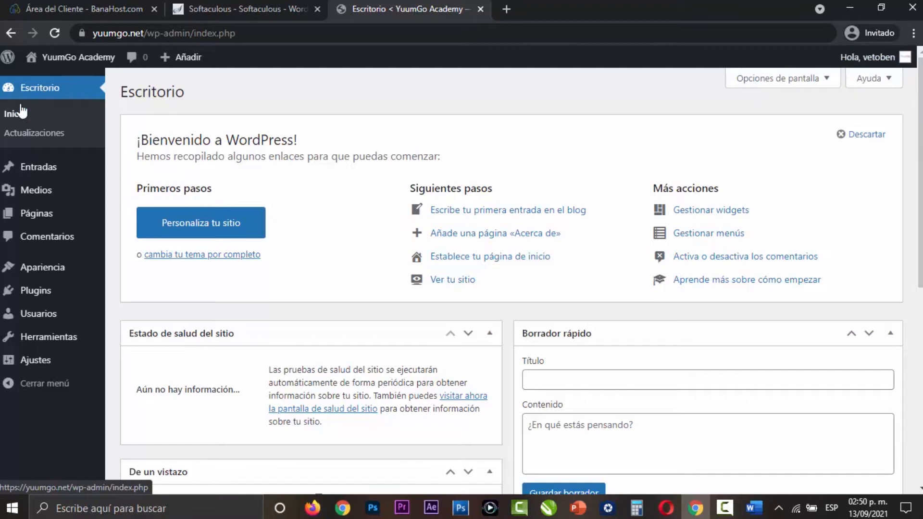
- Open the list of all posts, view the "Hello world!" post in a separate tab and close that tab
left_click(56, 172)
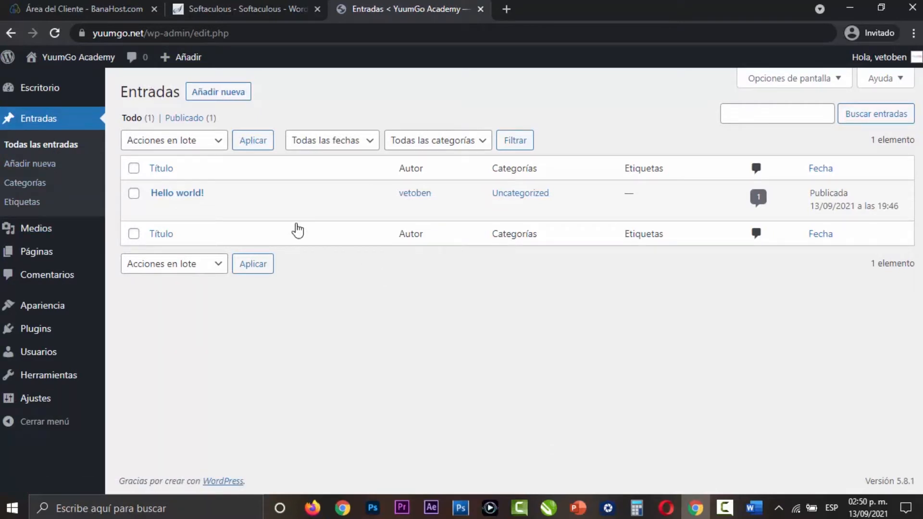
mouse_move(254, 215)
right_click(332, 210)
left_click(356, 222)
key("ctrl+Tab")
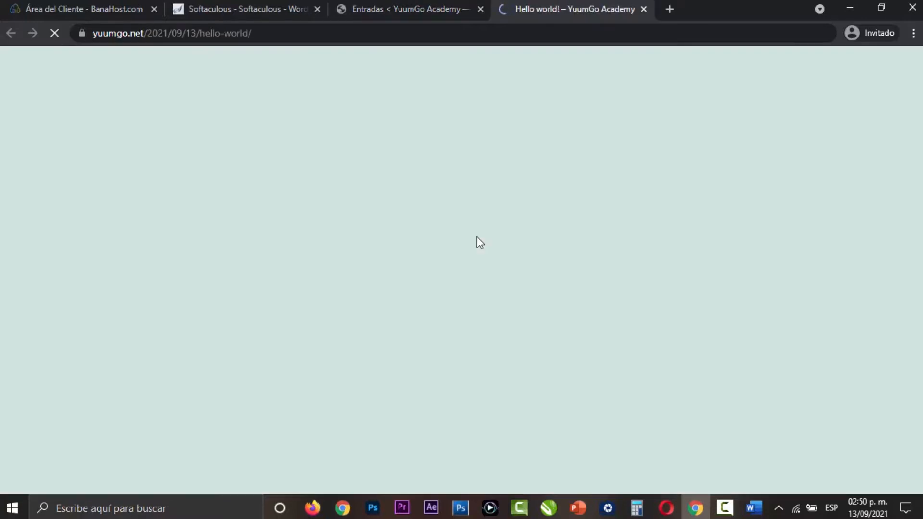
scroll(704, 258, "down", 20)
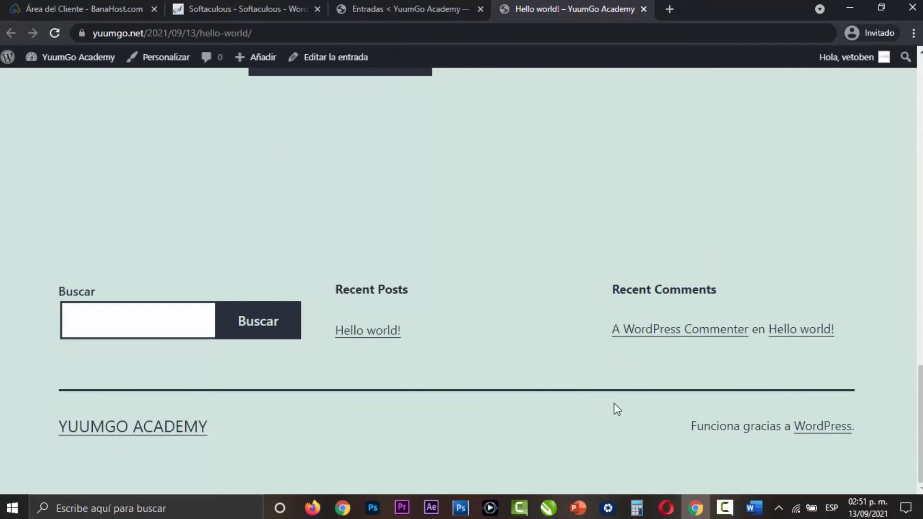
key("Home")
left_click(643, 9)
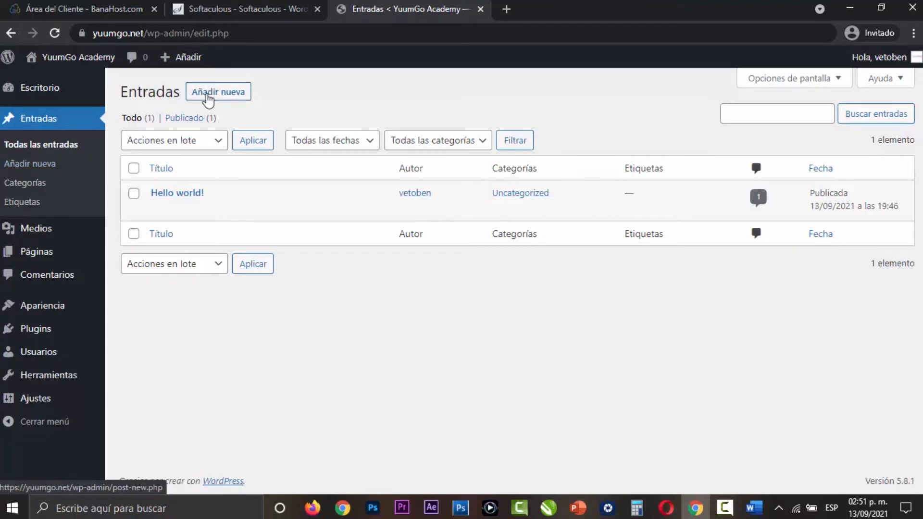
- Examine the post Categorías page and the Etiquetas page with their forms for adding new ones
mouse_move(182, 62)
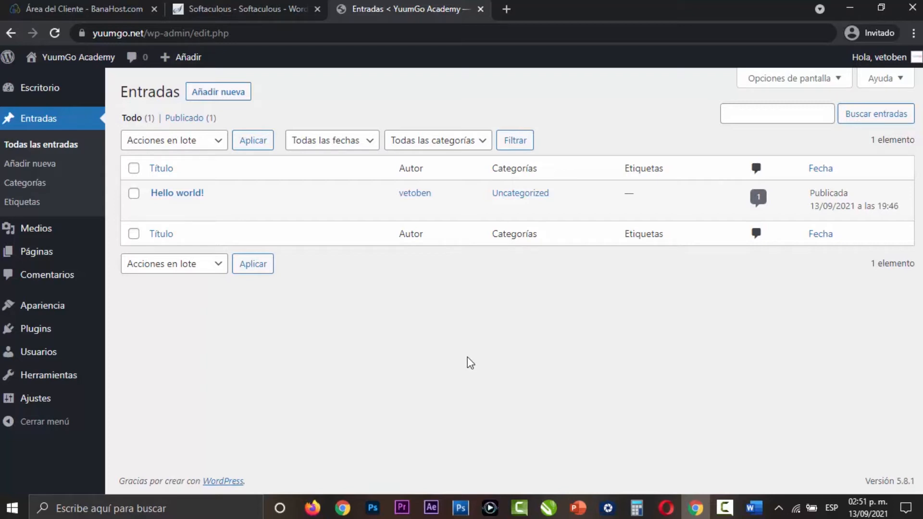
left_click(31, 187)
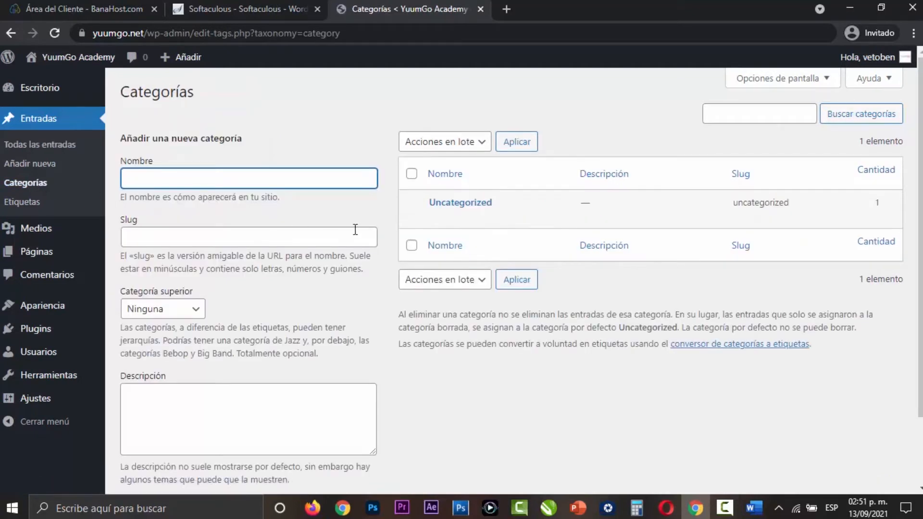
left_click(382, 214)
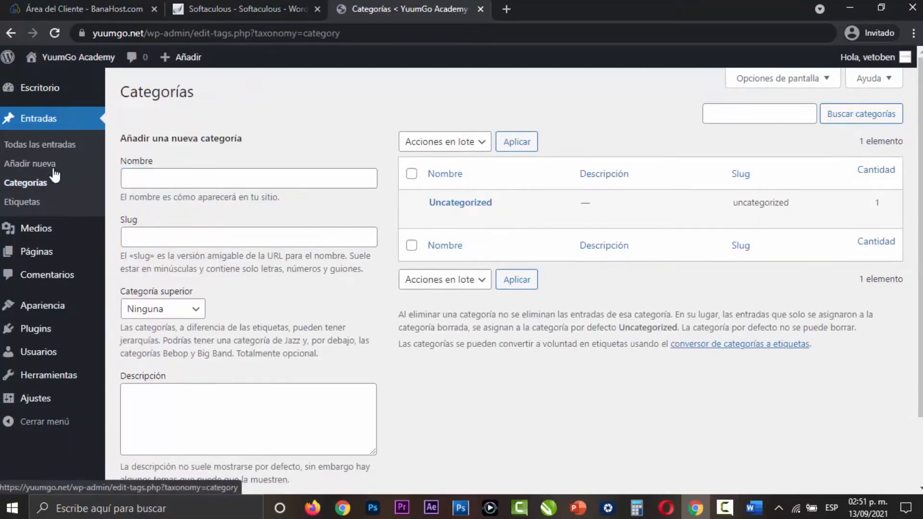
left_click(33, 205)
left_click(323, 209)
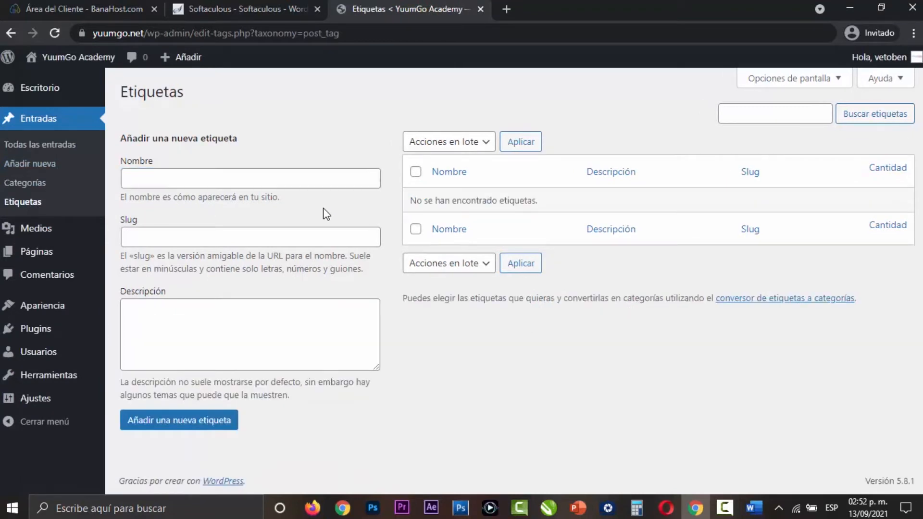
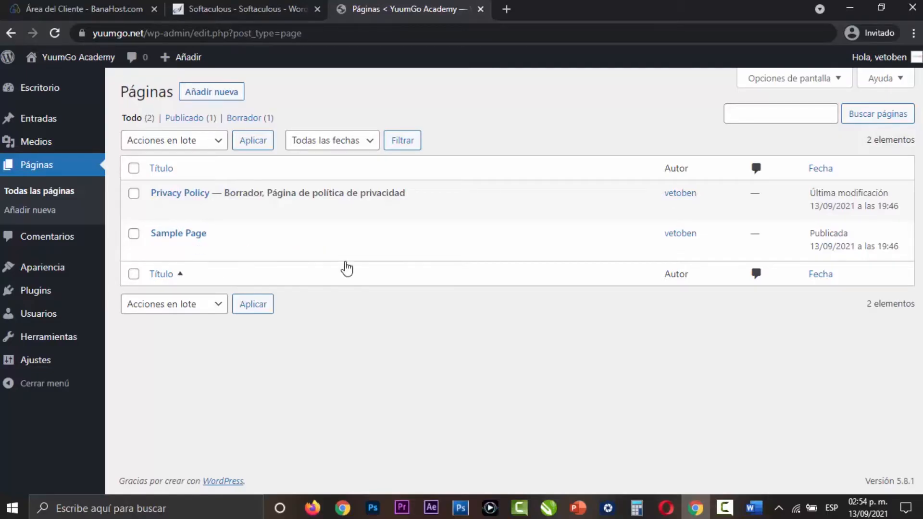
- From the list of pages, view Sample Page in a separate tab and close that tab
right_click(331, 250)
left_click(355, 258)
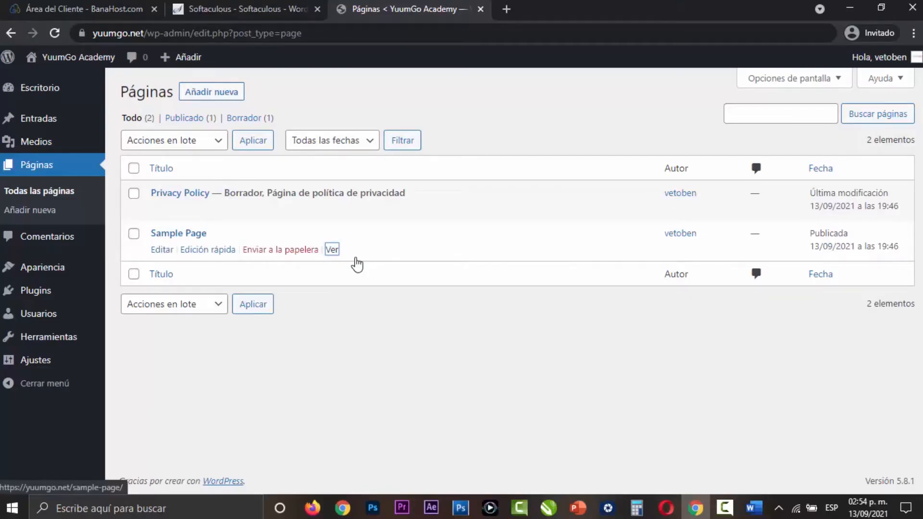
left_click(515, 11)
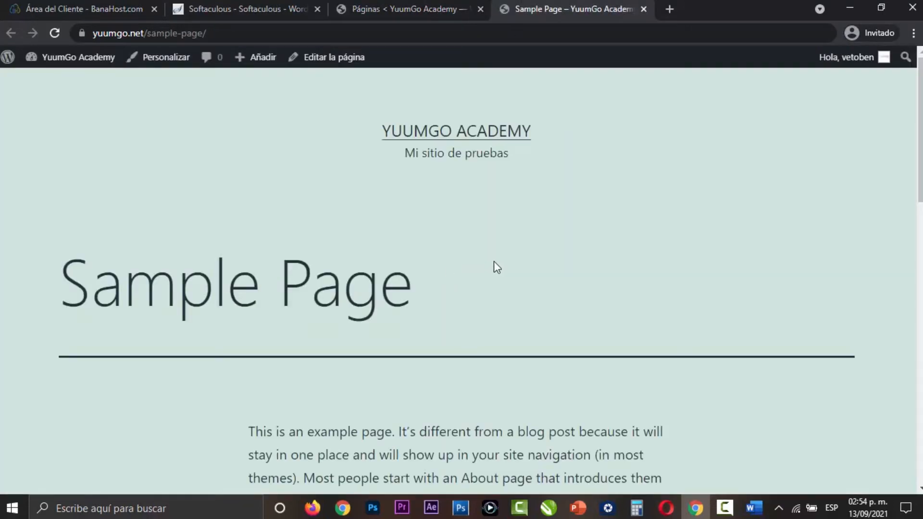
left_click(643, 9)
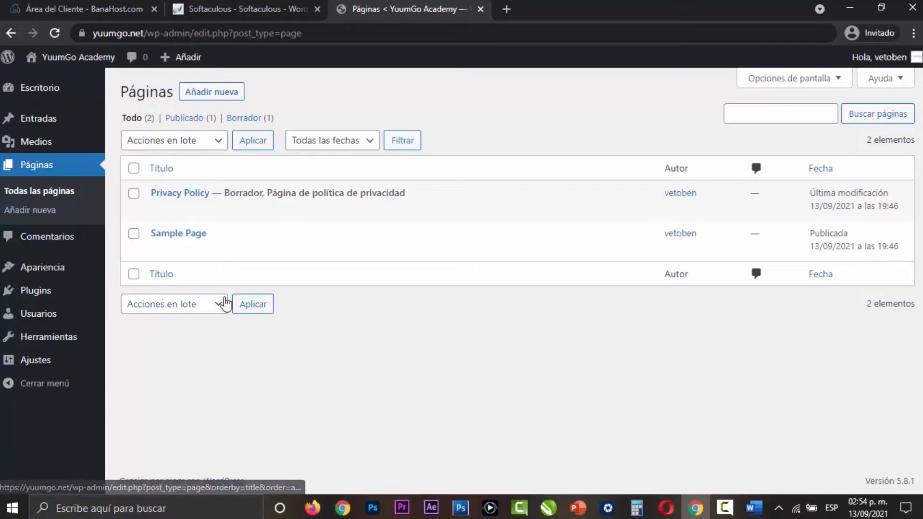
- Visit yuumgo.com/academy/ in a new tab as an example of a finished page, look it over and close the tab
left_click(508, 9)
type("yuumgo.com/academy/")
key("Return")
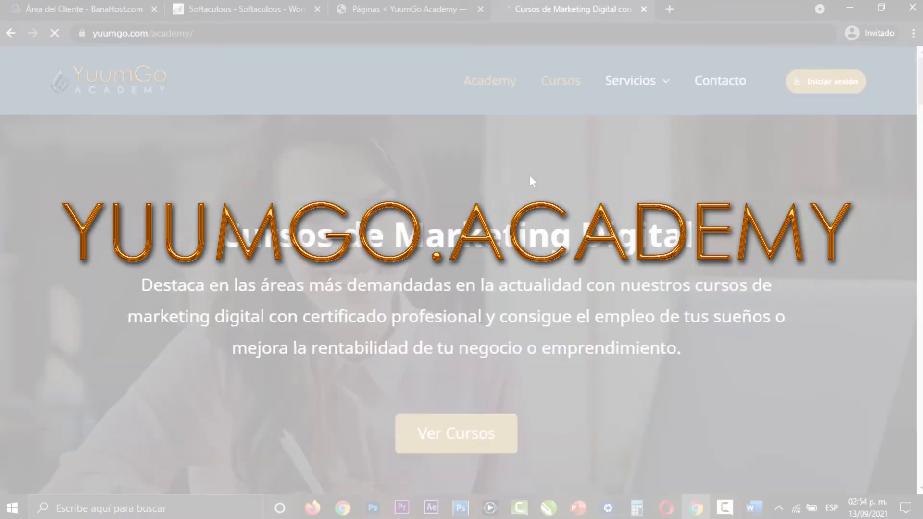
scroll(650, 279, "down", 6)
scroll(647, 274, "up", 6)
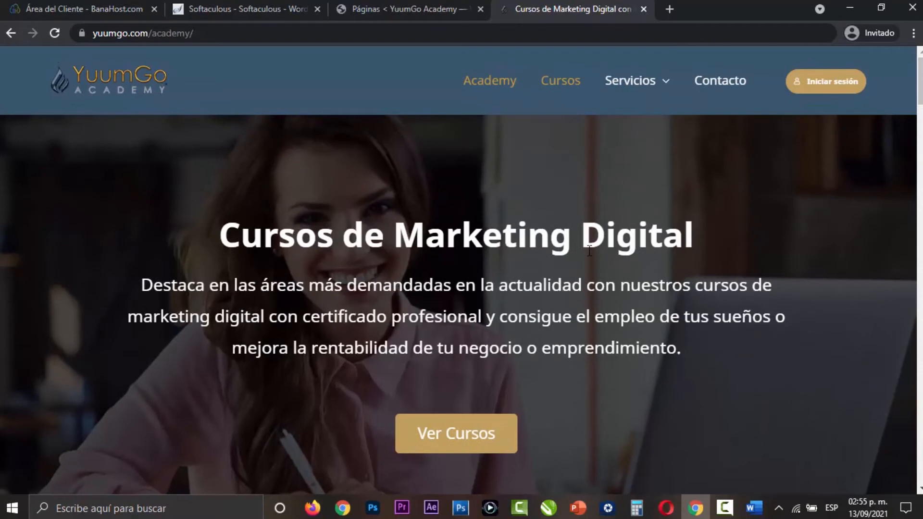
left_click(643, 8)
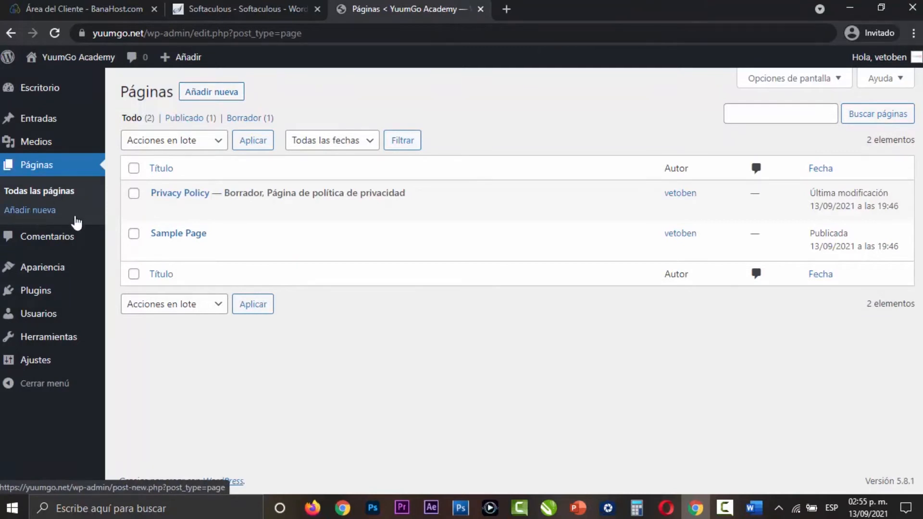
- Open the Comentarios page and examine the moderation actions for the sample comment
left_click(76, 238)
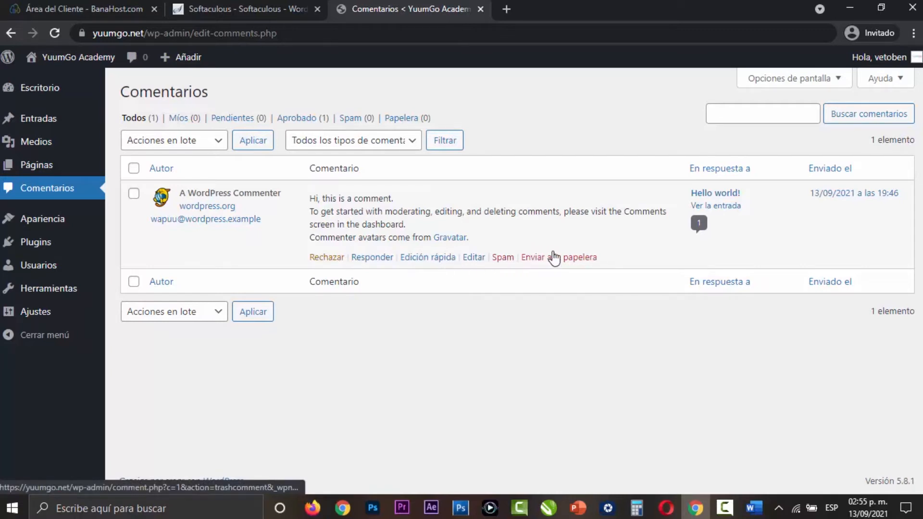
- Open the installed themes, activate Twenty Twenty, check the home page in a separate tab and return to the themes
mouse_move(62, 222)
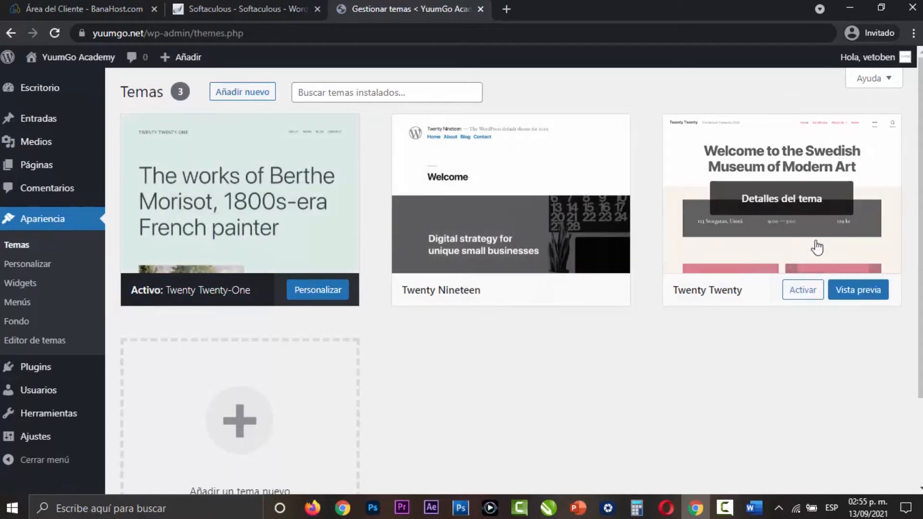
left_click(803, 289)
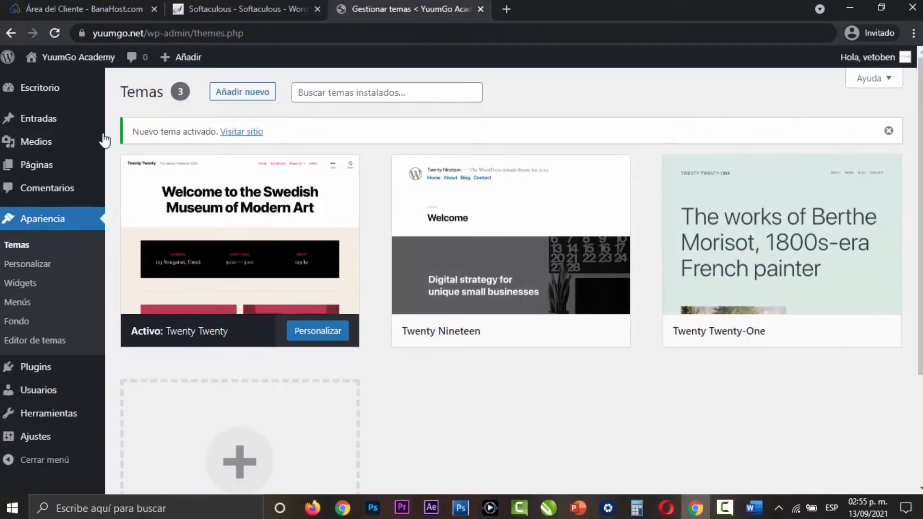
mouse_move(96, 59)
right_click(80, 80)
left_click(129, 90)
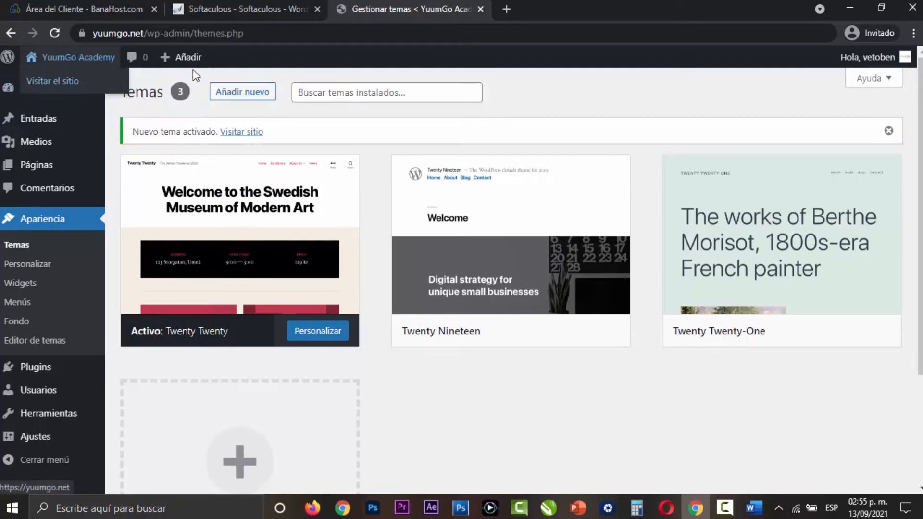
left_click(515, 4)
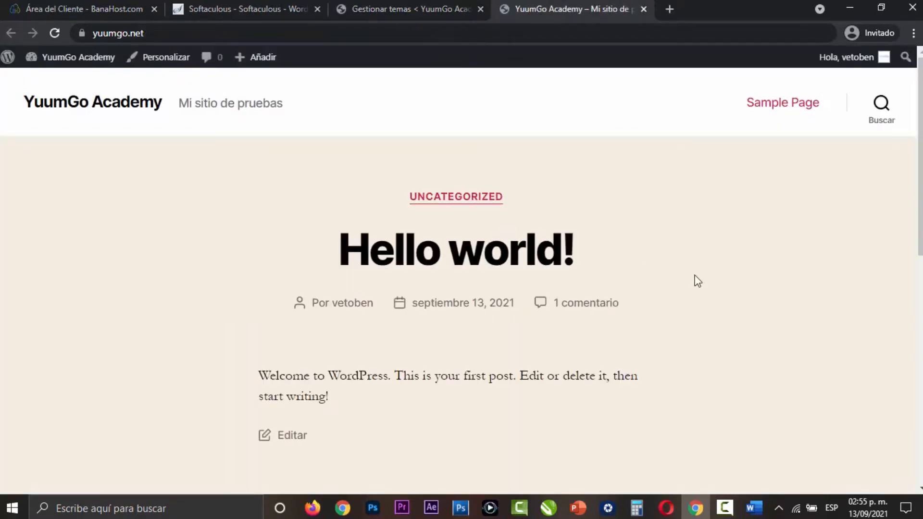
scroll(723, 285, "down", 7)
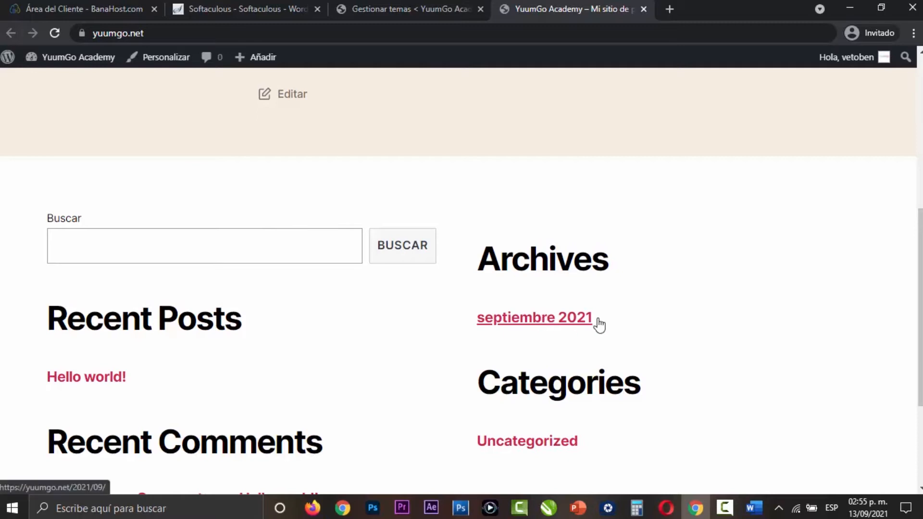
scroll(601, 323, "up", 7)
left_click(403, 10)
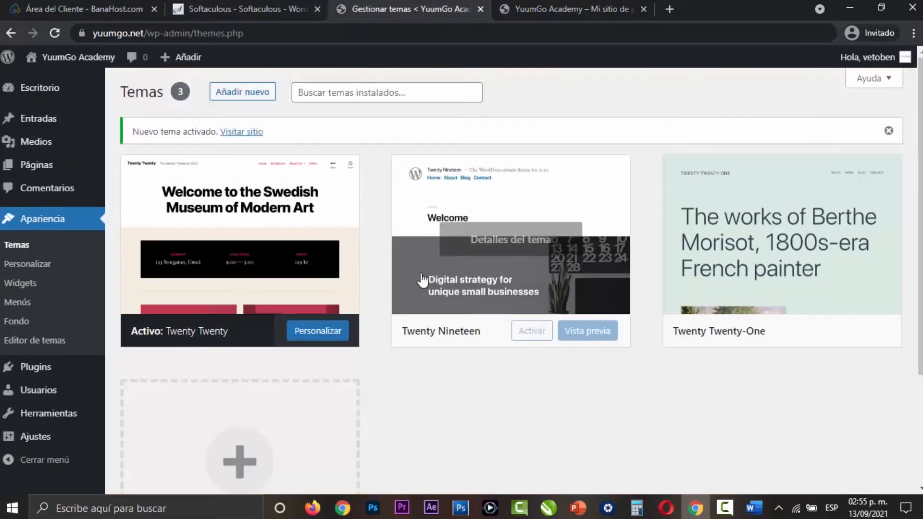
- Activate the Twenty Nineteen theme, reload the site's home page to check its look and close that tab
left_click(533, 331)
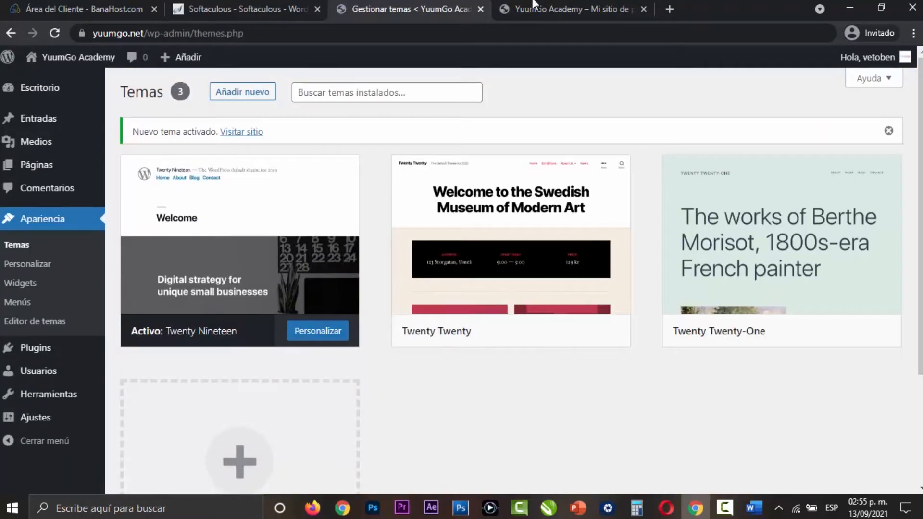
left_click(534, 9)
key("F5")
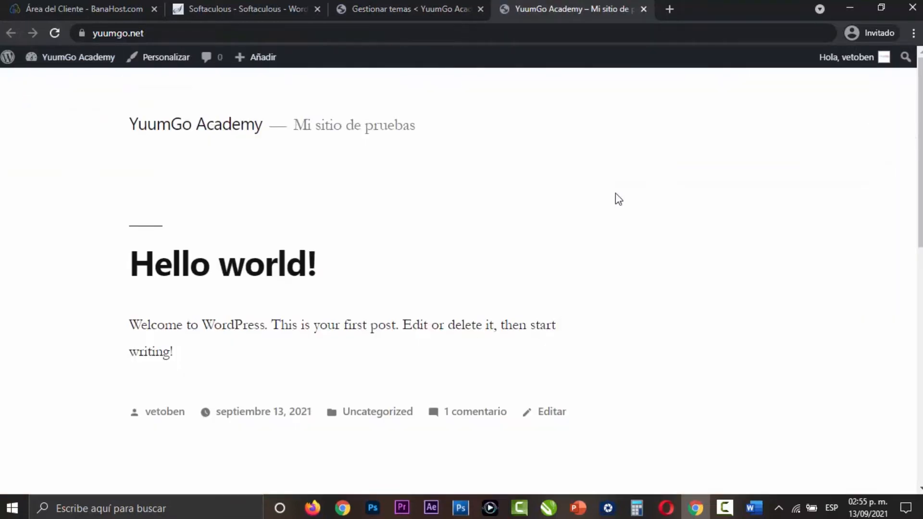
scroll(684, 266, "down", 10)
scroll(685, 268, "up", 10)
left_click(644, 10)
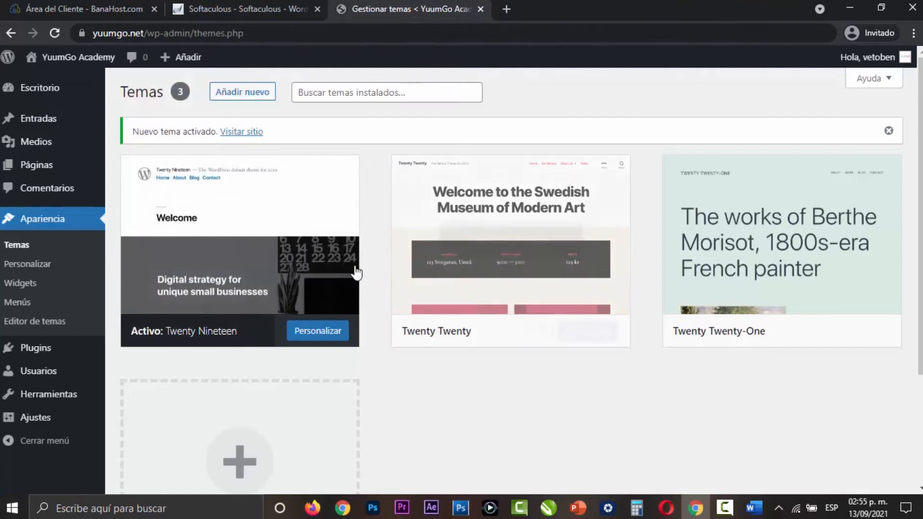
- Reactivate the Twenty Twenty-One theme and delete the Twenty Nineteen and Twenty Twenty themes
mouse_move(764, 263)
left_click(802, 333)
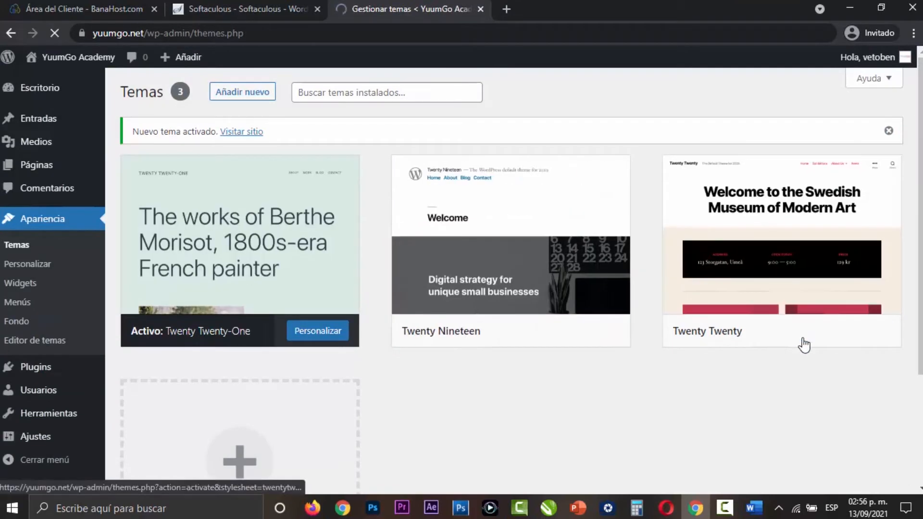
left_click(505, 239)
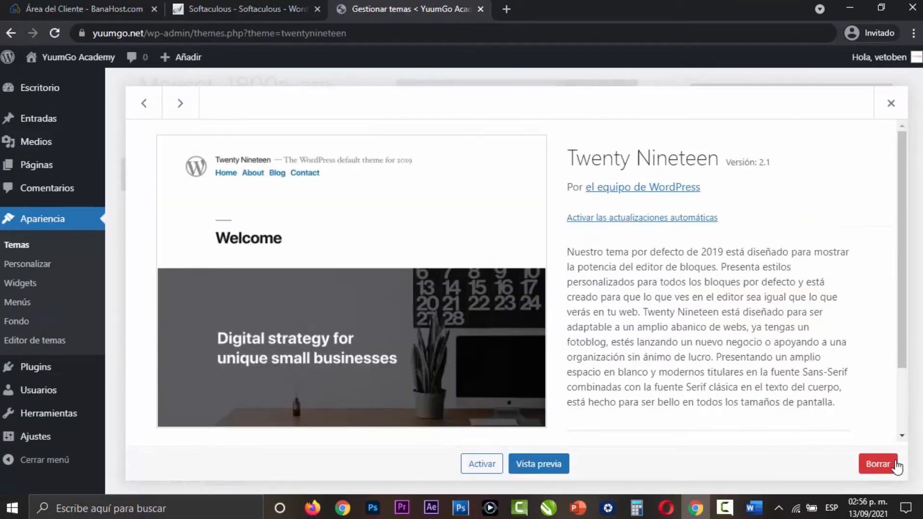
left_click(878, 463)
left_click(517, 151)
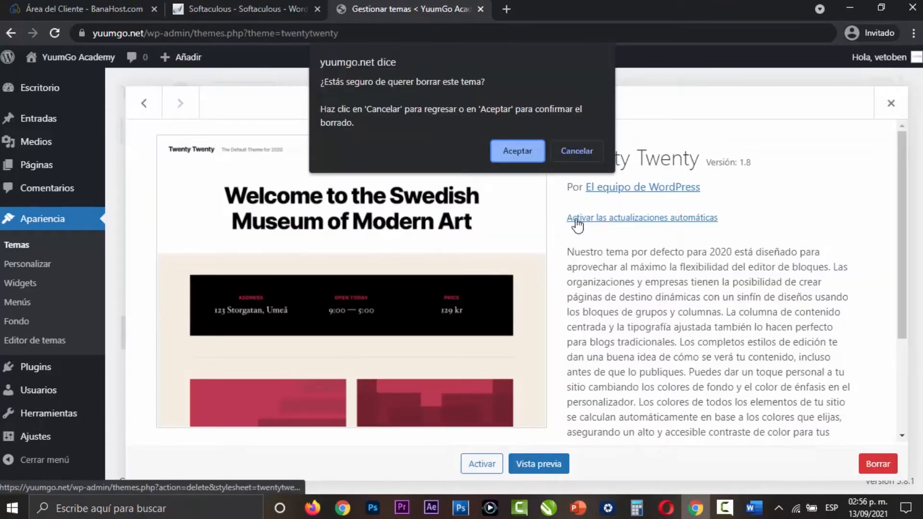
left_click(521, 149)
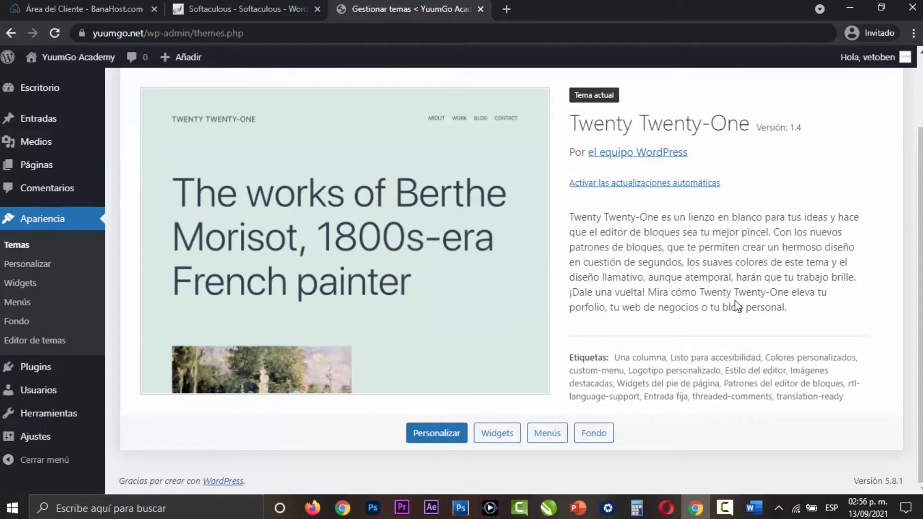
scroll(738, 306, "up", 2)
left_click(888, 131)
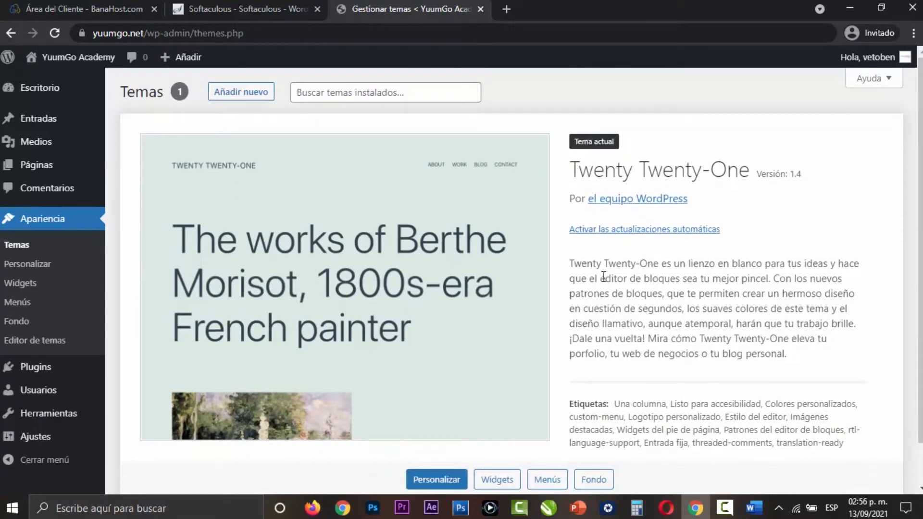
- Examine the current theme's details, open the Widgets page, dismiss its welcome guide and look over the footer blocks
scroll(319, 285, "down", 1)
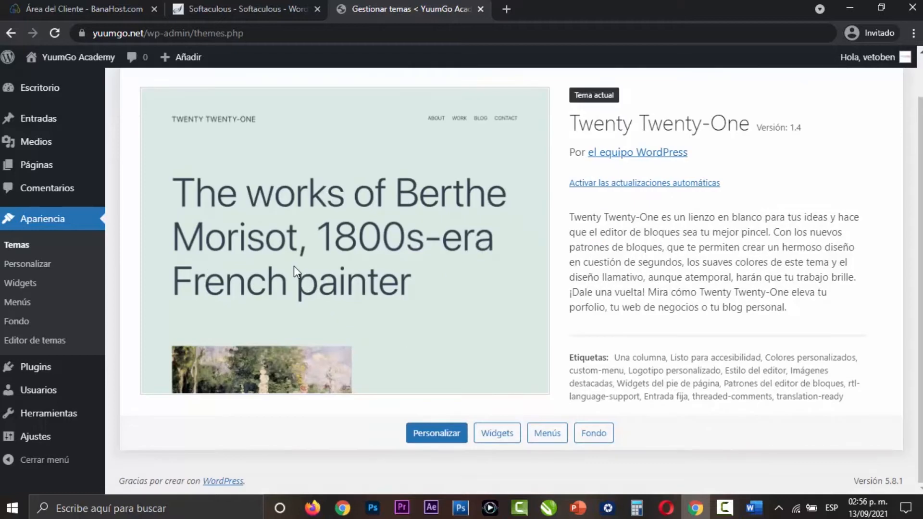
scroll(125, 300, "up", 1)
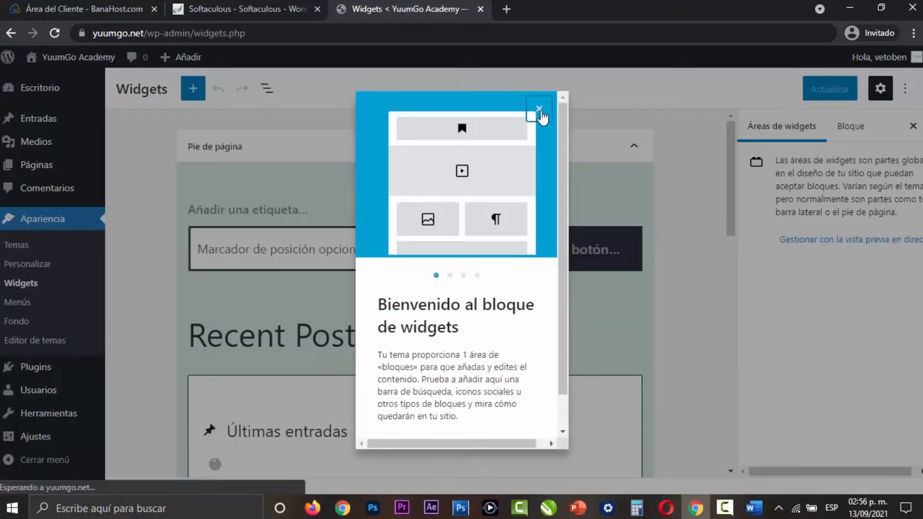
left_click(538, 111)
scroll(669, 287, "down", 10)
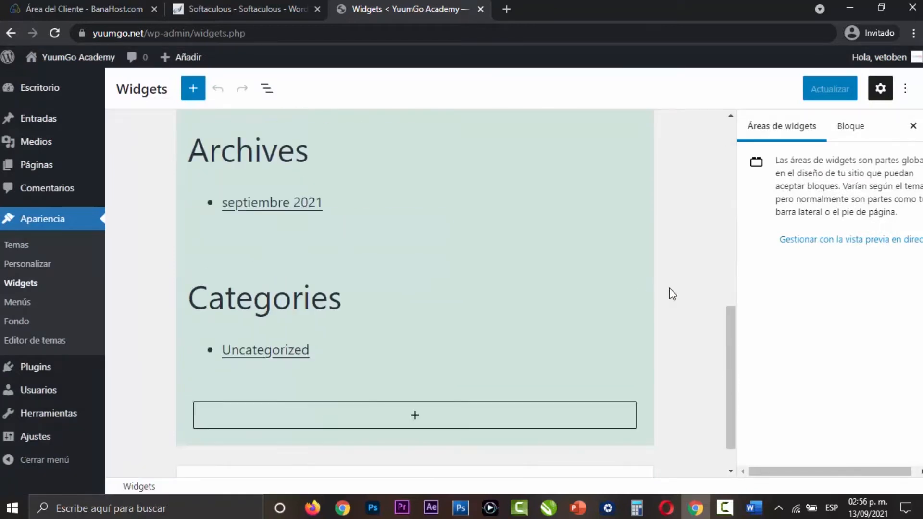
scroll(669, 288, "up", 7)
scroll(669, 288, "up", 3)
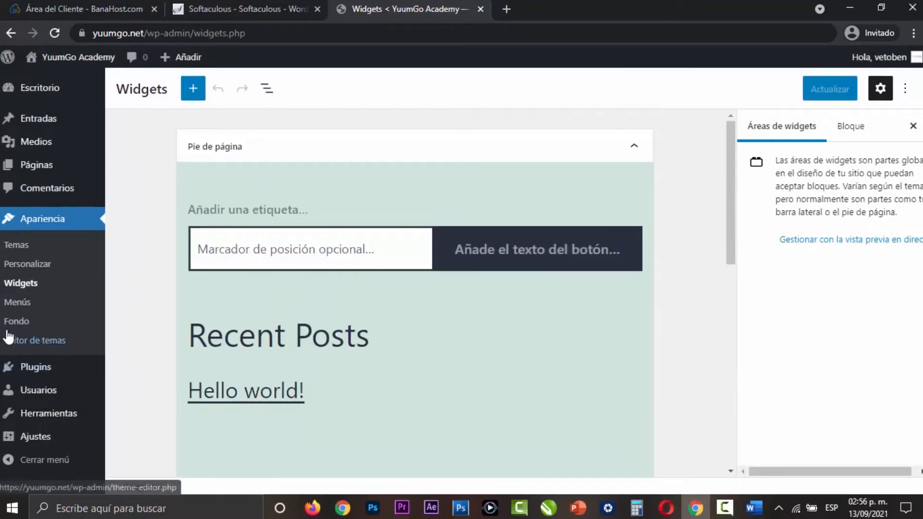
- Open the Menús page and look at the navigation menu of yuumgo.com/academy/ as an example, returning to the administration tab
left_click(27, 304)
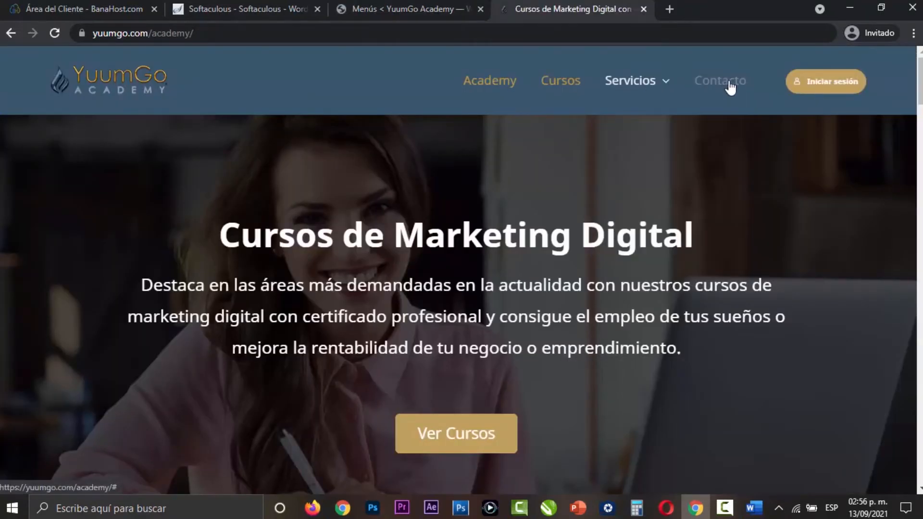
left_click(396, 9)
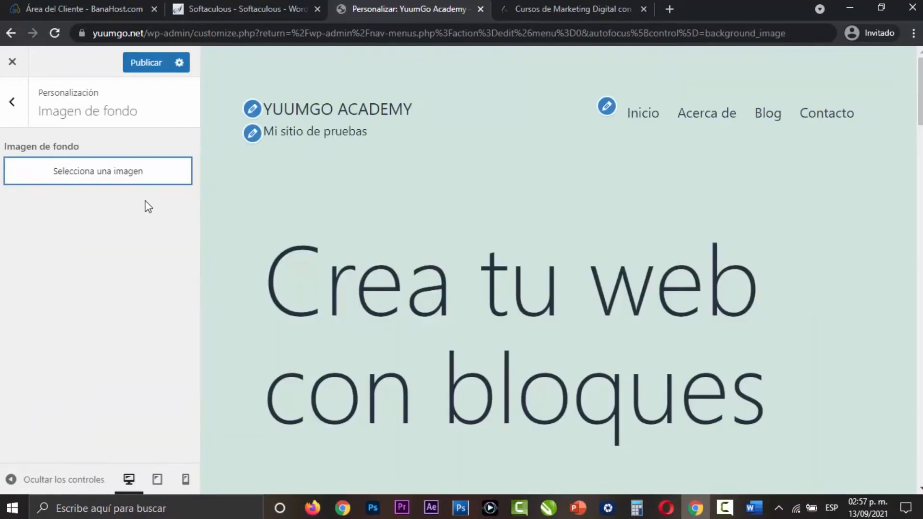
- Leave the Imagen de fondo customizer without saving changes and look over the Menús page again
left_click(12, 61)
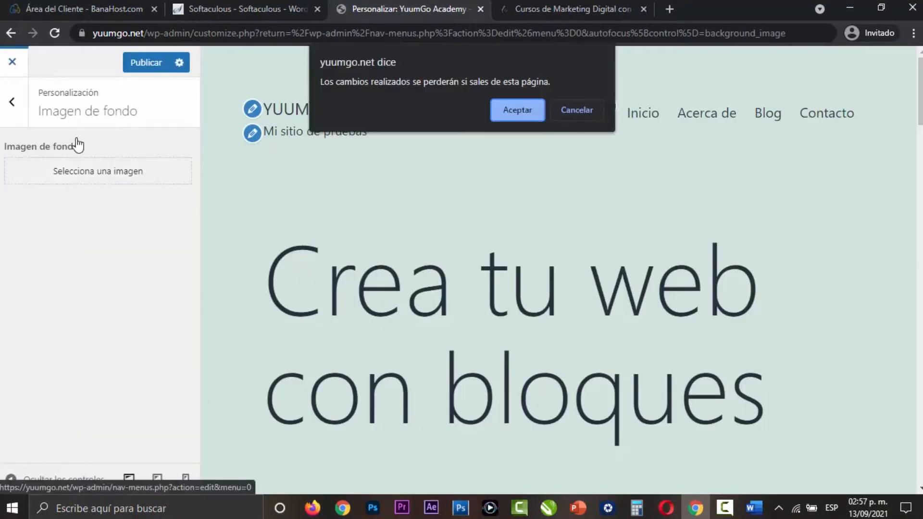
left_click(509, 110)
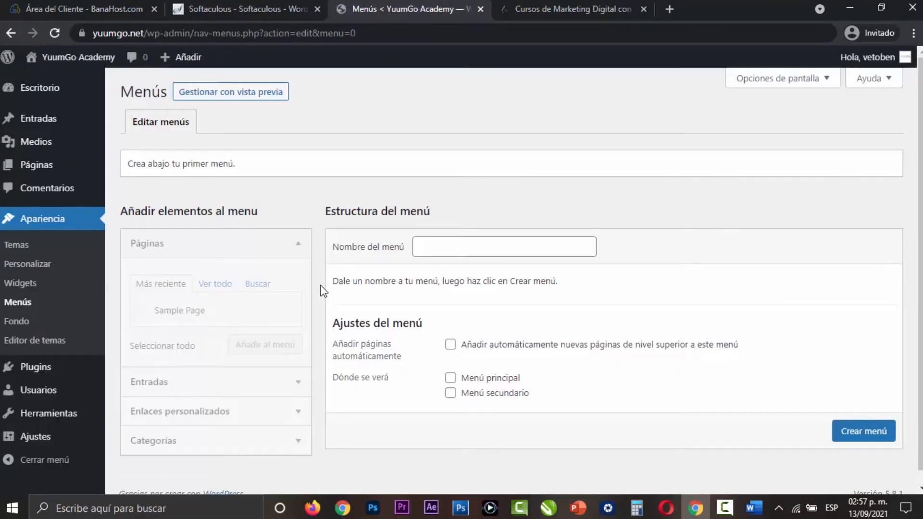
scroll(323, 291, "down", 1)
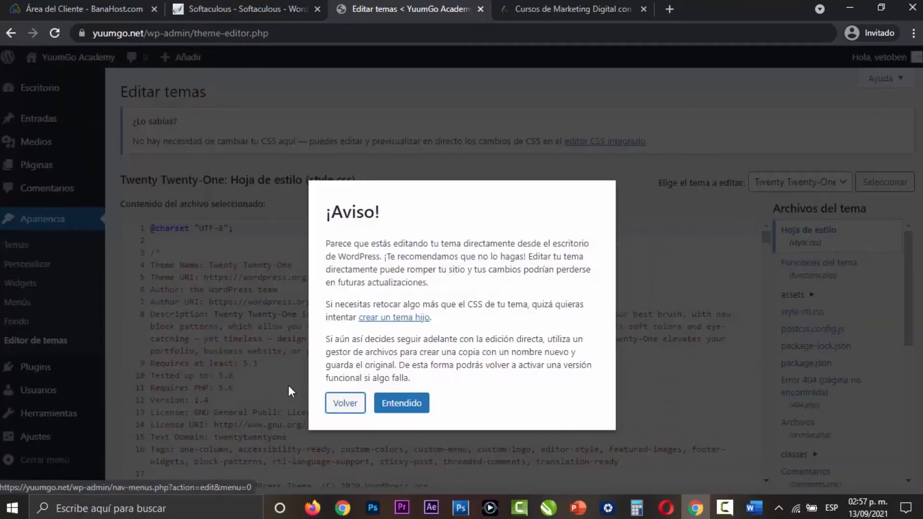
- Accept the theme editor's warning and examine Twenty Twenty-One's style.css code and the list of theme files
left_click(399, 404)
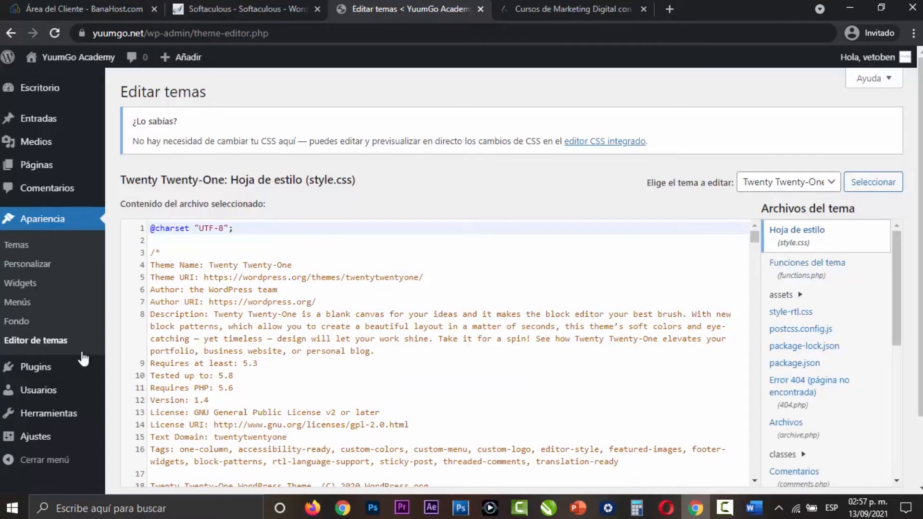
scroll(571, 375, "down", 20)
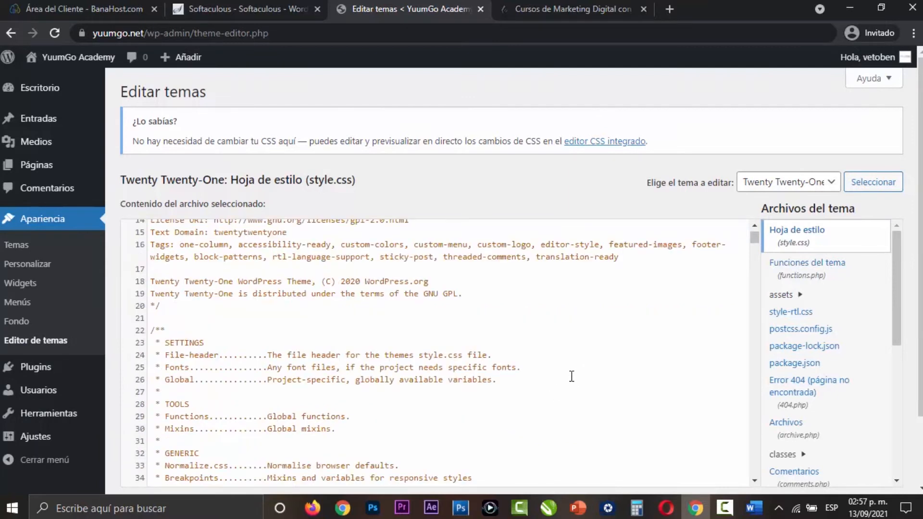
scroll(572, 371, "down", 20)
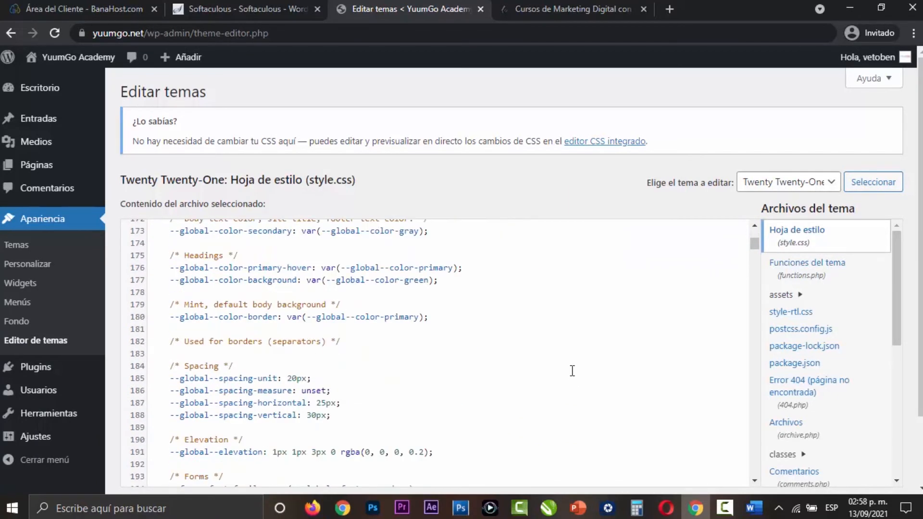
scroll(571, 370, "down", 3)
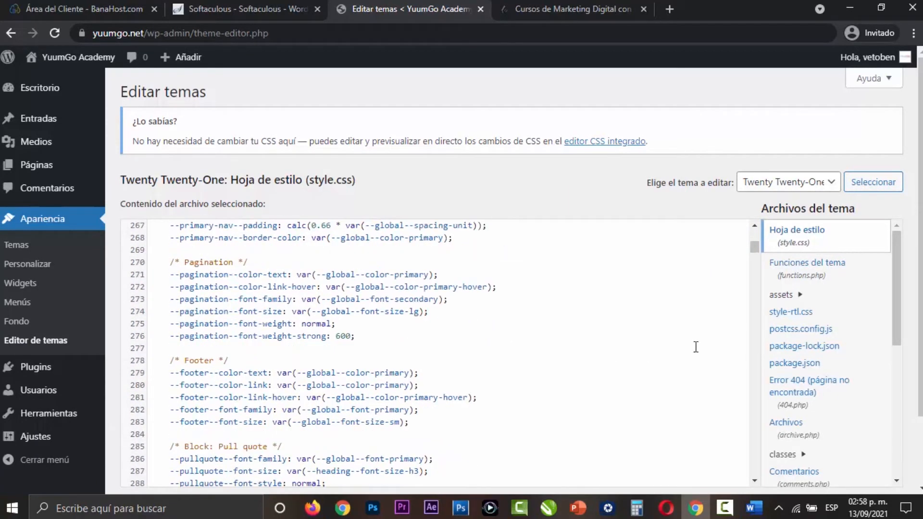
left_click_drag(754, 248, 752, 469)
scroll(874, 389, "down", 5)
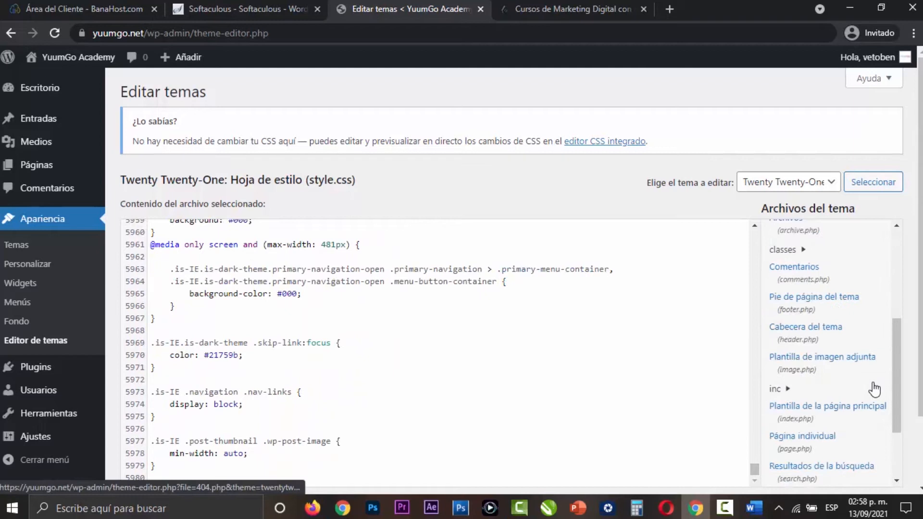
- Return to the beginning of the theme file list and of style.css, and open the installed plugins page
scroll(873, 387, "up", 6)
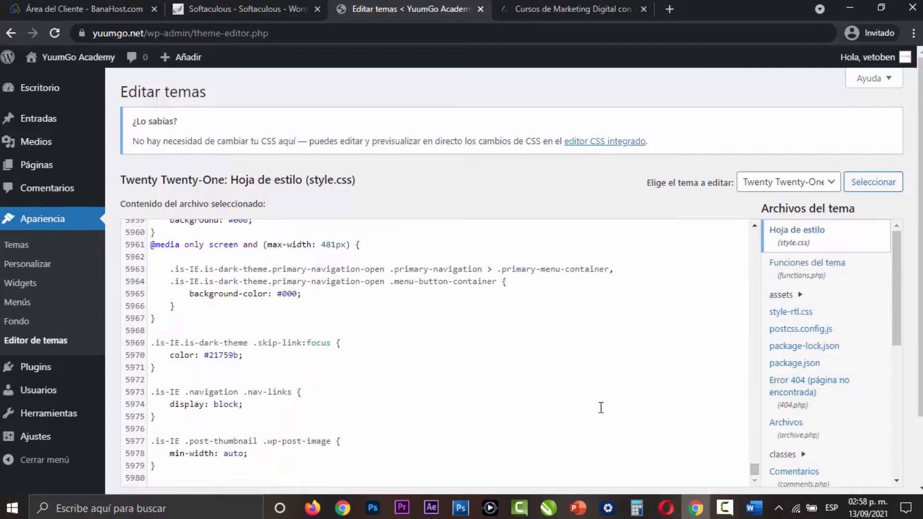
scroll(605, 408, "up", 20)
left_click_drag(758, 461, 756, 228)
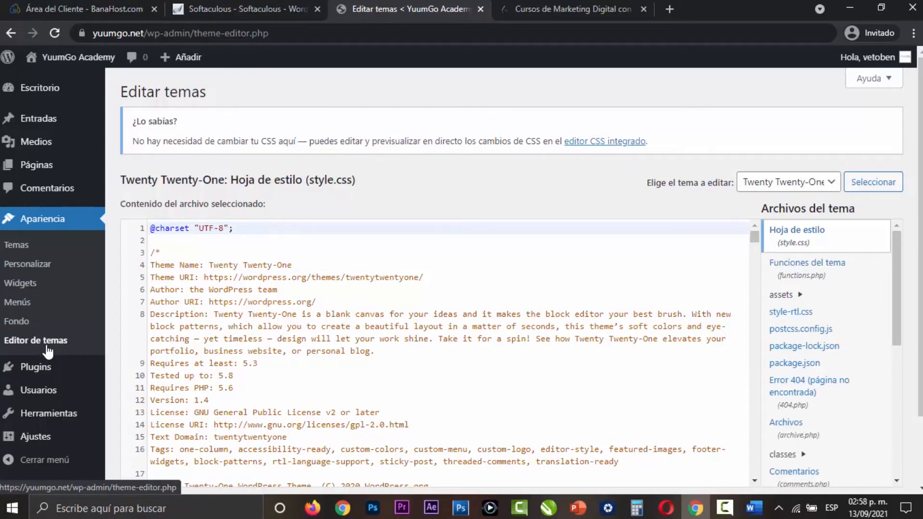
left_click(46, 369)
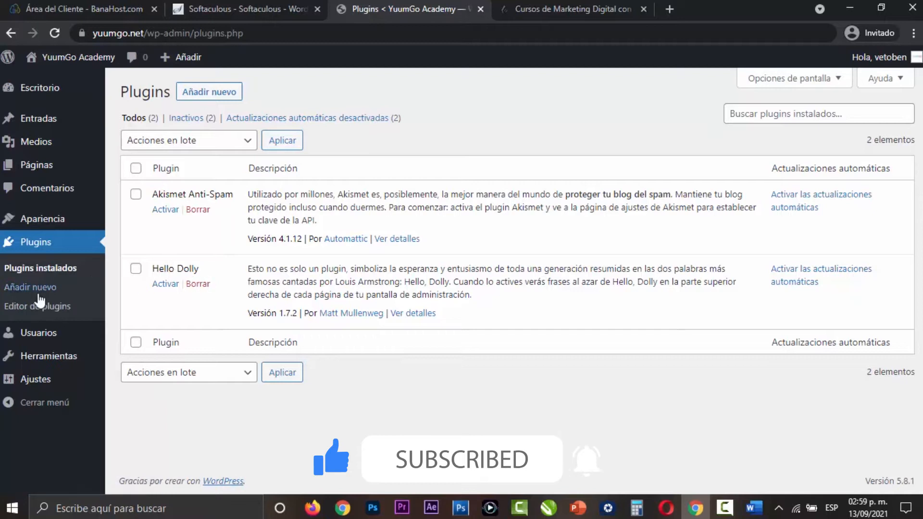
- Open the page for adding plugins and look over the featured plugins, popular tags and plugin search field
left_click(36, 290)
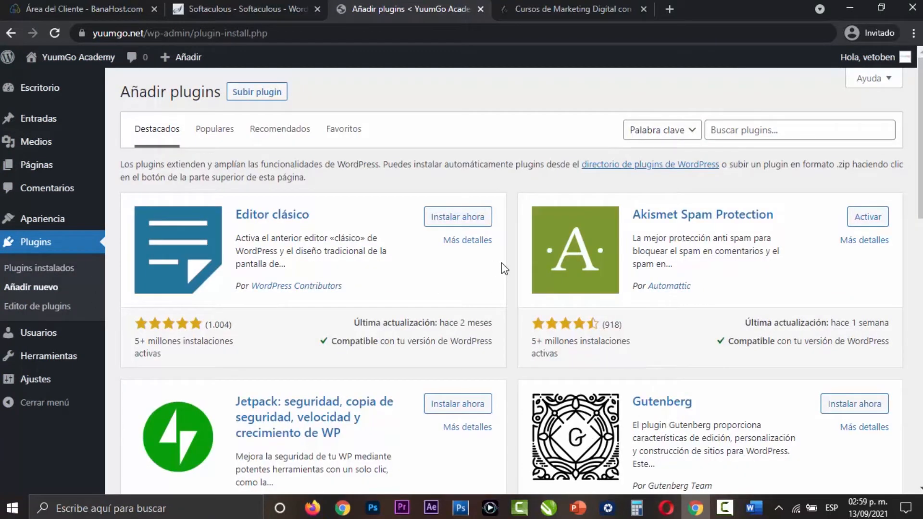
left_click_drag(919, 98, 915, 368)
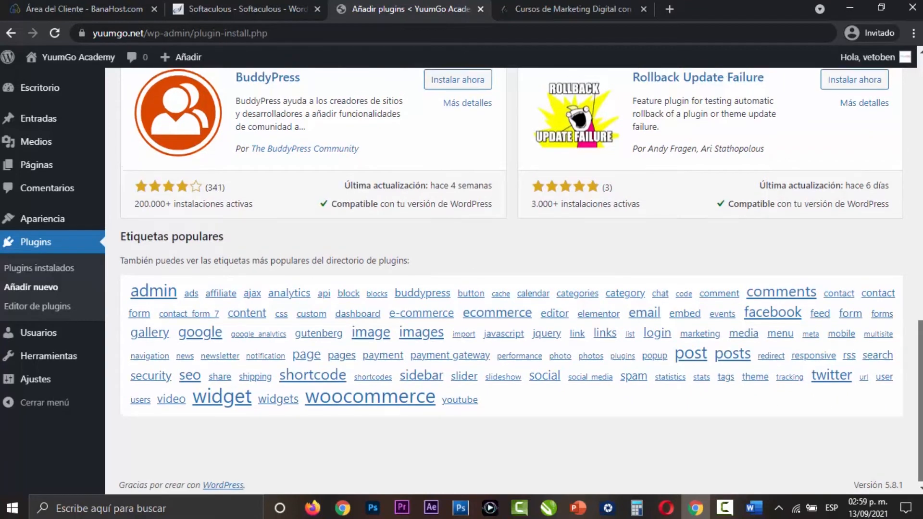
scroll(804, 165, "up", 20)
left_click(796, 134)
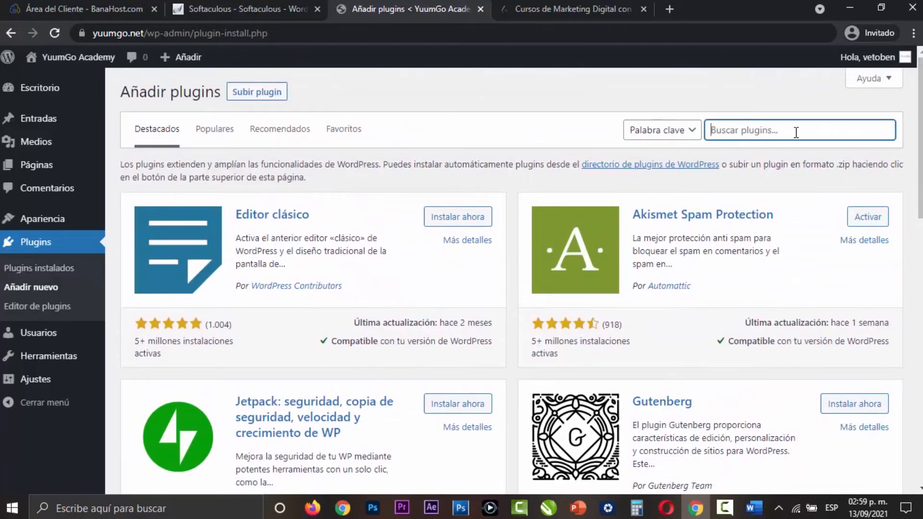
left_click(426, 119)
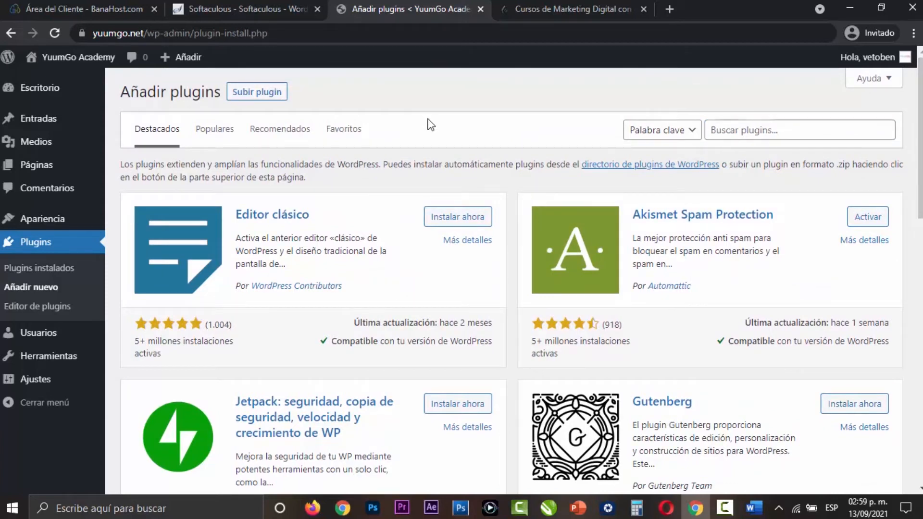
- Open the plugin editor and accept its warning to view the akismet.php code
left_click(53, 316)
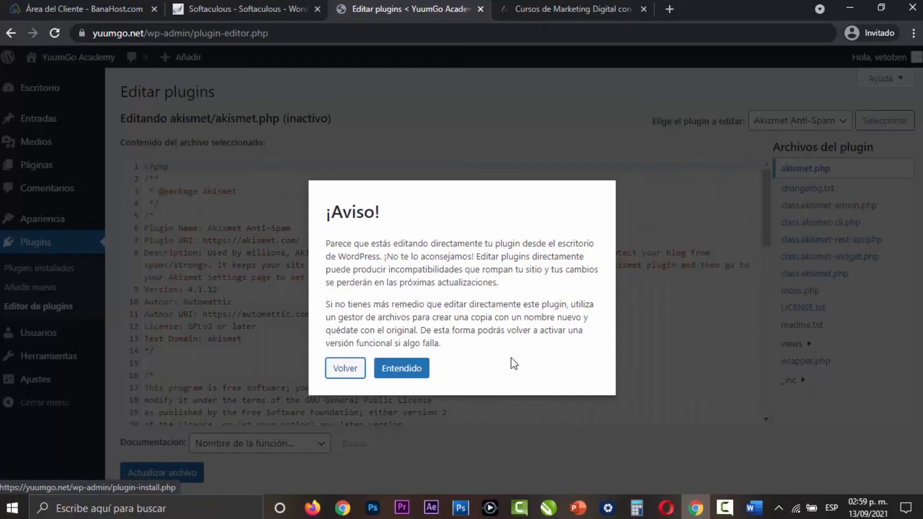
left_click(395, 374)
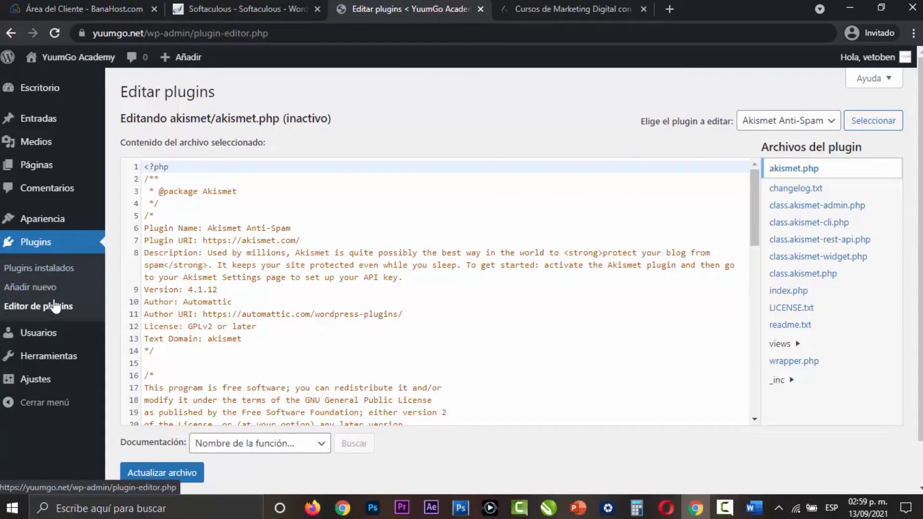
- Open the Usuarios page and examine the new user form, including the roles offered under Perfil
left_click(38, 333)
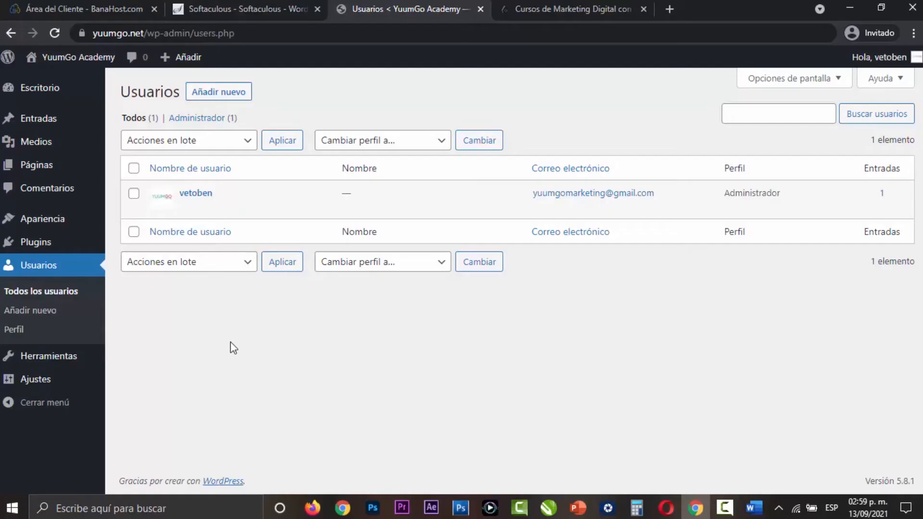
left_click(219, 92)
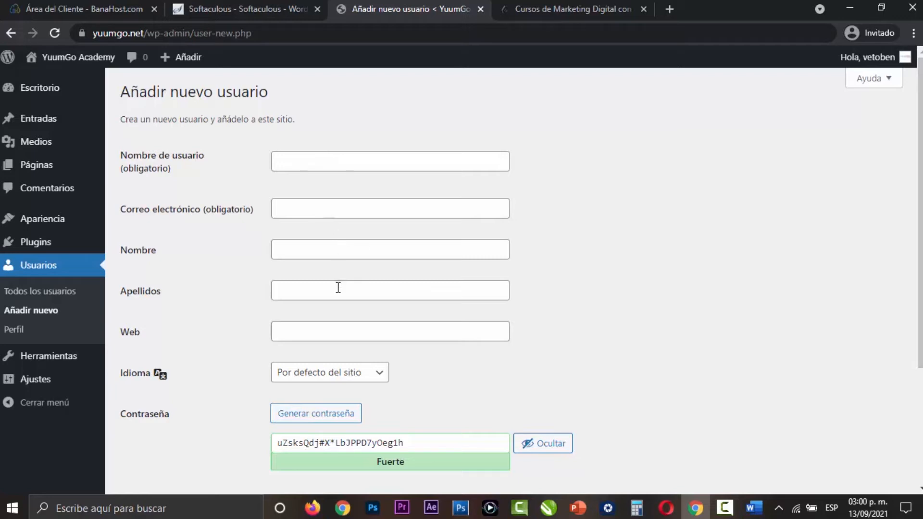
scroll(576, 335, "down", 3)
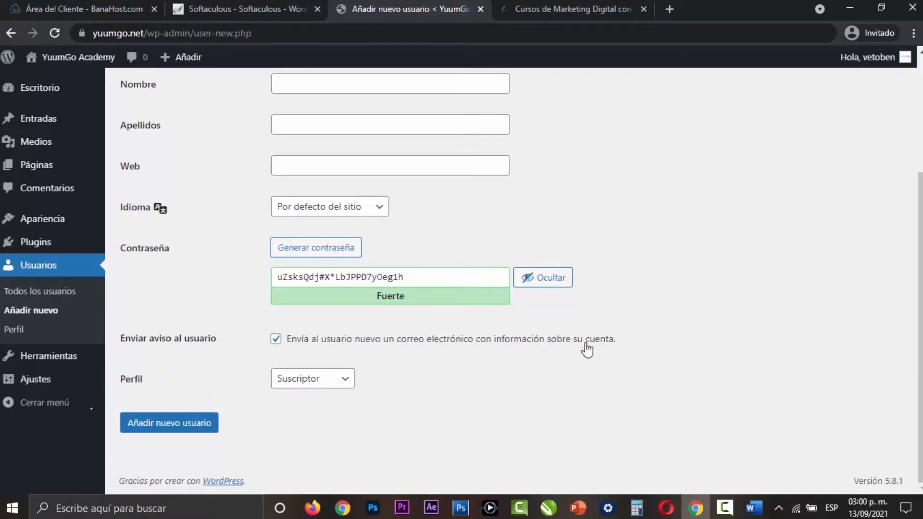
left_click(338, 381)
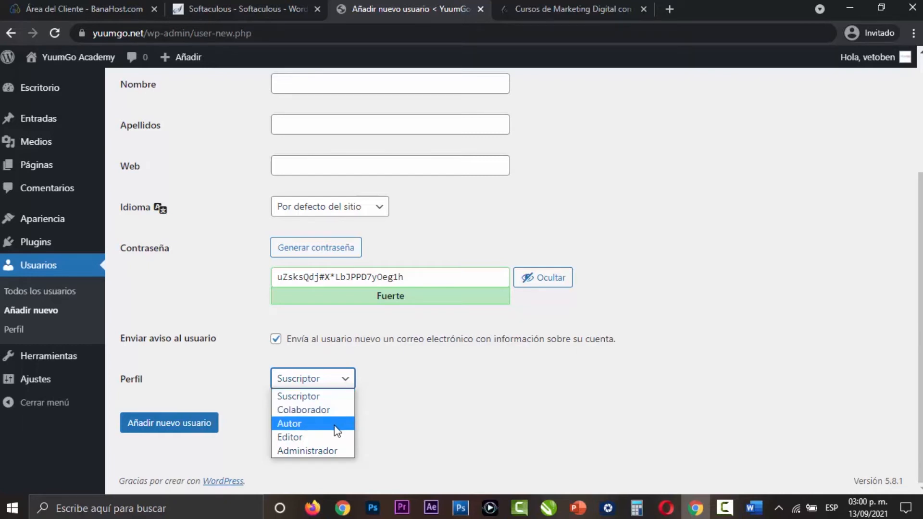
left_click(411, 427)
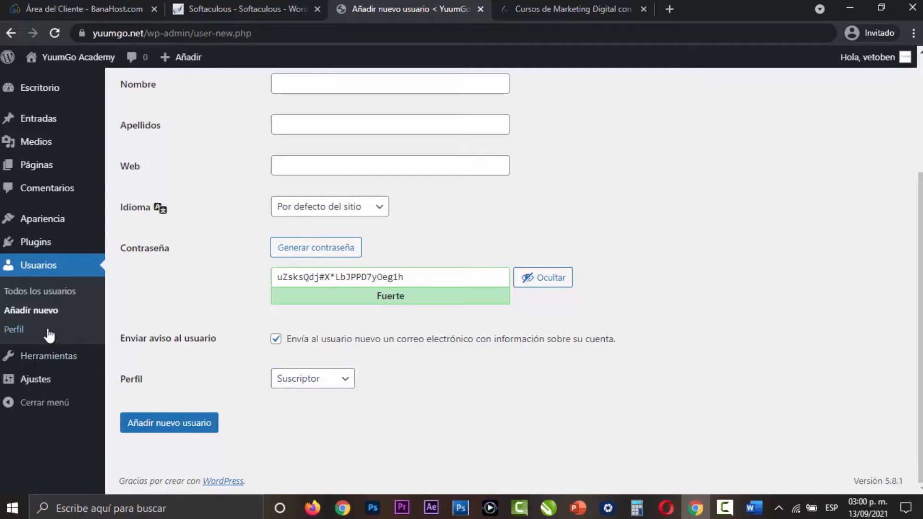
- Open the Perfil page and preview administration color schemes such as Amanecer, Azul and Luminoso, ending on Por defecto
left_click(14, 330)
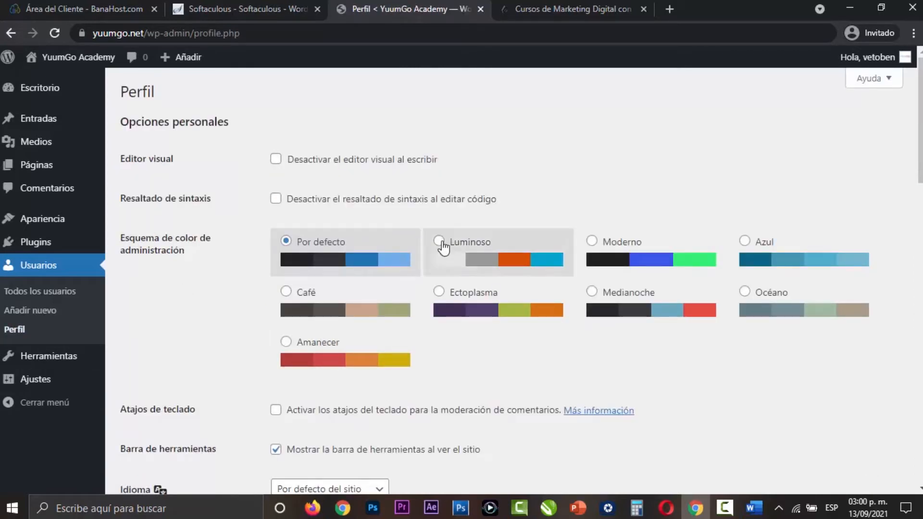
left_click(286, 342)
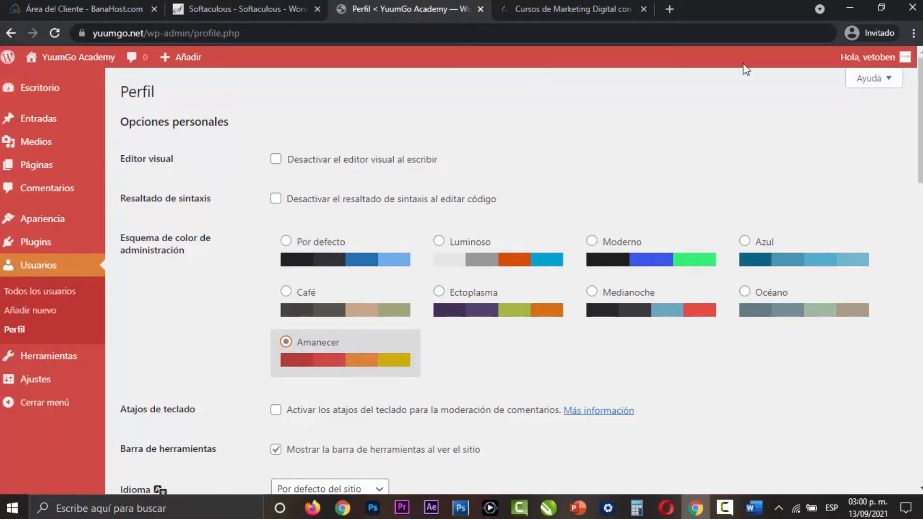
left_click(592, 292)
left_click(592, 241)
left_click(746, 242)
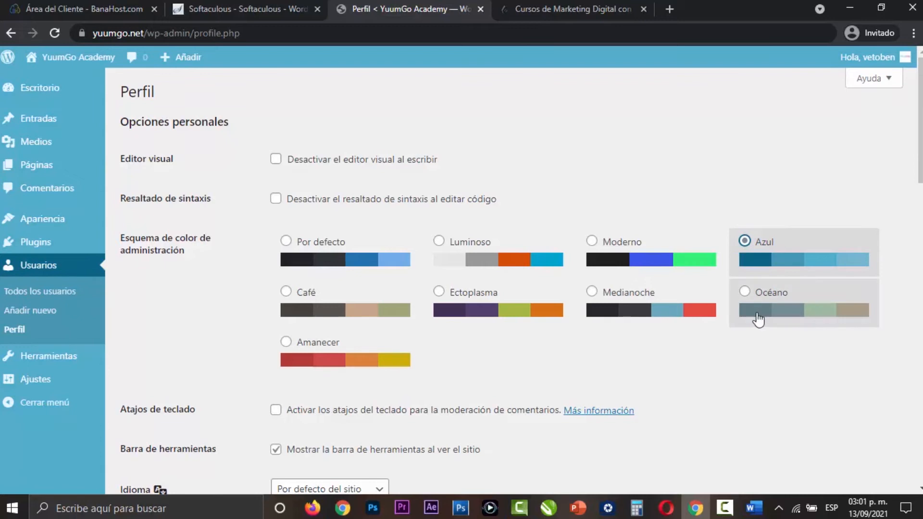
left_click(750, 305)
left_click(592, 293)
left_click(560, 308)
left_click(518, 249)
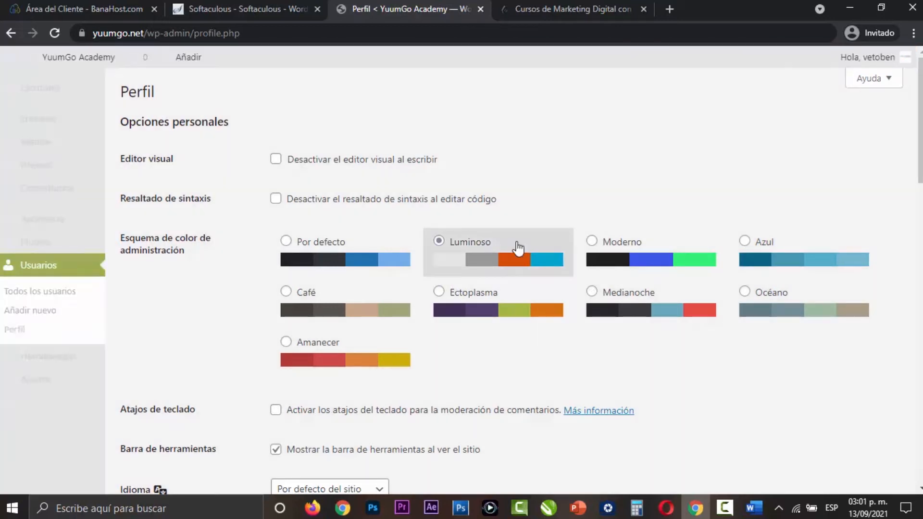
left_click(339, 260)
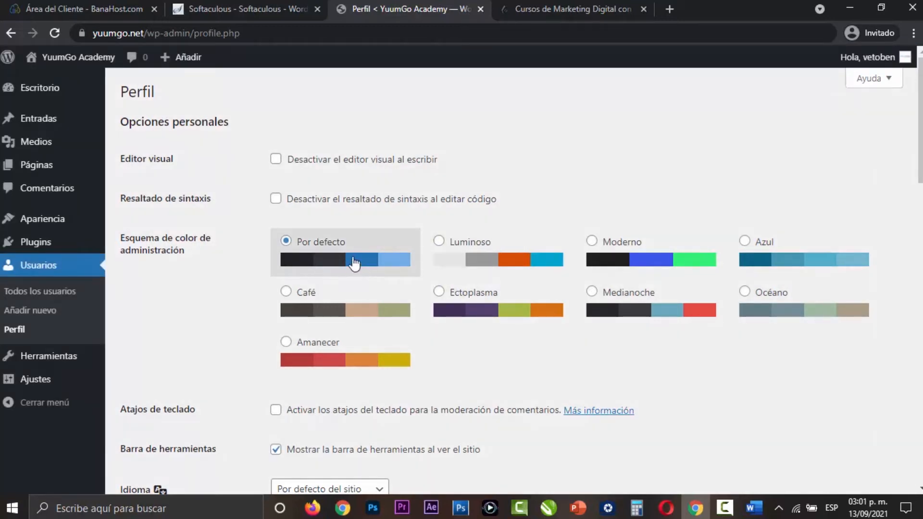
- Look over the profile's account management and application password options, and open the Herramientas page
scroll(247, 274, "down", 15)
scroll(244, 274, "down", 3)
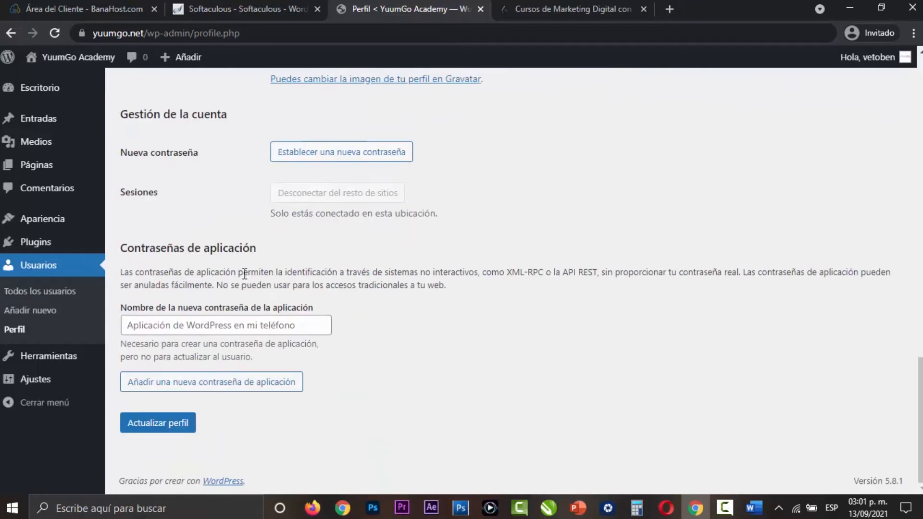
left_click(40, 361)
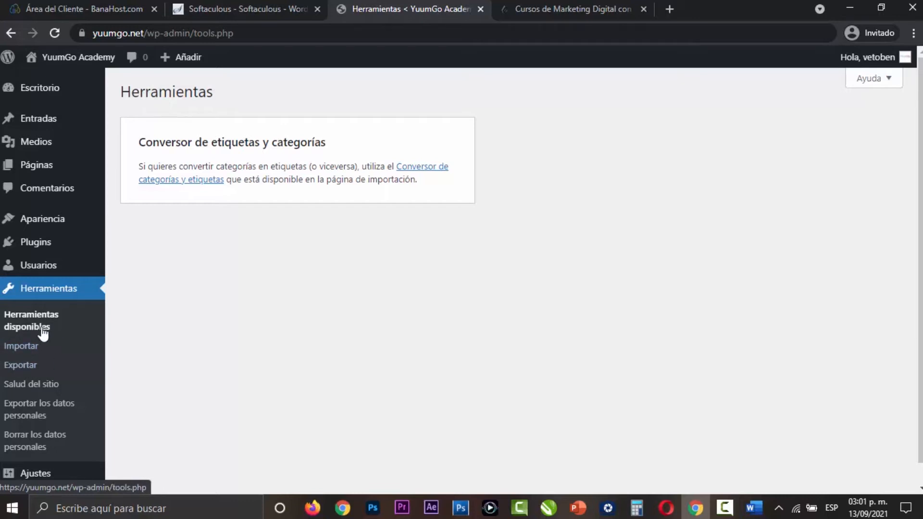
- Open Salud del sitio and examine the details of the recommendation about inactive plugins, collapsing them again
left_click(55, 386)
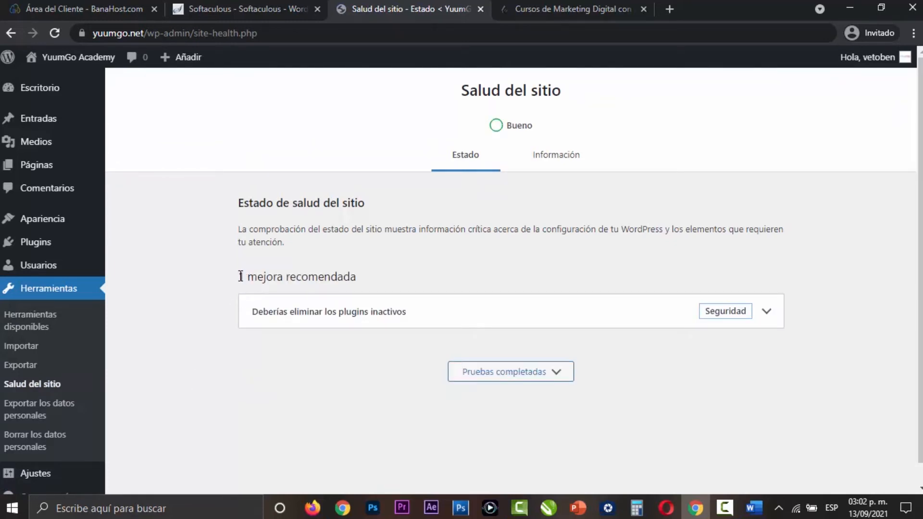
left_click_drag(241, 277, 428, 288)
left_click(276, 333)
left_click(766, 318)
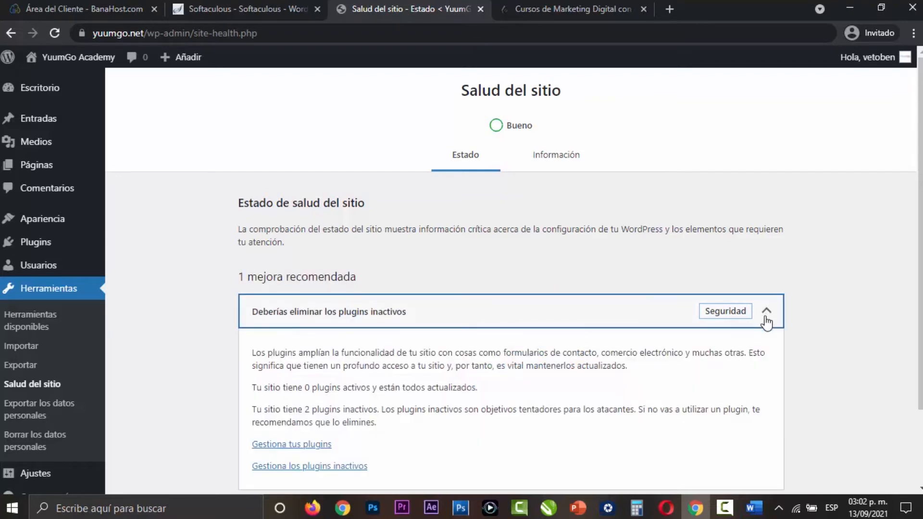
scroll(766, 321, "down", 1)
scroll(766, 321, "up", 1)
left_click(768, 318)
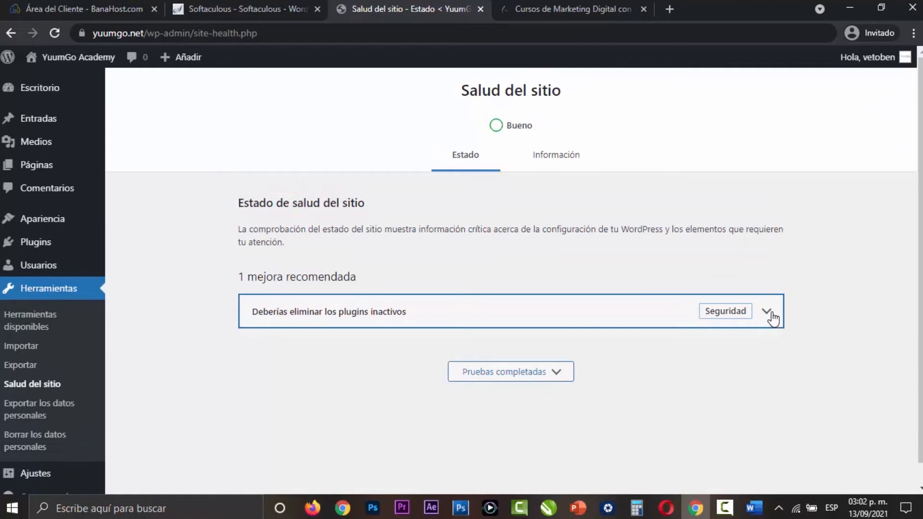
- View the personal data export page, and open the general settings to look at the site title and short description
left_click(33, 406)
mouse_move(48, 425)
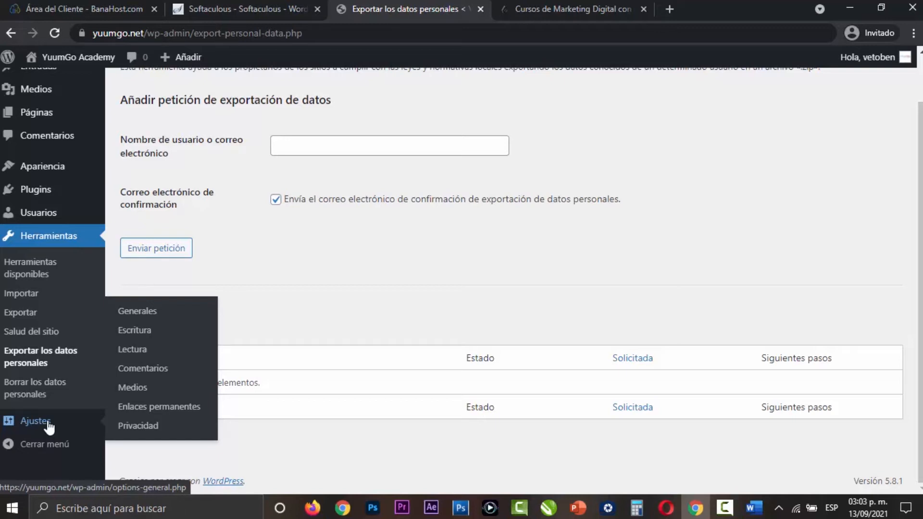
left_click(48, 426)
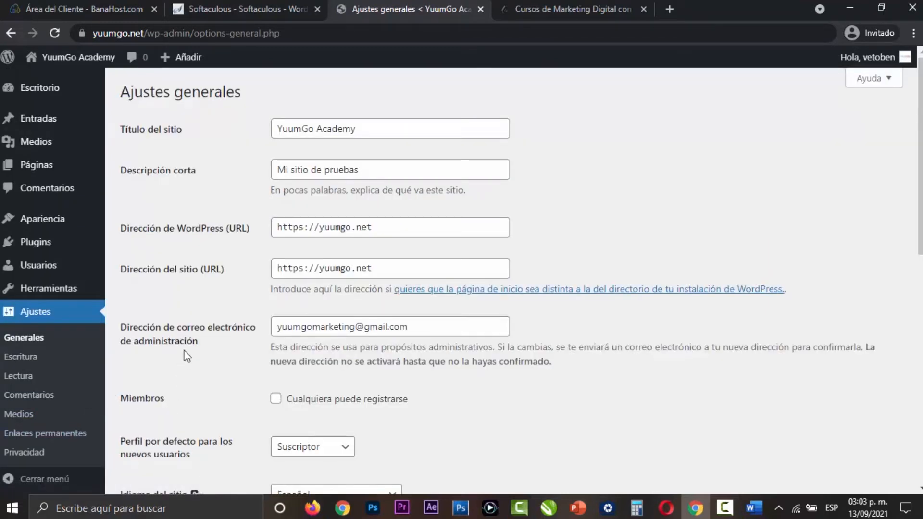
left_click(369, 128)
left_click(385, 168)
left_click(557, 206)
- Examine the role choices in the default profile for new users without changing the selection
scroll(561, 338, "down", 7)
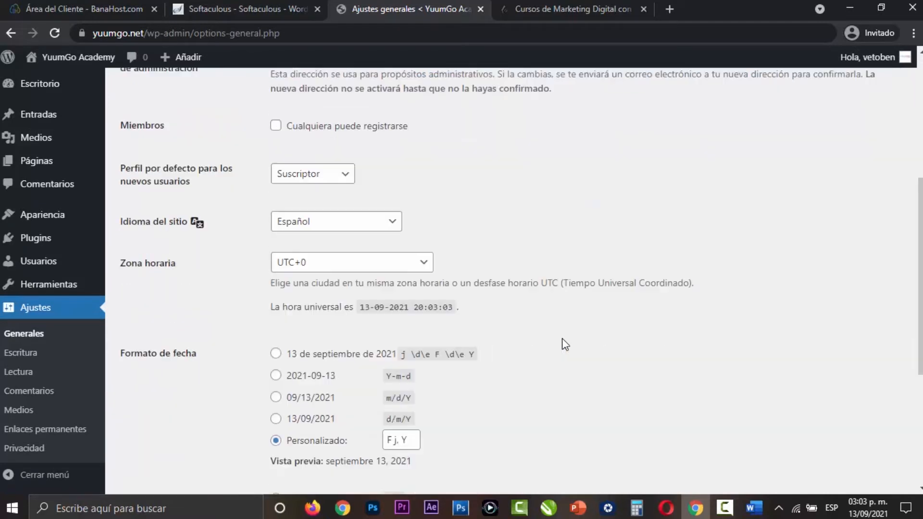
left_click(431, 113)
left_click(327, 110)
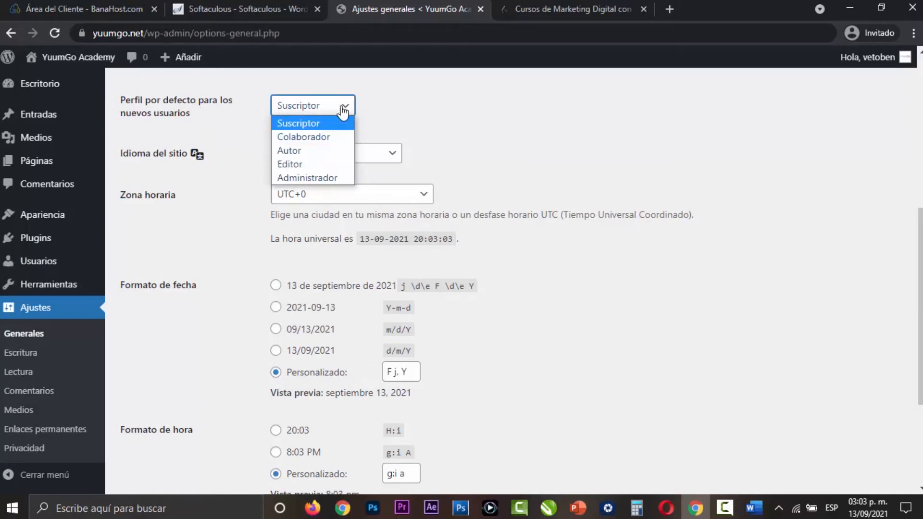
left_click(413, 115)
left_click(322, 106)
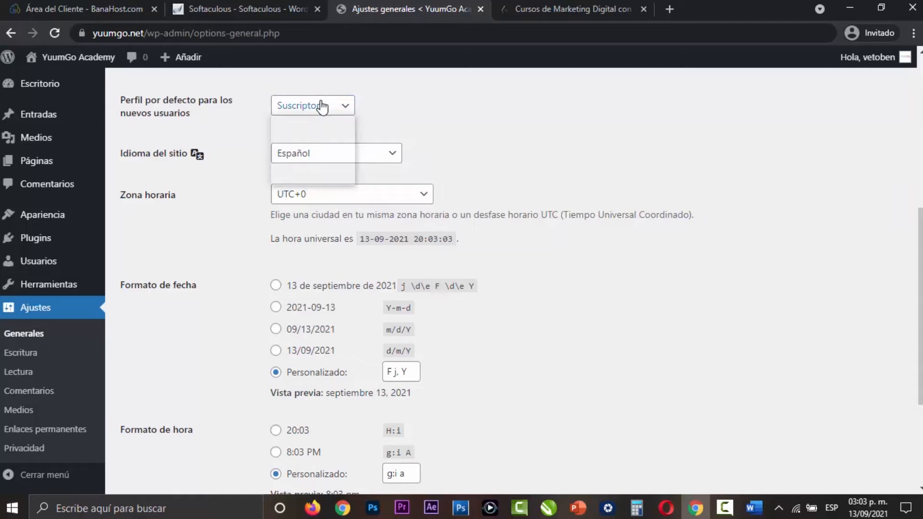
left_click(421, 108)
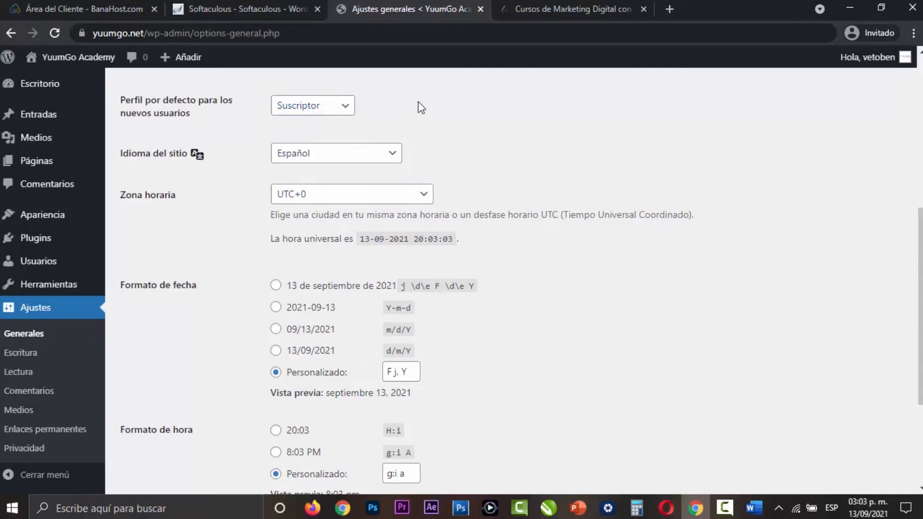
- Browse the available options for the site's Zona horaria setting
left_click(321, 194)
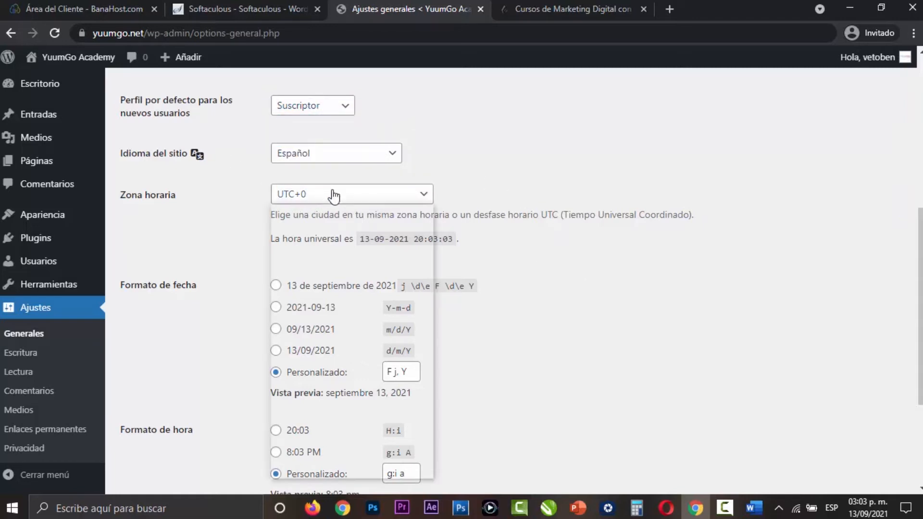
left_click(587, 328)
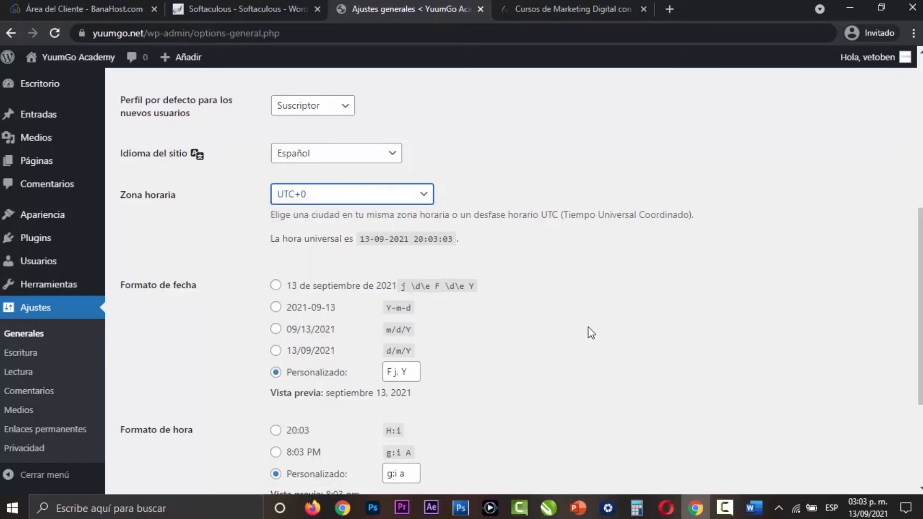
left_click(387, 197)
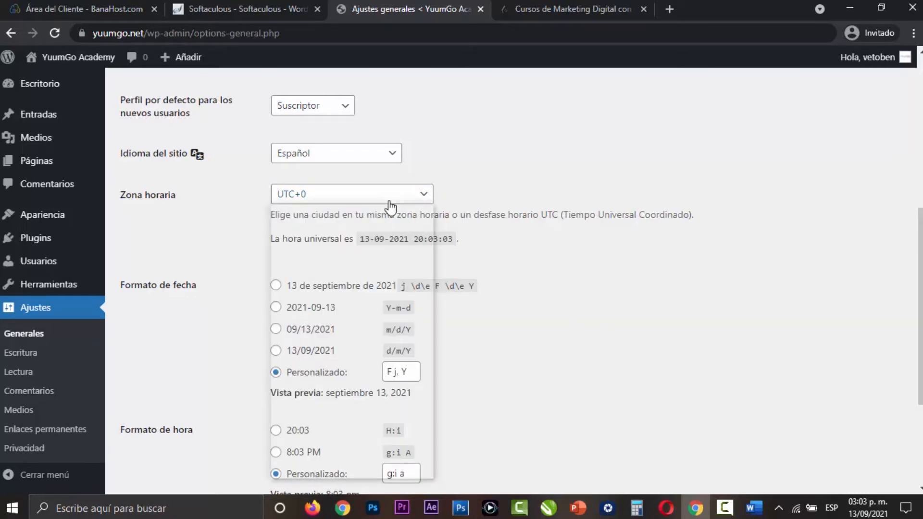
left_click_drag(434, 432, 434, 243)
- Review the date format, time format and week start options, and save the general settings
scroll(267, 218, "down", 3)
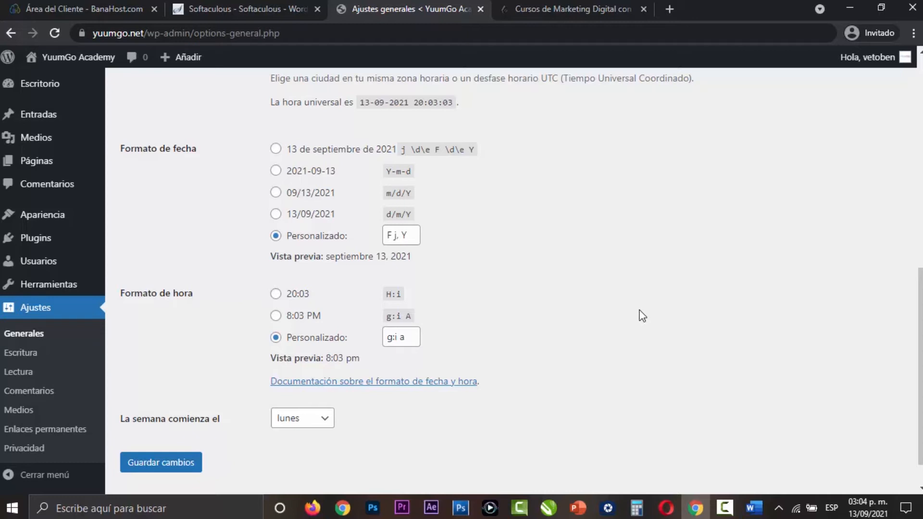
scroll(643, 315, "down", 1)
left_click(312, 388)
left_click(471, 384)
left_click(188, 429)
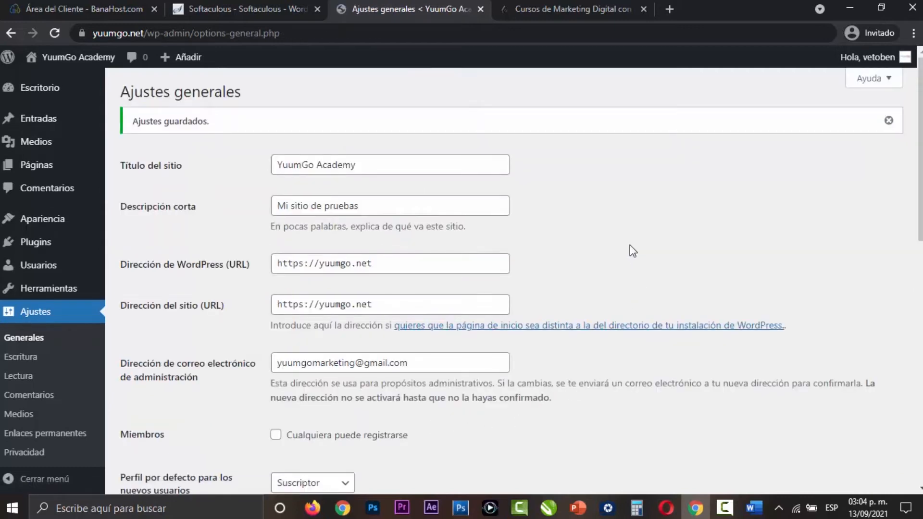
- Open the writing settings and look at the choices for the default post category without changing the selection
left_click(28, 363)
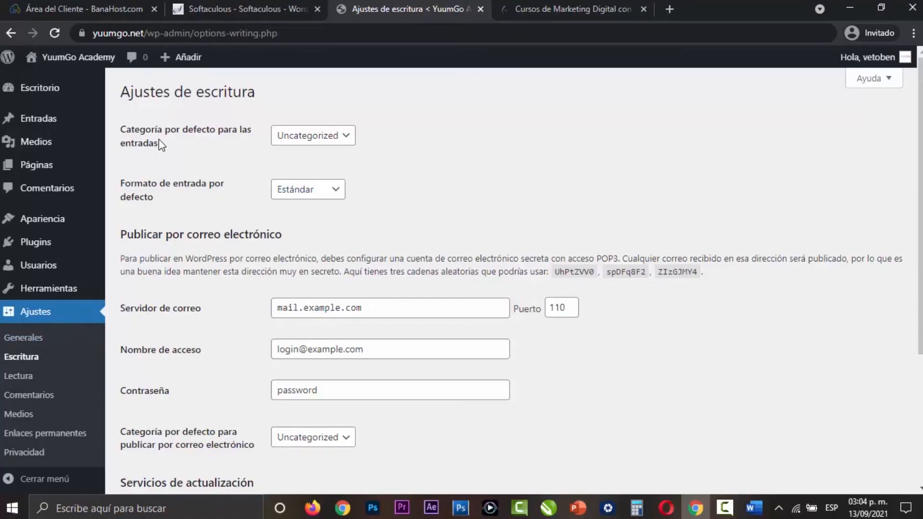
left_click(317, 140)
left_click(245, 151)
left_click(316, 139)
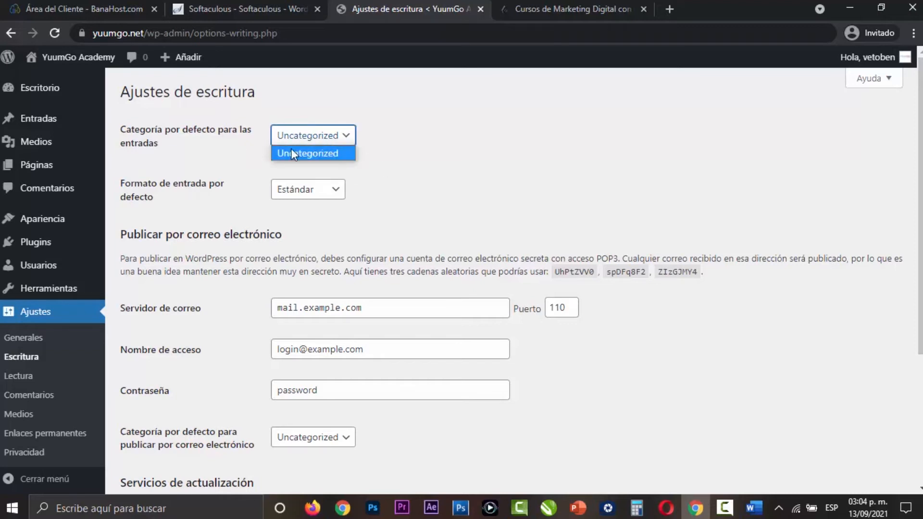
left_click(359, 171)
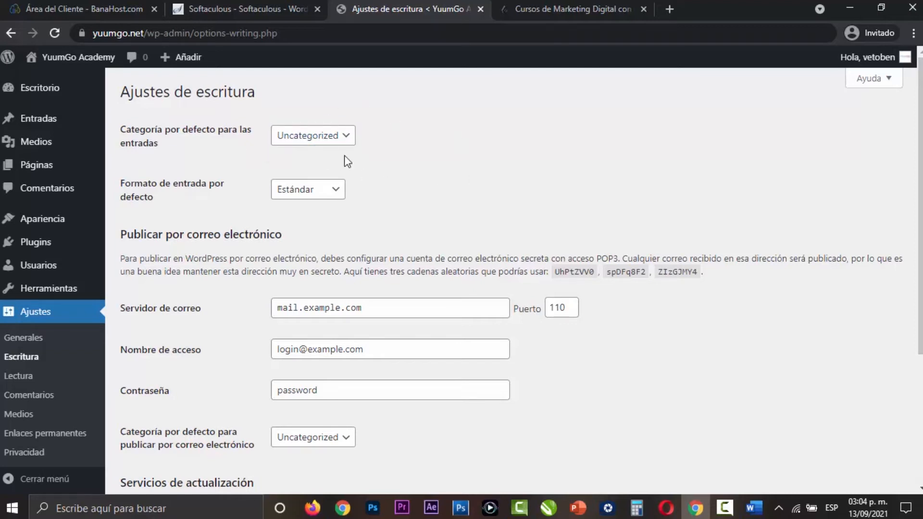
left_click(347, 141)
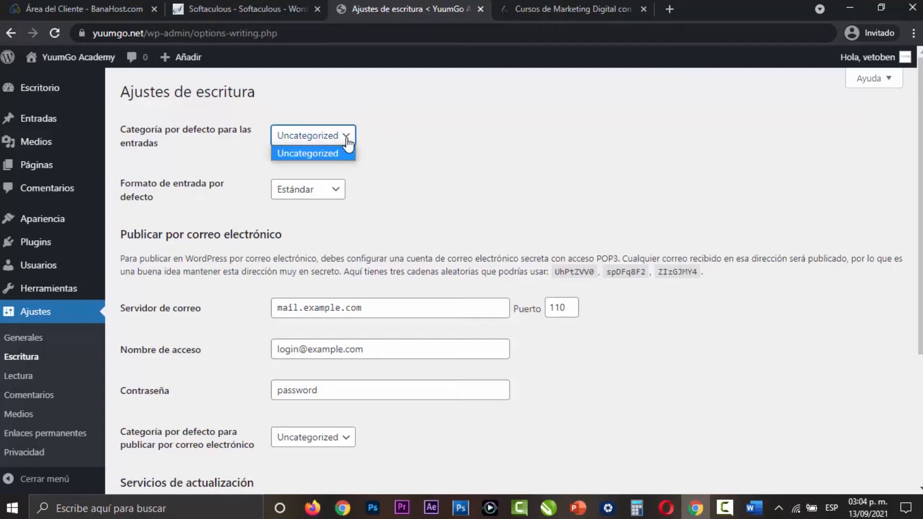
left_click(383, 157)
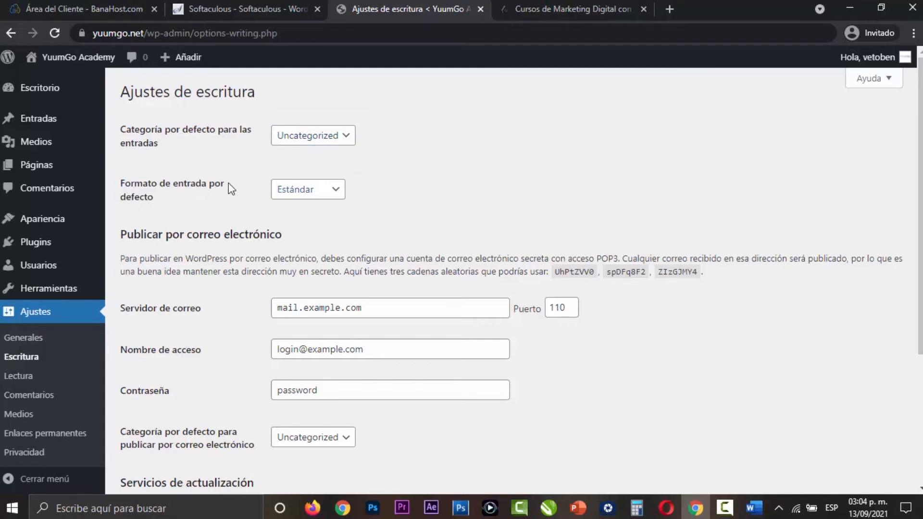
- Browse the default post format options, keep Estándar, and save the writing settings
left_click(335, 192)
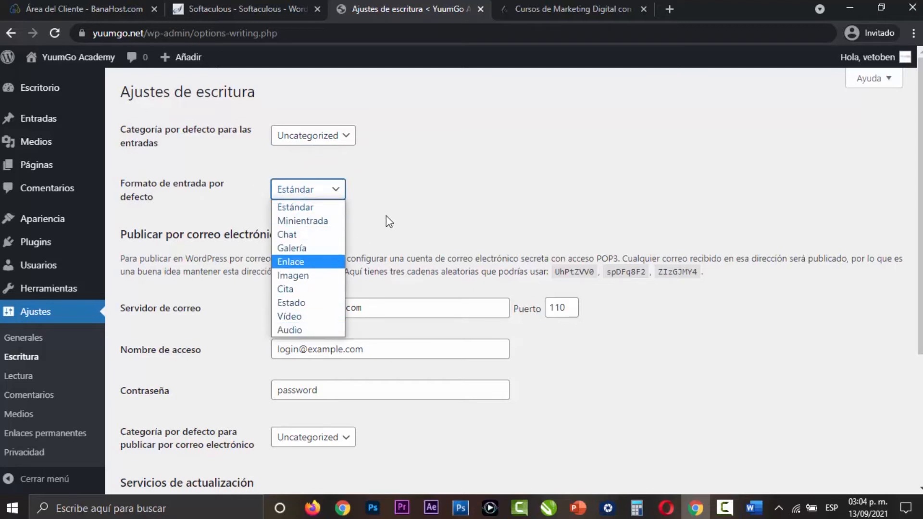
left_click(365, 209)
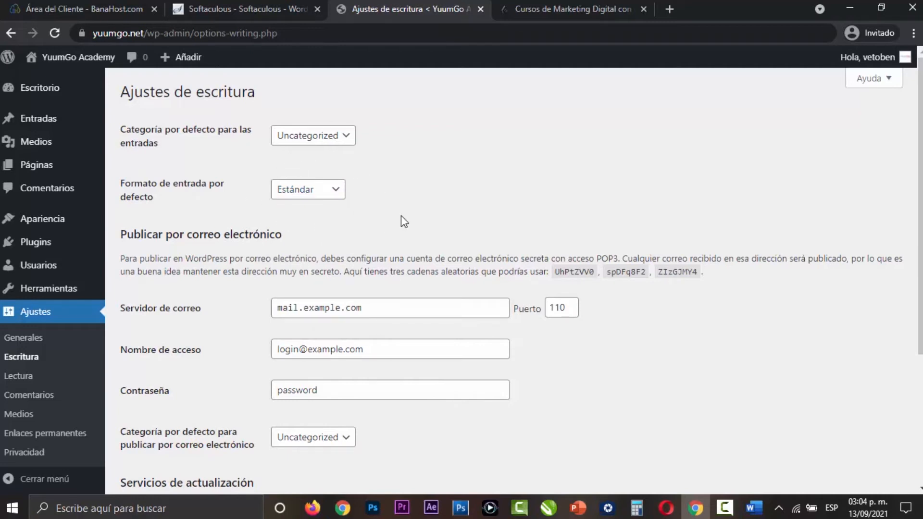
scroll(404, 220, "down", 4)
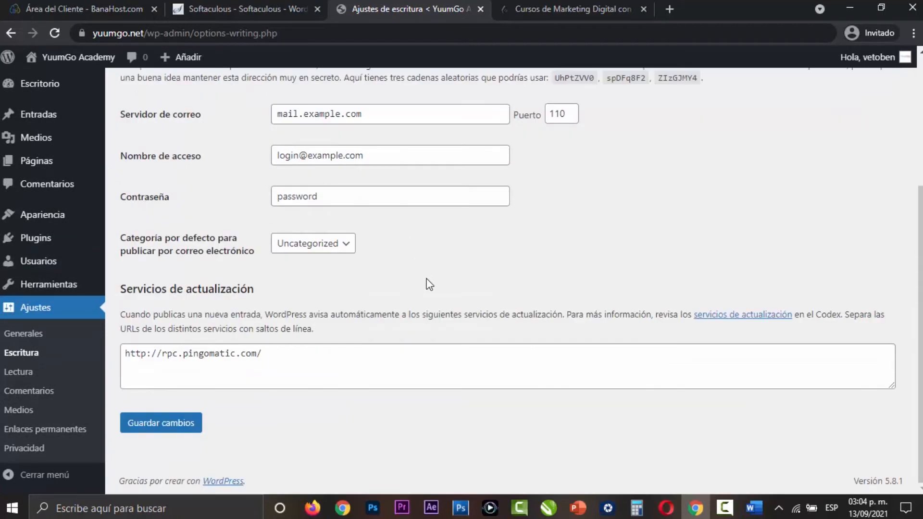
left_click(166, 422)
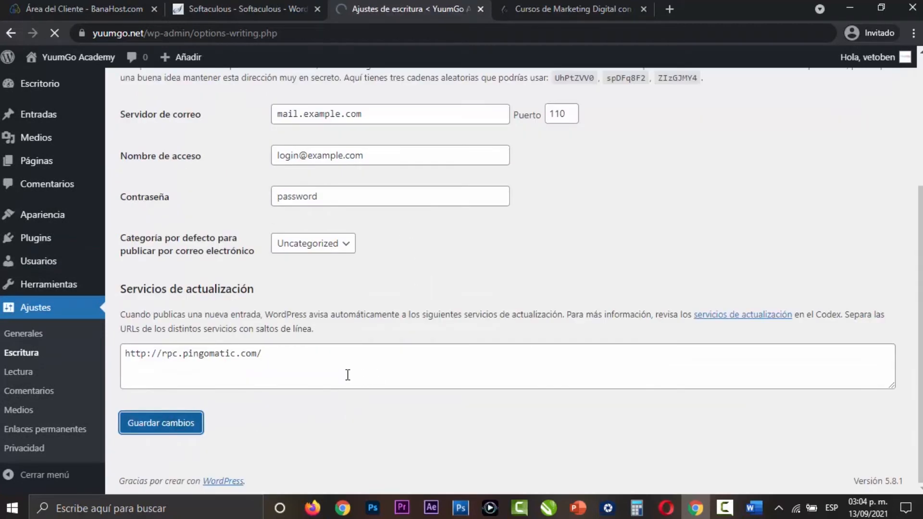
- In the reading settings, make the home page a static page with Sample Page as the Portada, and save
left_click(24, 376)
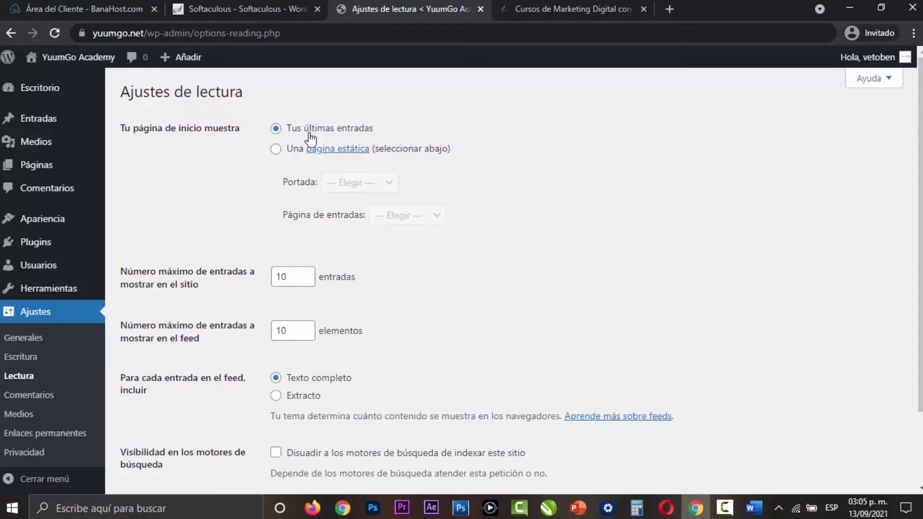
left_click(277, 150)
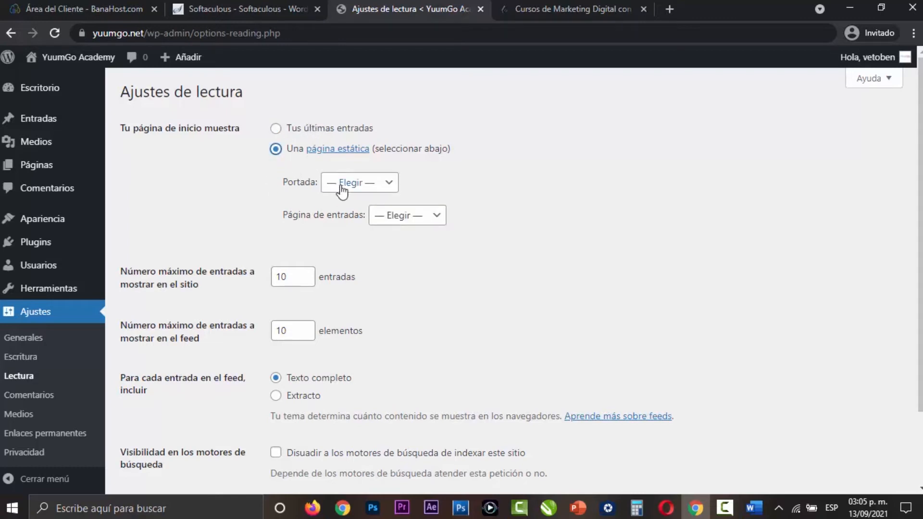
left_click(361, 185)
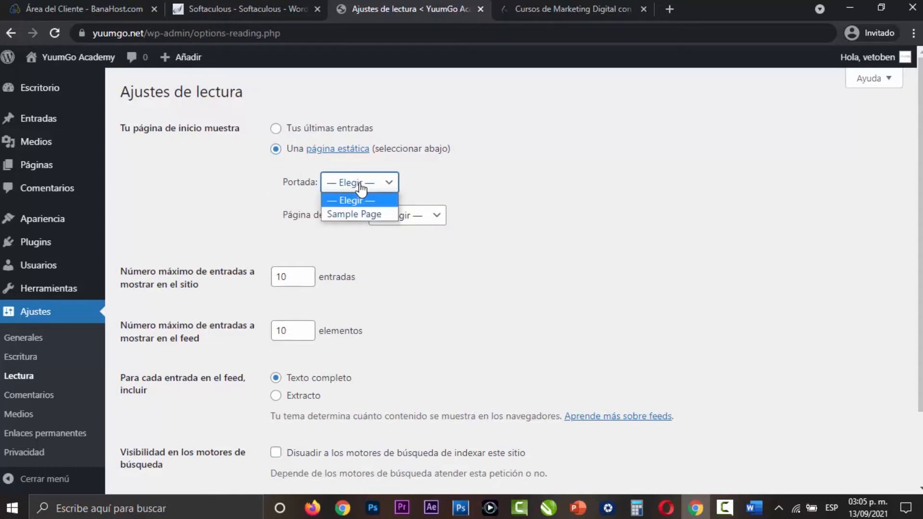
left_click(358, 215)
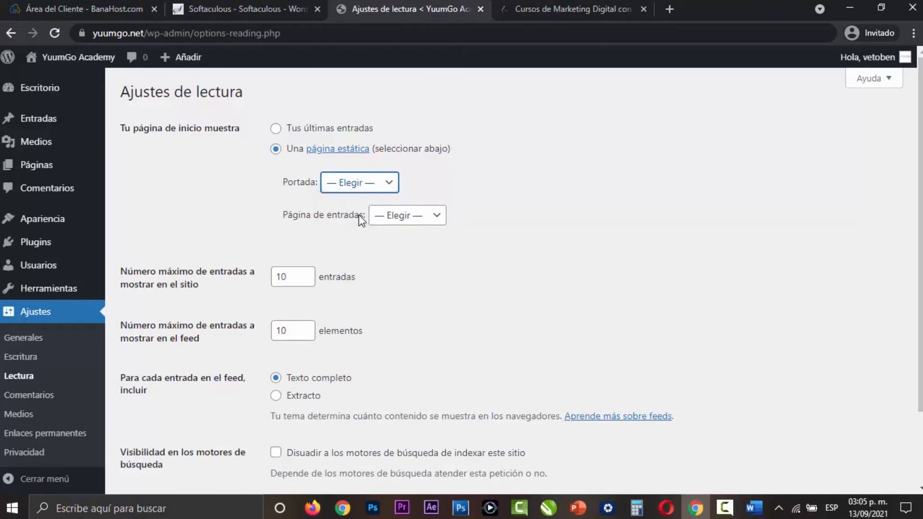
scroll(433, 288, "down", 2)
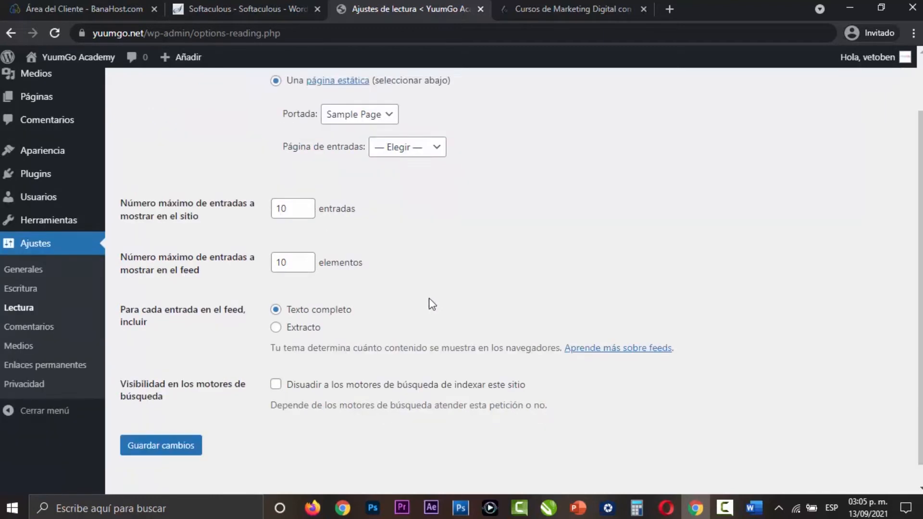
left_click(183, 424)
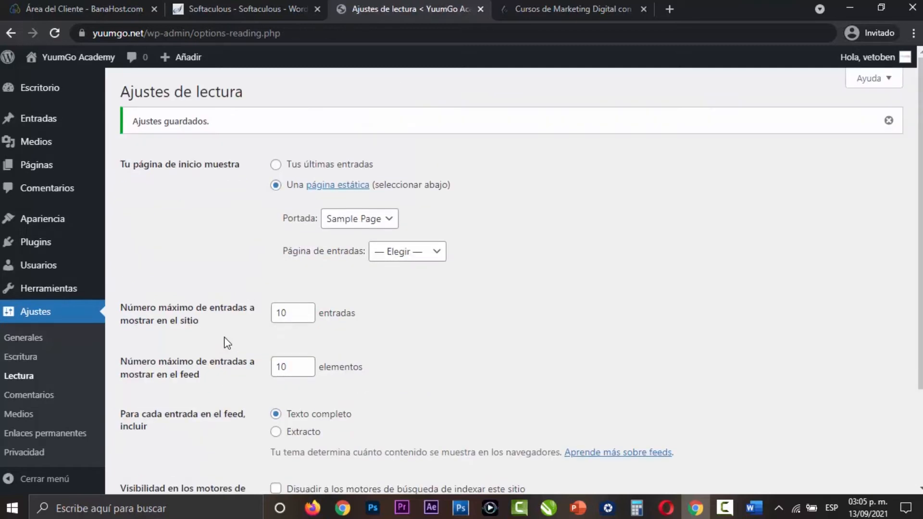
- View the public YuumGo Academy site in a separate tab to see the static home page
mouse_move(89, 57)
right_click(67, 82)
left_click(106, 105)
scroll(635, 205, "down", 10)
scroll(651, 243, "up", 8)
scroll(651, 243, "up", 2)
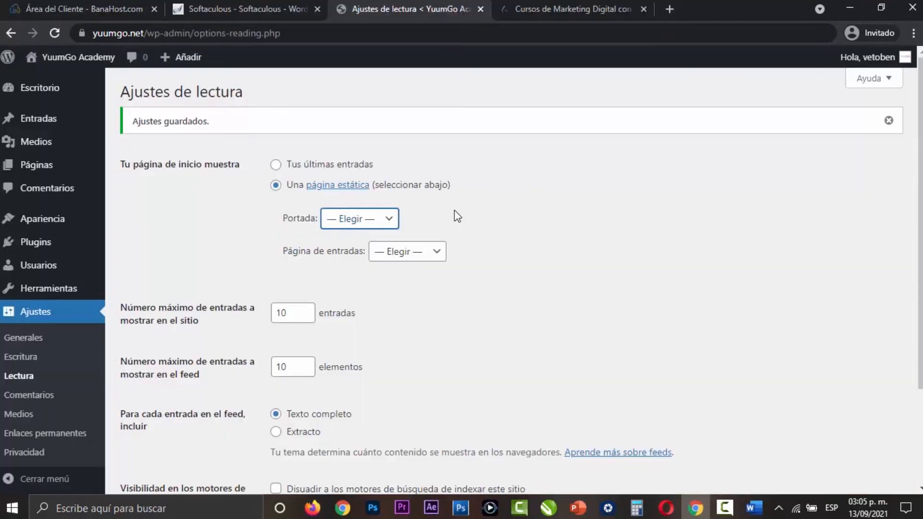
- Set the home page to show Tus últimas entradas and save the reading settings
left_click(453, 211)
scroll(422, 315, "down", 3)
left_click(156, 424)
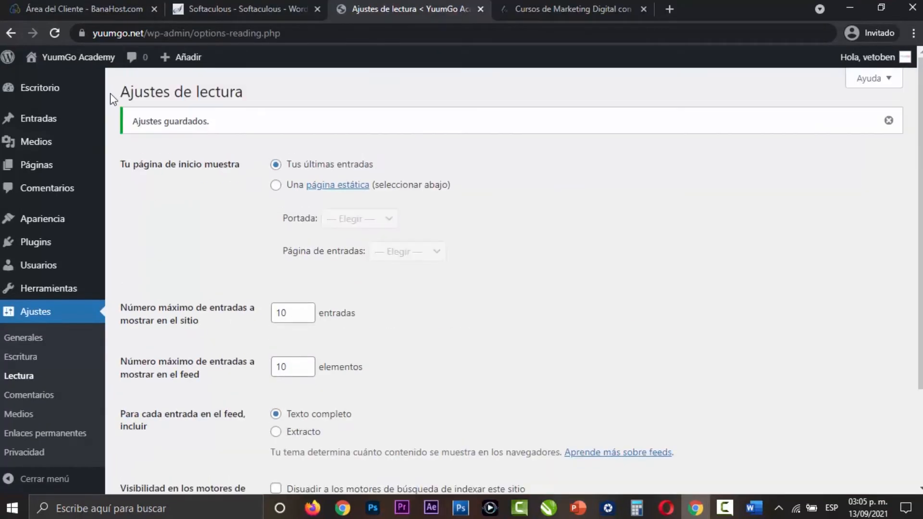
- Open the public site in a new tab, look over the latest-posts home page, and close that tab
mouse_move(53, 59)
left_click(53, 87)
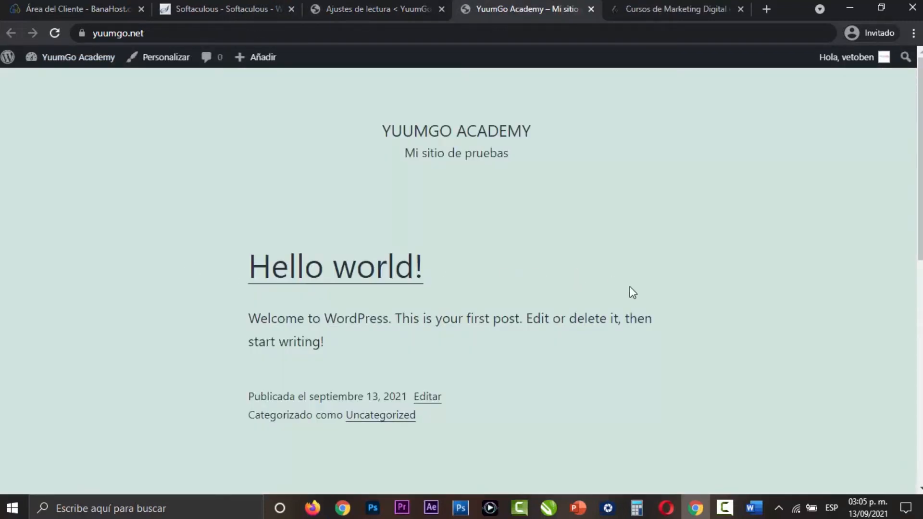
scroll(633, 292, "down", 10)
scroll(534, 297, "up", 10)
left_click(591, 9)
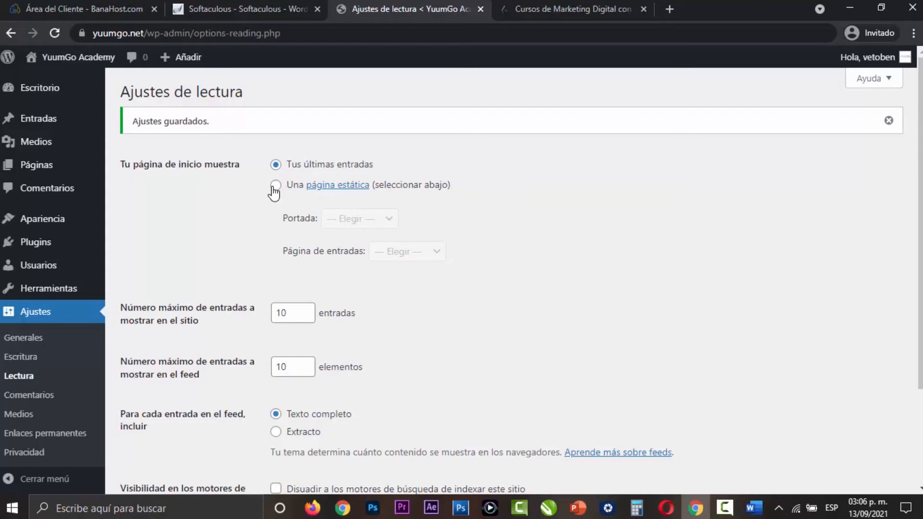
- Check the Página de entradas choices for a static home page, and return the home page option to Tus últimas entradas
left_click(274, 188)
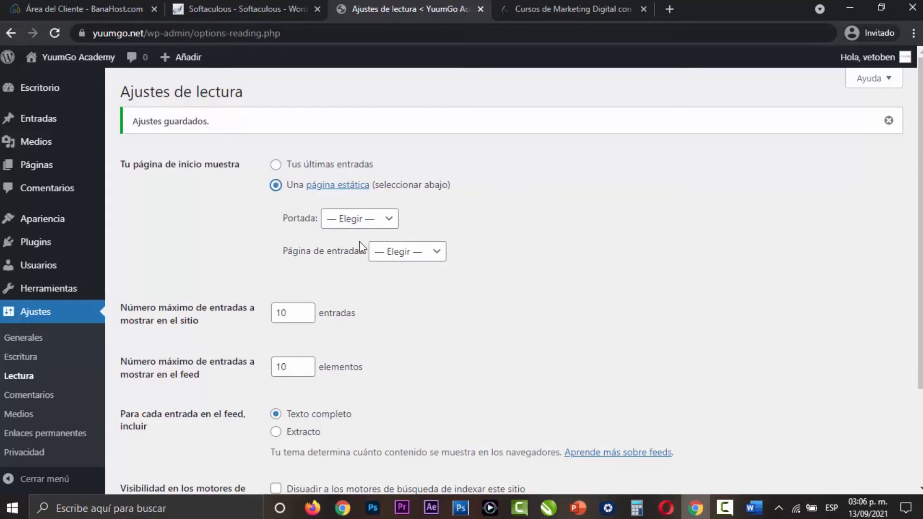
left_click(413, 257)
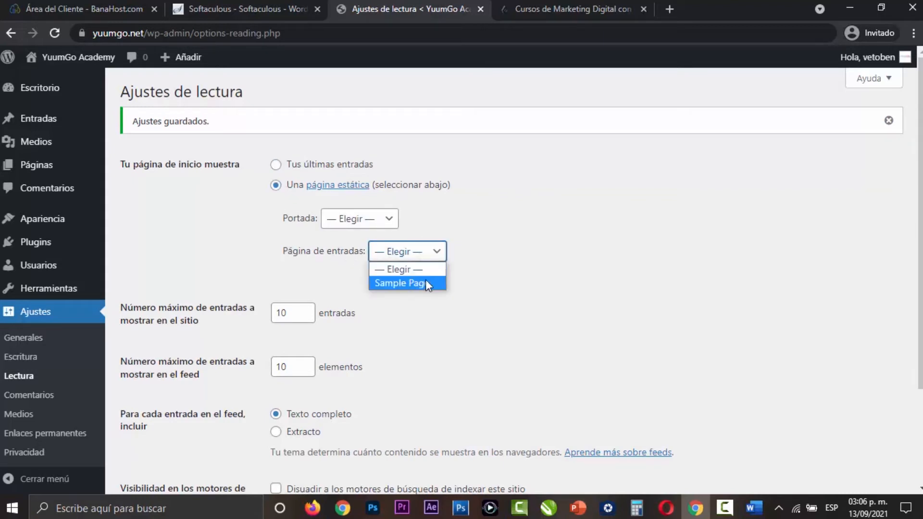
left_click(503, 270)
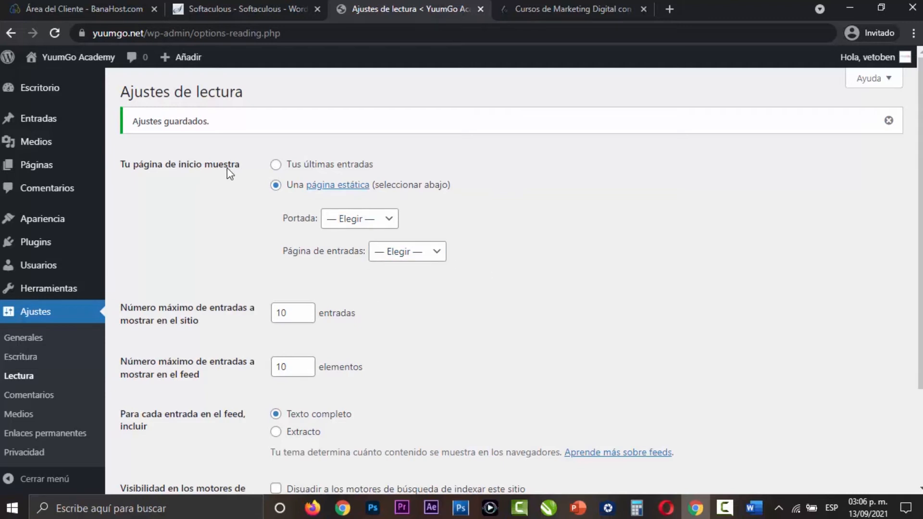
left_click(276, 164)
scroll(531, 252, "down", 3)
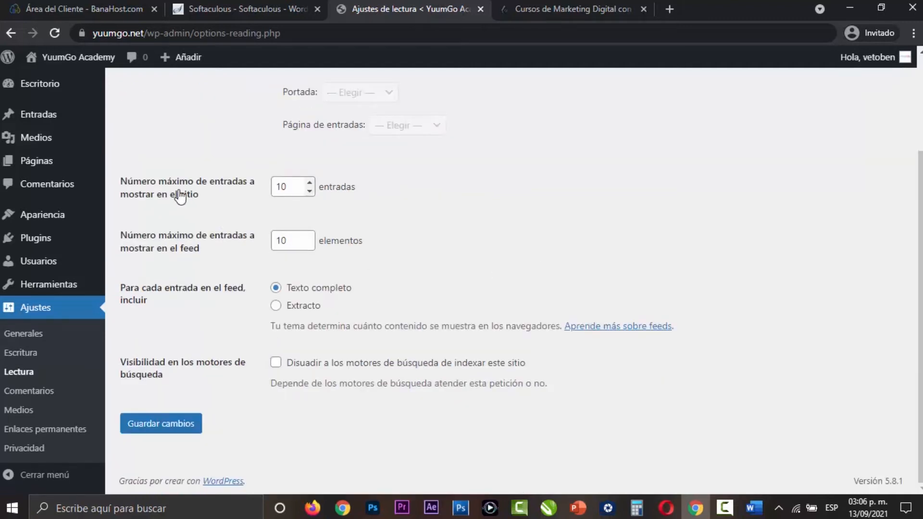
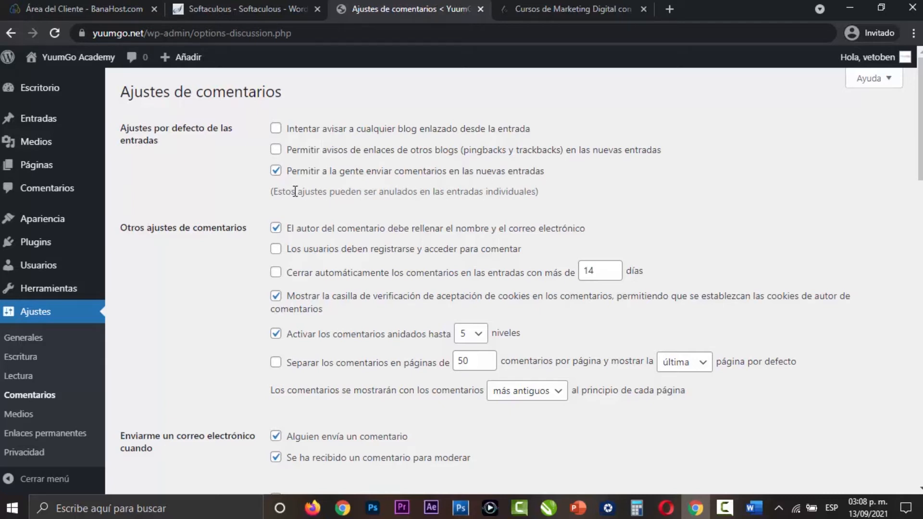
- Keep comments allowed on new posts and select the option requiring users to register and log in to comment
left_click(273, 172)
left_click(275, 172)
left_click(275, 249)
- Require manual approval of comments by enabling El comentario debe aprobarse manualmente
scroll(425, 413, "down", 4)
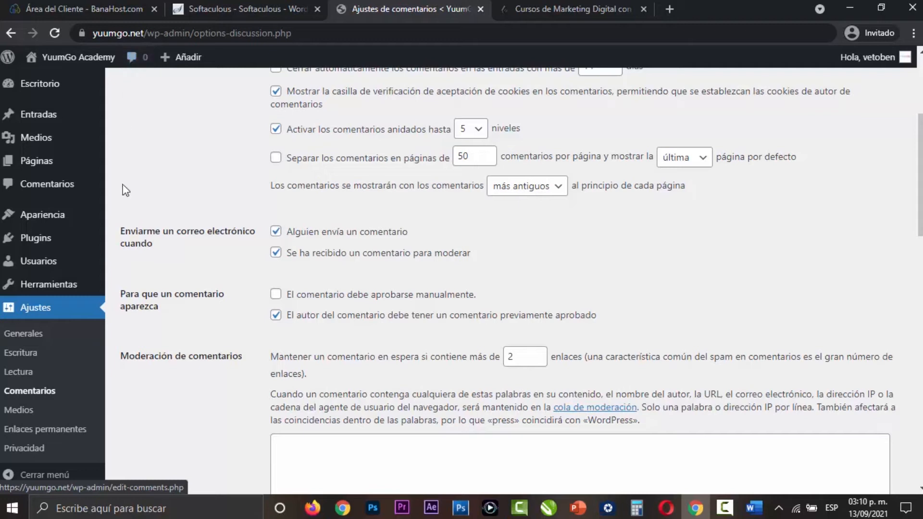
mouse_move(120, 293)
left_mouse_down()
mouse_move(160, 304)
mouse_move(121, 295)
left_mouse_up()
left_click(162, 308)
left_click(238, 303)
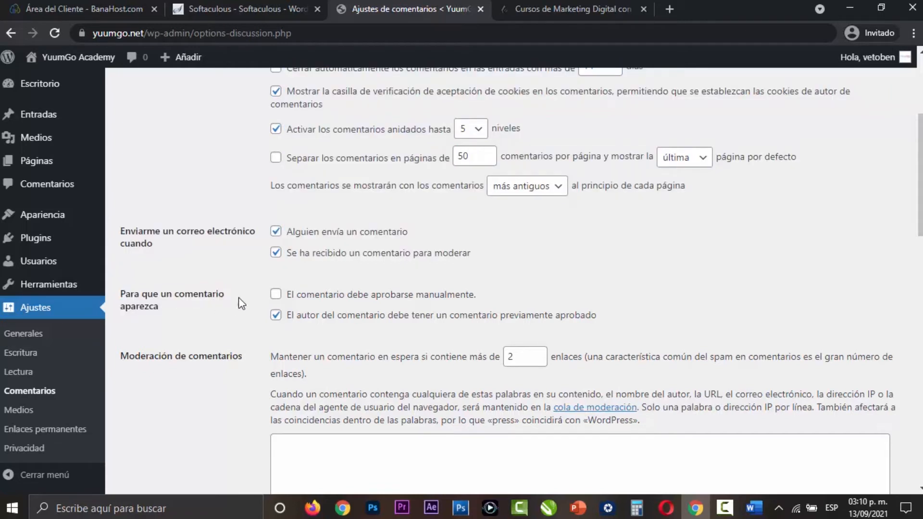
left_click(276, 294)
- Review the comment moderation, rejected words and avatar options, and save the comment settings
scroll(911, 359, "down", 1)
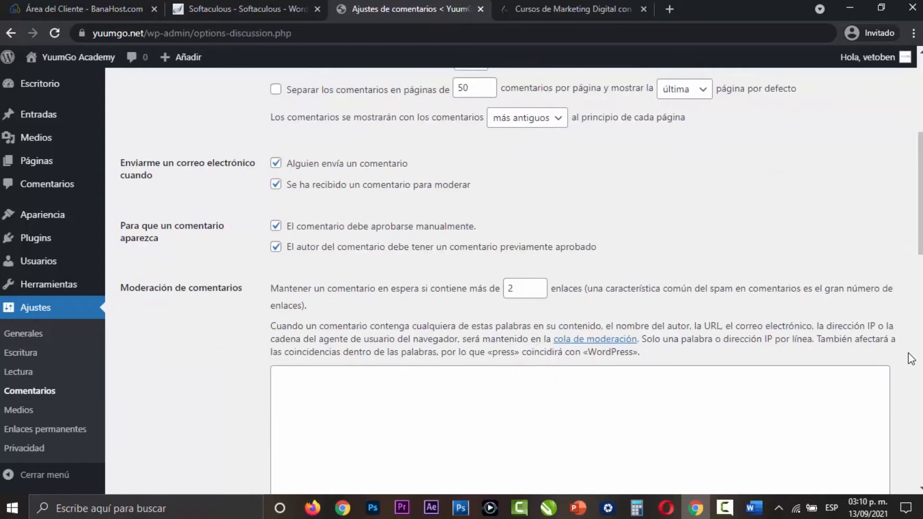
scroll(911, 358, "down", 1)
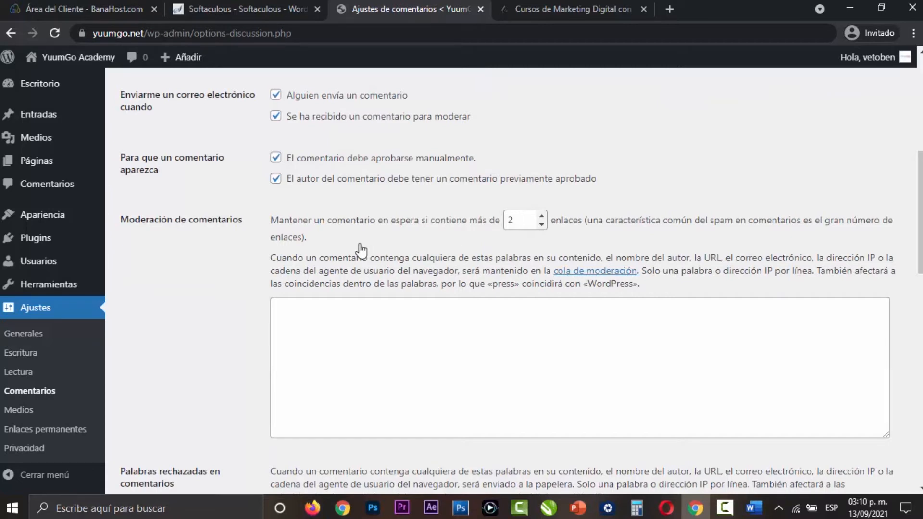
scroll(361, 250, "down", 5)
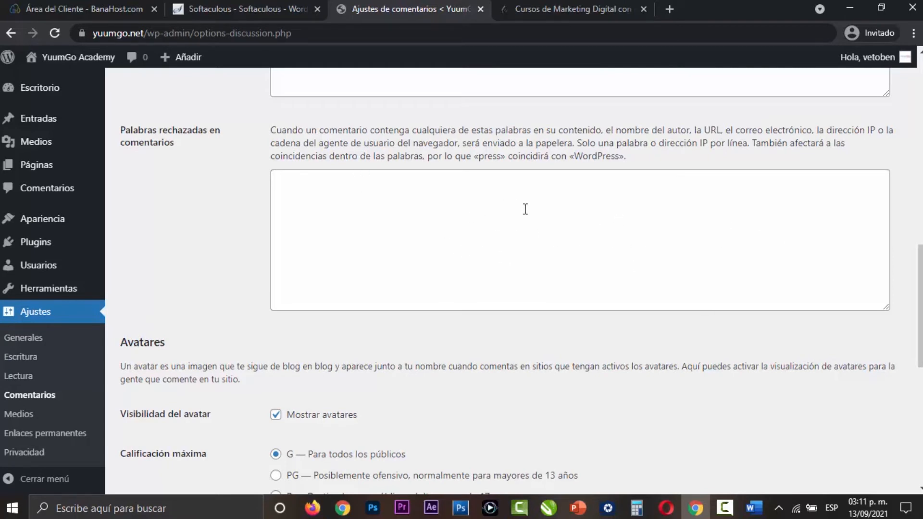
left_click(434, 200)
scroll(207, 207, "up", 4)
scroll(216, 220, "down", 5)
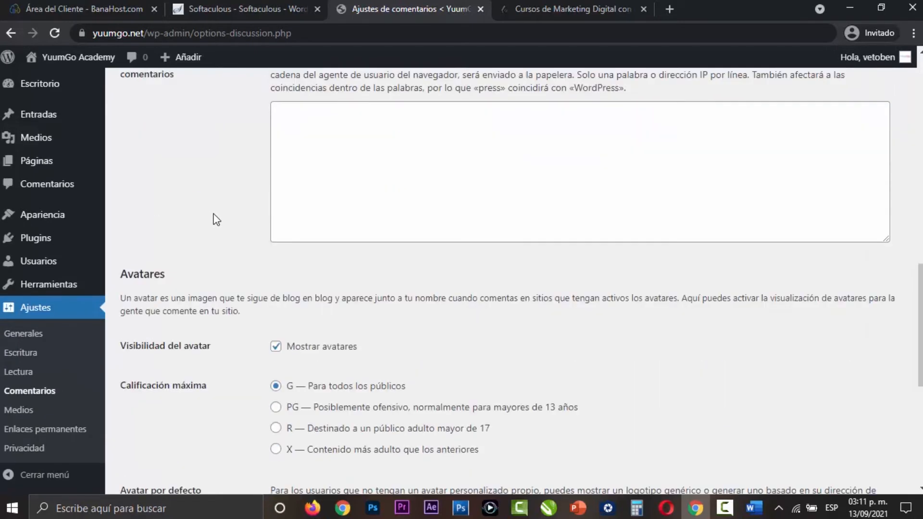
scroll(215, 221, "down", 4)
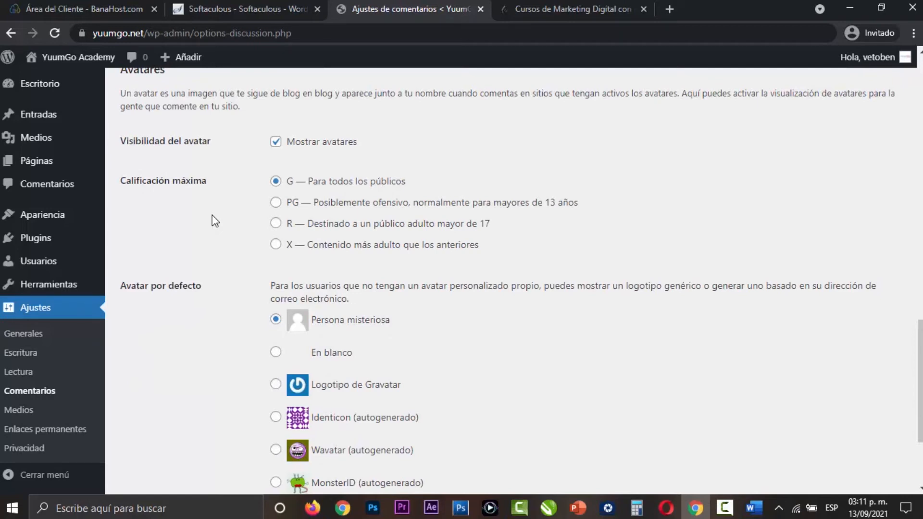
scroll(215, 221, "down", 1)
scroll(214, 221, "down", 2)
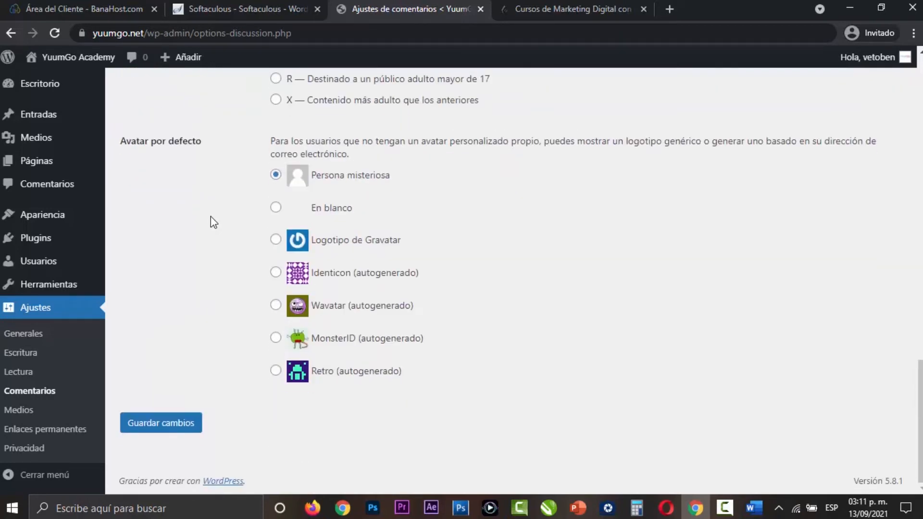
left_click(161, 422)
- Open the media settings and review the thumbnail, medium and large image sizes and the upload folder option
left_click(34, 414)
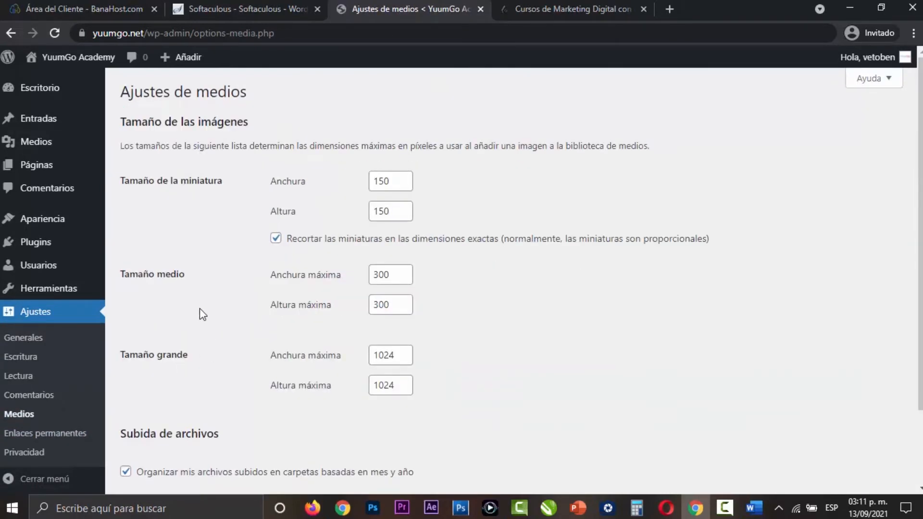
scroll(471, 206, "down", 2)
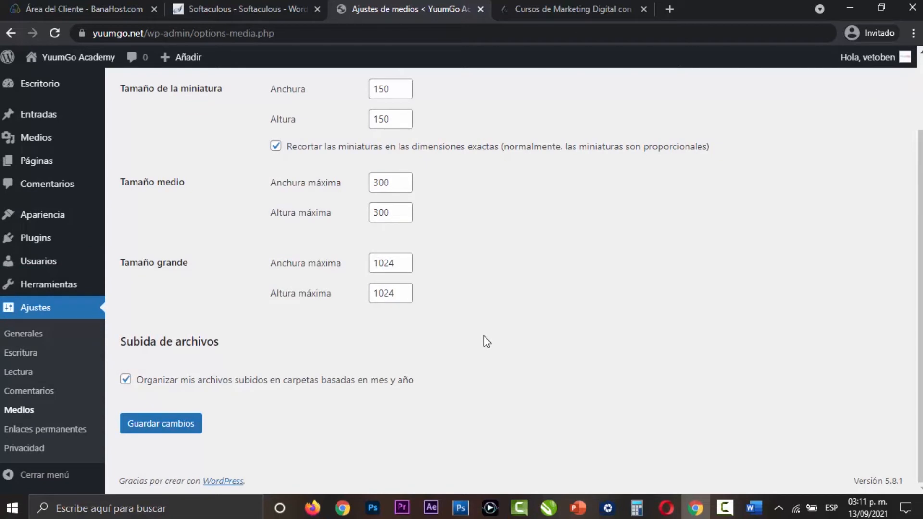
scroll(505, 344, "up", 2)
scroll(505, 344, "down", 2)
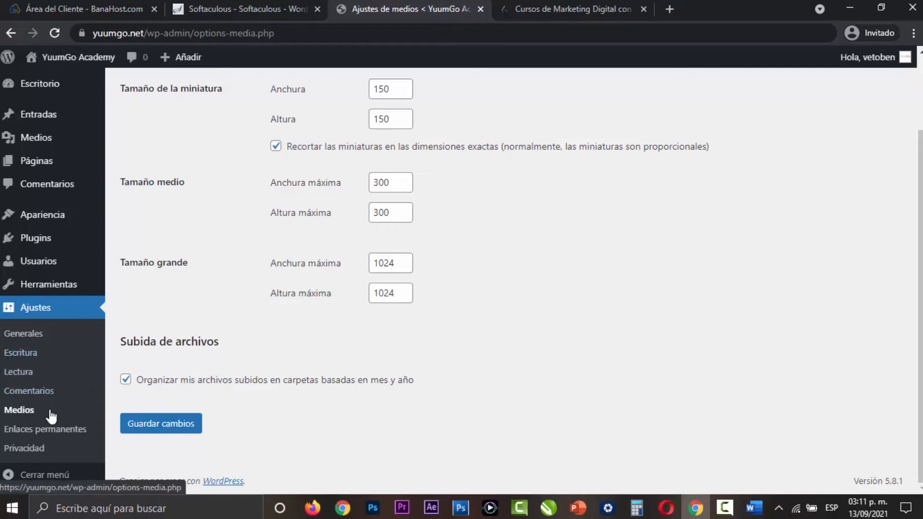
- Open the permalink settings and examine the example URLs for the Día y nombre and Simple structures
left_click(48, 430)
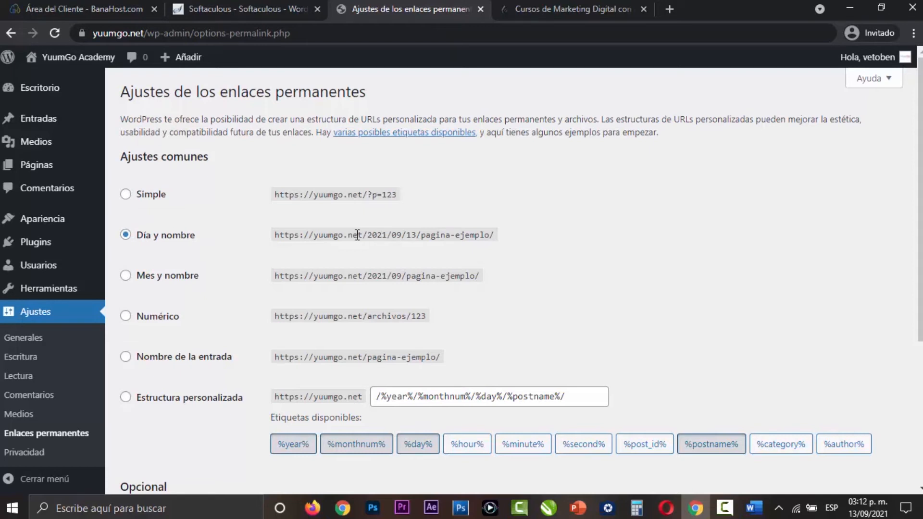
left_click_drag(370, 234, 500, 236)
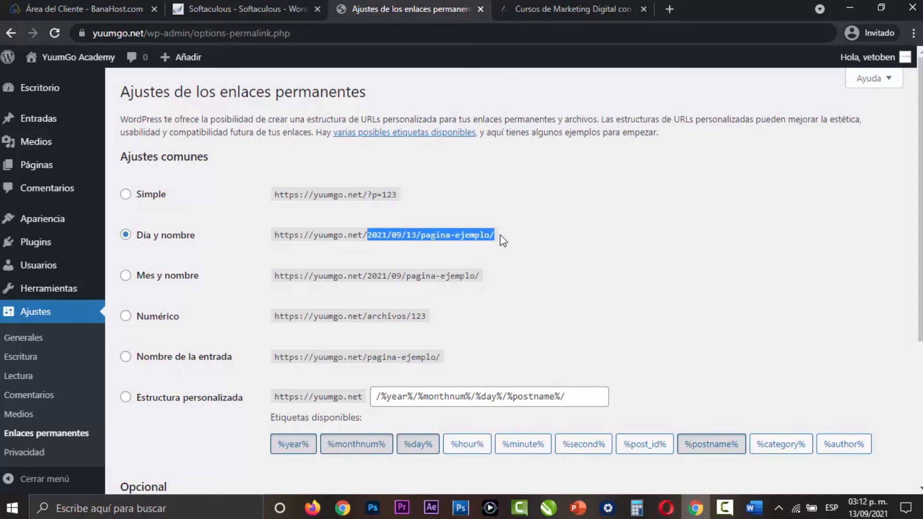
left_click(392, 242)
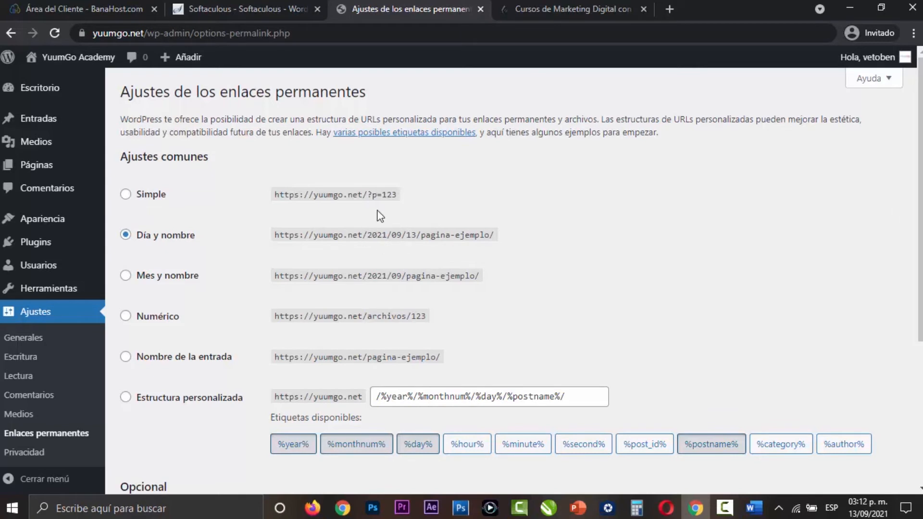
left_click_drag(371, 233, 417, 235)
left_click(397, 259)
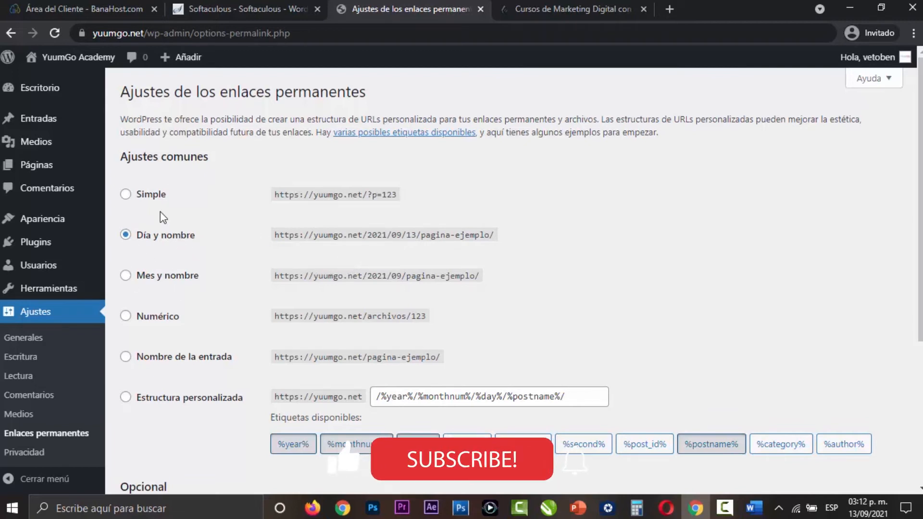
left_click_drag(370, 193, 418, 198)
left_click(437, 204)
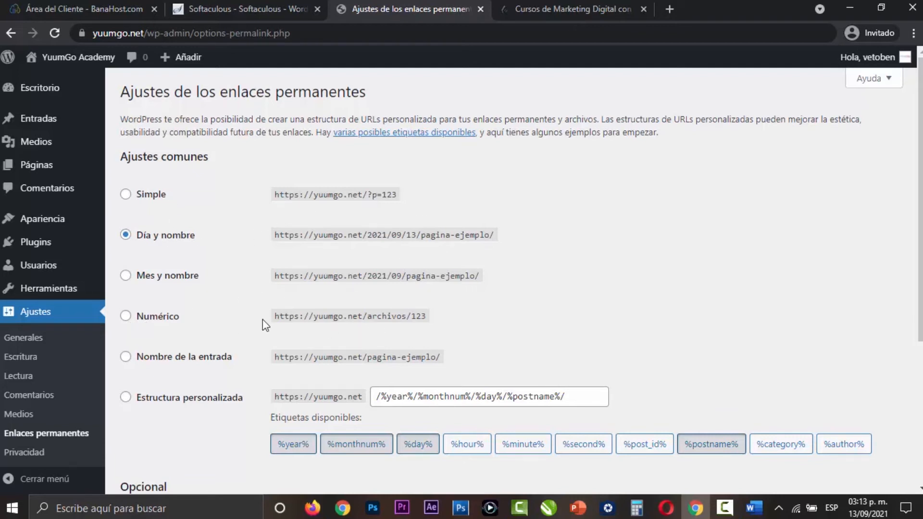
- Try the Numérico and Nombre de la entrada permalink structures and examine the post-name example URL
left_click(126, 316)
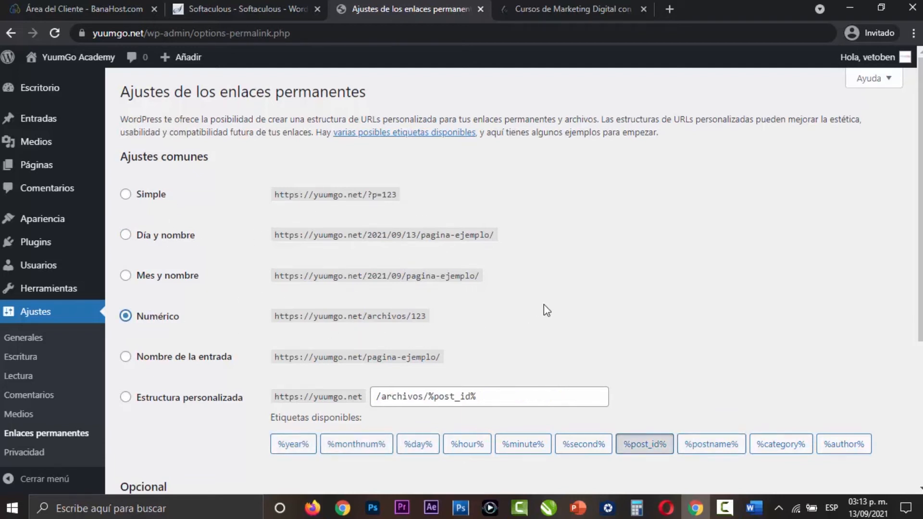
scroll(544, 304, "down", 1)
left_click(126, 289)
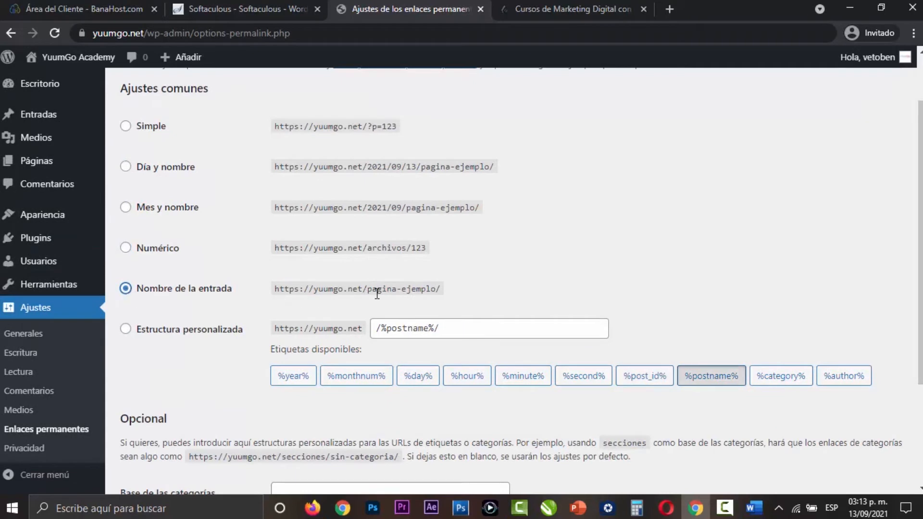
left_click_drag(370, 289, 441, 289)
left_click(517, 290)
- Replace the custom permalink structure with /%category%/%postname%/ using the available tags
left_click(445, 320)
key("ctrl+a")
key("BackSpace")
left_click(663, 313)
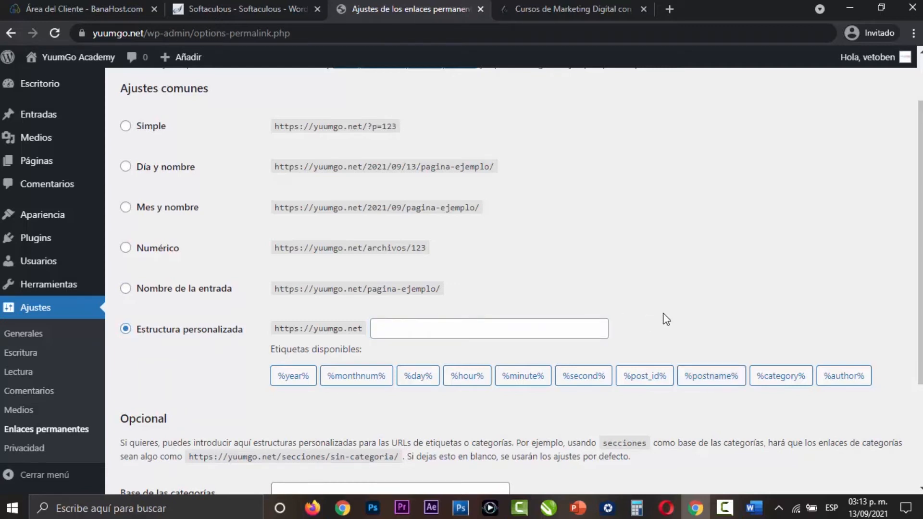
left_click(784, 380)
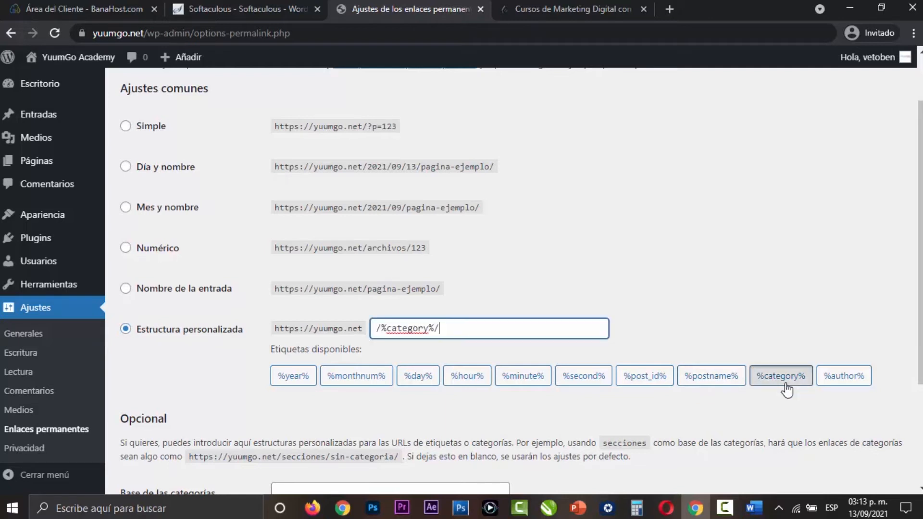
left_click(718, 382)
left_click(193, 370)
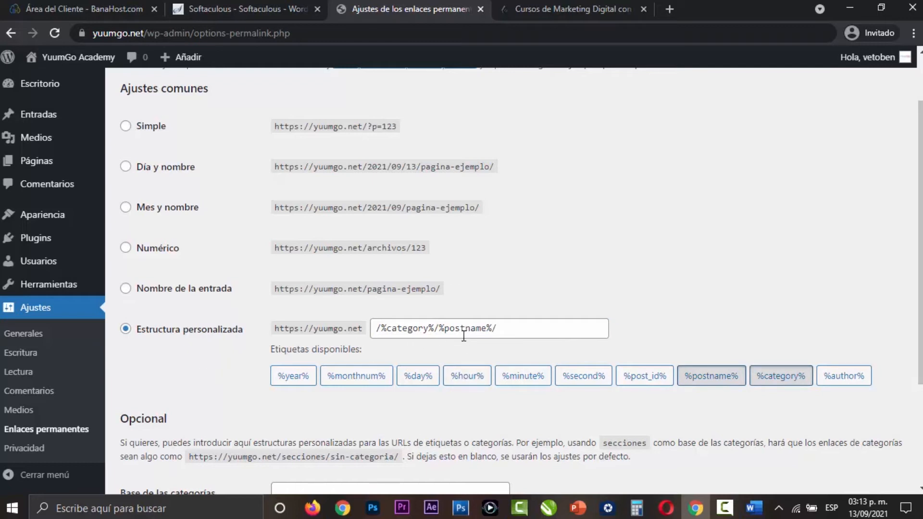
- Look over the optional category and tag bases, leave them blank, and save the permalink settings
scroll(224, 352, "down", 1)
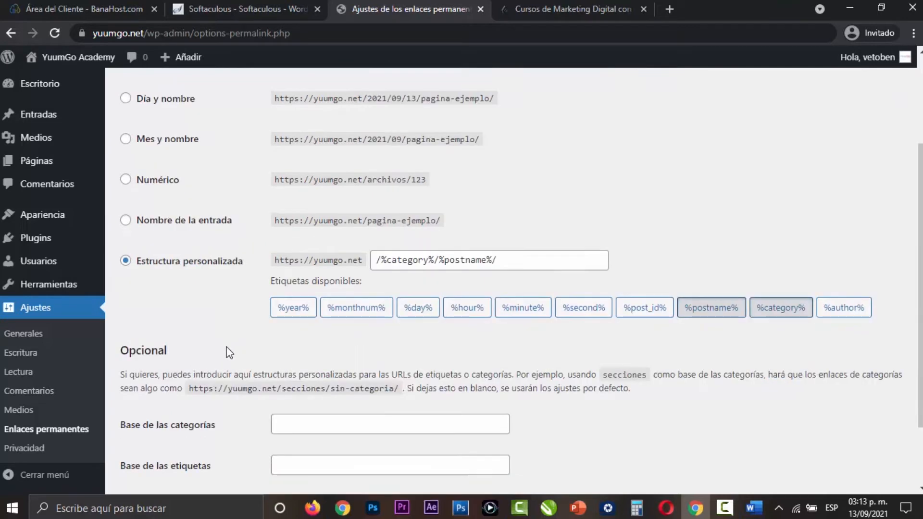
scroll(229, 352, "down", 1)
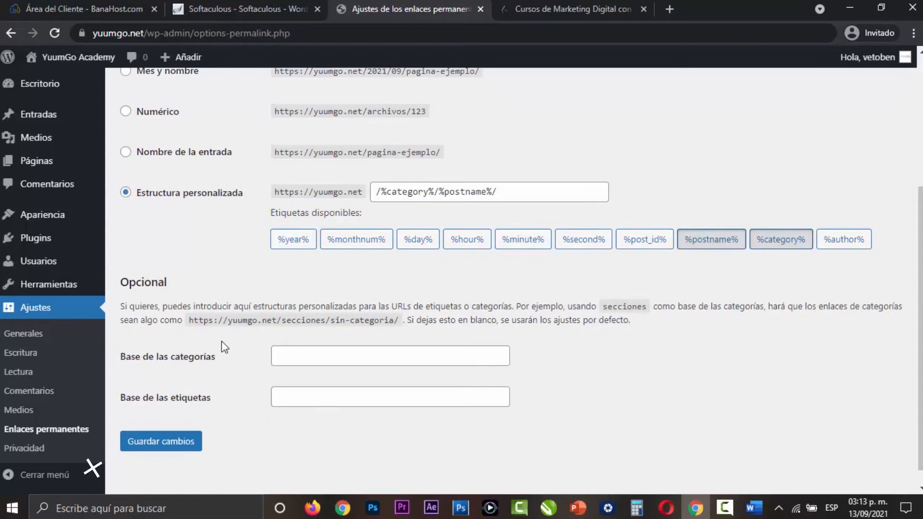
scroll(221, 345, "up", 1)
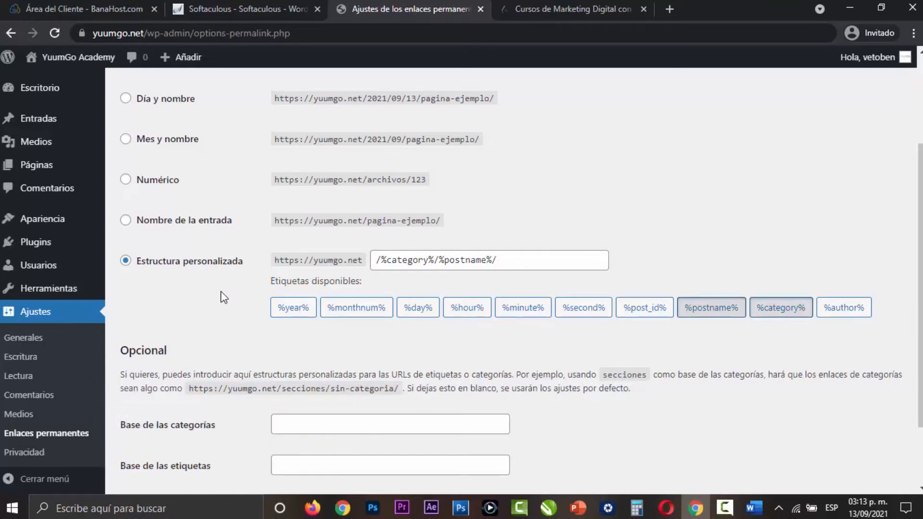
scroll(224, 298, "down", 2)
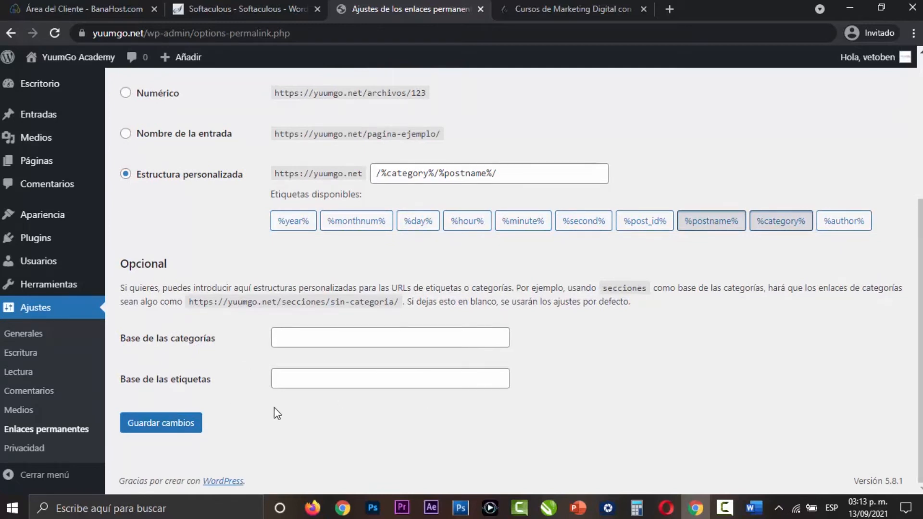
left_click(190, 431)
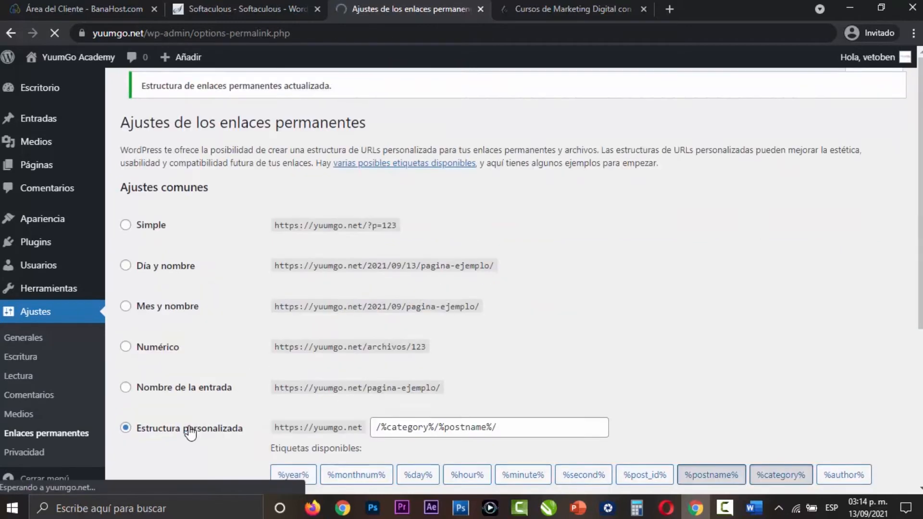
- Open the privacy settings and check which existing pages can be chosen as the privacy policy page
left_click(36, 451)
scroll(215, 406, "down", 1)
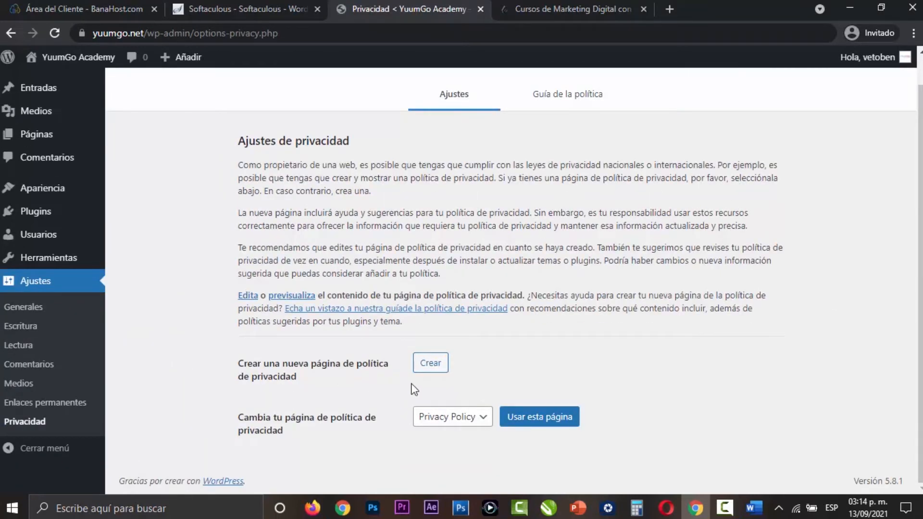
left_click(470, 418)
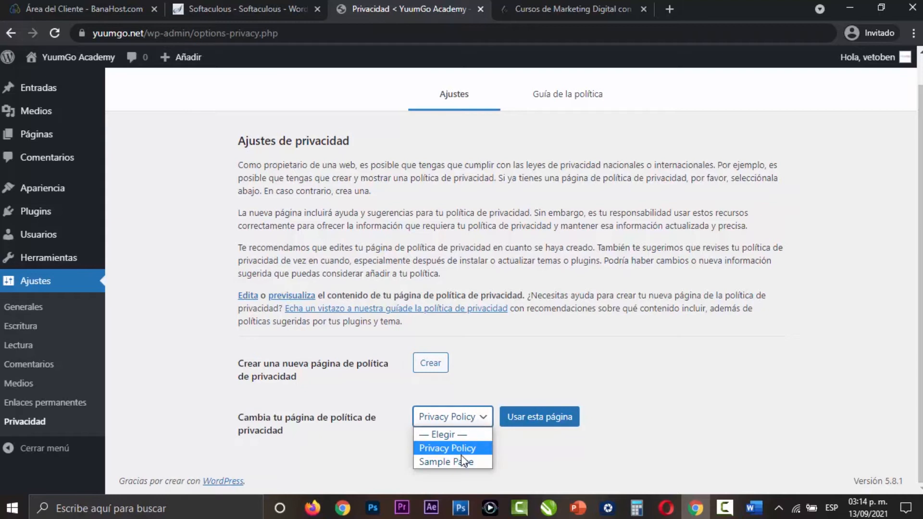
left_click(512, 451)
left_click(481, 423)
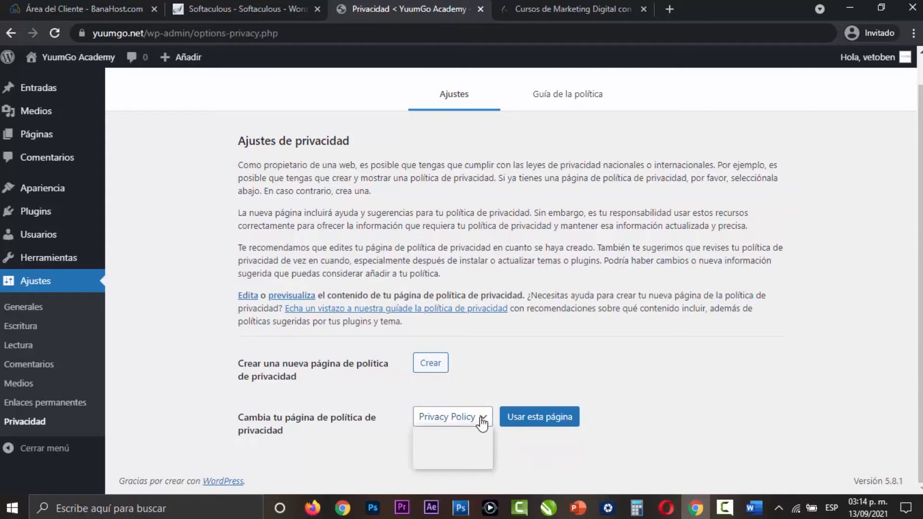
left_click(528, 458)
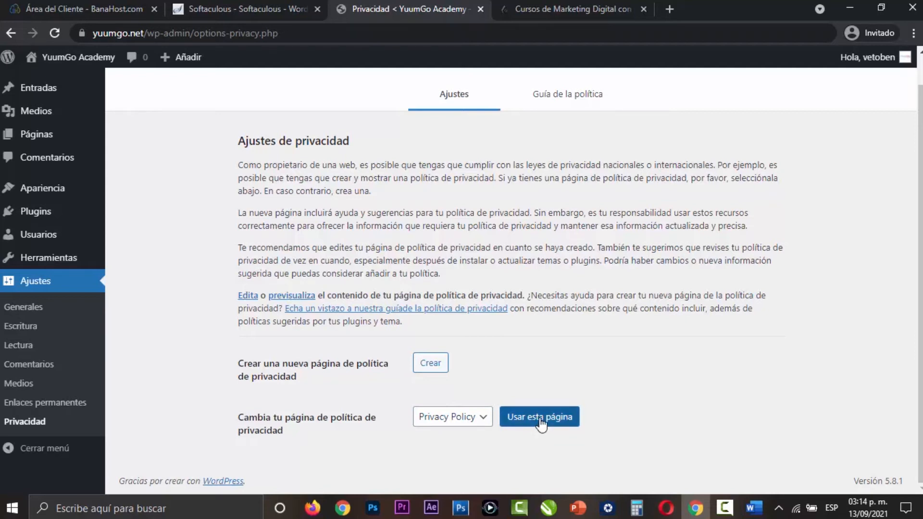
left_click(460, 424)
left_click(532, 444)
left_click(455, 421)
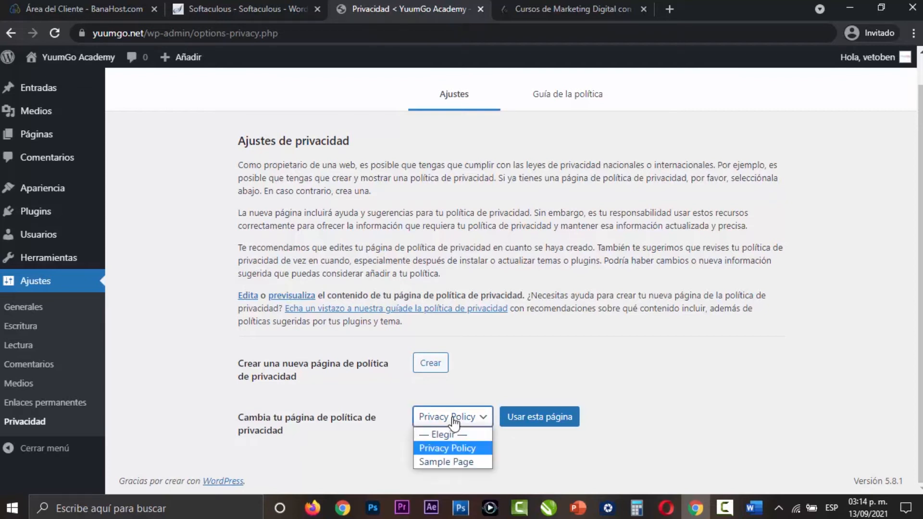
left_click(515, 438)
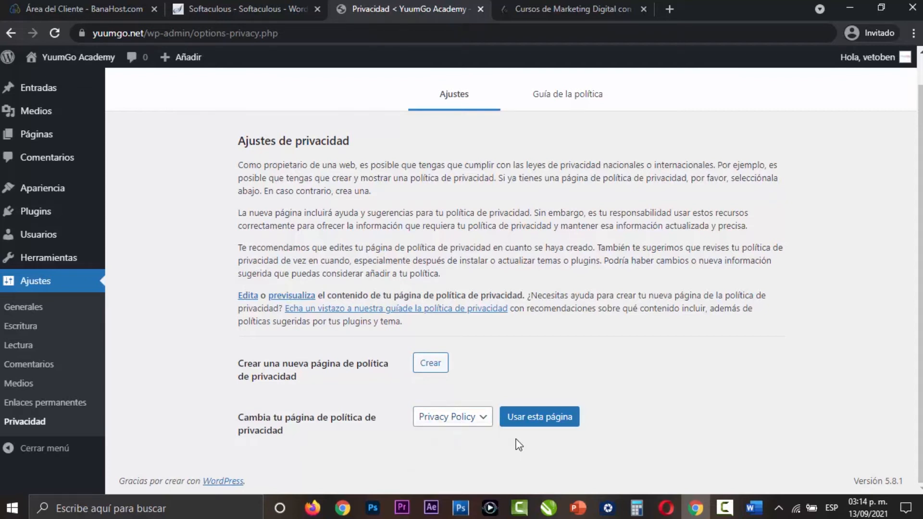
- View the legal links in the YuumGo Academy site's footer, and return to the privacy policy page choices
left_click(540, 10)
scroll(461, 269, "down", 15)
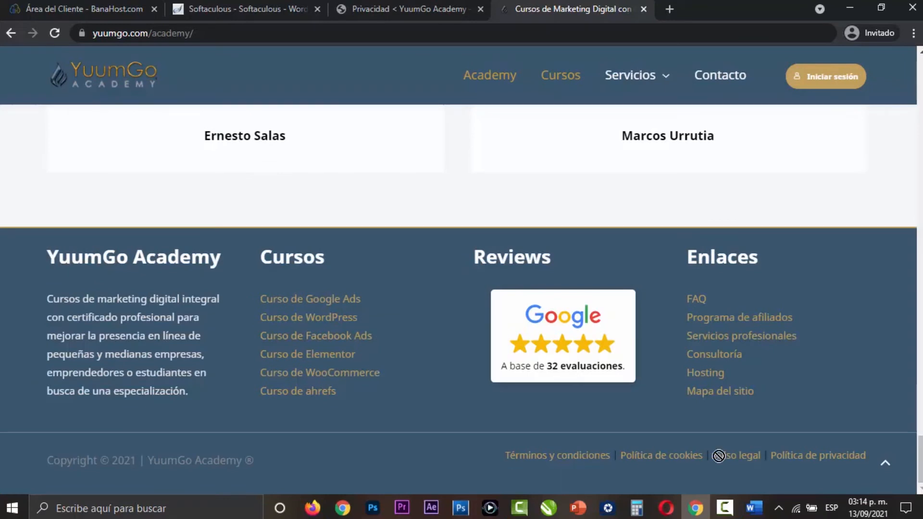
left_click(885, 466)
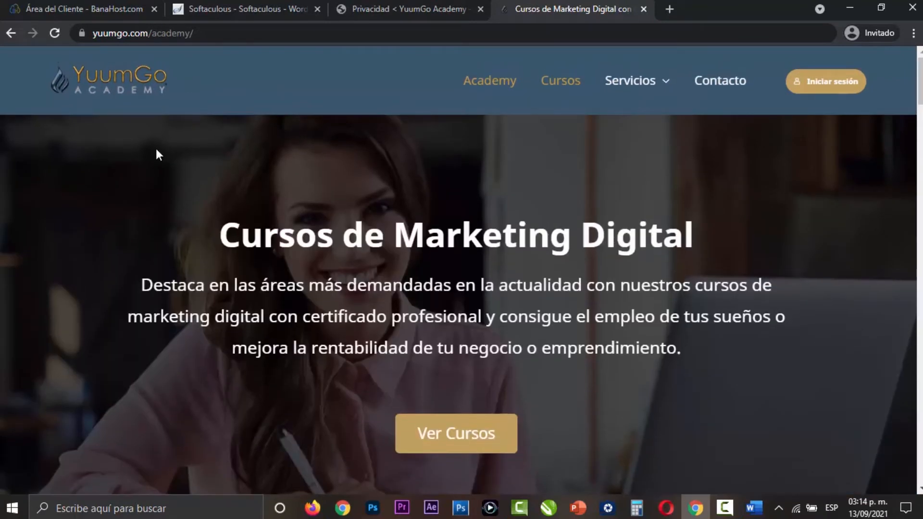
left_click(409, 9)
left_click(455, 421)
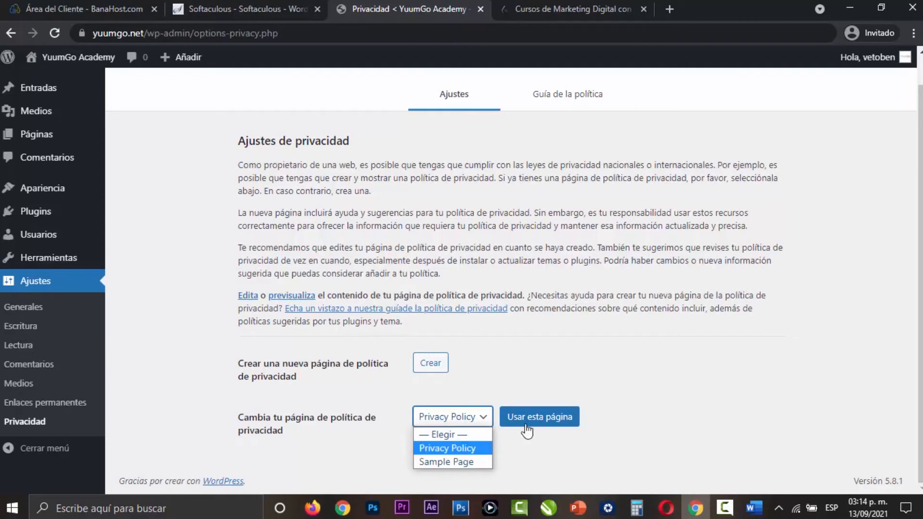
- Leave the privacy settings, open the site's installed themes and start adding a new theme
left_click(209, 391)
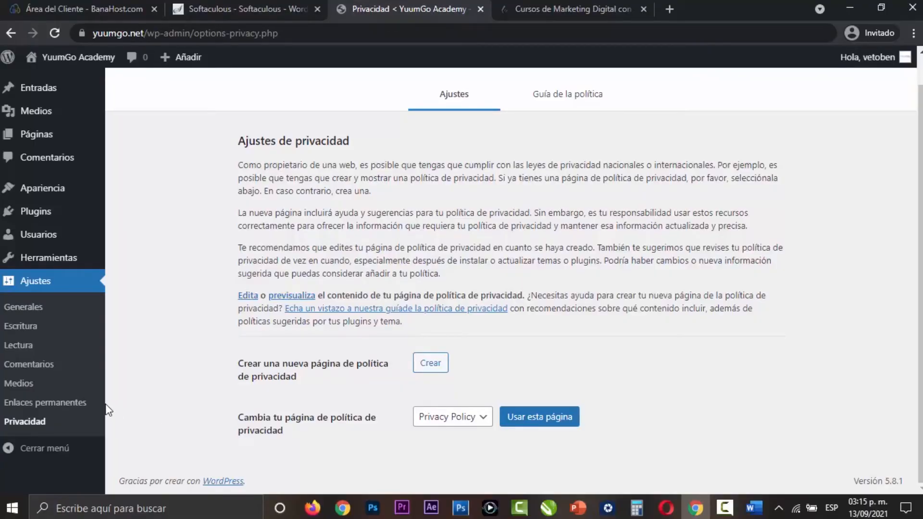
mouse_move(58, 192)
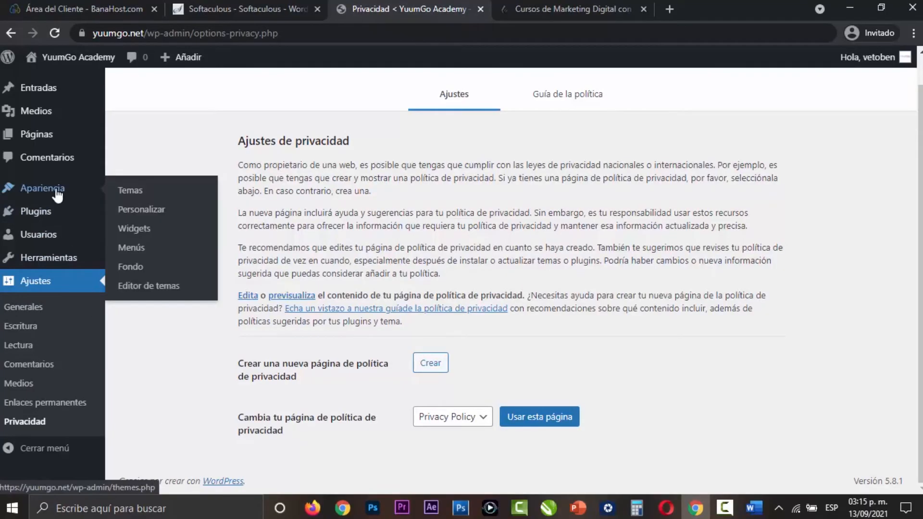
left_click(129, 192)
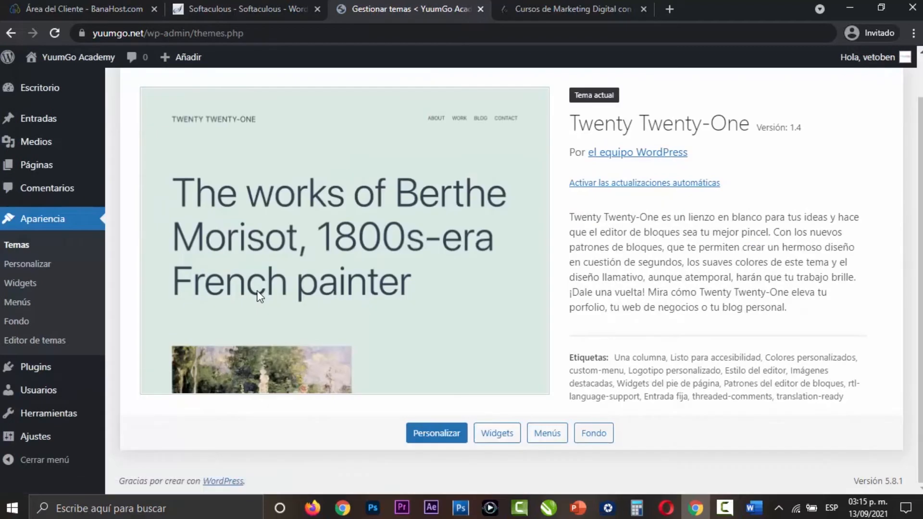
scroll(383, 321, "up", 1)
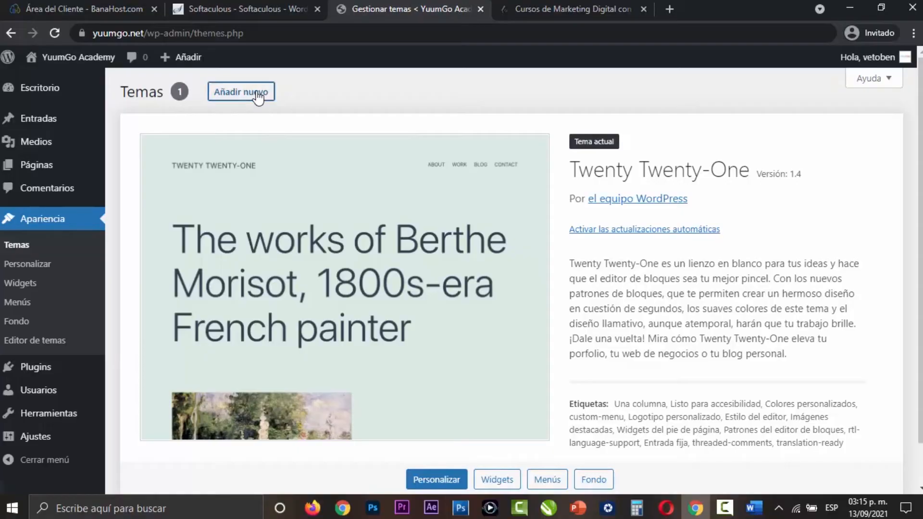
left_click(241, 91)
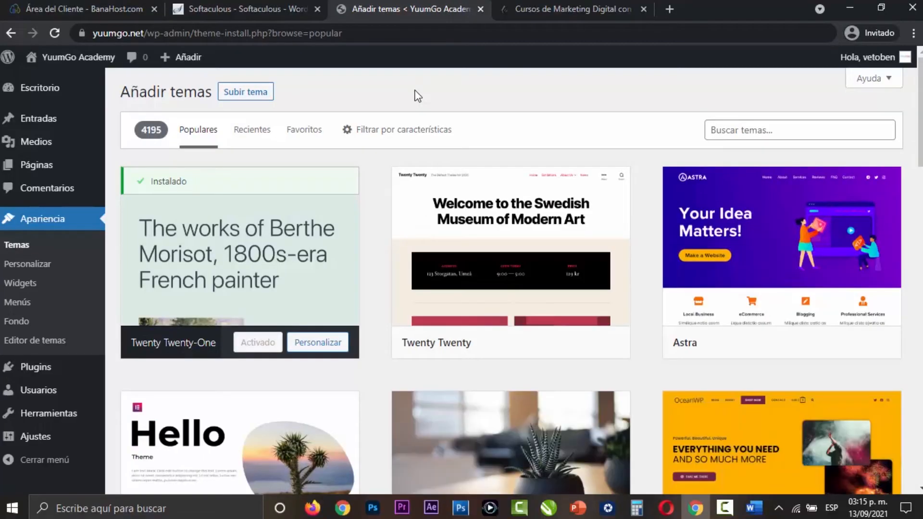
- Search the theme catalogue for "astra"
mouse_move(769, 255)
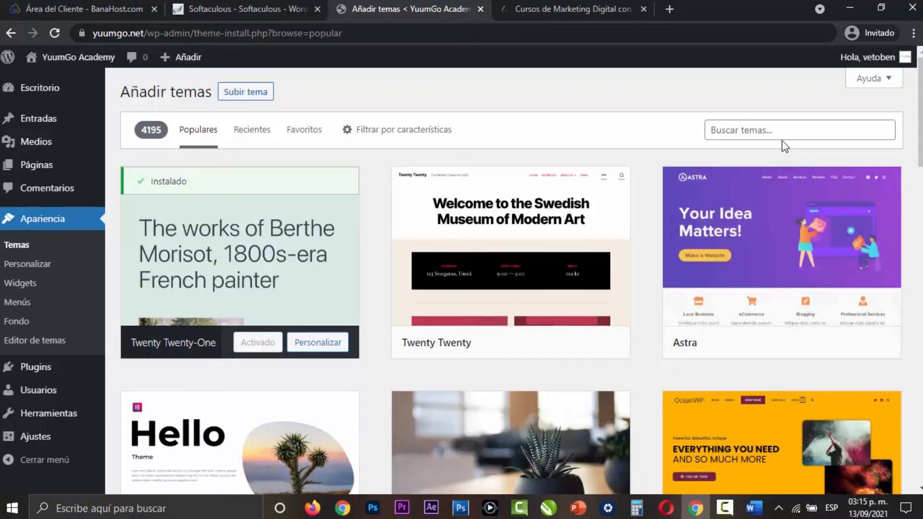
left_click(806, 133)
type("as")
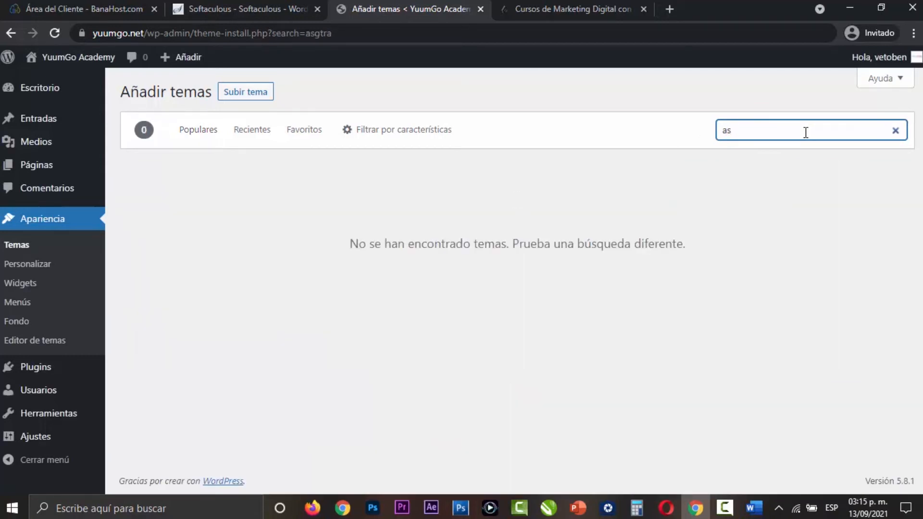
type("tra")
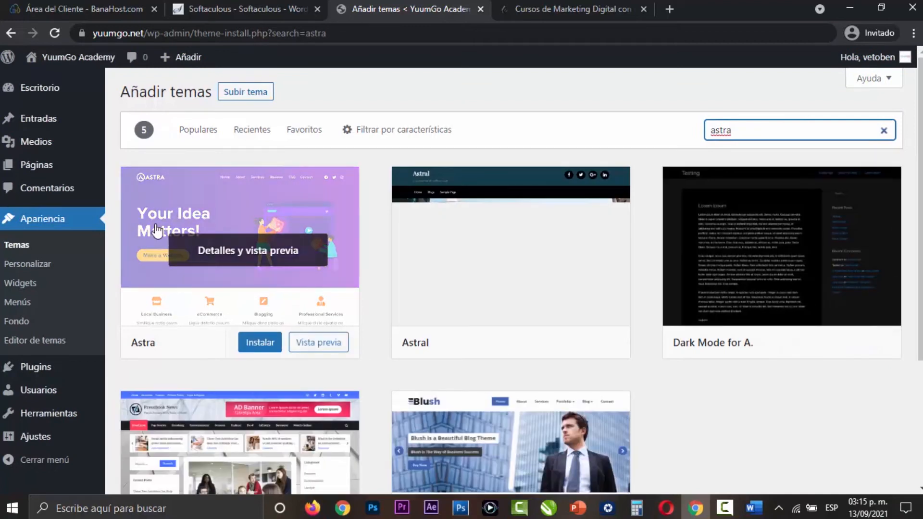
- Compare the theme results, and install and activate the Astra theme
mouse_move(317, 226)
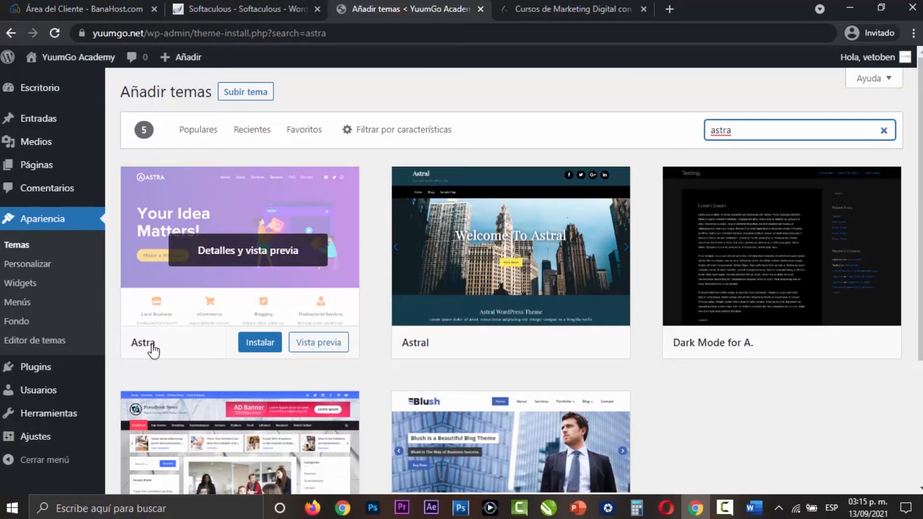
mouse_move(435, 350)
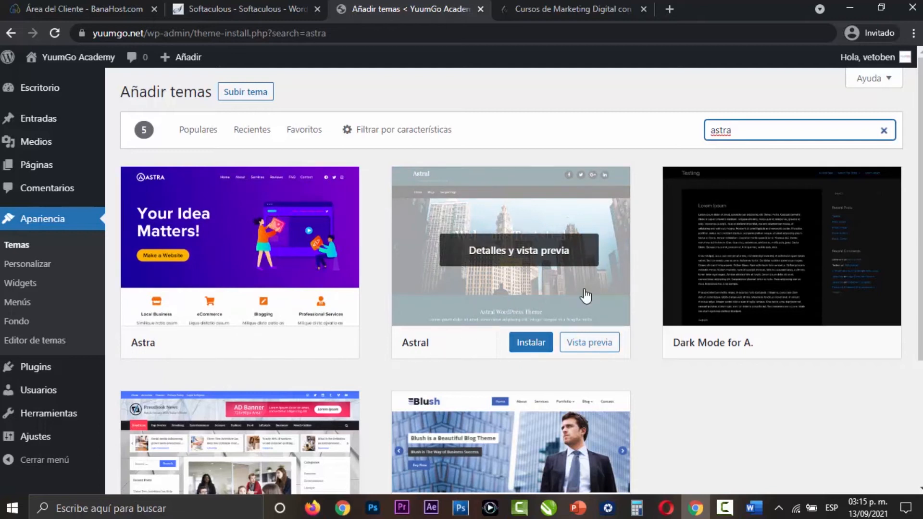
scroll(567, 346, "down", 3)
mouse_move(138, 388)
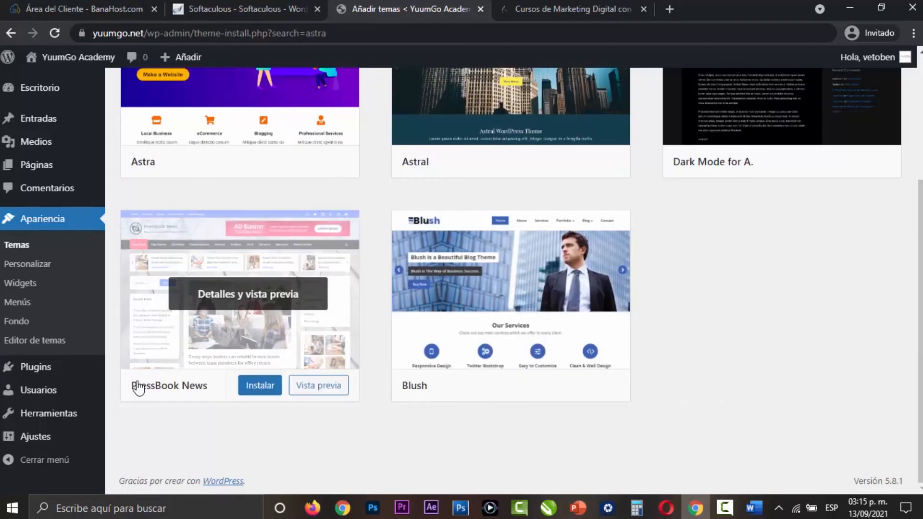
scroll(657, 377, "up", 4)
mouse_move(153, 343)
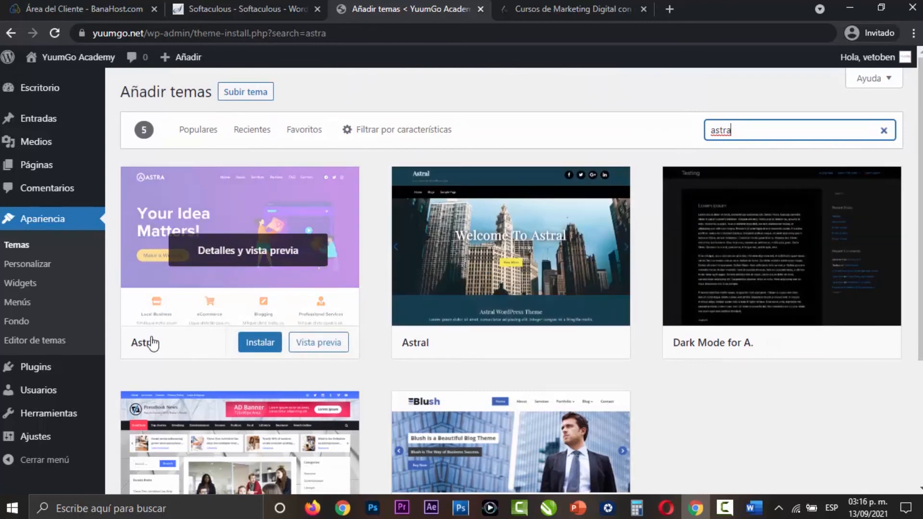
left_click(260, 345)
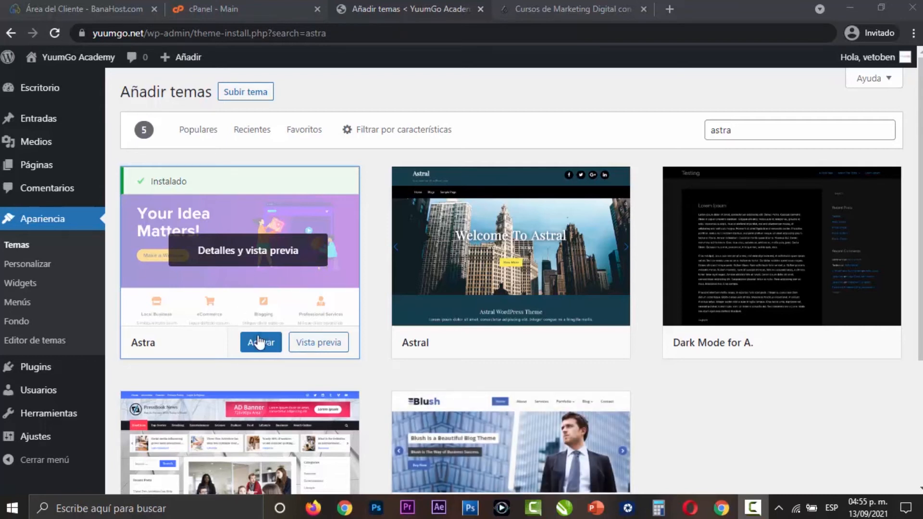
left_click(261, 344)
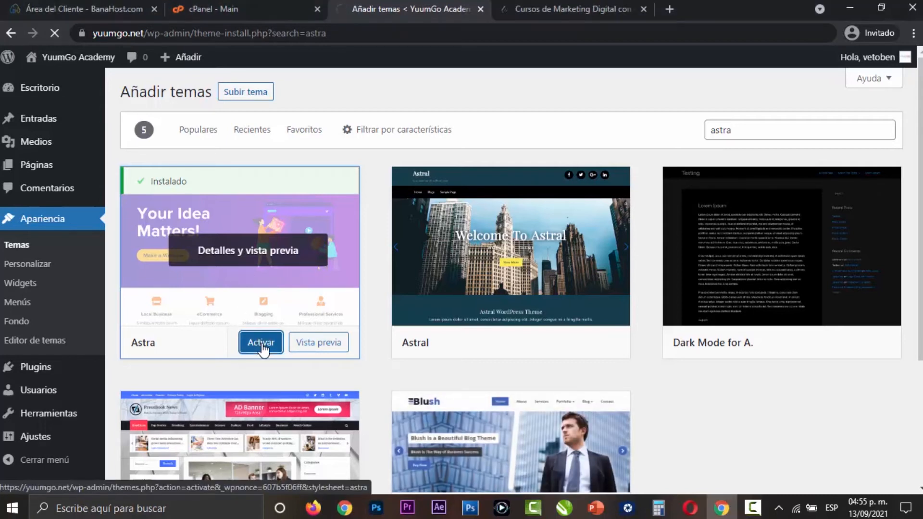
- Visit the YuumGo Academy site in a separate tab to review how it looks with Astra, and close it
mouse_move(68, 57)
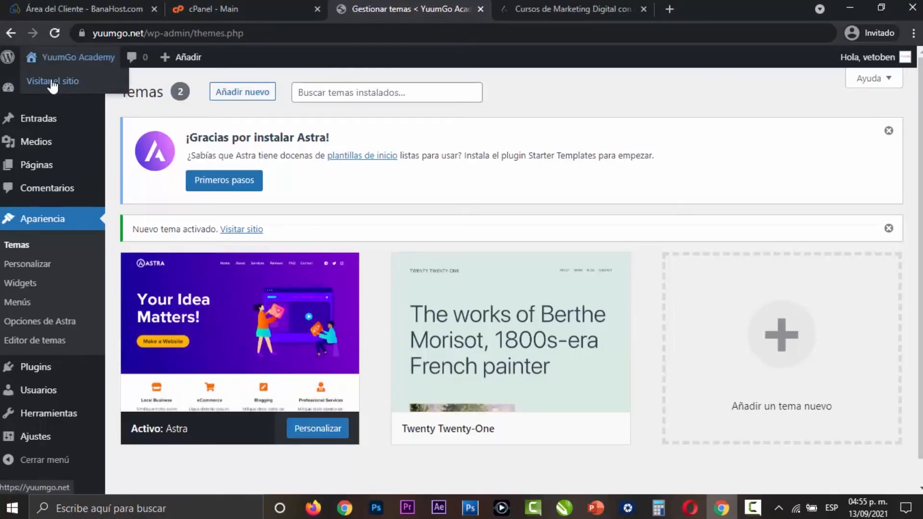
left_click(63, 84)
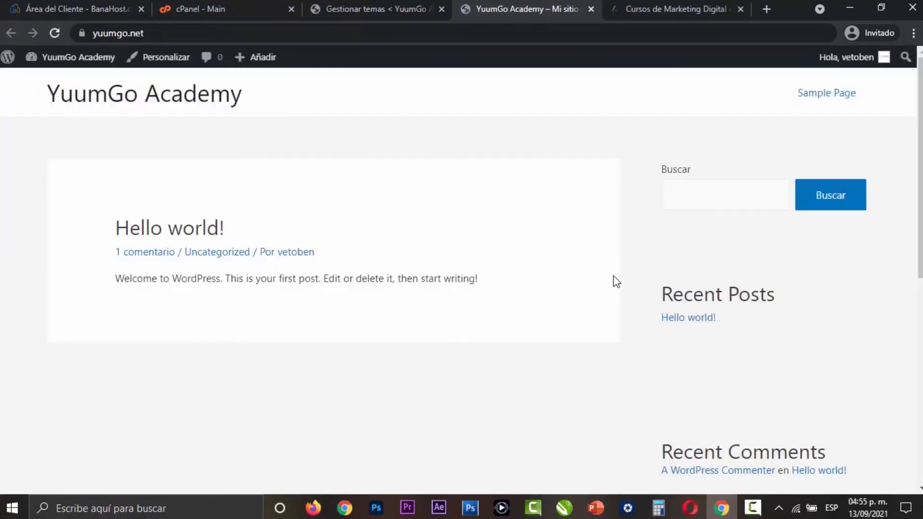
scroll(617, 282, "down", 8)
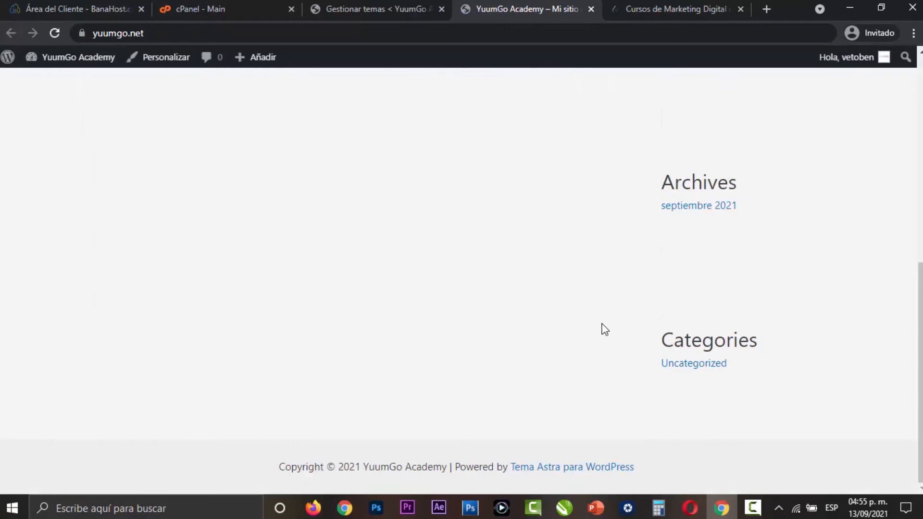
scroll(605, 330, "up", 8)
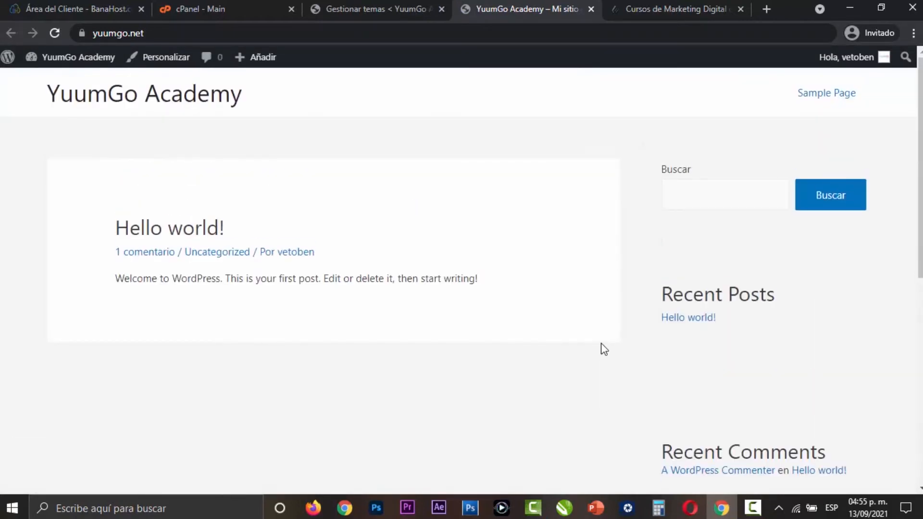
scroll(596, 269, "down", 6)
scroll(597, 266, "up", 4)
scroll(594, 261, "up", 3)
scroll(585, 269, "down", 5)
scroll(585, 269, "up", 5)
left_click(591, 9)
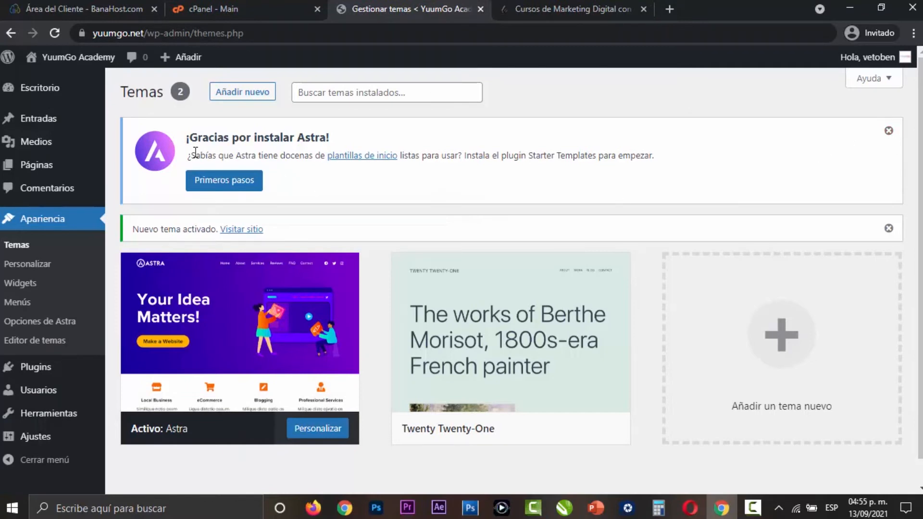
- Delete the inactive Twenty Twenty-One theme and dismiss the new theme activation notice
left_click(542, 342)
left_click(877, 464)
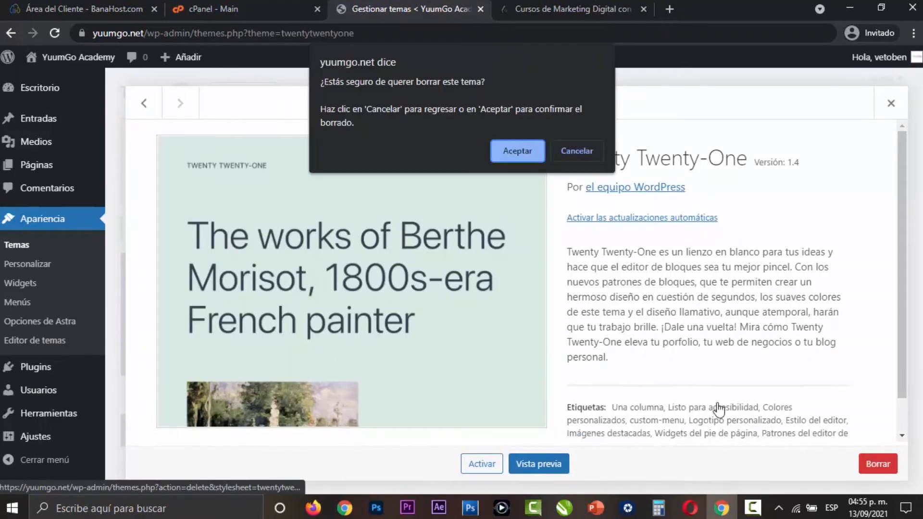
left_click(526, 154)
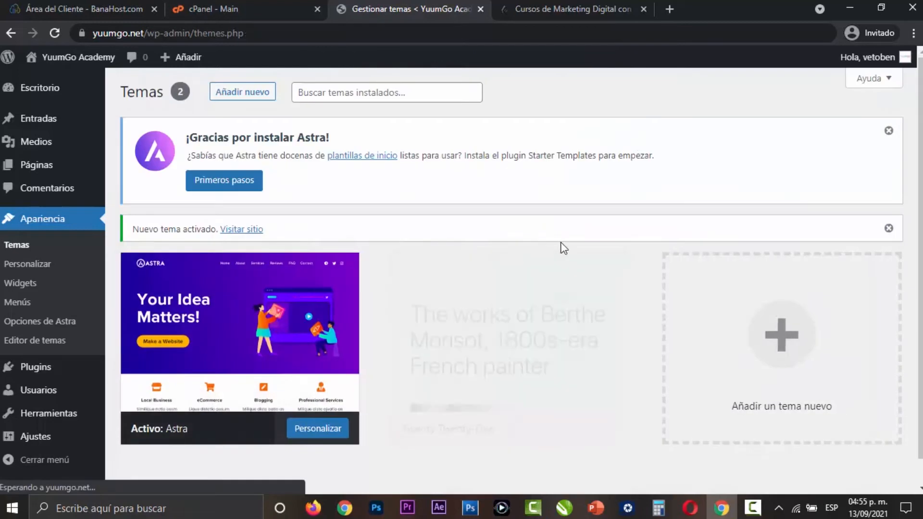
scroll(675, 328, "up", 5)
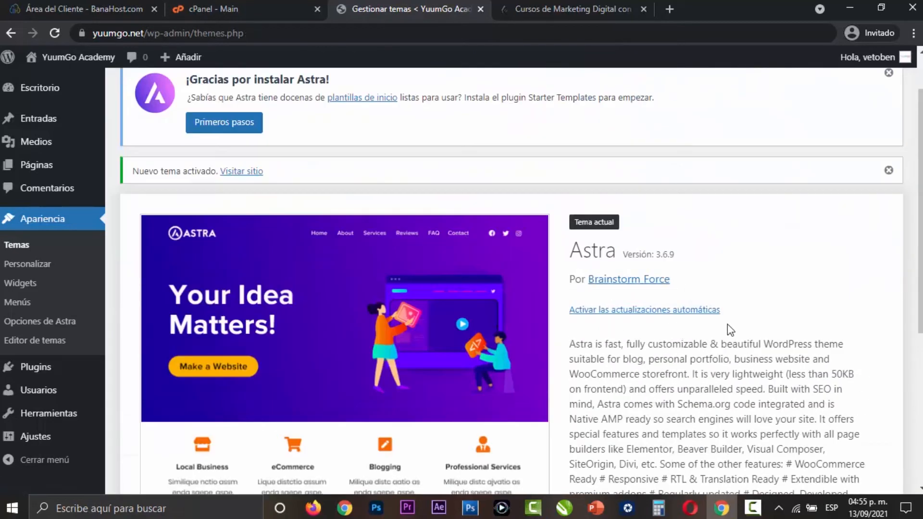
left_click(888, 171)
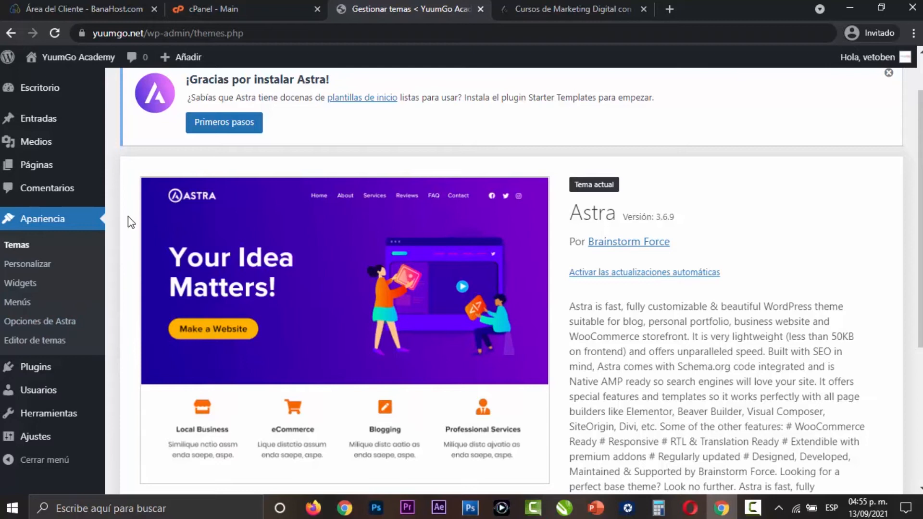
scroll(120, 212, "up", 1)
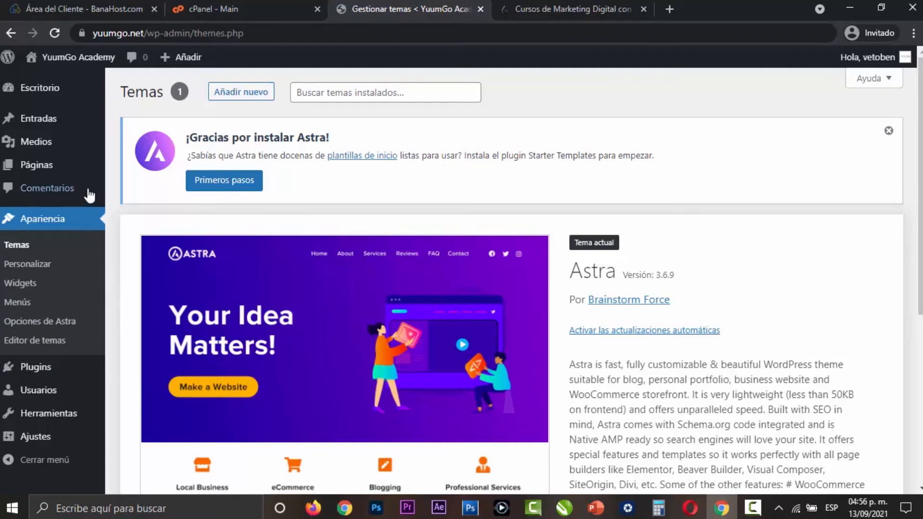
- Open the public site in a new tab and look over its home page from header to sidebar
mouse_move(67, 59)
right_click(65, 80)
left_click(109, 90)
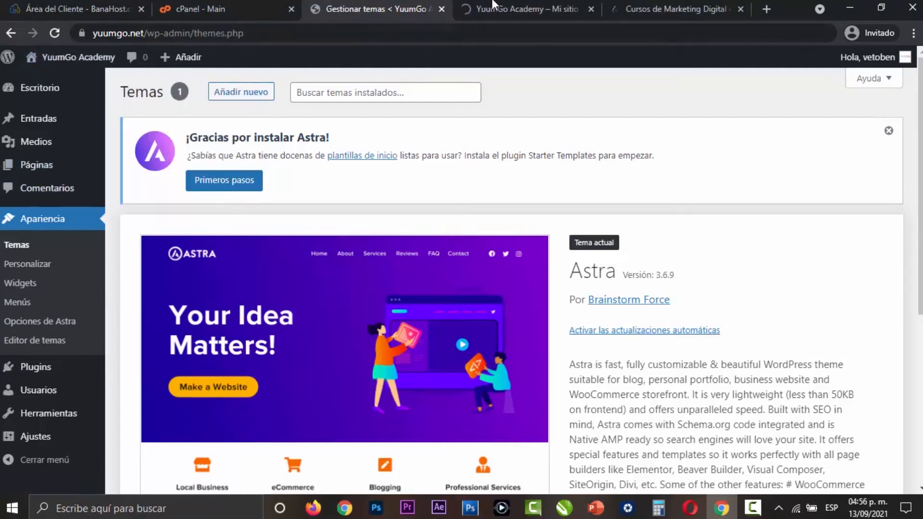
left_click(510, 9)
scroll(620, 195, "down", 7)
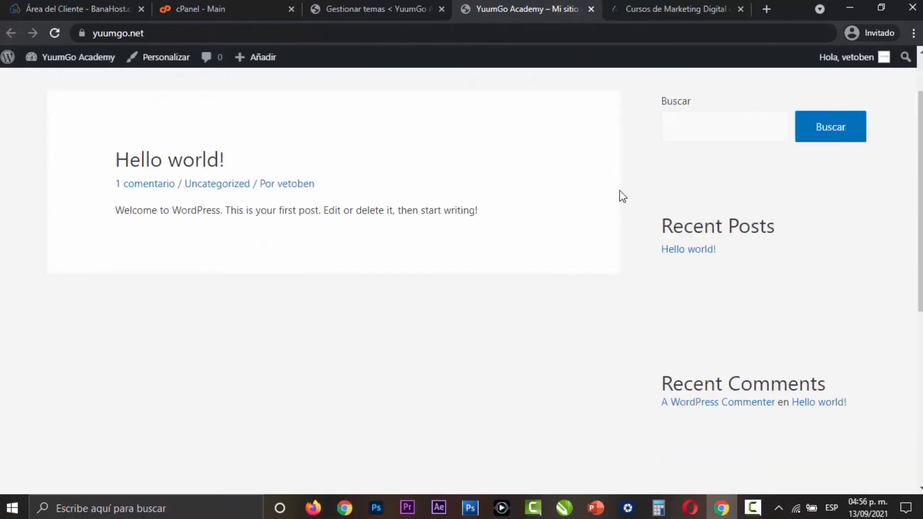
scroll(615, 202, "up", 7)
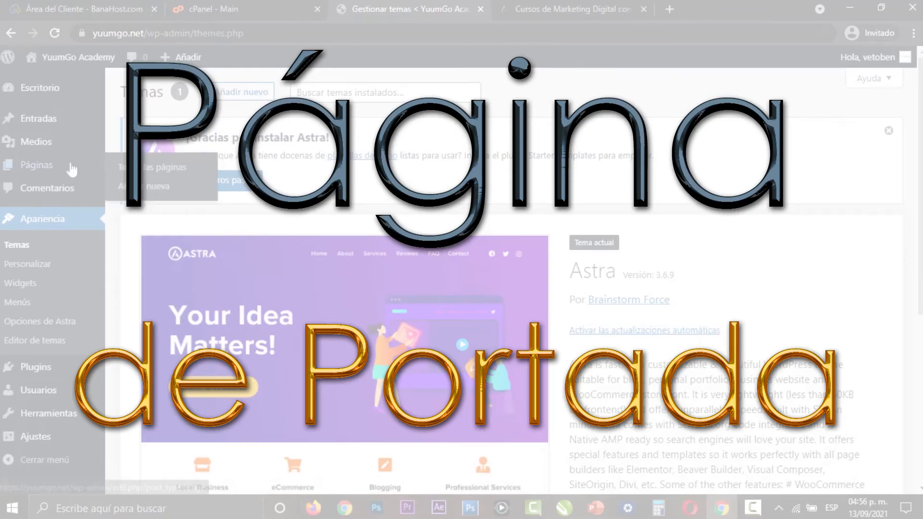
- Add a new page titled "Página de inicio", dismissing the block editor's welcome guide
left_click(14, 167)
left_click(211, 91)
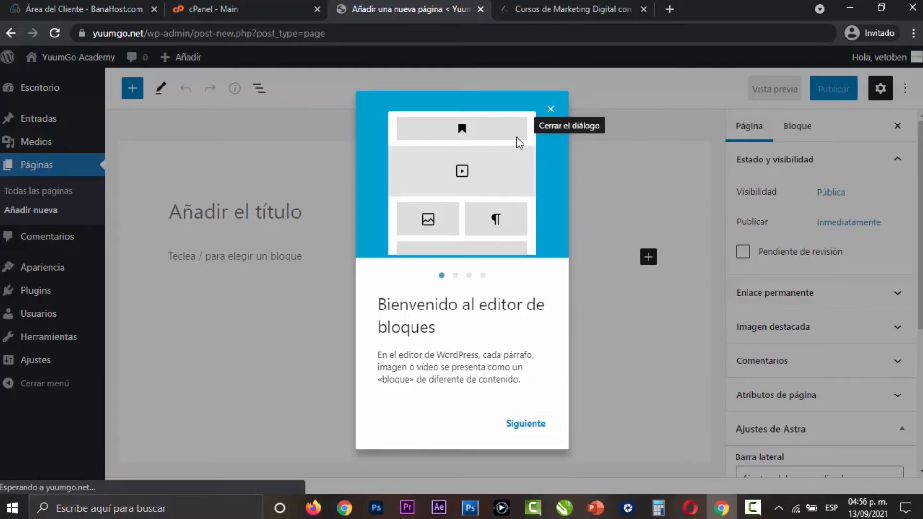
left_click(529, 425)
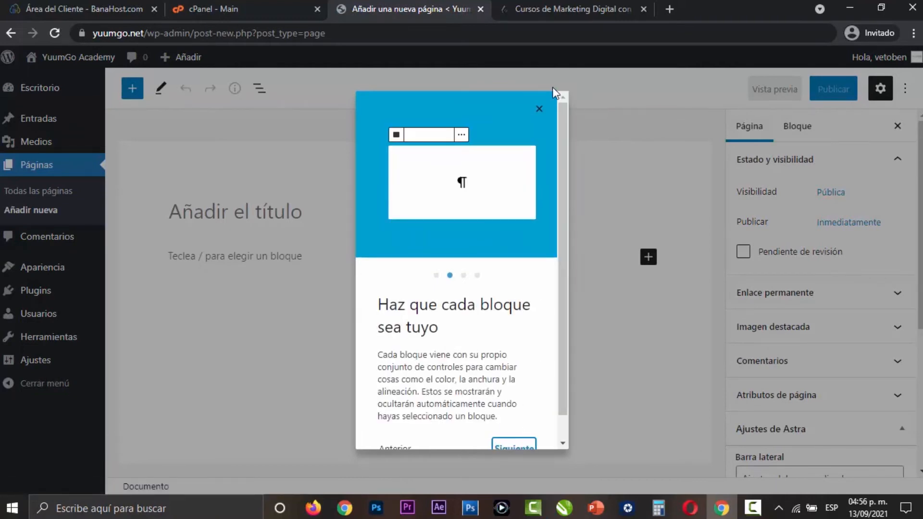
left_click(539, 109)
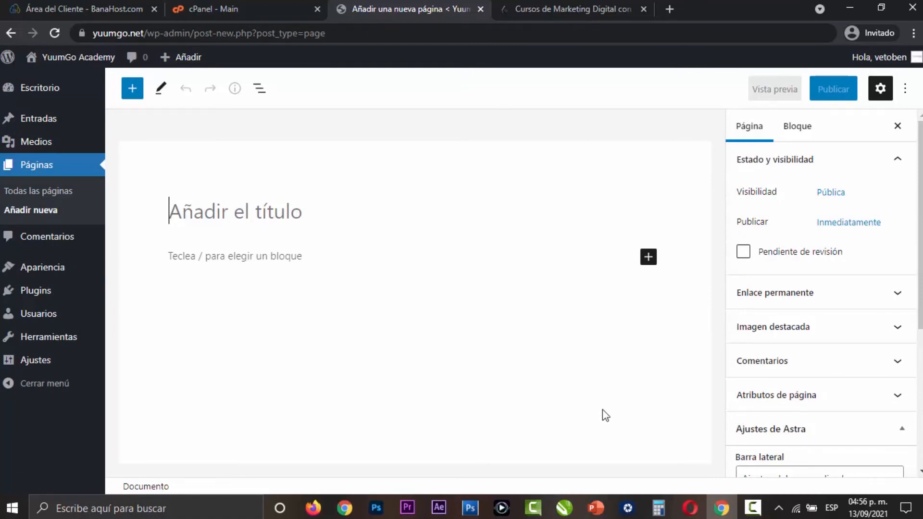
type("Página de inicio")
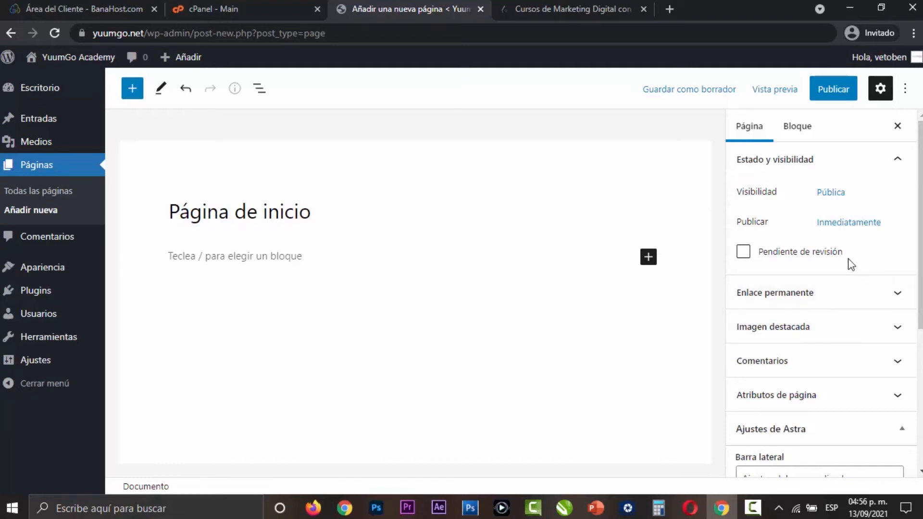
- Review the public site's sidebar in a separate tab, and set the page's Astra "Barra lateral" option to "Sin barra lateral"
scroll(851, 264, "down", 5)
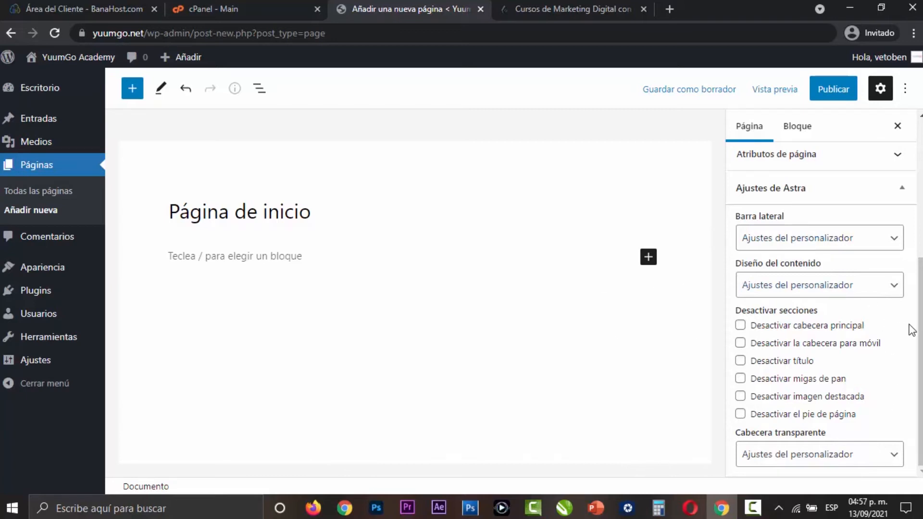
left_click(893, 241)
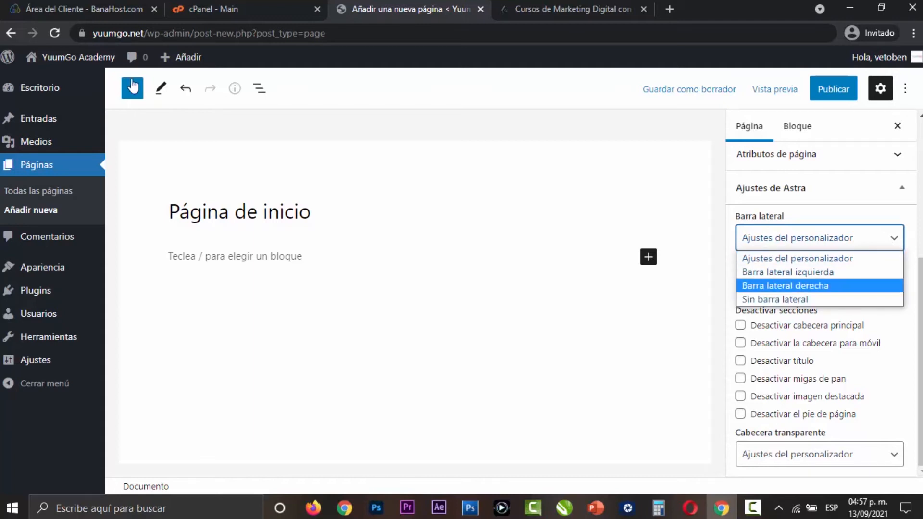
right_click(78, 56)
left_click(125, 63)
left_click(502, 19)
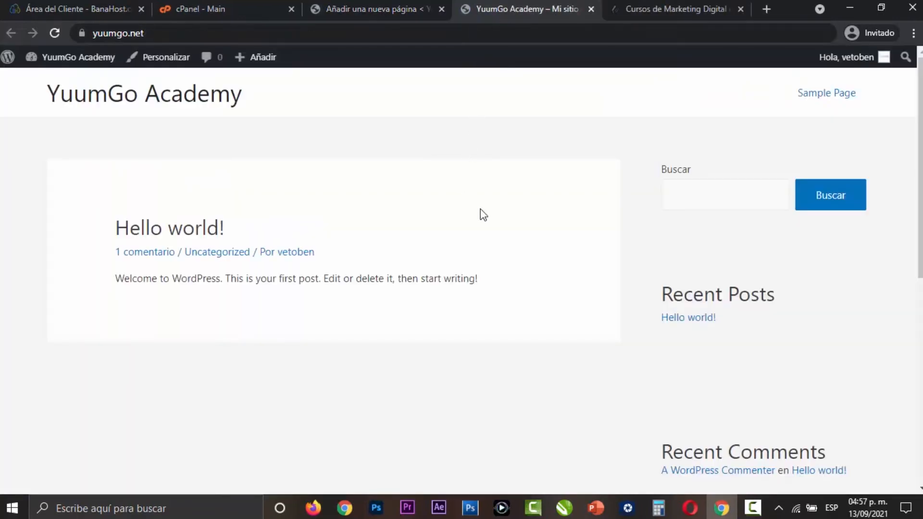
scroll(848, 285, "down", 3)
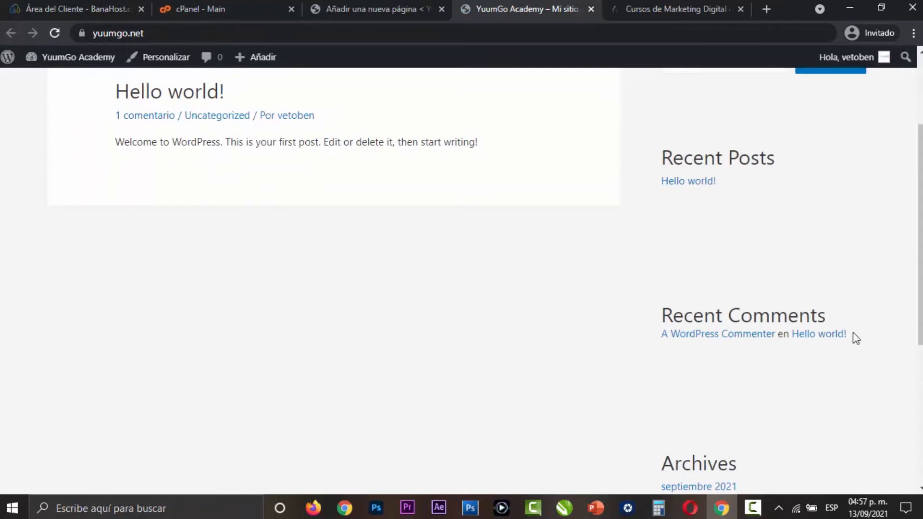
scroll(791, 260, "down", 4)
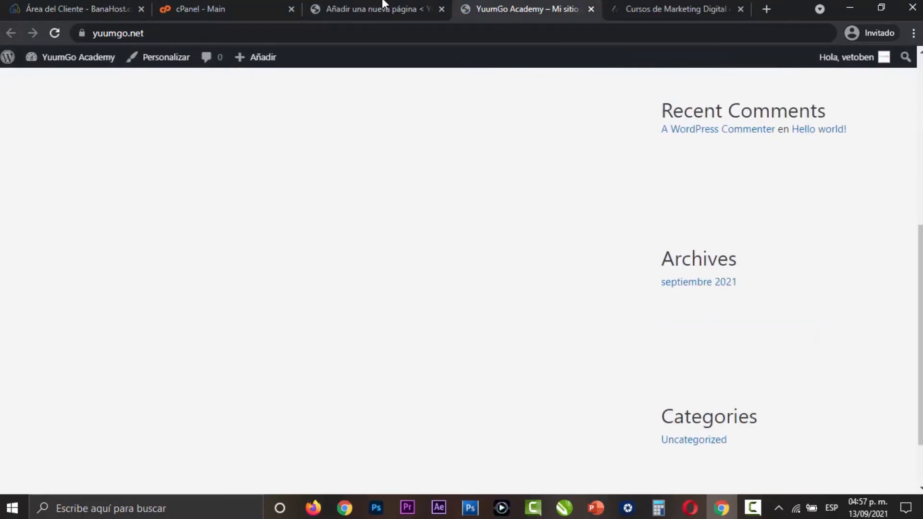
left_click(367, 3)
left_click(839, 237)
left_click(846, 299)
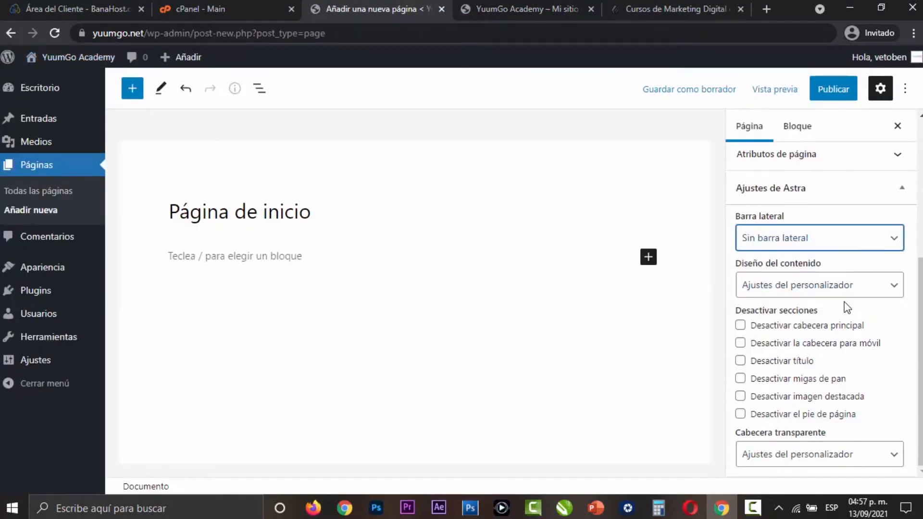
- Set the page's Astra content layout, "Diseño del contenido", to "Ancho completo / Contenido"
left_click(879, 293)
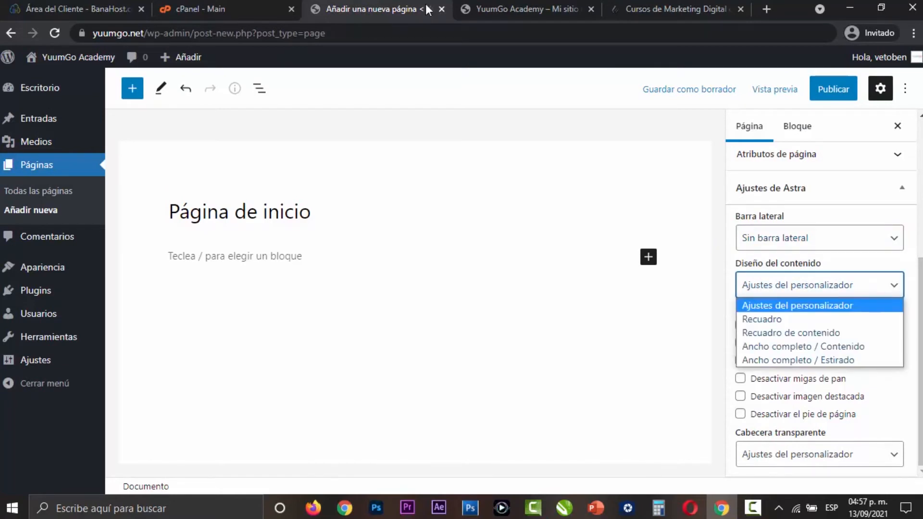
key("ctrl+Tab")
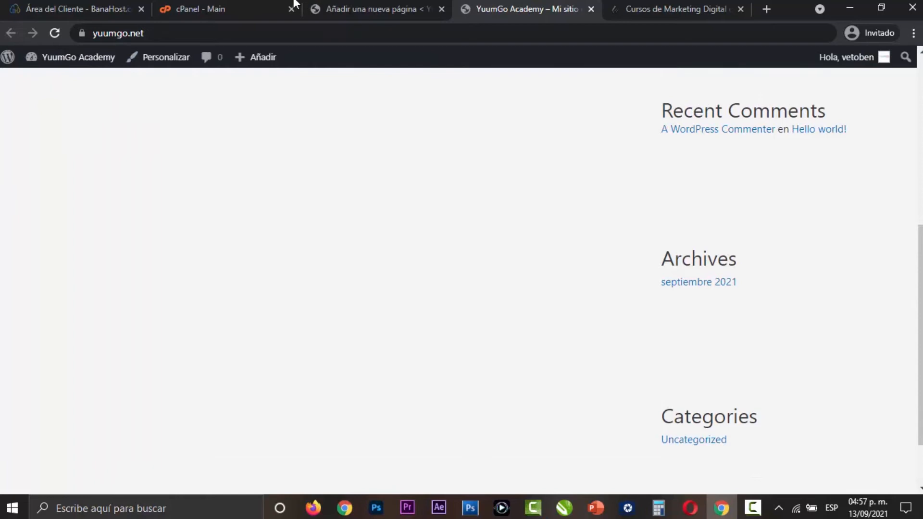
left_click(315, 8)
left_click(839, 347)
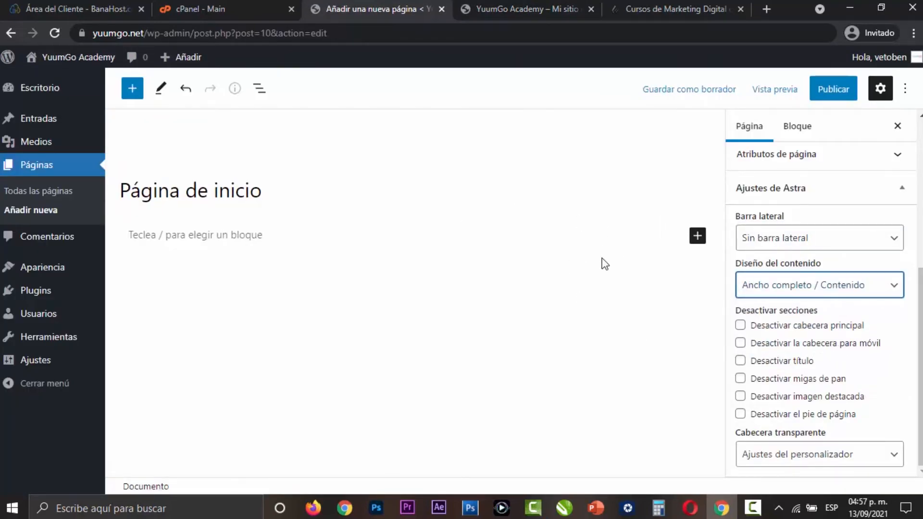
- Try the "Ancho completo / Estirado" content layout on the page, and restore "Ancho completo / Contenido"
key("ctrl+Tab")
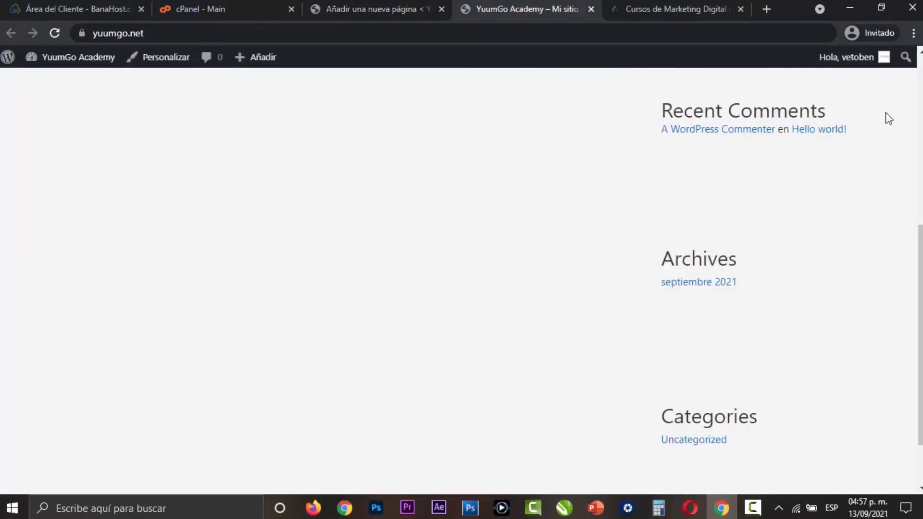
key("ctrl+shift+Tab")
left_click(818, 285)
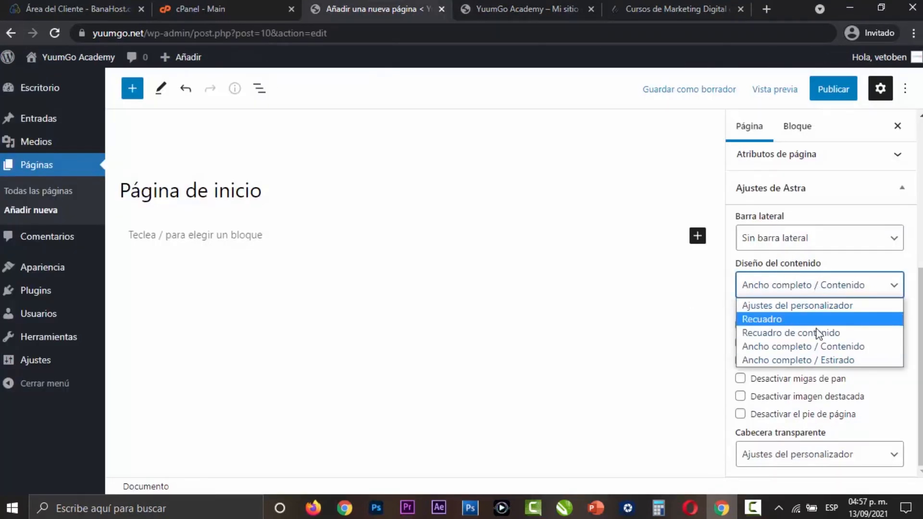
left_click(832, 360)
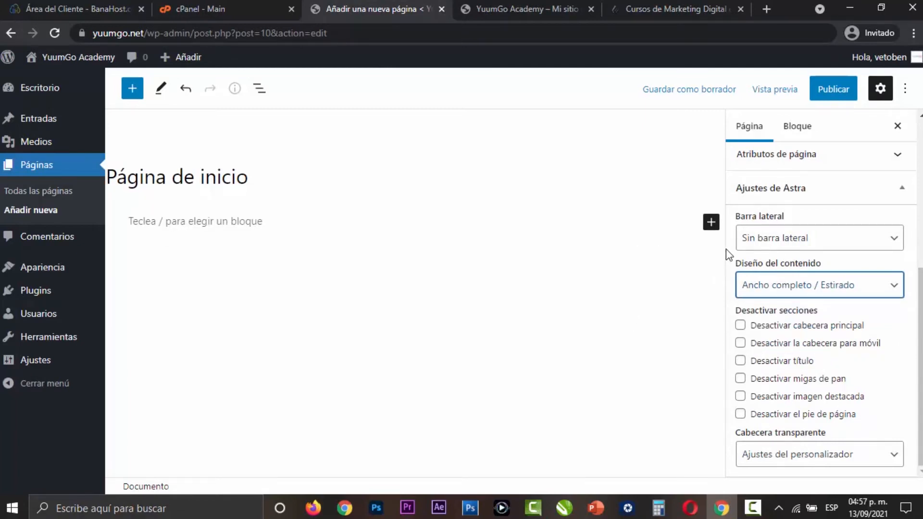
left_click(796, 287)
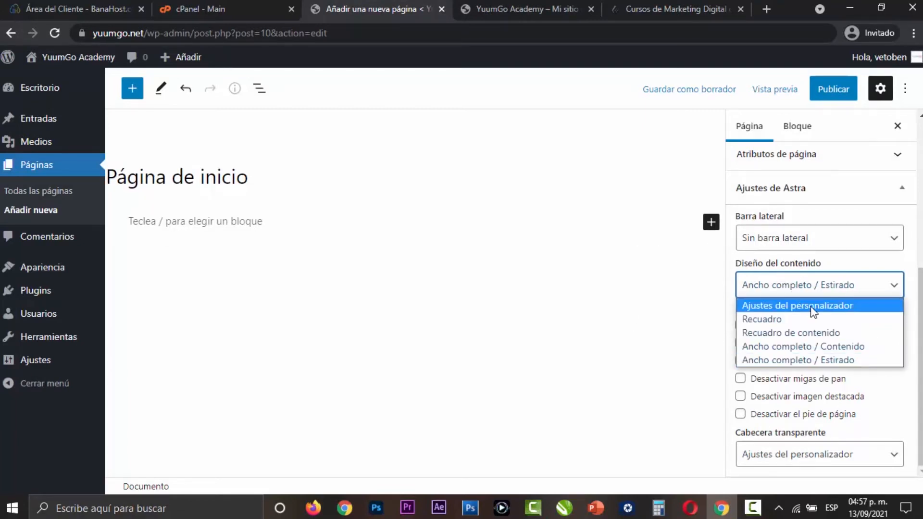
left_click(834, 350)
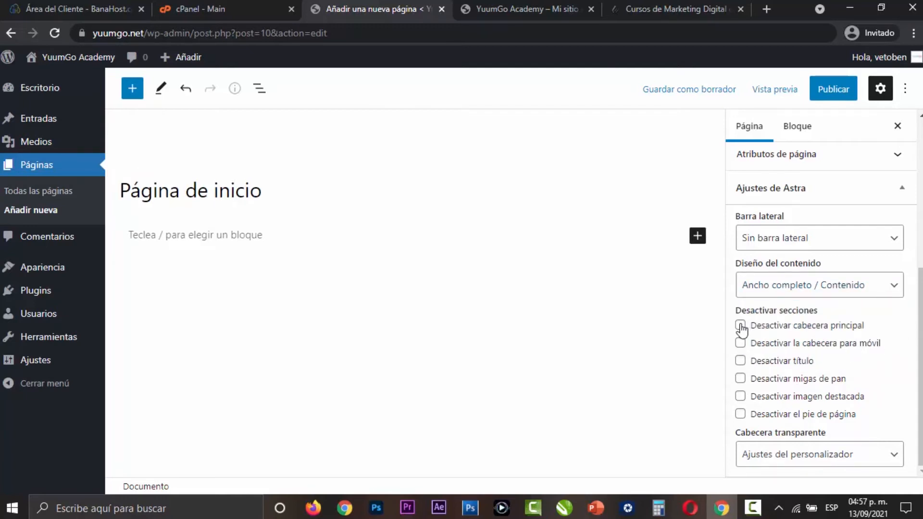
- Look over the public site's header and footer to see which sections the Astra settings can disable, and return to the page editor
left_click(500, 9)
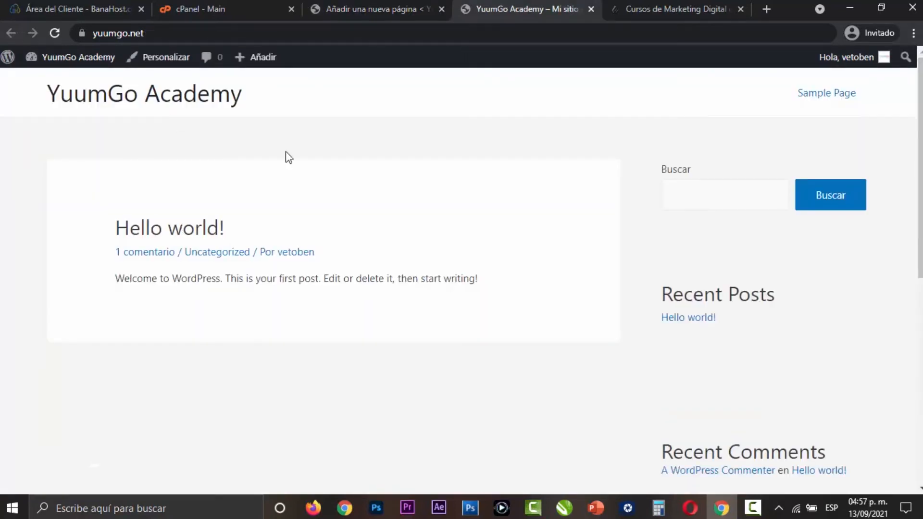
left_click(370, 9)
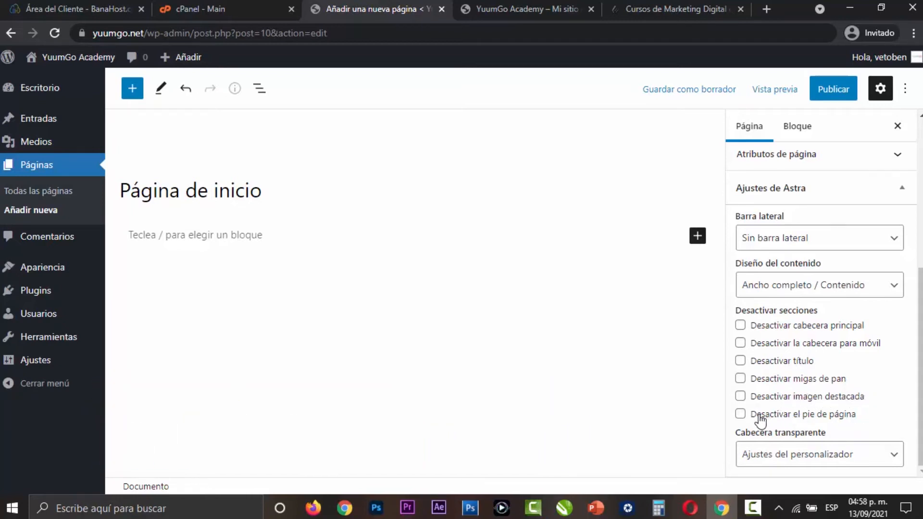
left_click(474, 4)
scroll(480, 336, "down", 9)
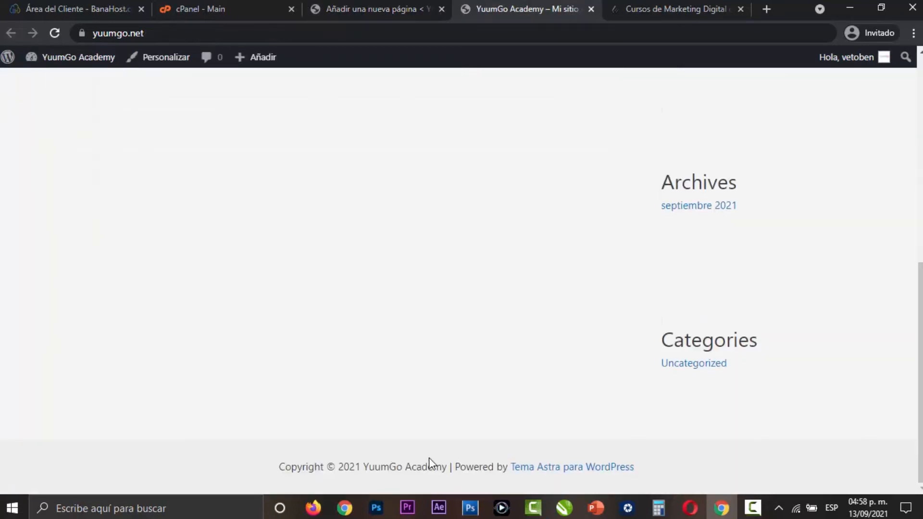
scroll(513, 70, "up", 10)
left_click(394, 6)
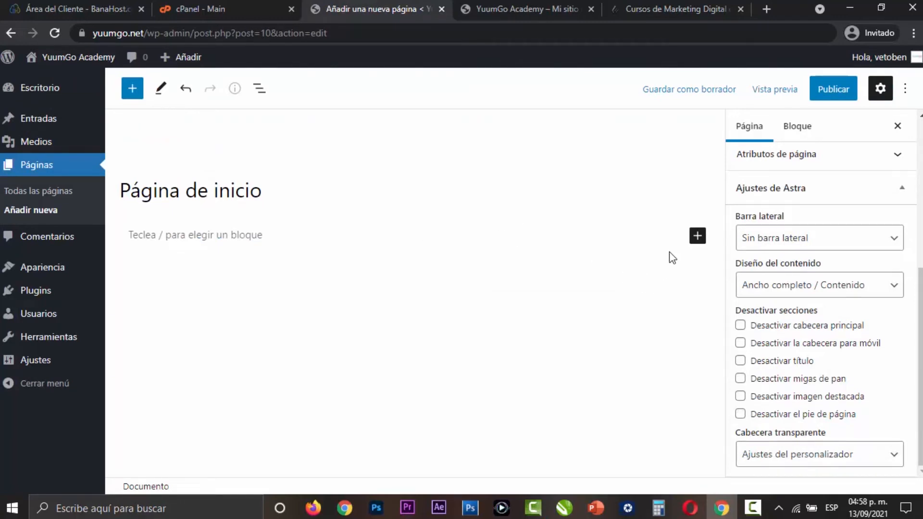
- Examine the editor's block inserter with its available blocks, the settings sidebar and the editor options
left_click(698, 235)
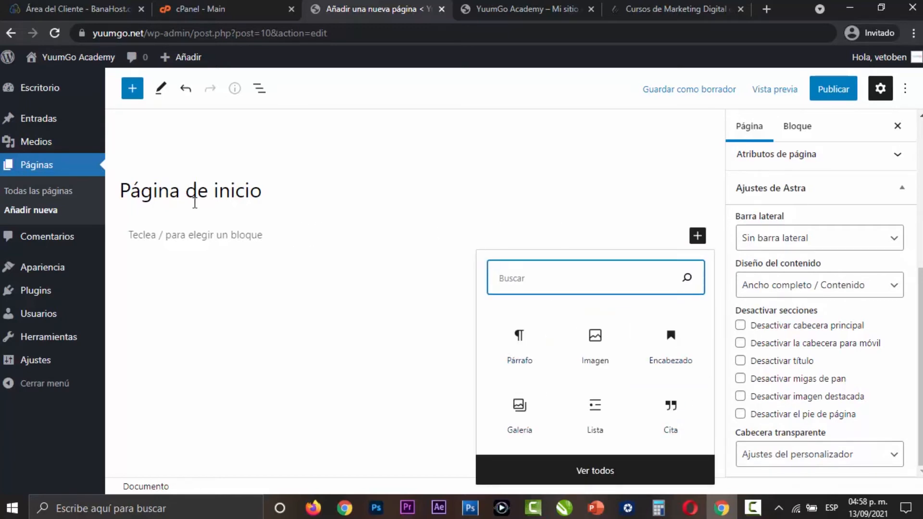
left_click(194, 234)
left_click(135, 95)
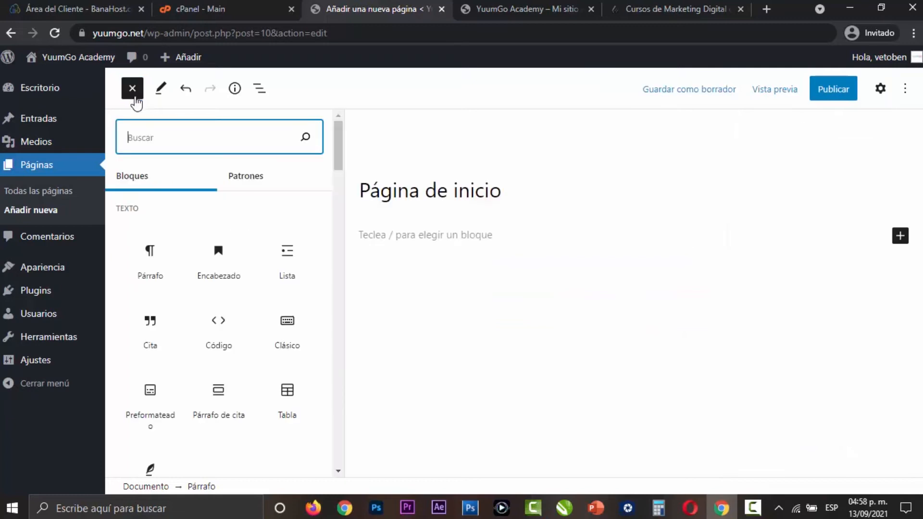
left_click(339, 150)
mouse_move(340, 152)
left_mouse_down()
mouse_move(338, 452)
mouse_move(332, 145)
left_mouse_up()
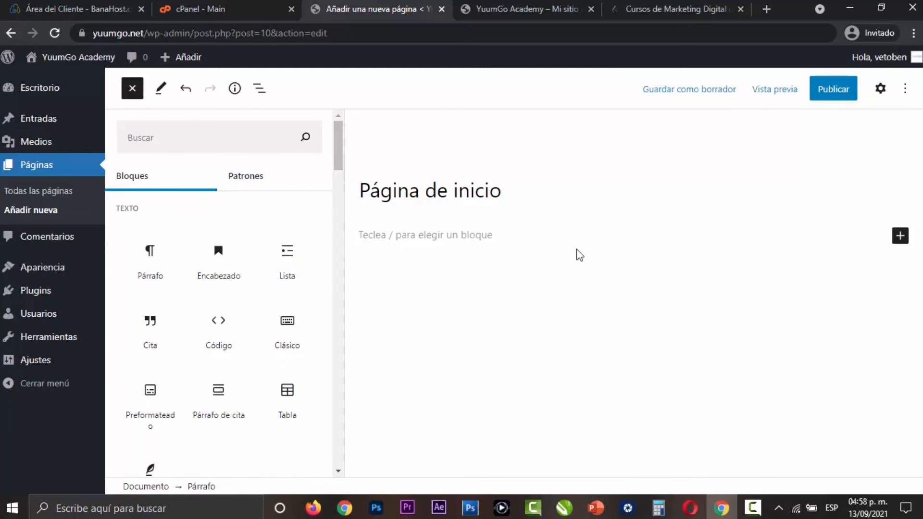
left_click(482, 258)
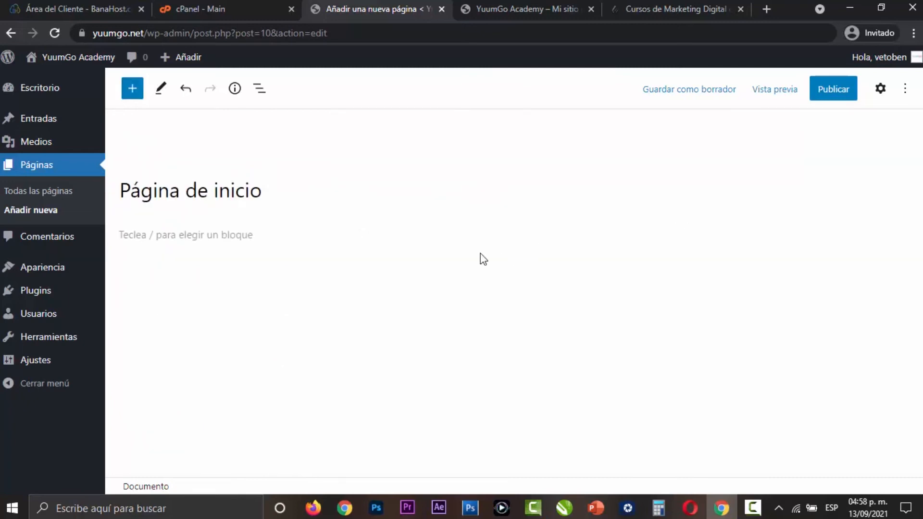
left_click(879, 89)
left_click(905, 91)
left_click(572, 183)
- Search the block library for "fondo" and insert a Fondo block in the empty paragraph below the page title
left_click(316, 236)
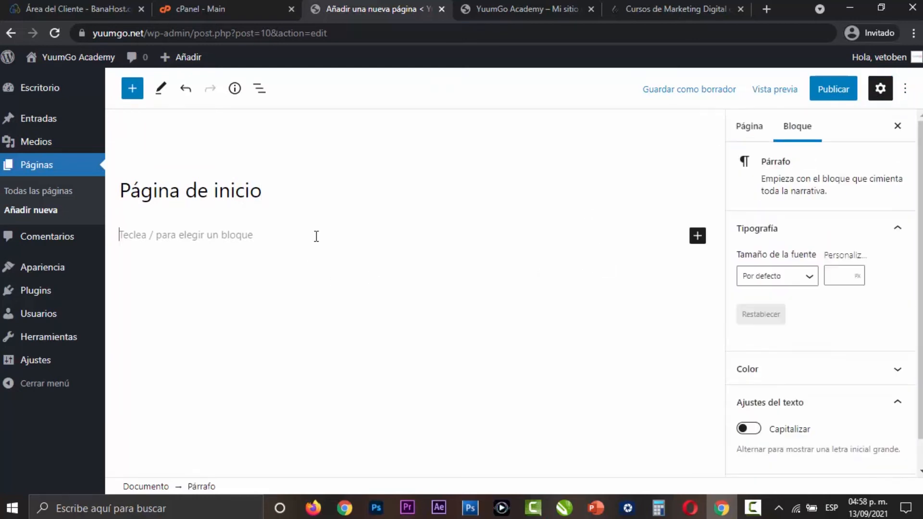
left_click(700, 237)
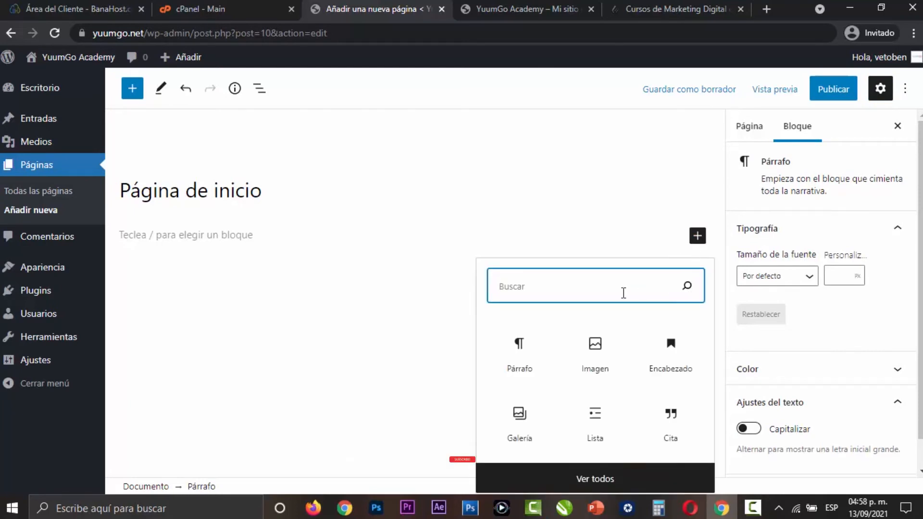
type("fondo")
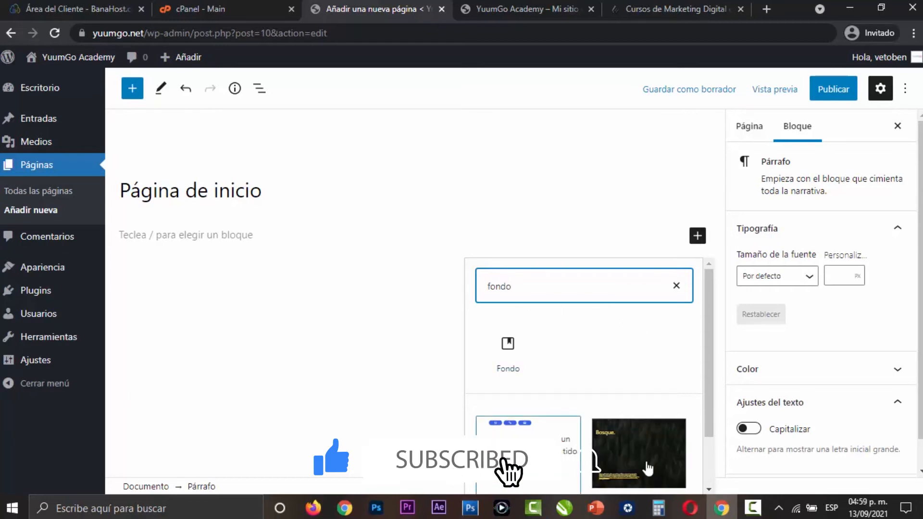
scroll(624, 438, "down", 2)
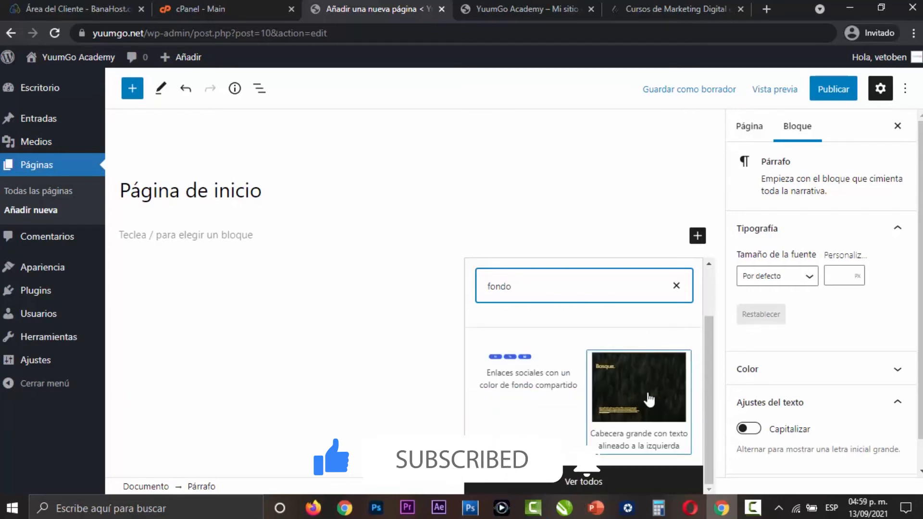
scroll(651, 399, "up", 2)
left_click(519, 356)
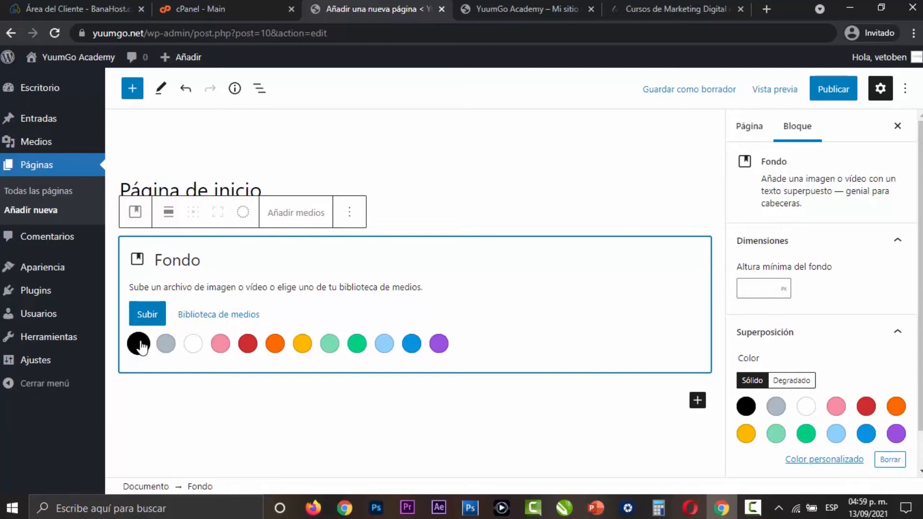
- Upload the photo of the woman with a laptop as the Fondo block's background, and compare it with the YuumGo Academy site's banner
left_click(147, 321)
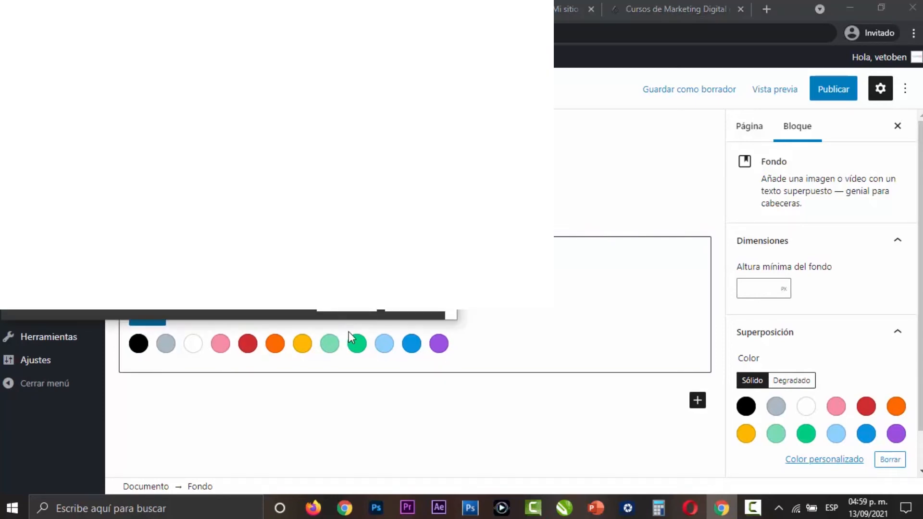
left_click(347, 306)
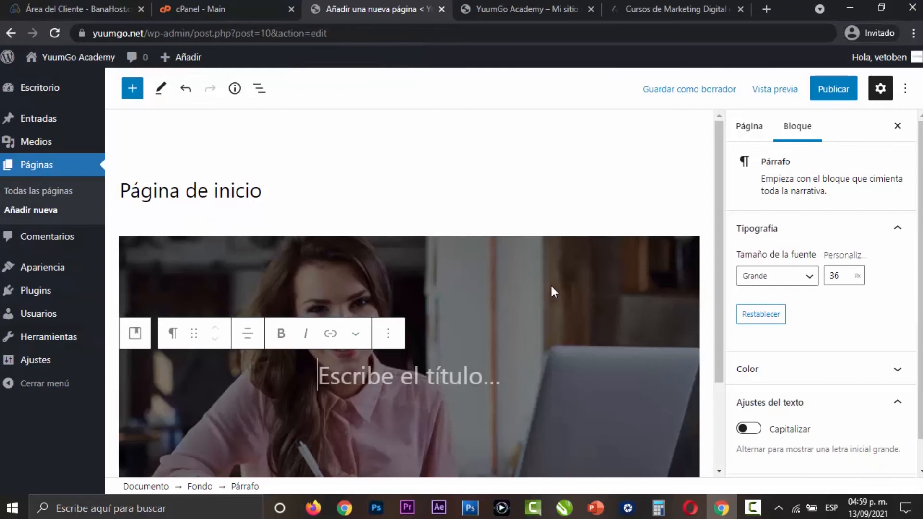
key("ctrl+Tab")
left_click(712, 7)
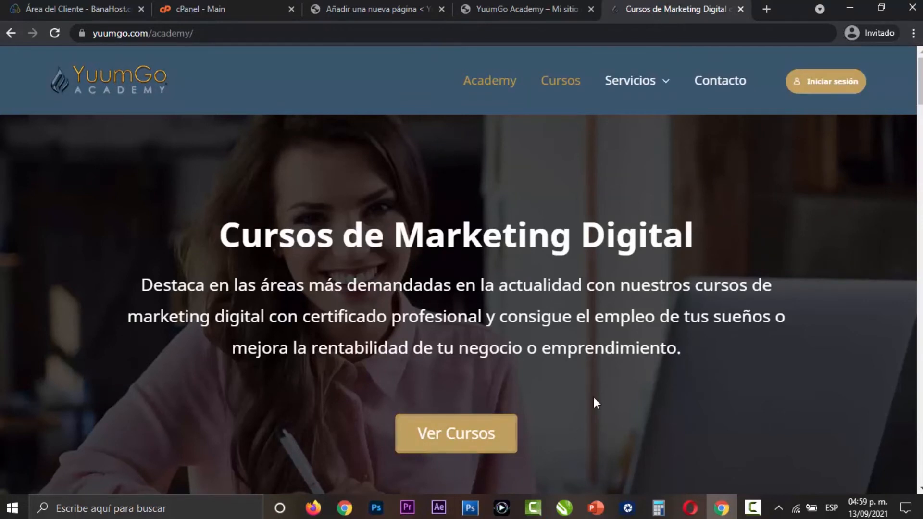
left_click(350, 3)
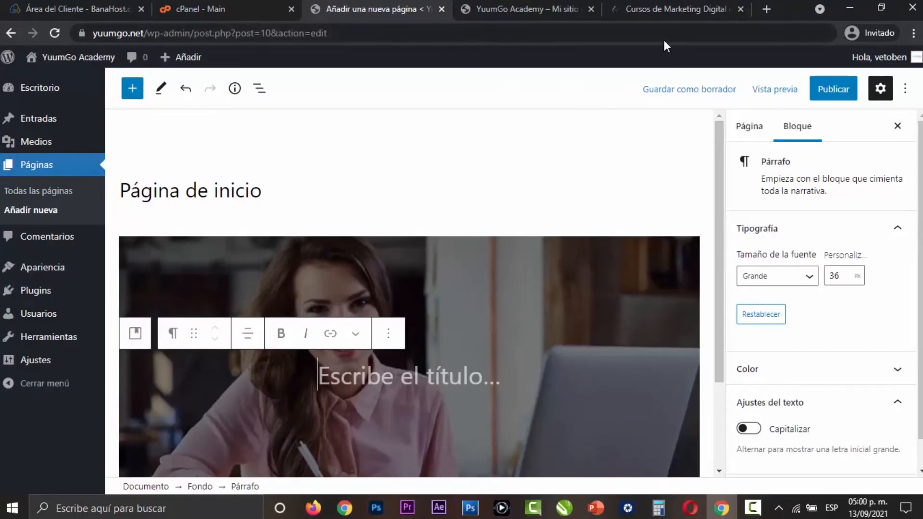
- Enter "Esta es mi Página Web" as the title over the Fondo block's image
type("Esta es mi ")
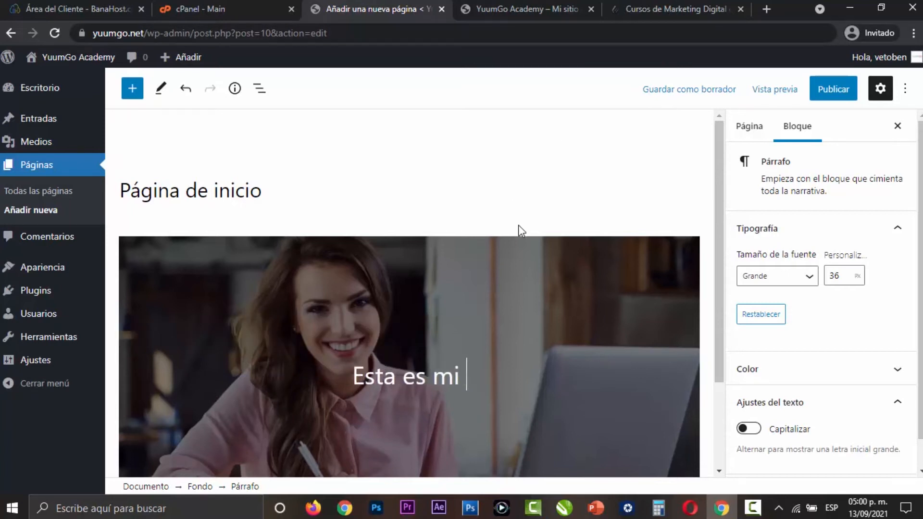
type("Página web")
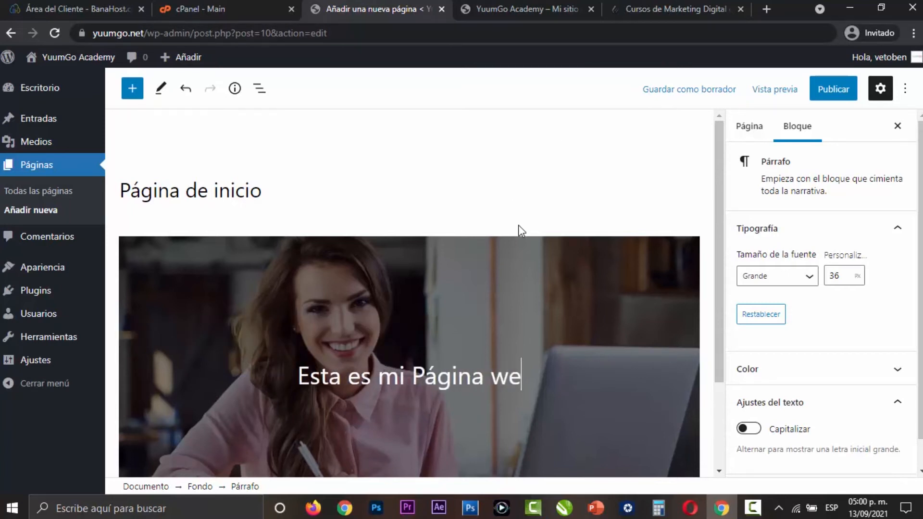
key("BackSpace")
key("BackSpace")
key("BackSpace")
type("Web")
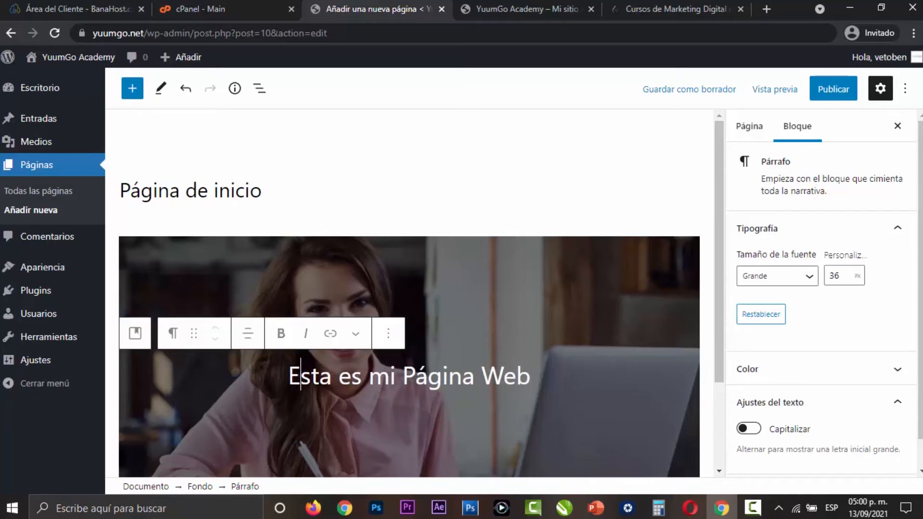
- Transform the "Esta es mi Página Web" paragraph into an H1 heading and center its text
left_click(174, 333)
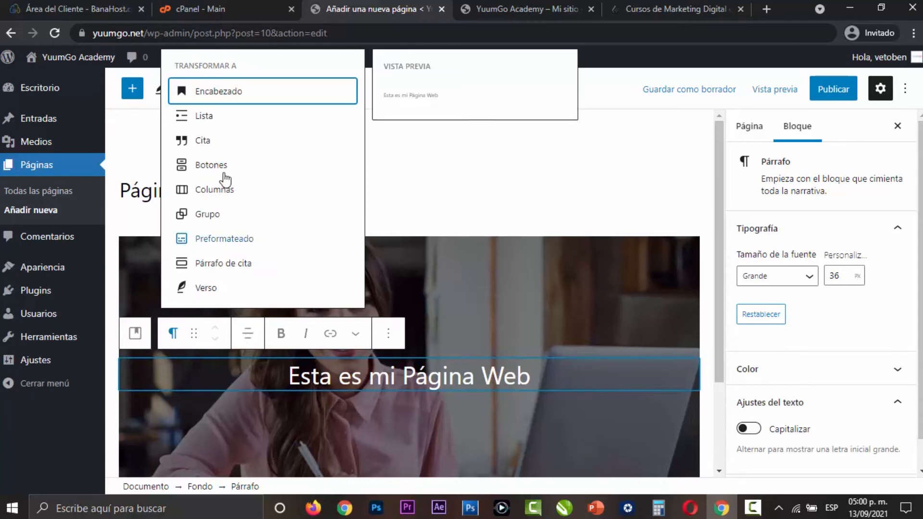
left_click(243, 93)
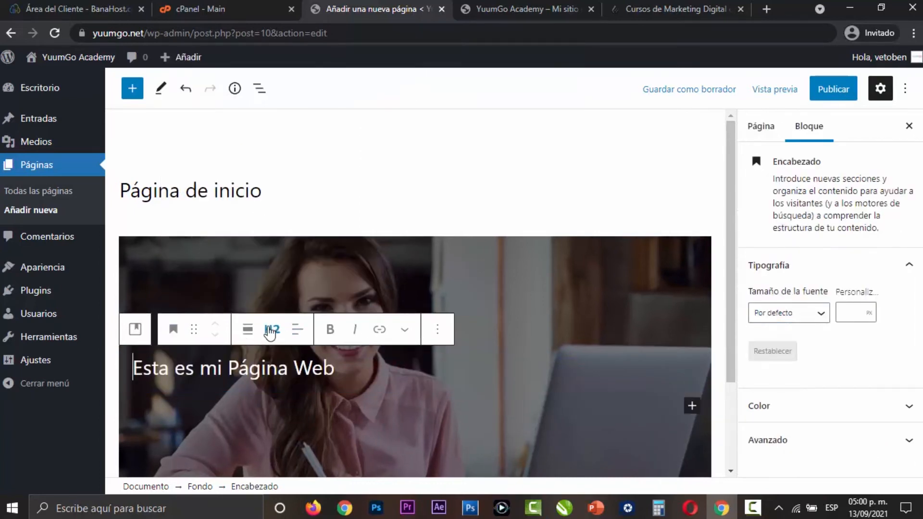
left_click(272, 330)
left_click_drag(358, 393, 323, 392)
left_click(272, 371)
left_click(297, 329)
left_click(340, 397)
- Set the banner heading's custom font size to 55 px
left_click(851, 313)
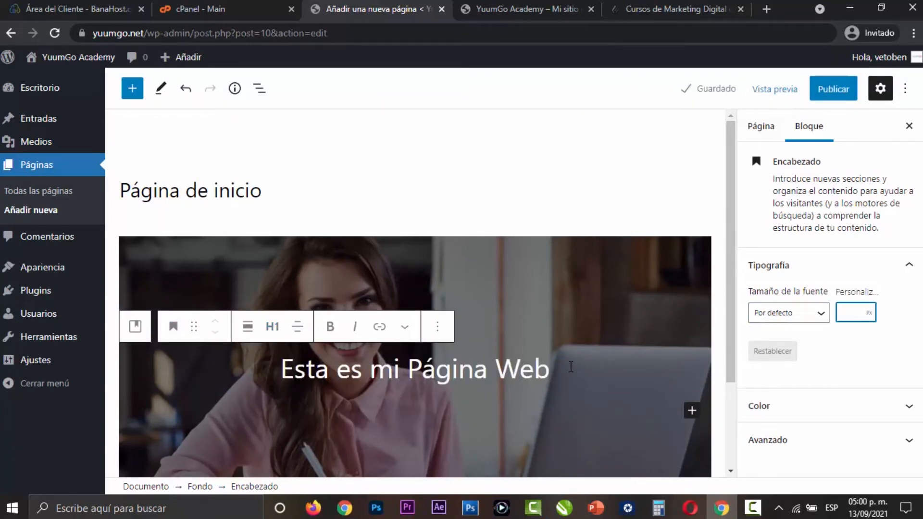
scroll(590, 361, "down", 2)
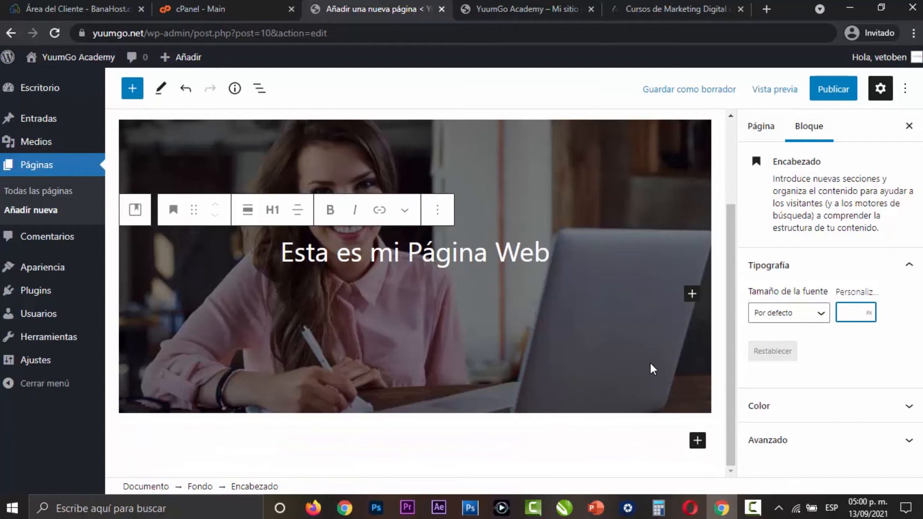
type("5")
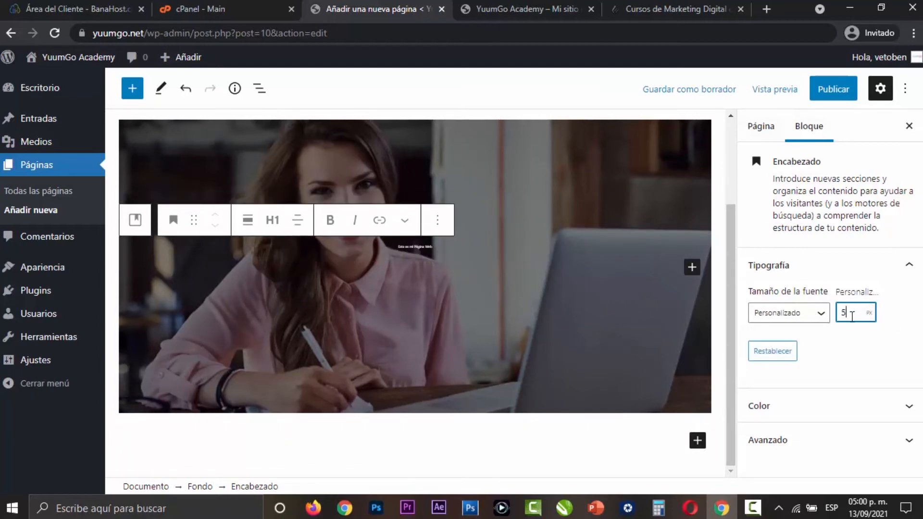
type("5")
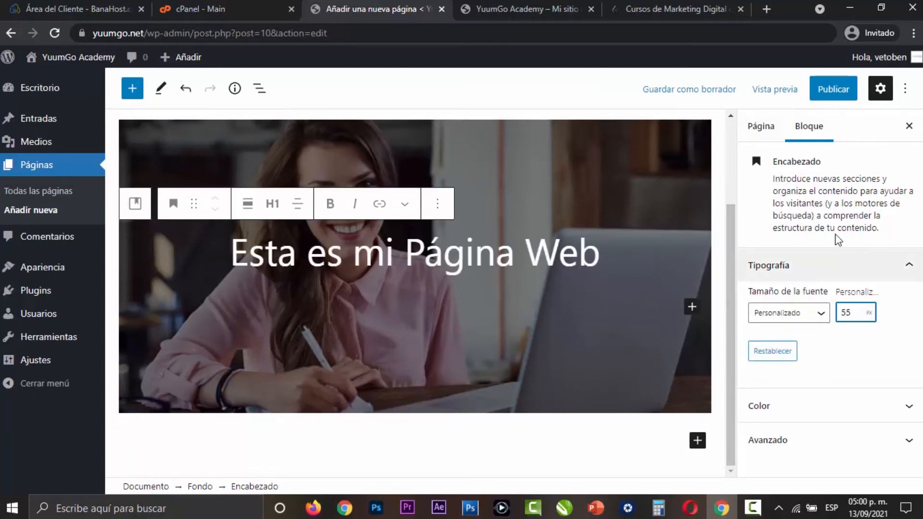
left_click(538, 253)
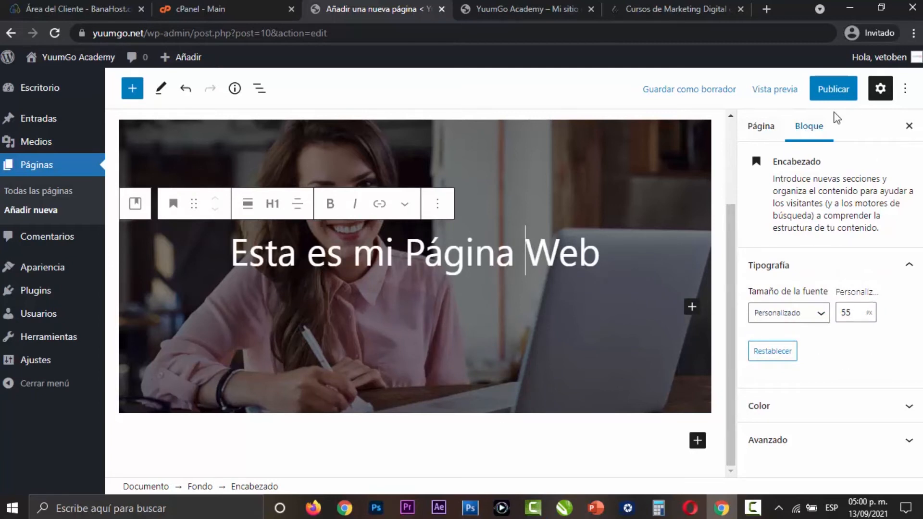
- Try the black, grey and white text colors on the banner heading and clear the color choice
left_click(860, 409)
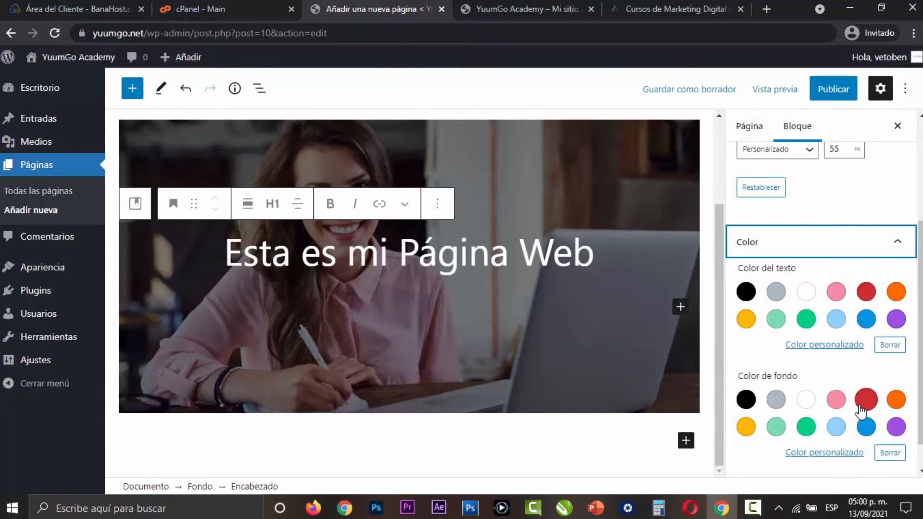
left_click(745, 291)
left_click(775, 291)
left_click(805, 293)
left_click(885, 344)
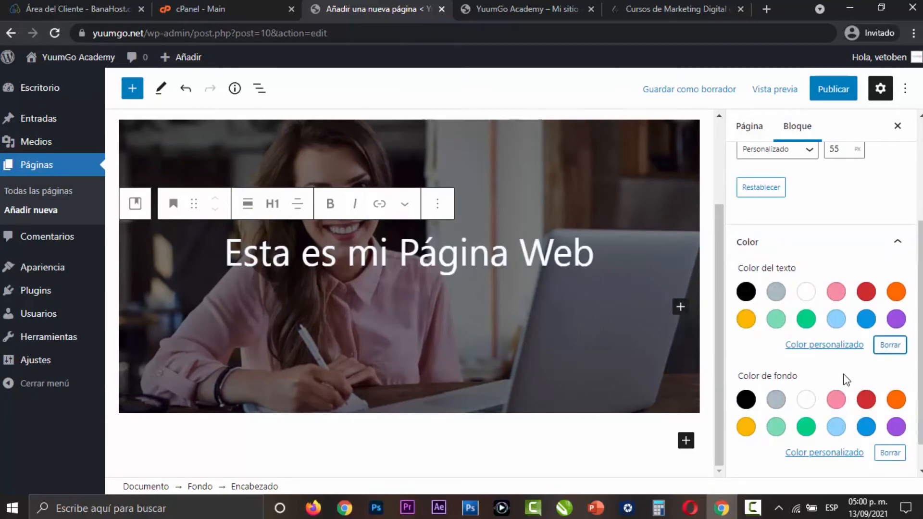
scroll(617, 337, "up", 2)
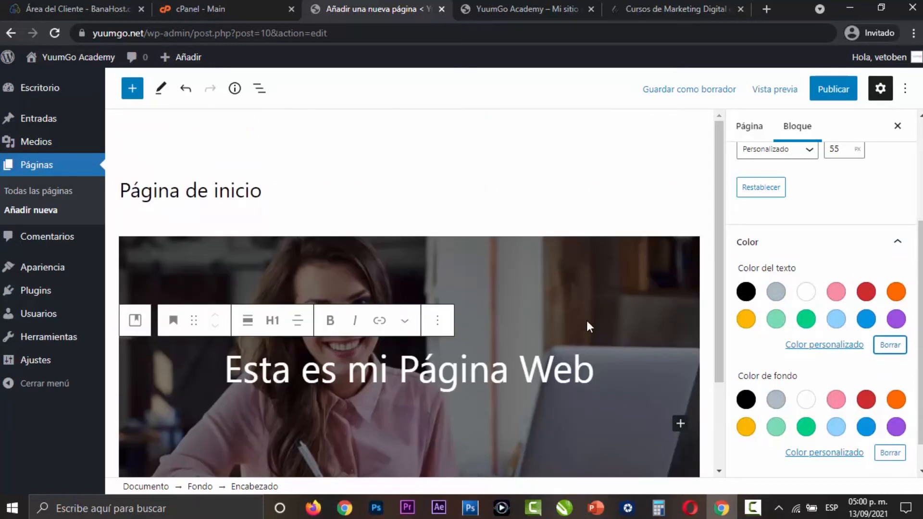
- Review the Fondo block's media, dimension and overlay settings and preview the page in a new tab
left_click(177, 242)
scroll(916, 247, "up", 5)
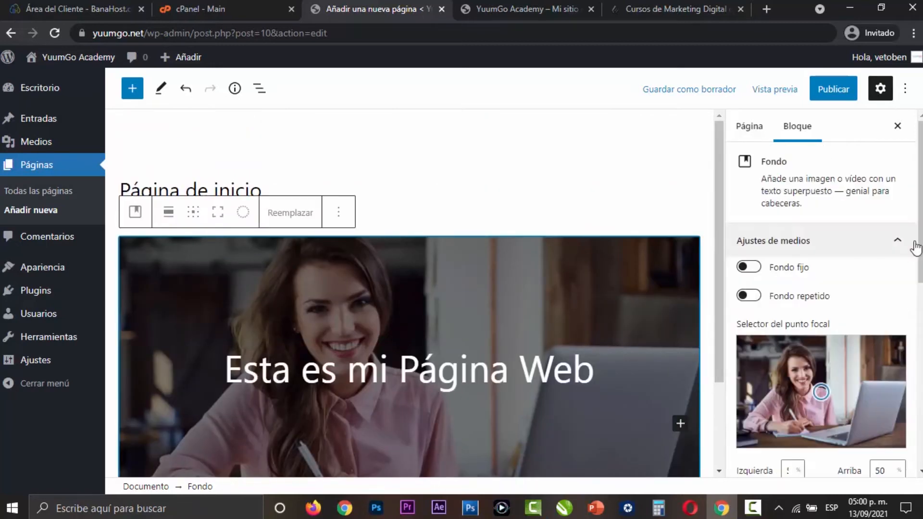
scroll(779, 293, "down", 5)
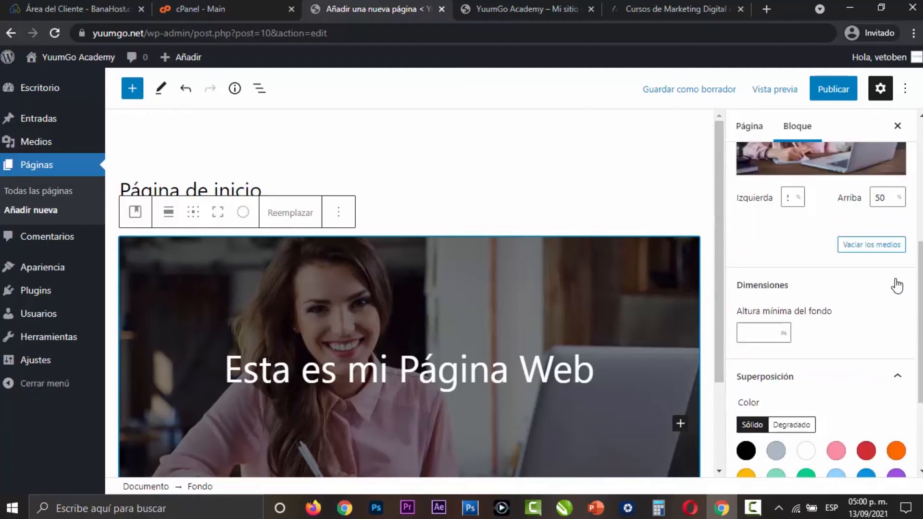
scroll(896, 286, "down", 1)
left_click(774, 89)
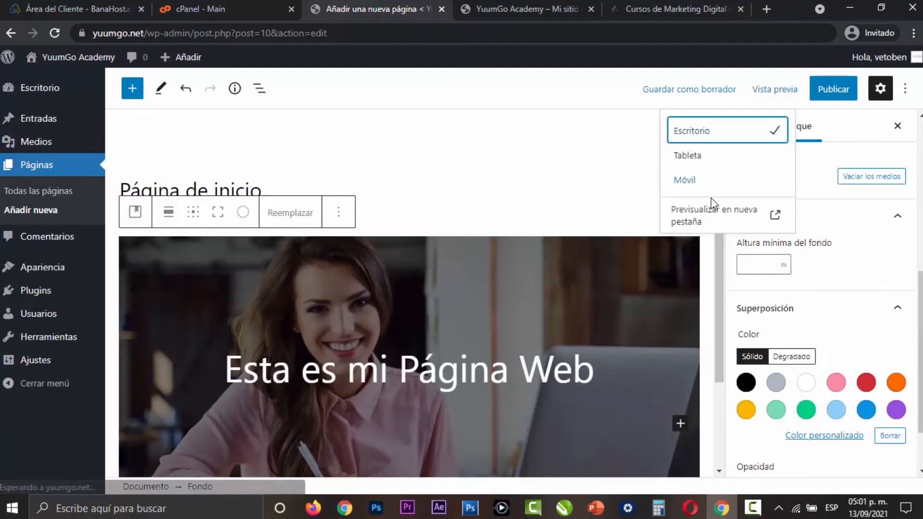
left_click(710, 210)
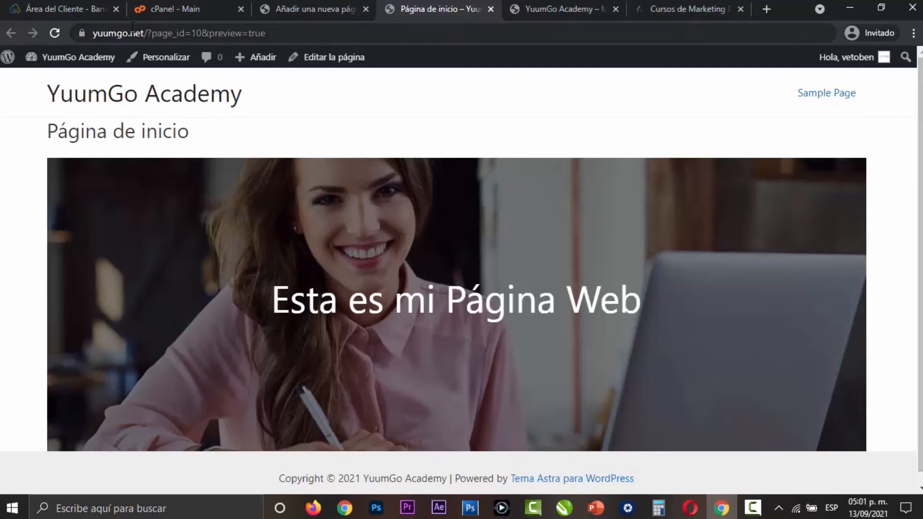
- Return to the page editor and disable the page title in the Astra settings
left_click(276, 7)
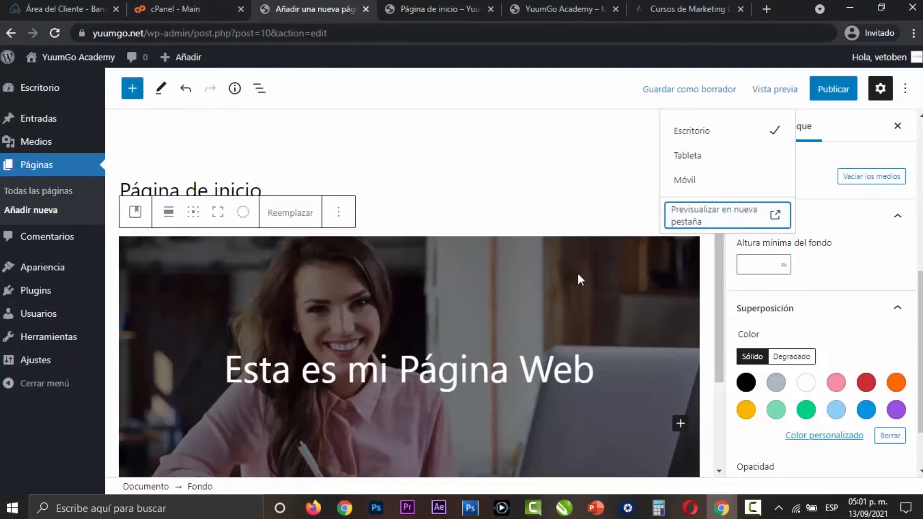
left_click(520, 214)
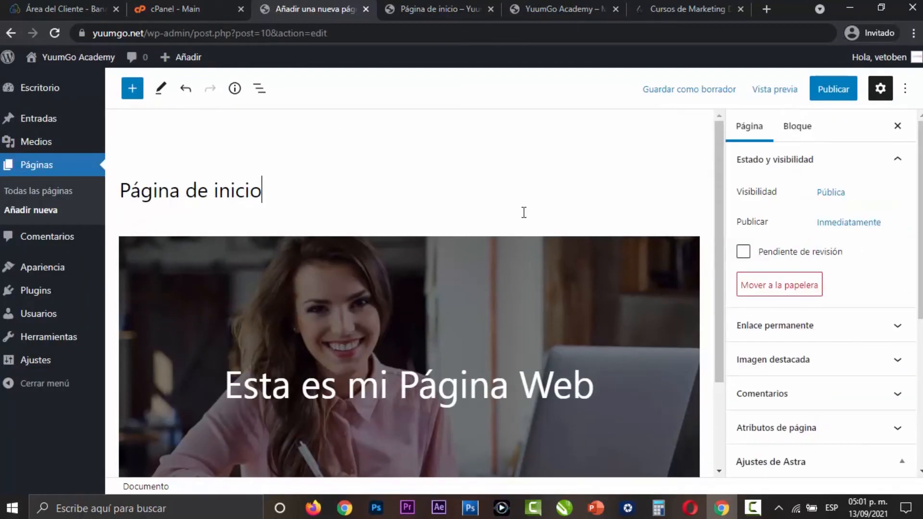
scroll(860, 323, "down", 6)
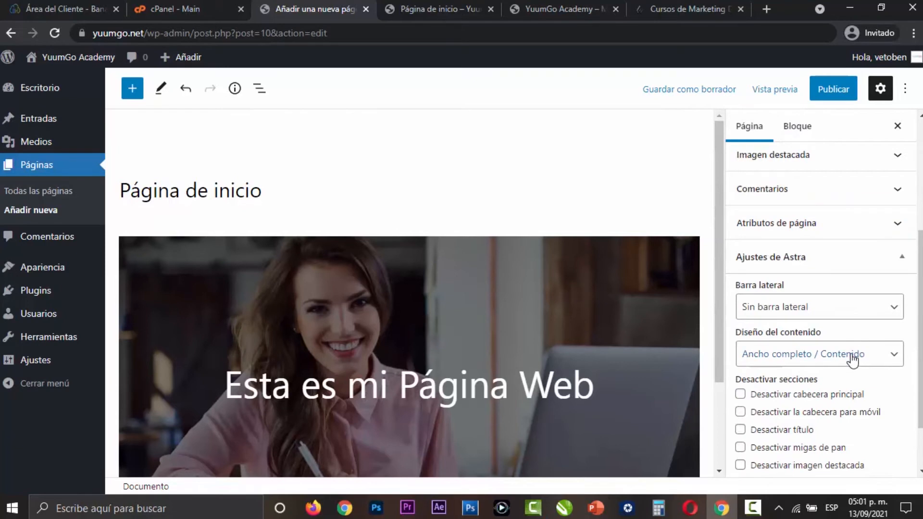
left_click(741, 361)
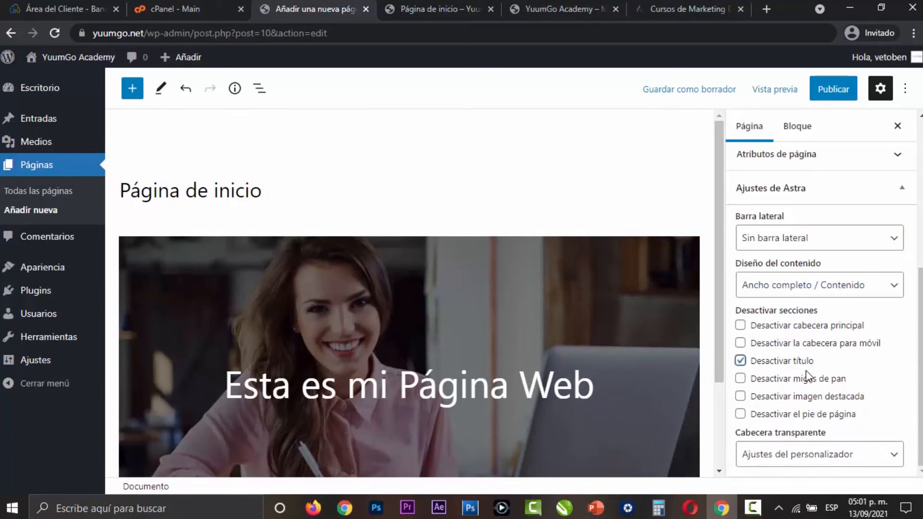
scroll(820, 369, "up", 6)
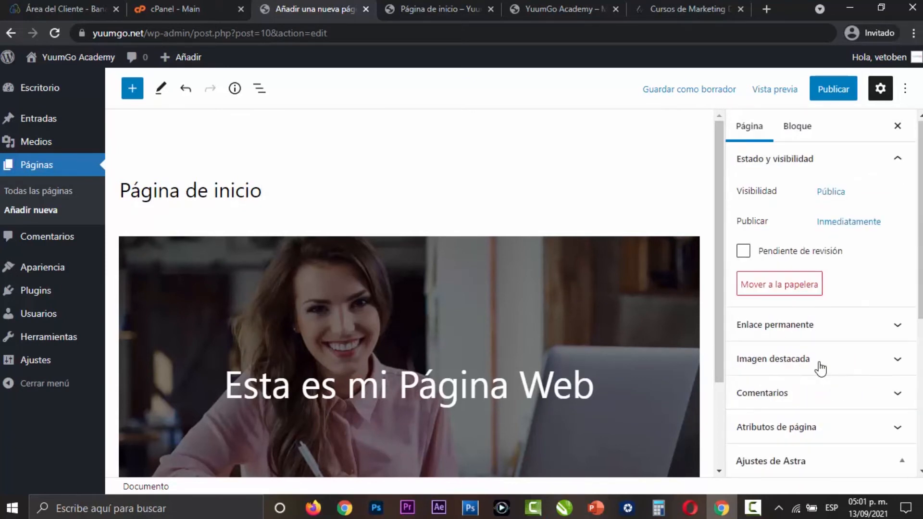
- Align the Fondo block to full width (Ancho completo) and set its minimum height to 565 px
left_click(168, 248)
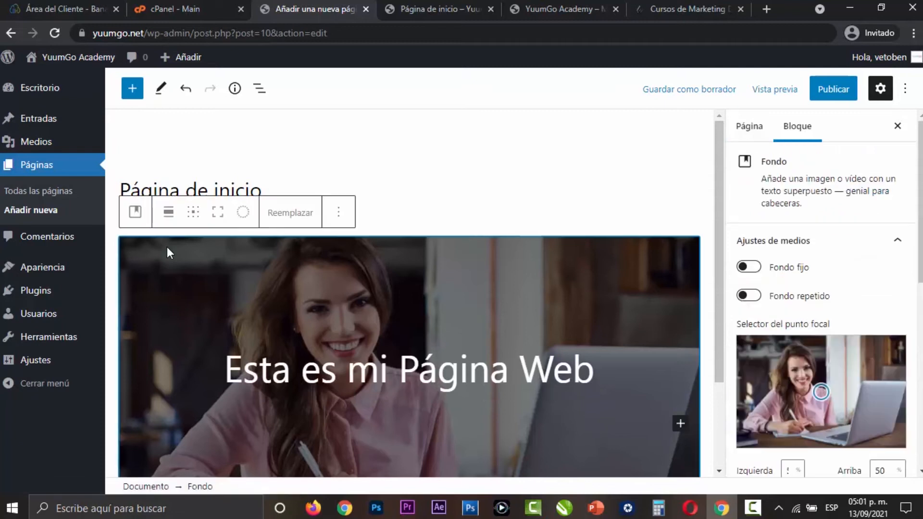
scroll(889, 269, "down", 5)
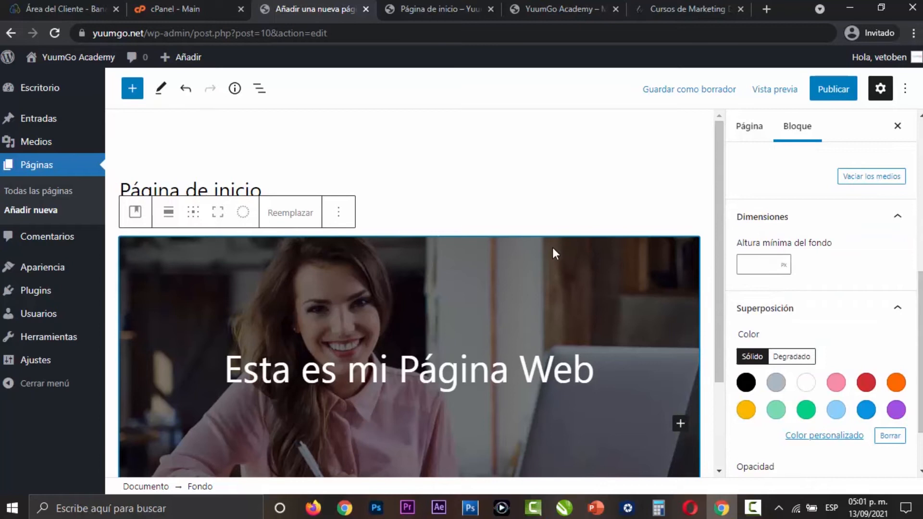
left_click(168, 214)
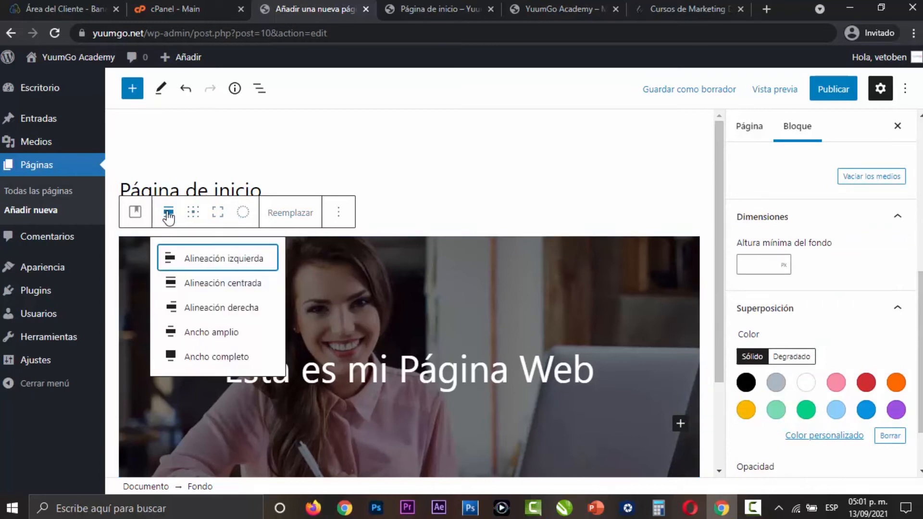
left_click(214, 360)
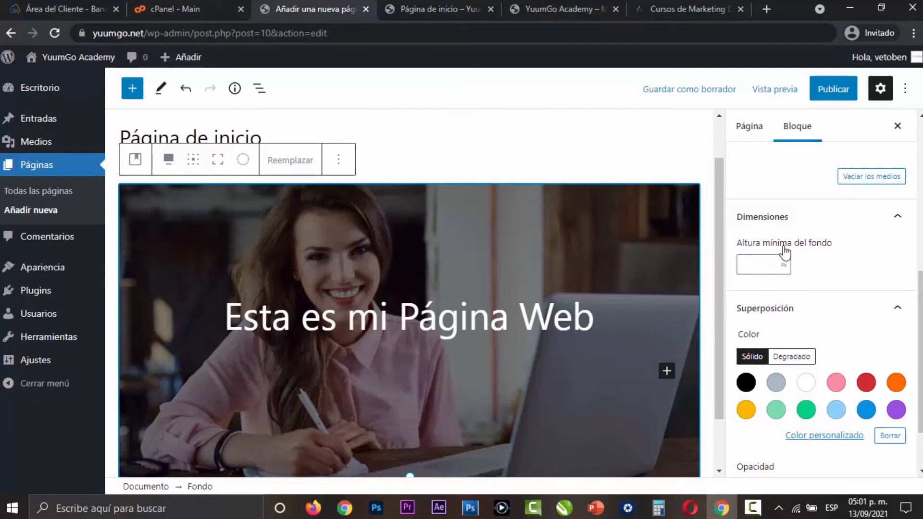
left_click(760, 268)
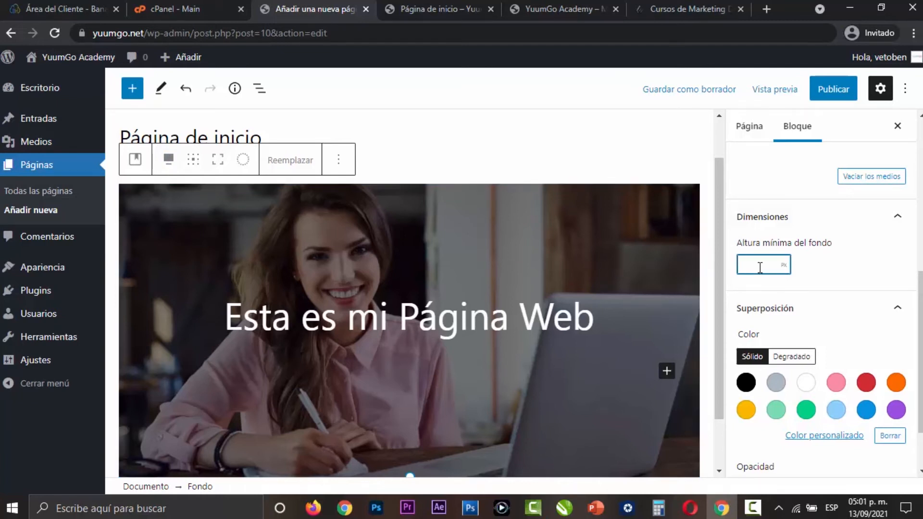
type("565")
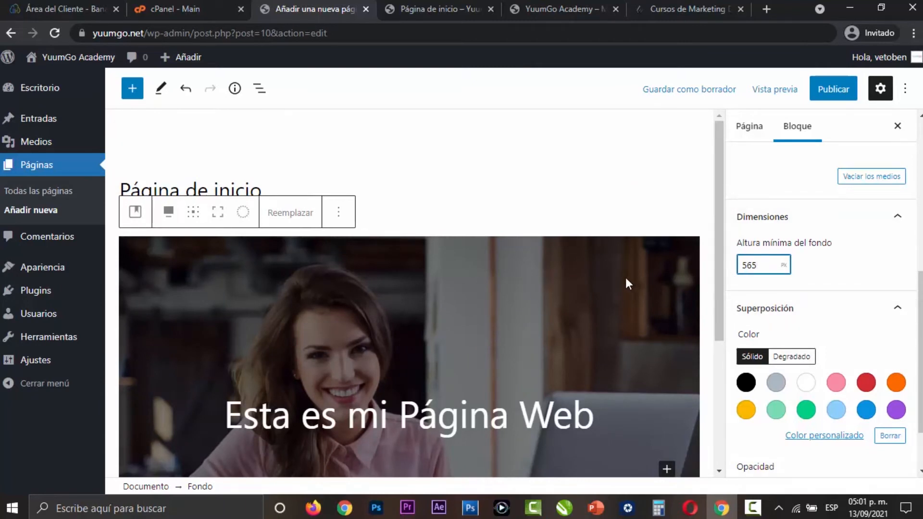
- Save the page as a draft and compare its preview in a new tab with the YuumGo Academy site's banner
left_click(689, 89)
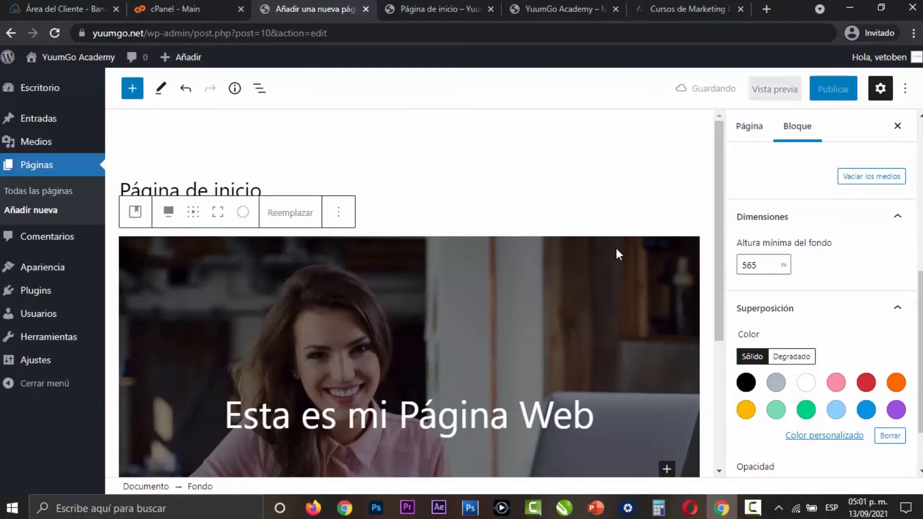
left_click(775, 89)
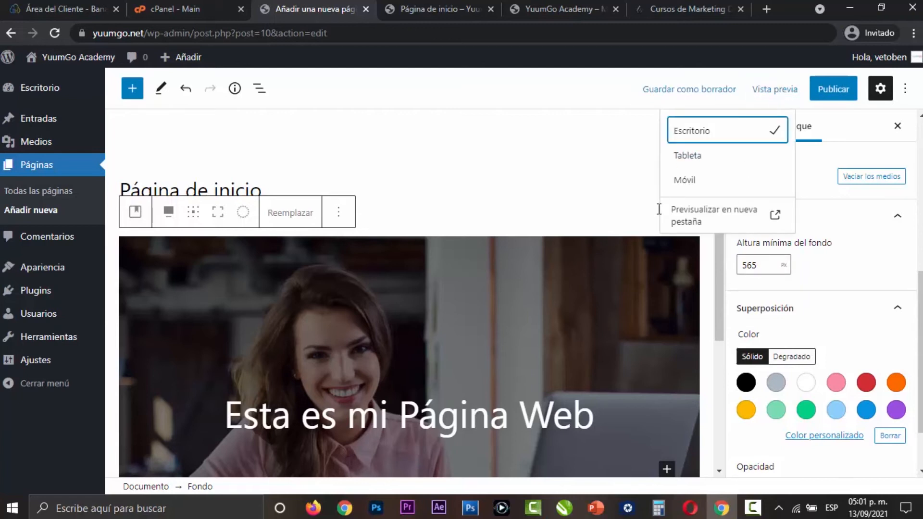
left_click(677, 212)
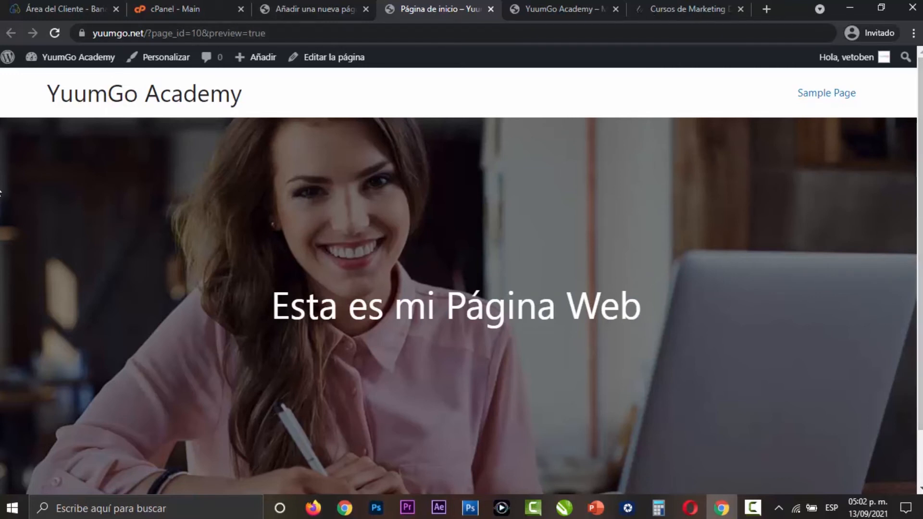
scroll(919, 240, "down", 1)
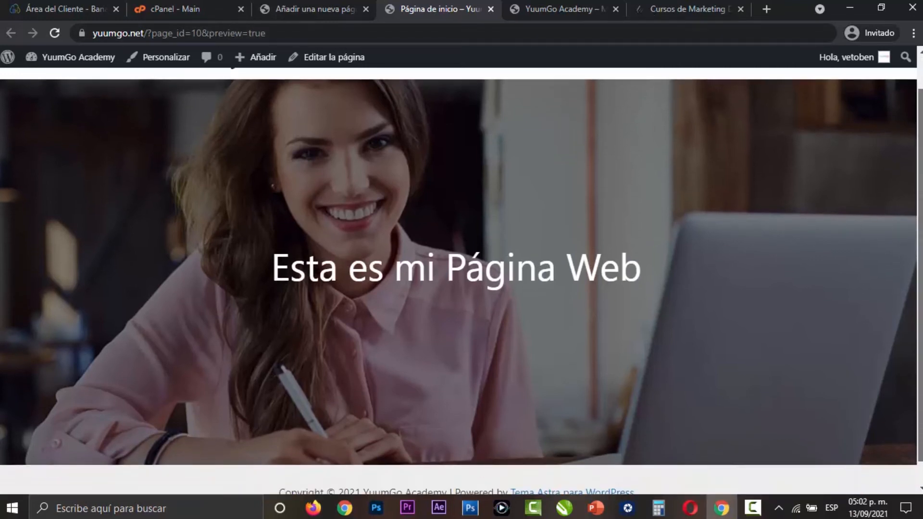
scroll(919, 241, "up", 1)
scroll(920, 241, "down", 1)
scroll(919, 240, "up", 1)
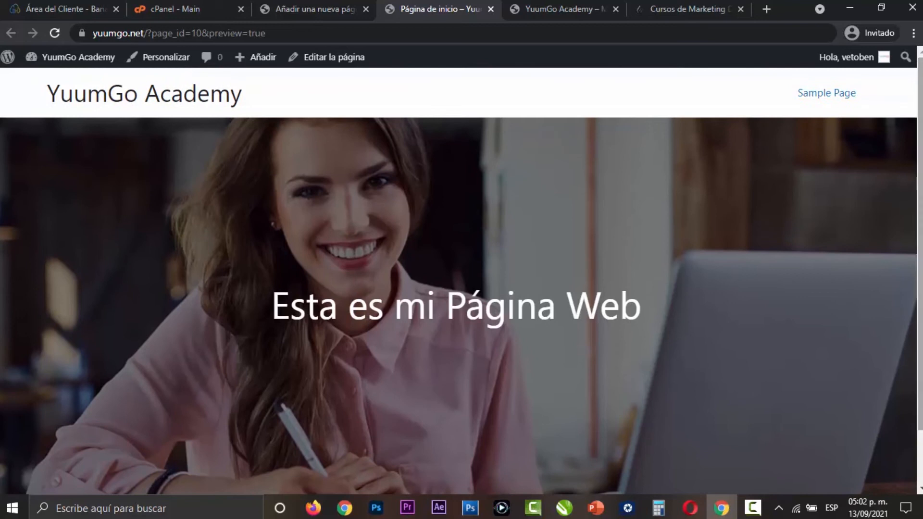
left_click(688, 9)
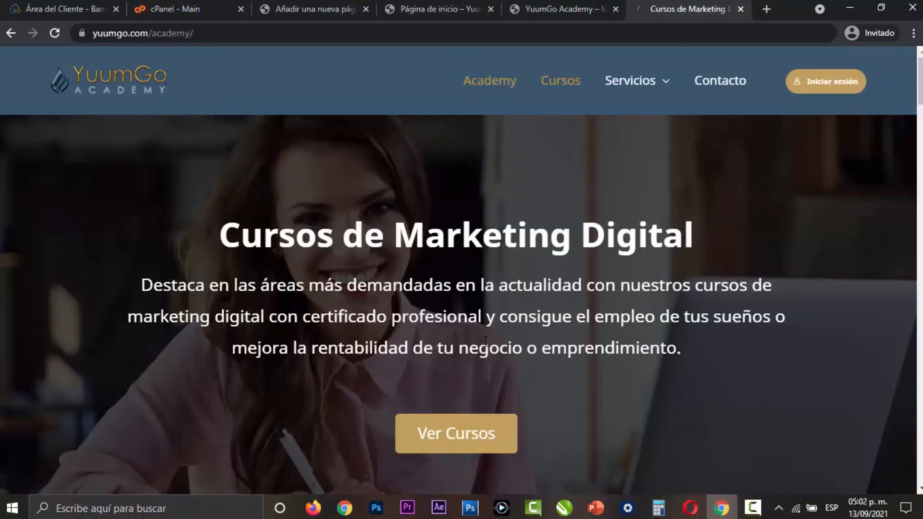
- Enter "Esta es la descripción de mi sitio web, estas lineas son muy importantes" below the banner heading and correct the spelling of "lineas"
left_click(315, 9)
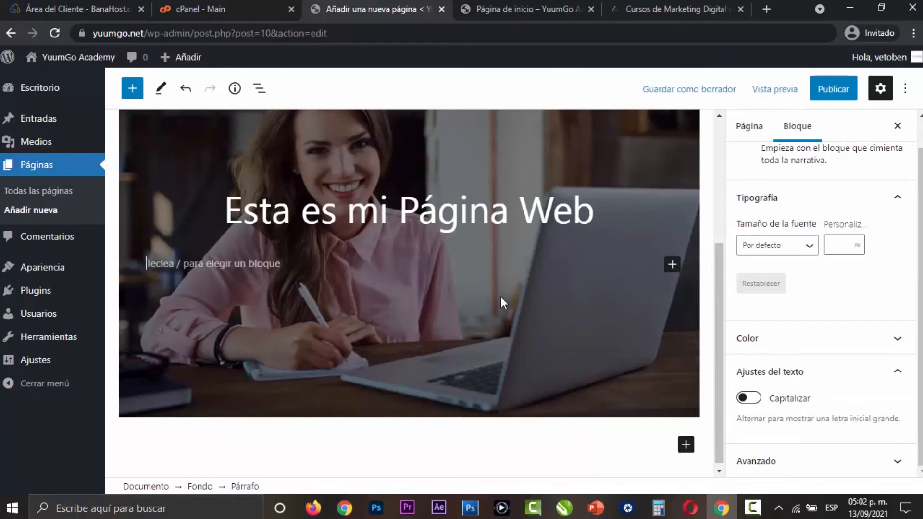
type("Esta es la desc")
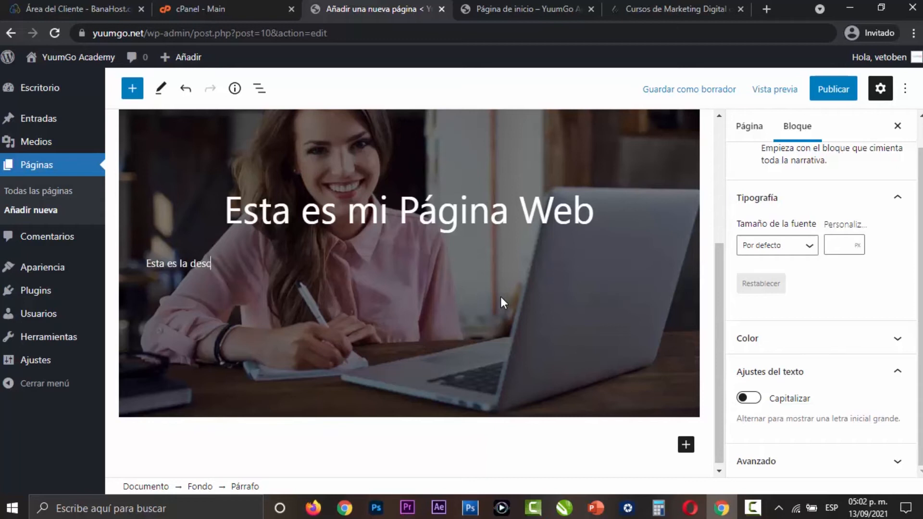
type("ripción de mi sitio web, estas lineas son muy importantes")
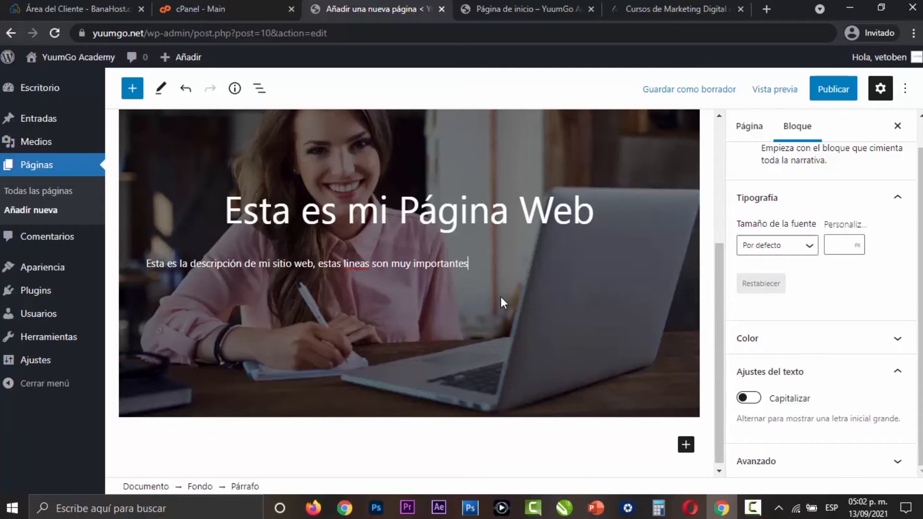
right_click(356, 265)
left_click(382, 276)
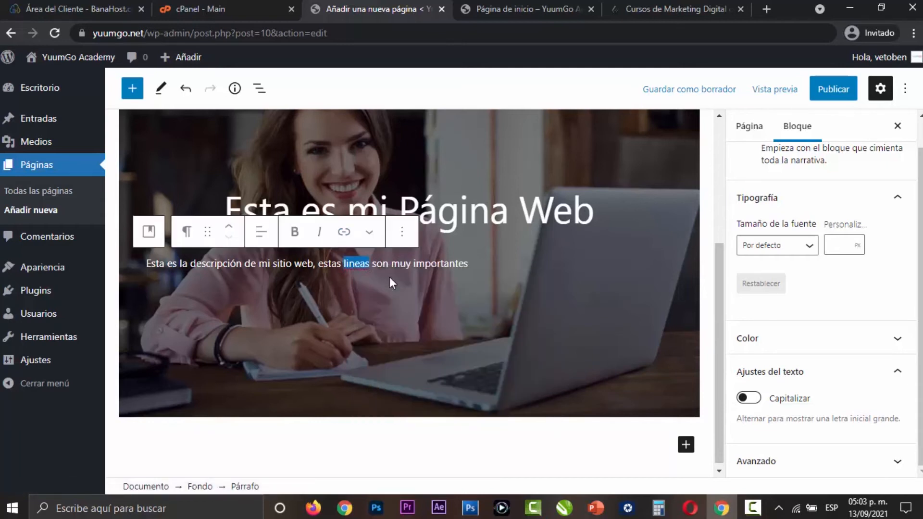
- Center the description text in the banner and set its font size to 20 px
left_click(265, 241)
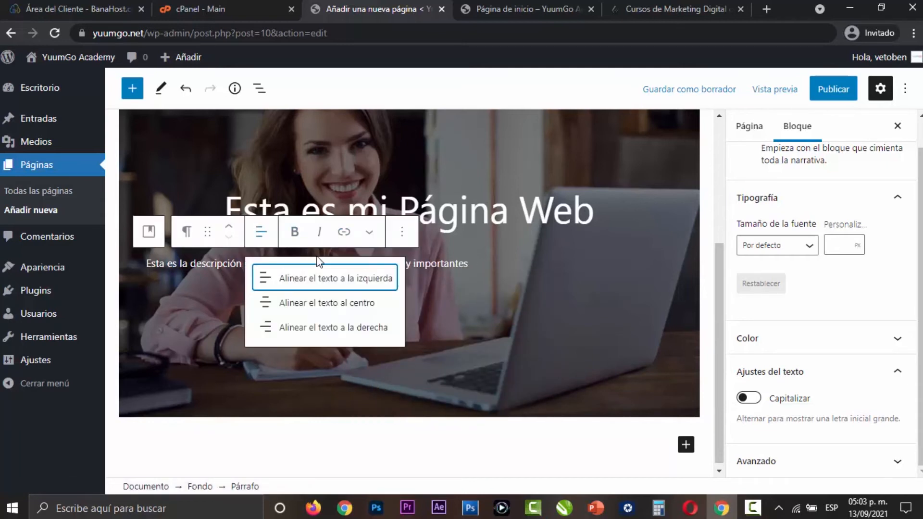
left_click(325, 308)
left_click(567, 264)
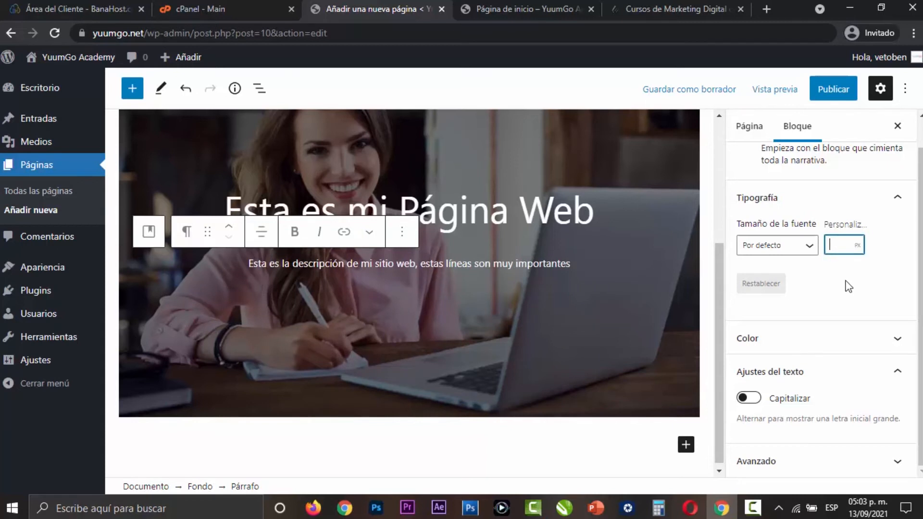
type("20")
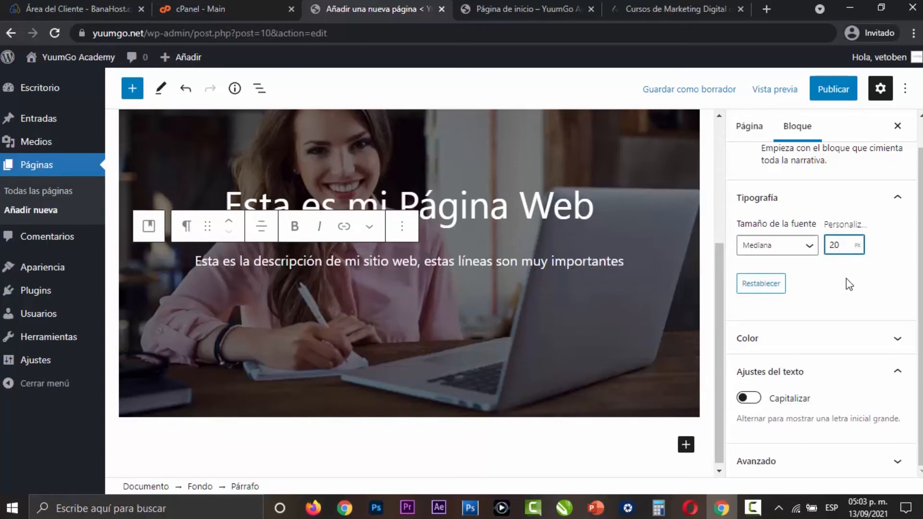
- Preview the page in a new tab to check the banner, and return to the page editor
left_click(752, 96)
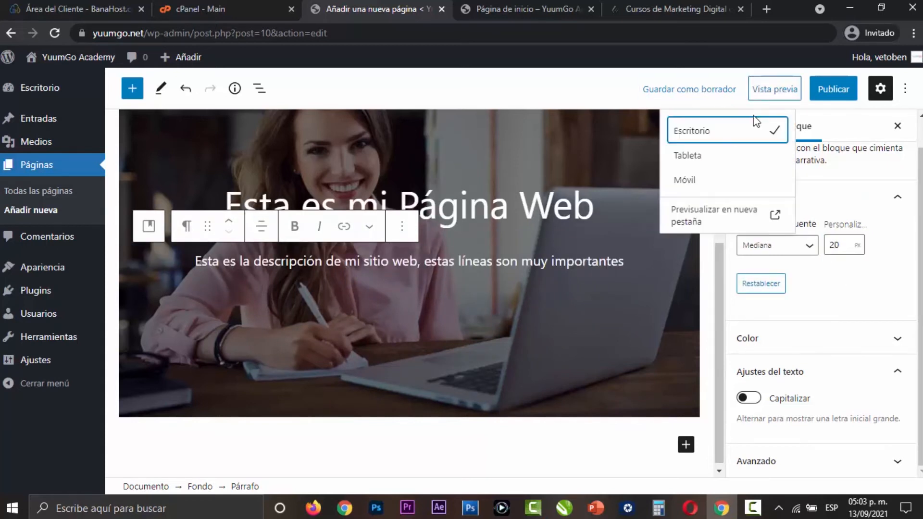
left_click(687, 215)
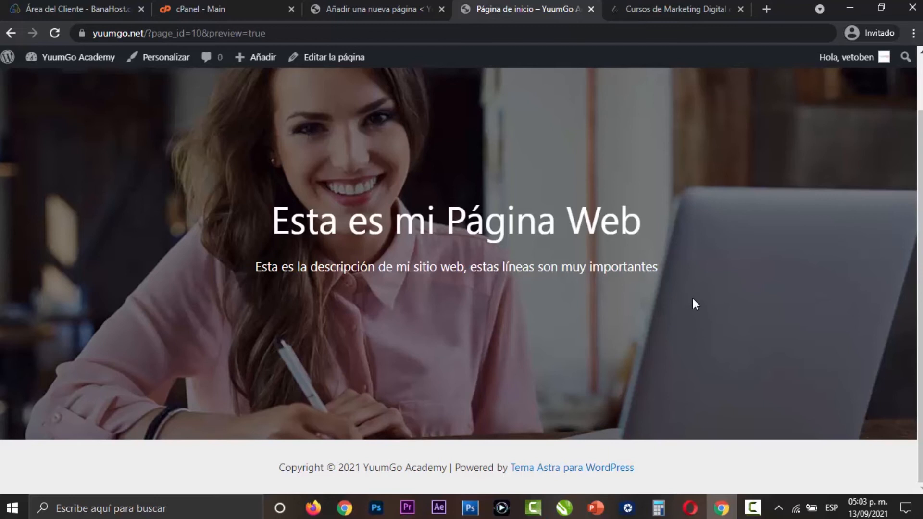
scroll(664, 313, "up", 1)
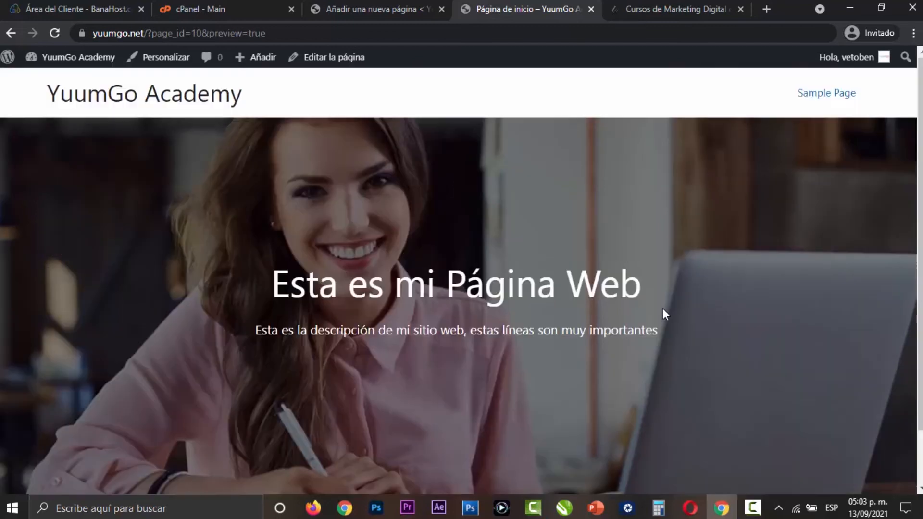
left_click(592, 9)
left_click(382, 14)
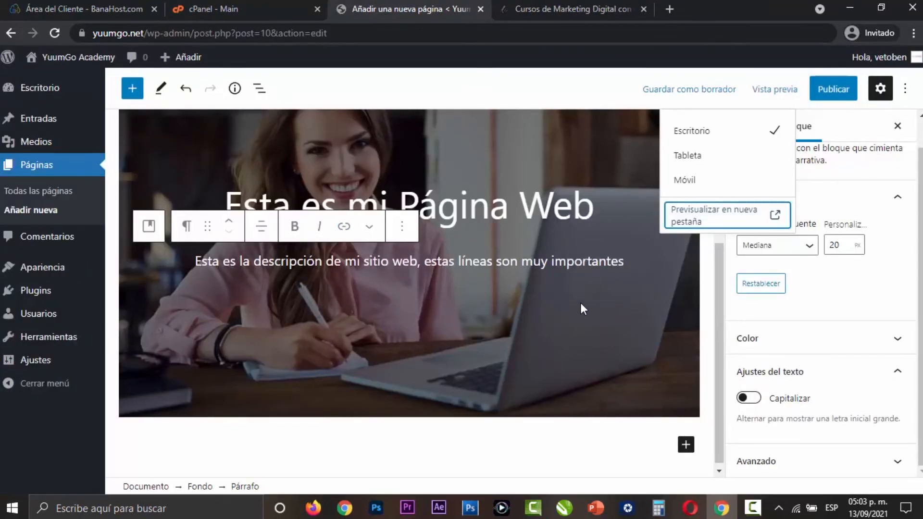
- End the banner description with a period and add a Botones block below it inside the banner
left_click(622, 262)
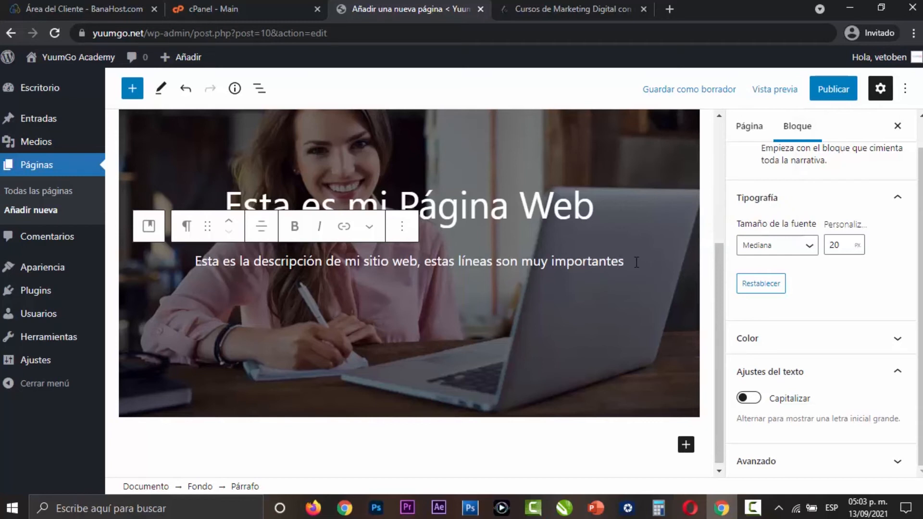
type(".")
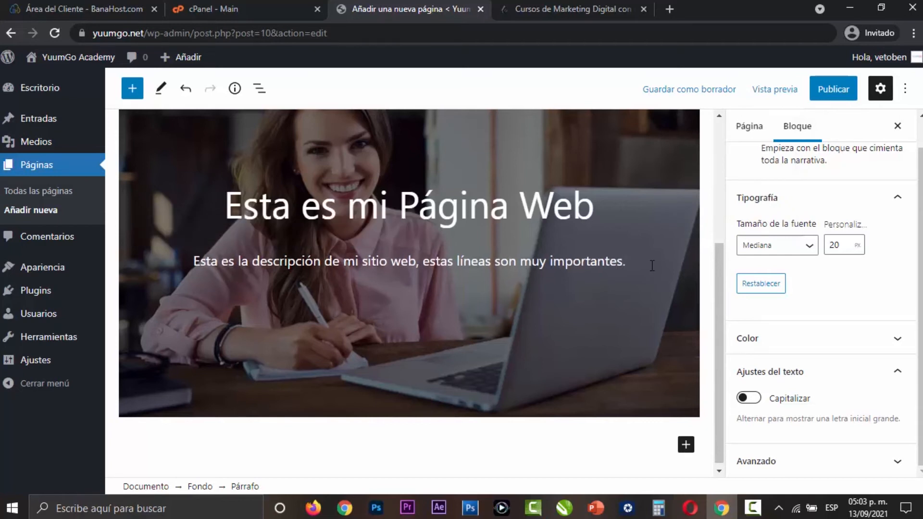
key("Return")
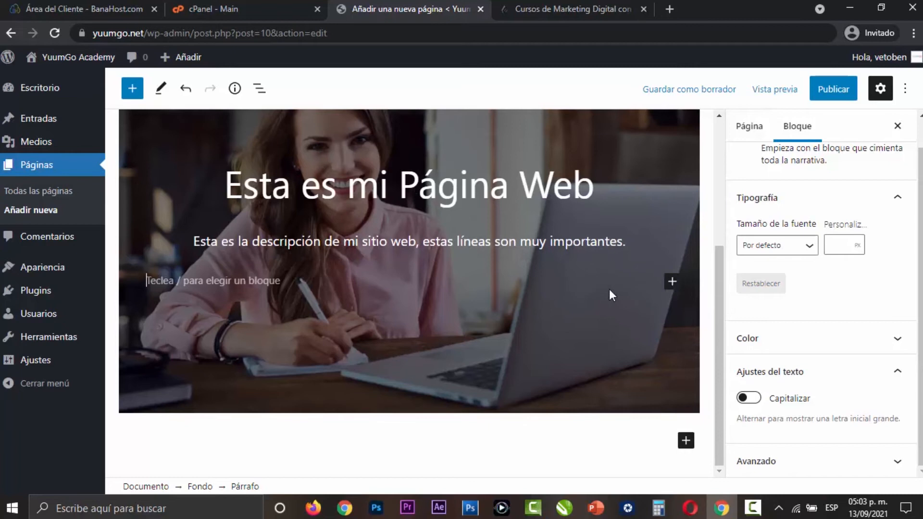
left_click(672, 282)
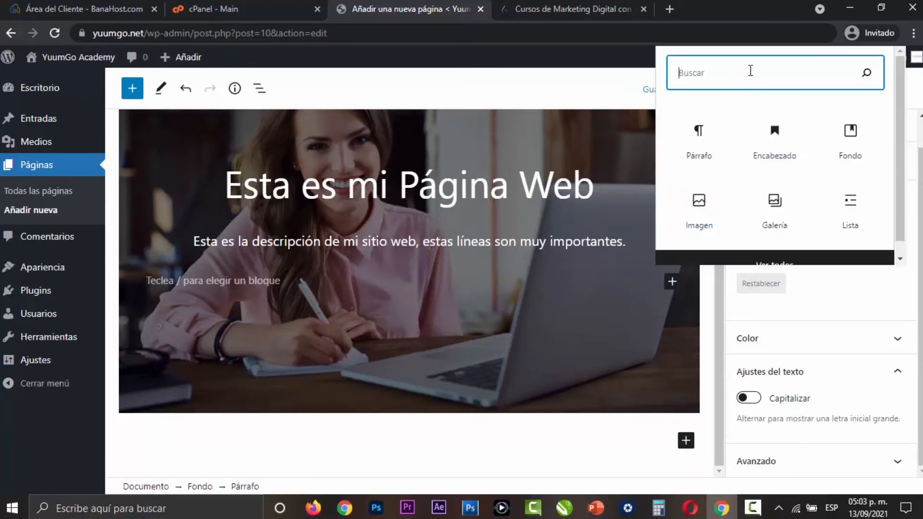
type("bot")
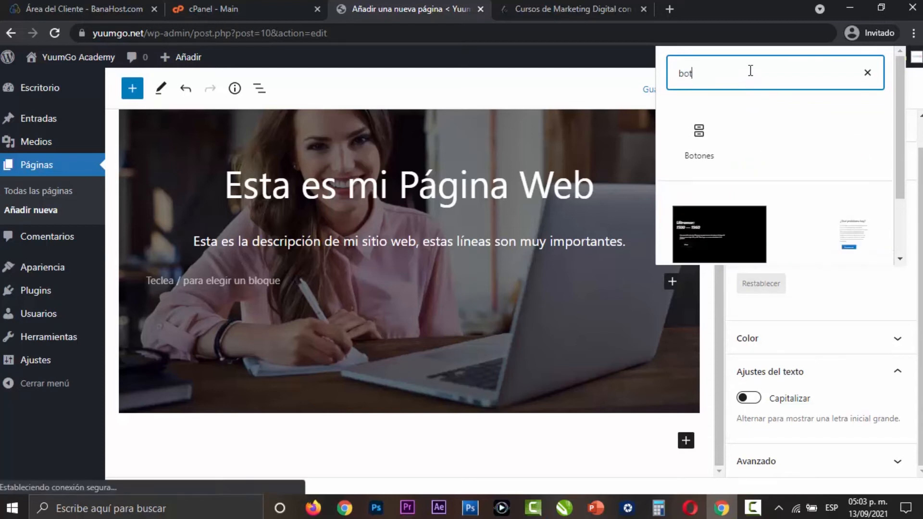
left_click(699, 139)
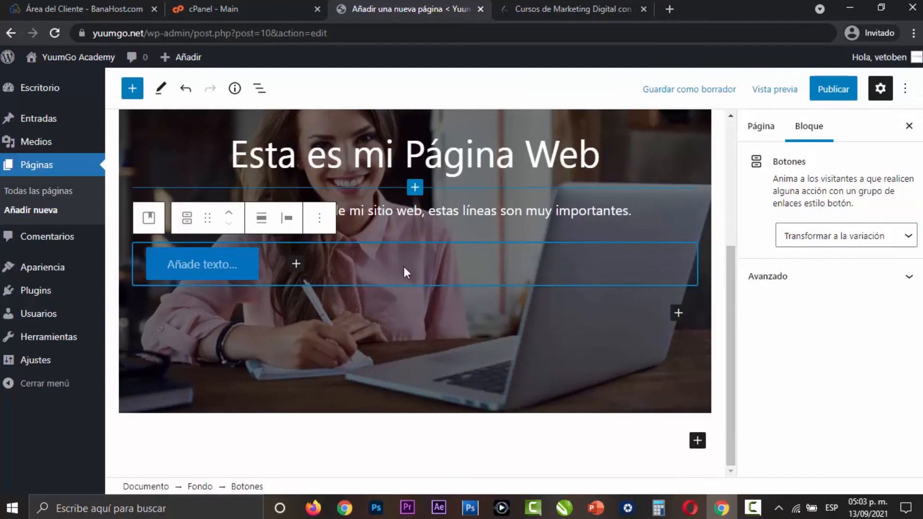
- Label the new button in the banner "Solicitar corización"
left_click(227, 269)
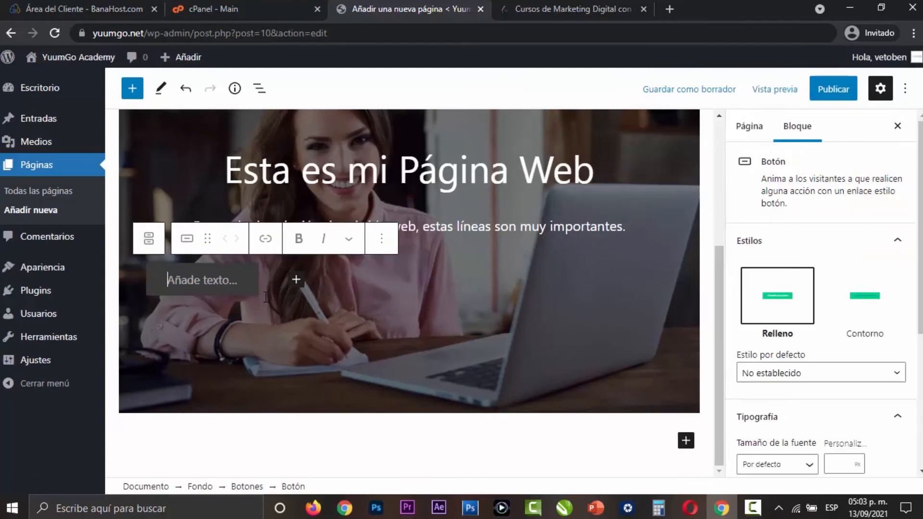
type("Solicitar")
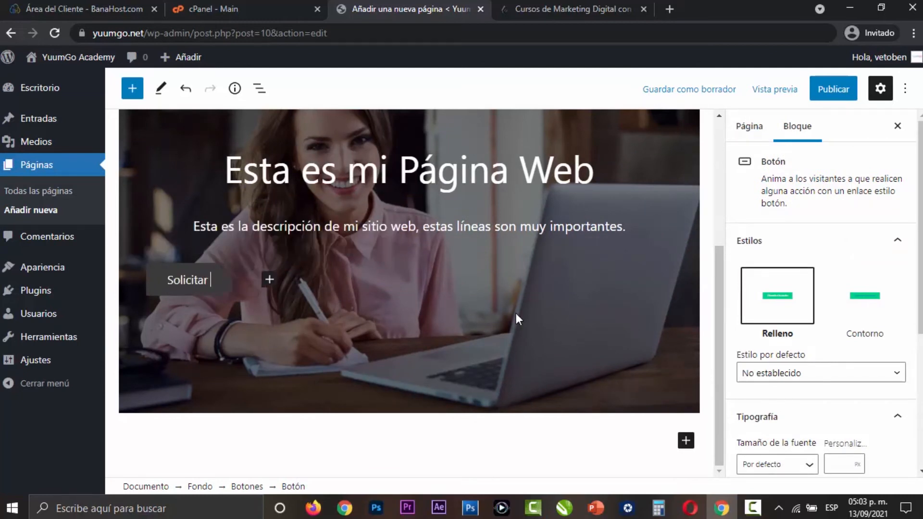
type(" co")
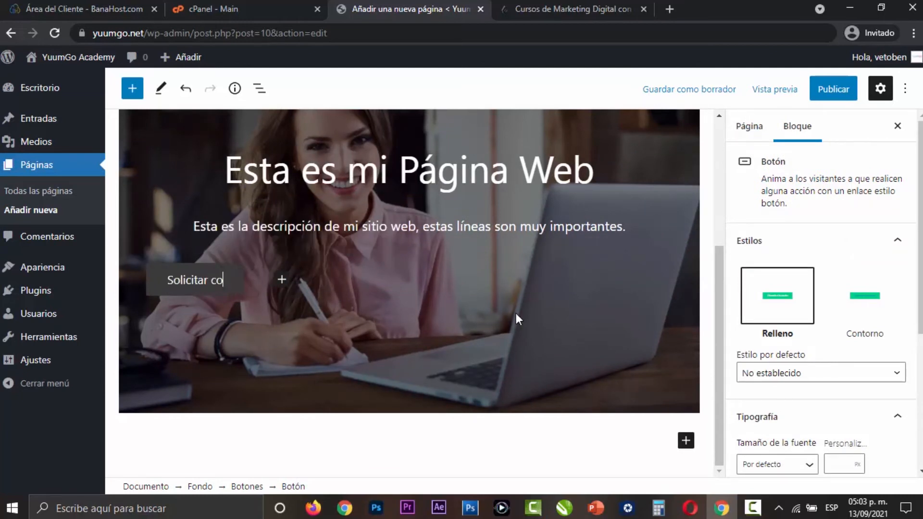
type("rización")
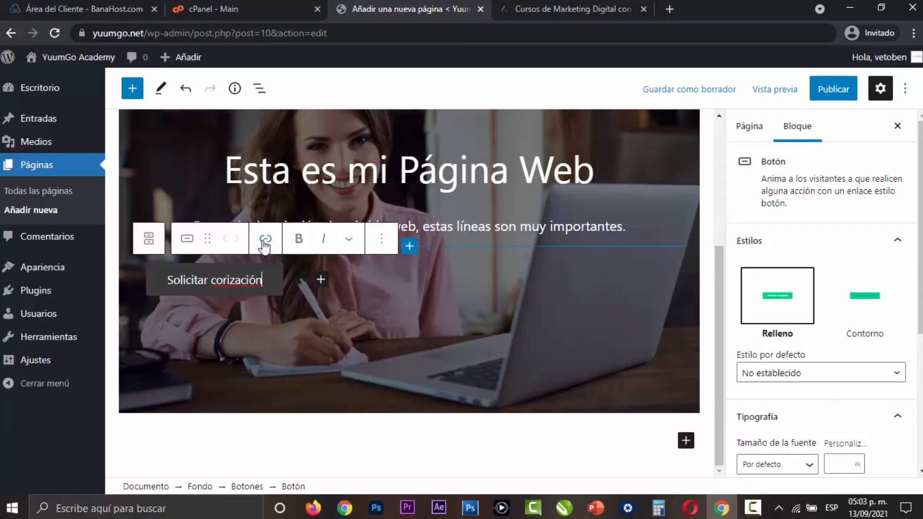
left_click(266, 241)
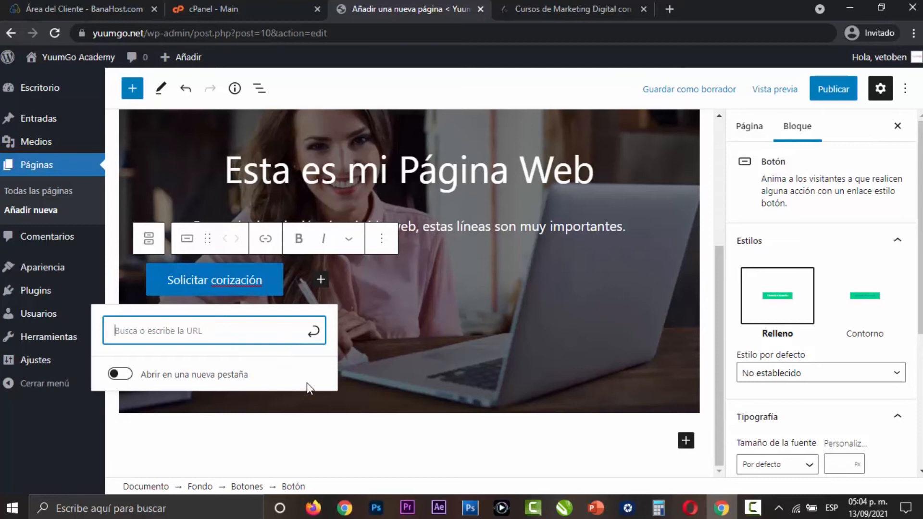
type("https://yuumgo.academy/")
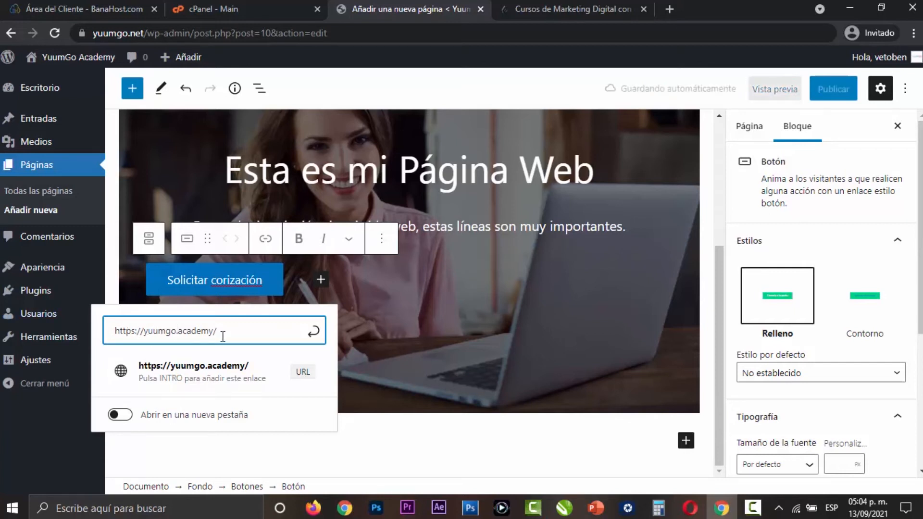
left_click(313, 331)
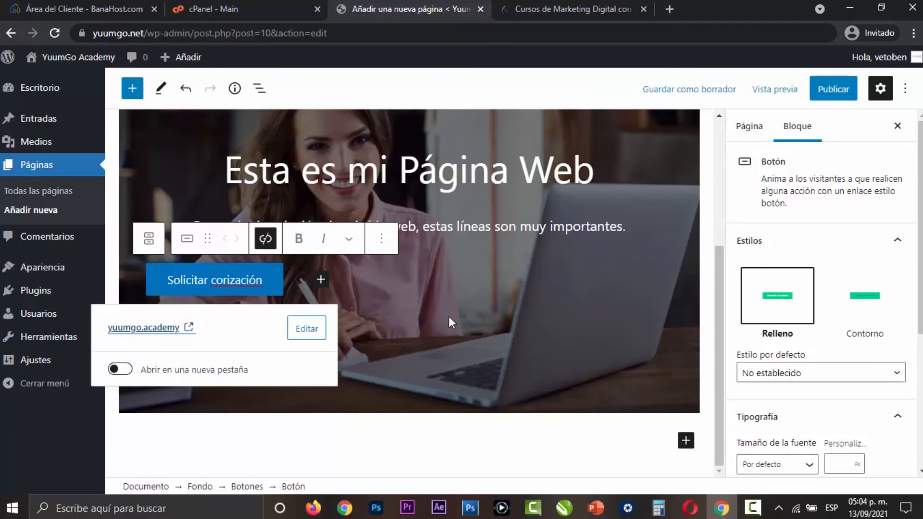
left_click(271, 302)
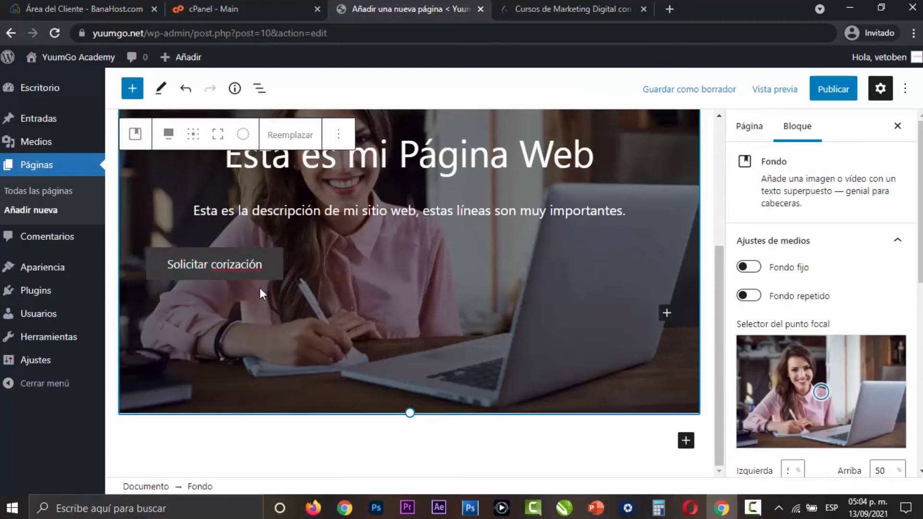
- Correct the spelling of the button label to "Solicitar cotización"
left_click(234, 276)
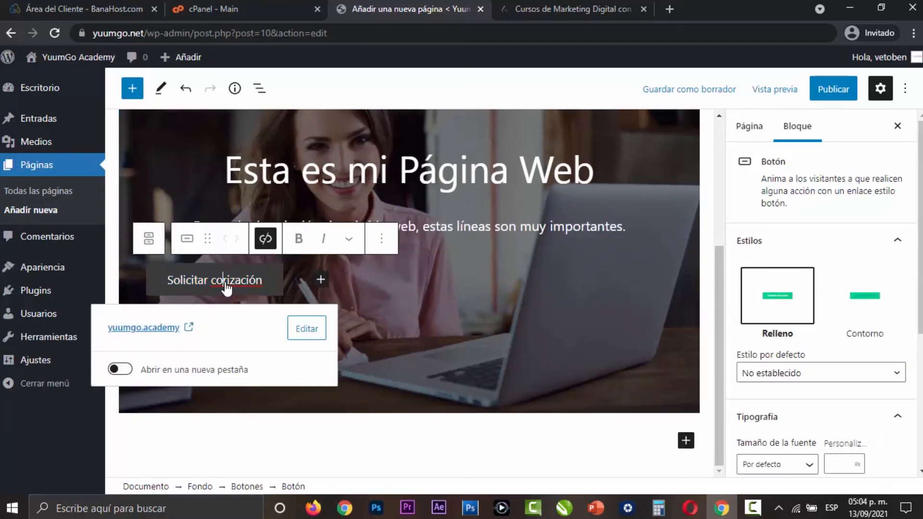
key("Delete")
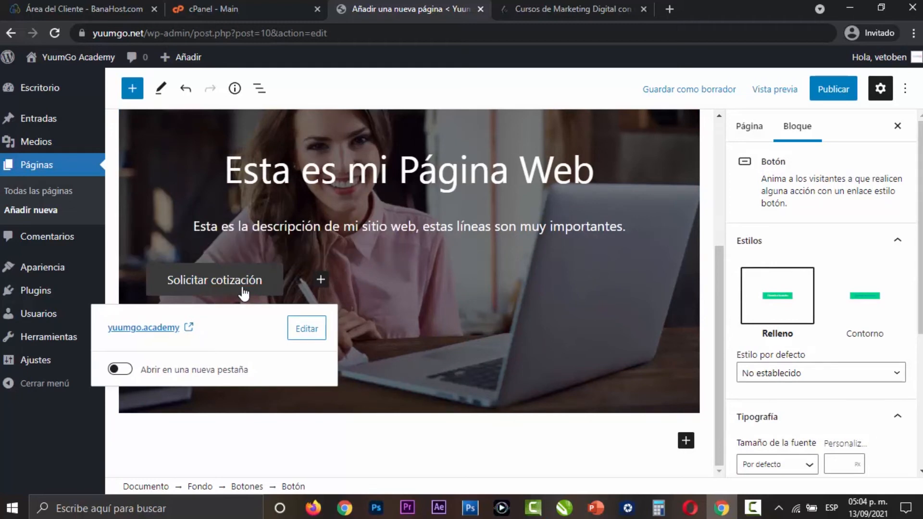
left_click(407, 304)
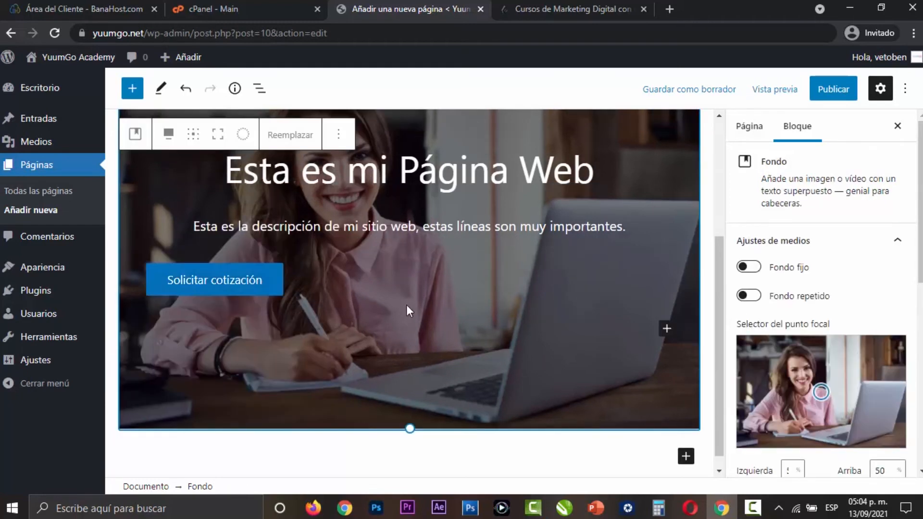
- Justify the Botones block's elements to the center of the banner
left_click(266, 286)
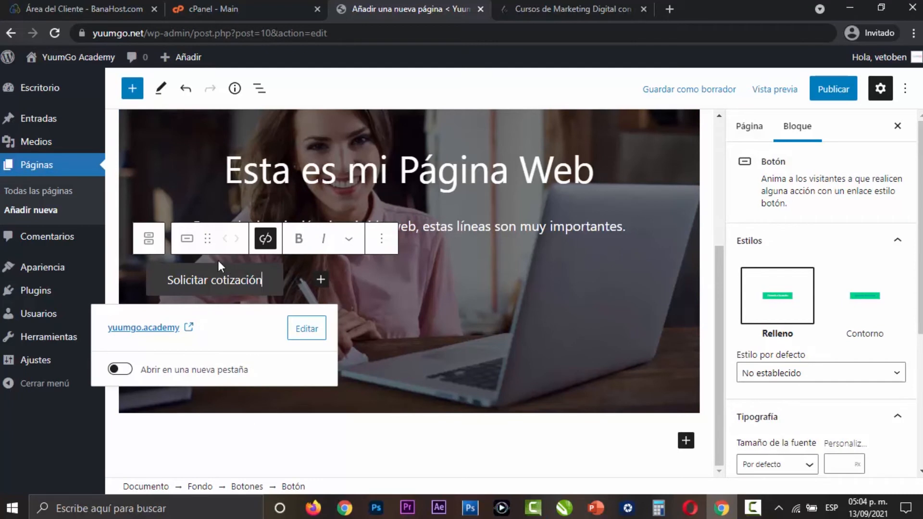
left_click(304, 281)
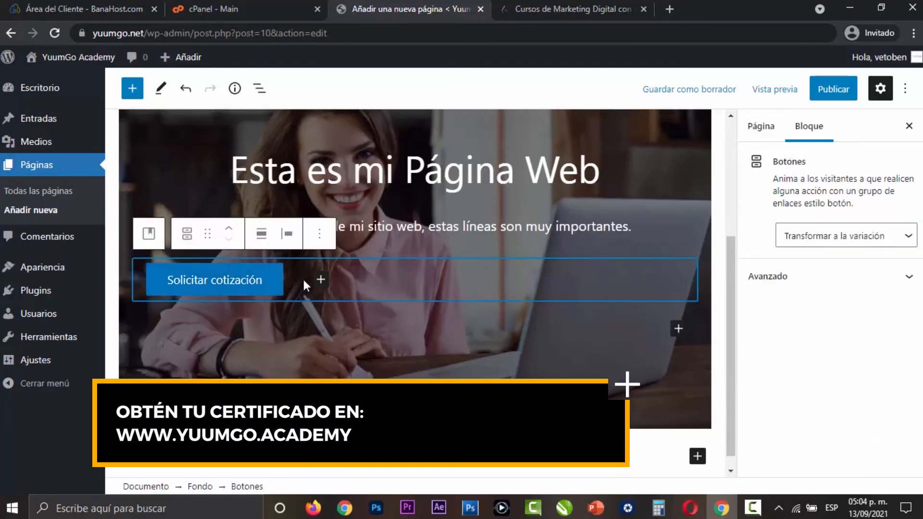
left_click(289, 234)
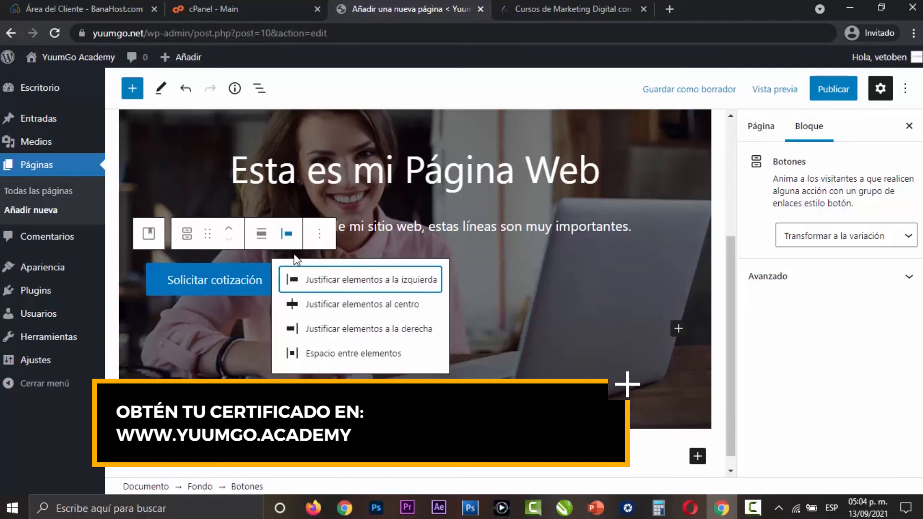
left_click(308, 305)
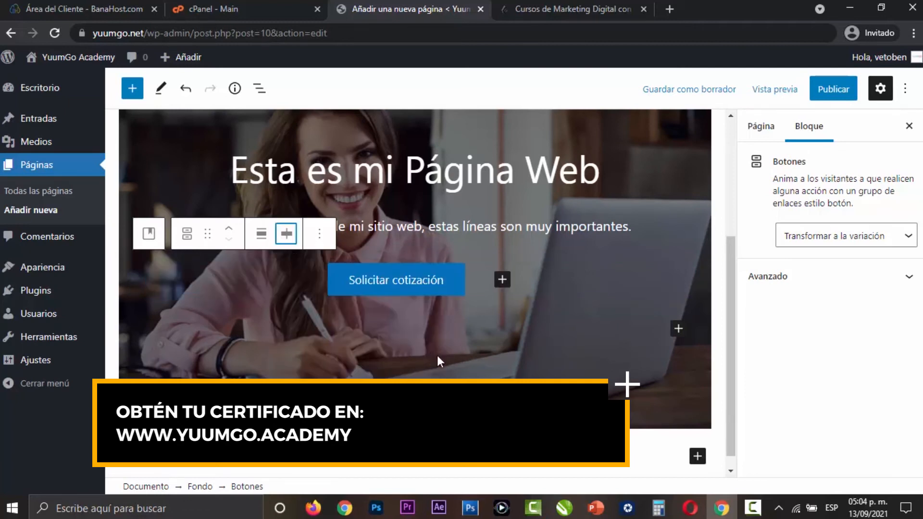
- Set the solid background color of the banner's "Solicitar cotización" button to orange
left_click(443, 293)
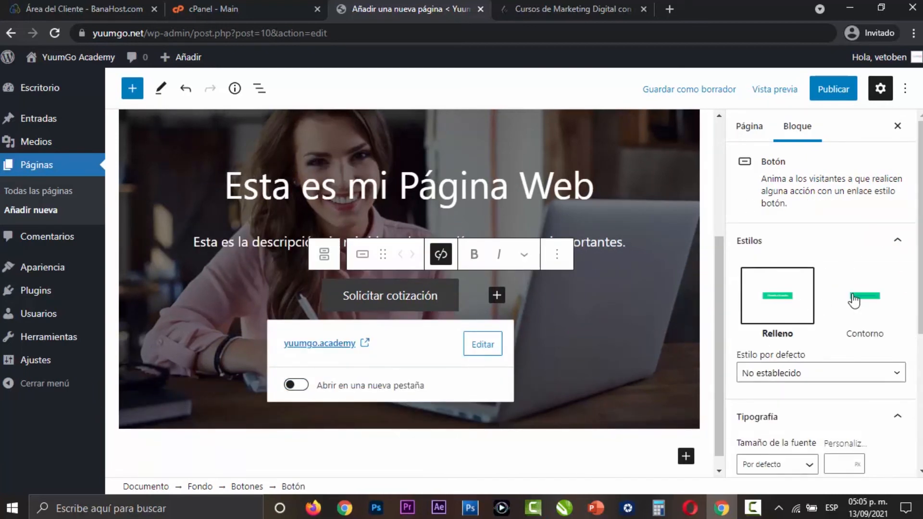
scroll(855, 300, "down", 4)
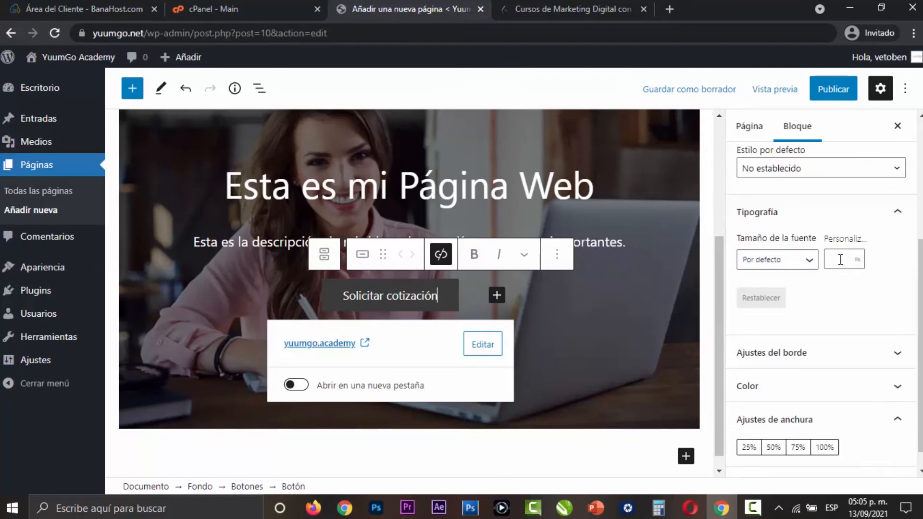
scroll(865, 336, "down", 1)
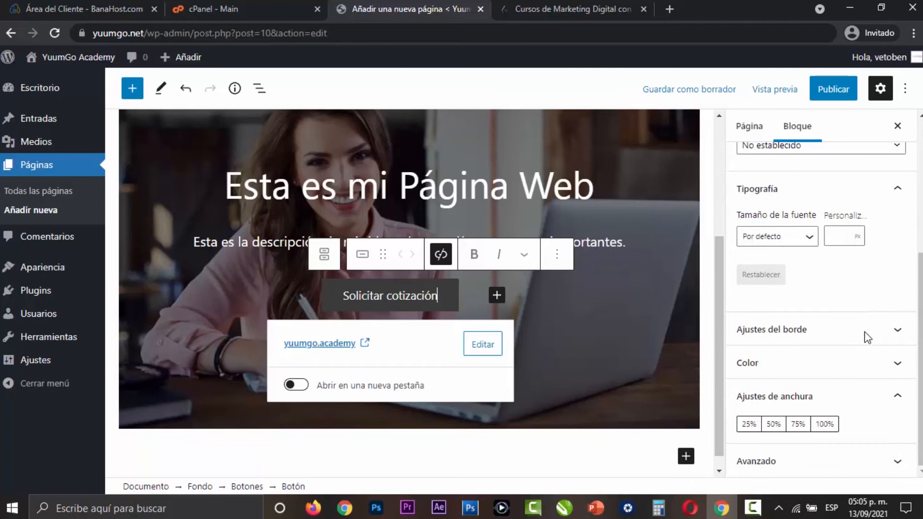
left_click(813, 371)
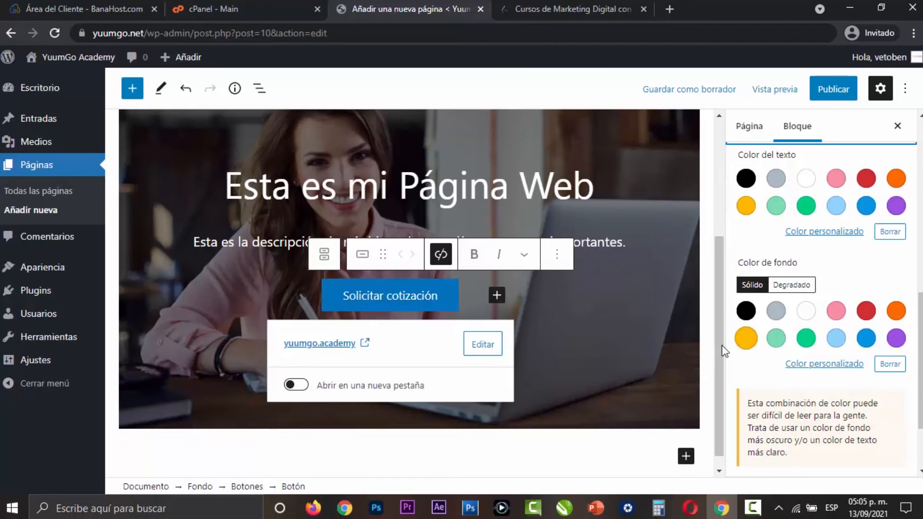
left_click(801, 342)
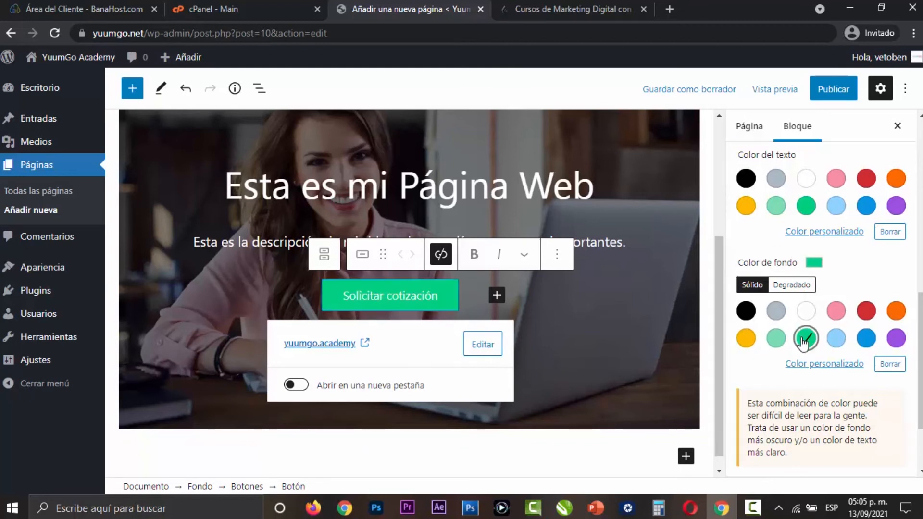
left_click(746, 312)
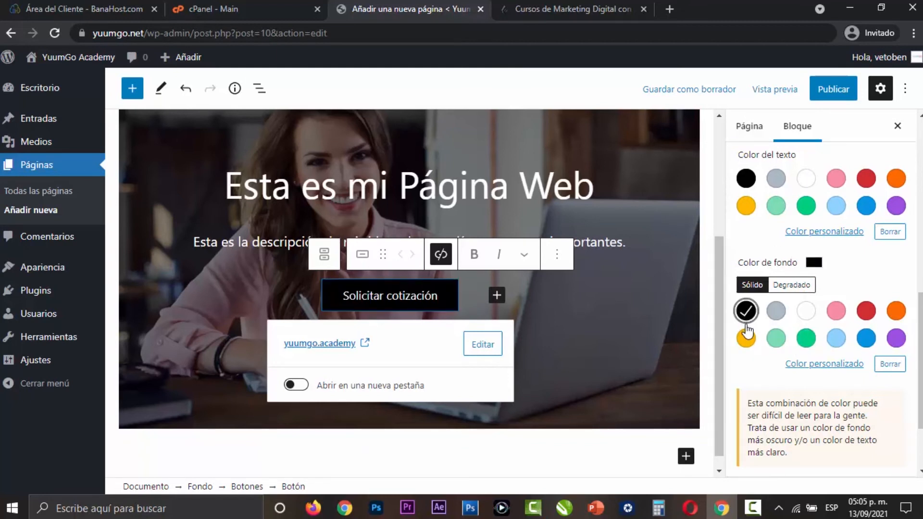
left_click(775, 311)
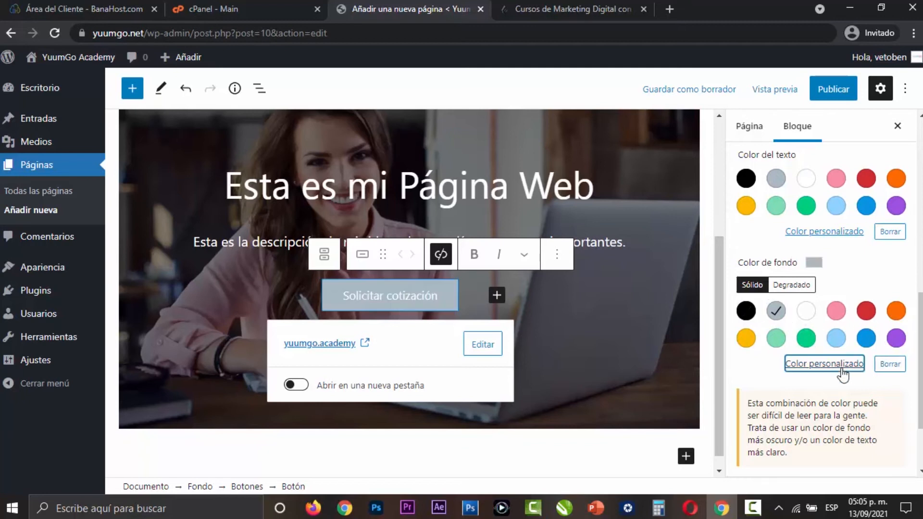
left_click(792, 364)
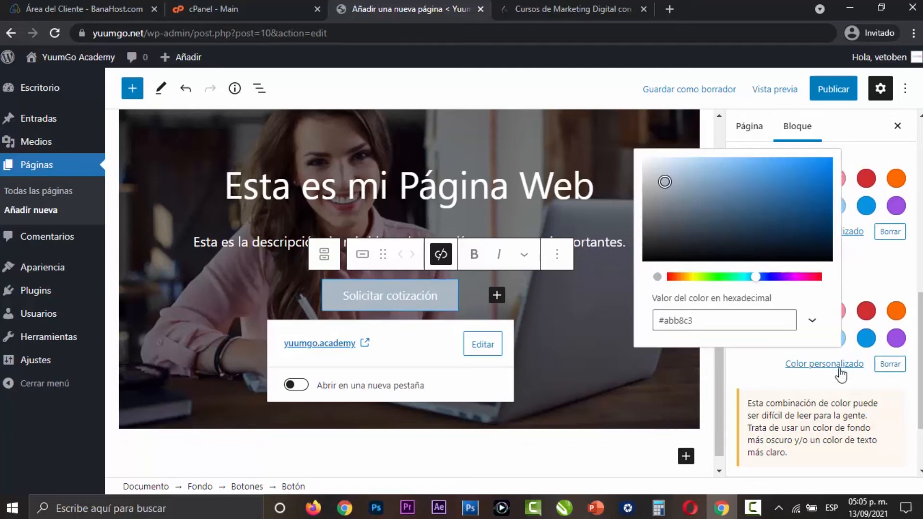
left_click(866, 311)
left_click(896, 311)
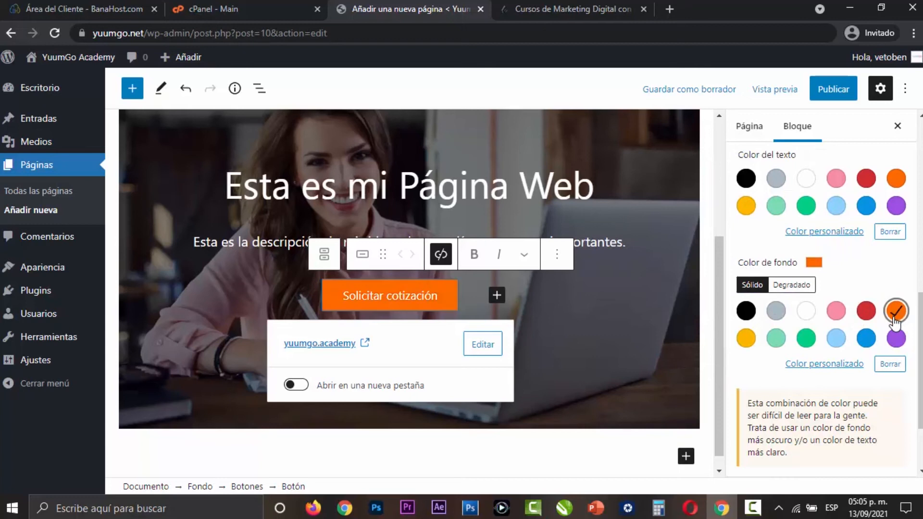
- Save the page as a draft and preview the banner in a new browser tab
left_click(689, 87)
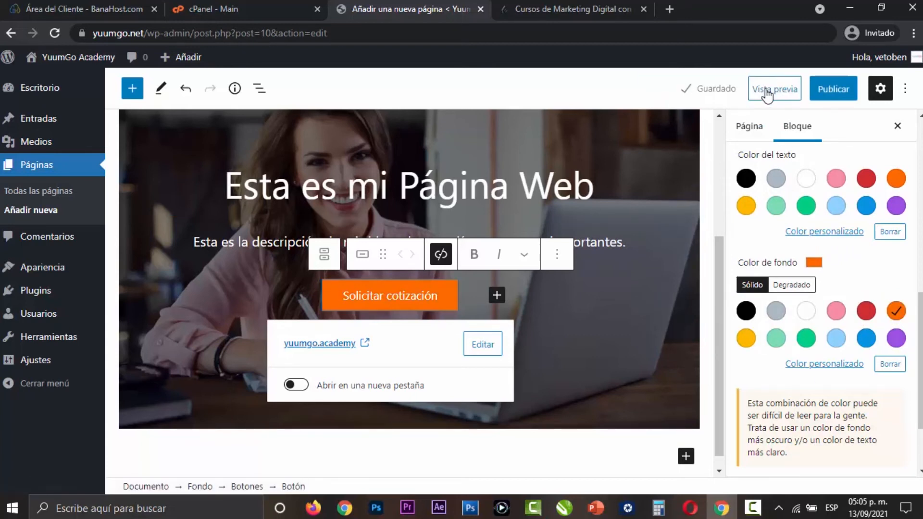
left_click(768, 94)
left_click(741, 219)
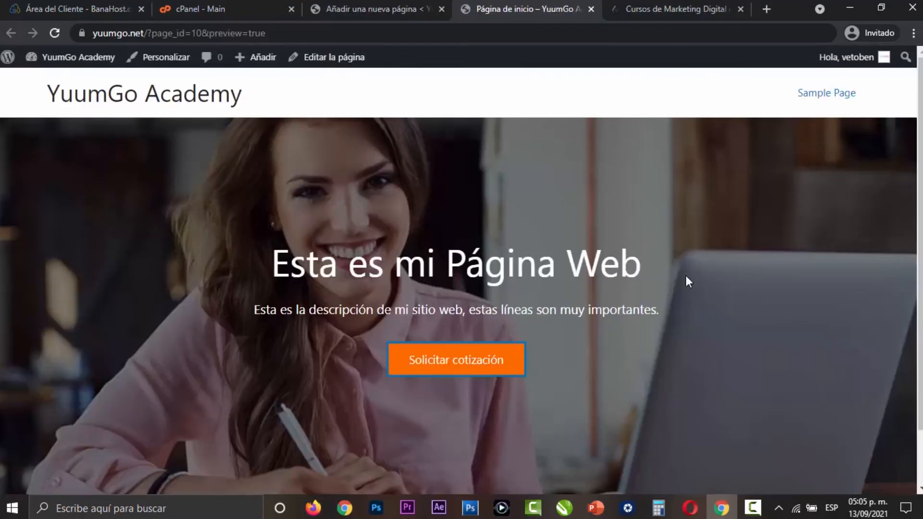
scroll(693, 278, "down", 2)
scroll(687, 282, "up", 2)
scroll(687, 283, "down", 2)
scroll(687, 283, "up", 2)
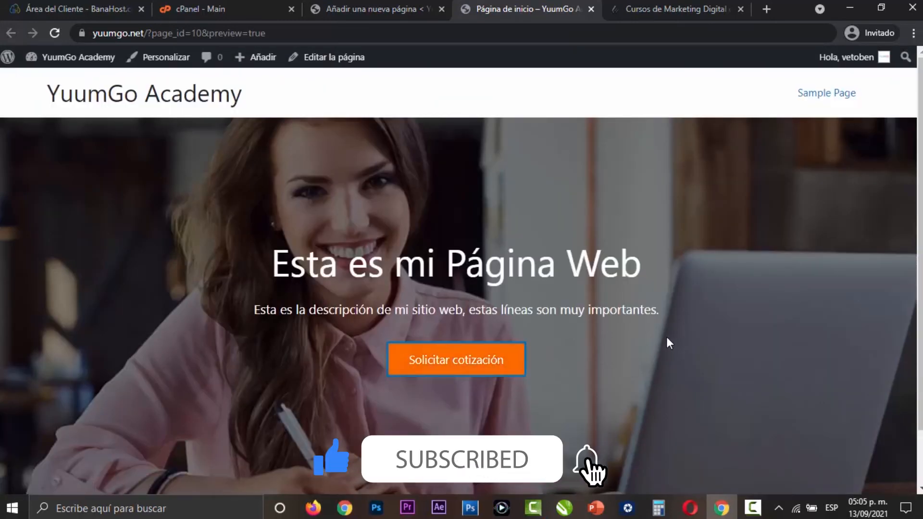
scroll(663, 339, "down", 2)
- Return to the page editor and set the banner button's border radius to 5
left_click(407, 15)
scroll(779, 367, "up", 5)
left_click(788, 368)
scroll(813, 367, "down", 3)
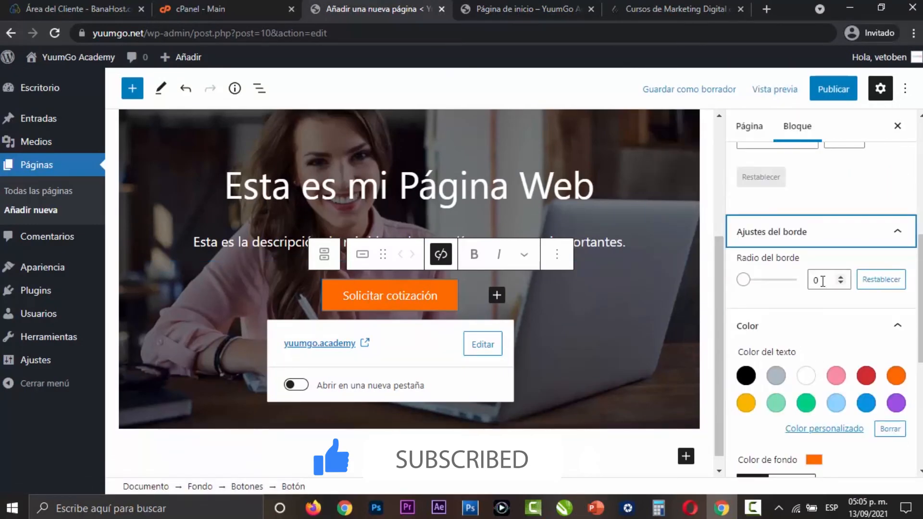
left_click(502, 11)
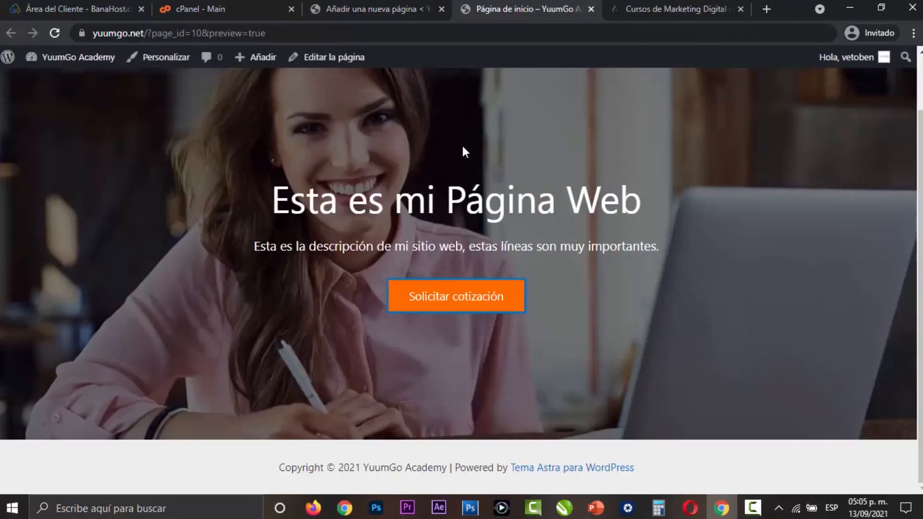
left_click(417, 3)
double_click(823, 280)
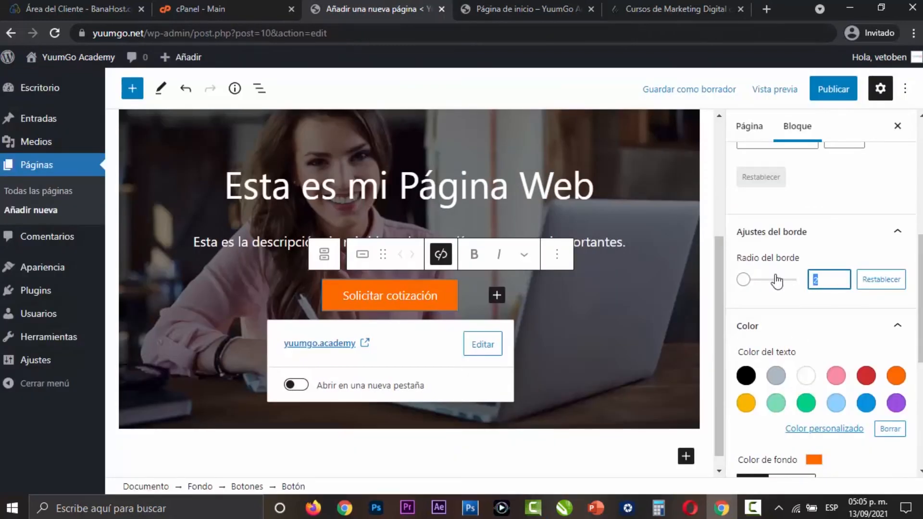
type("5")
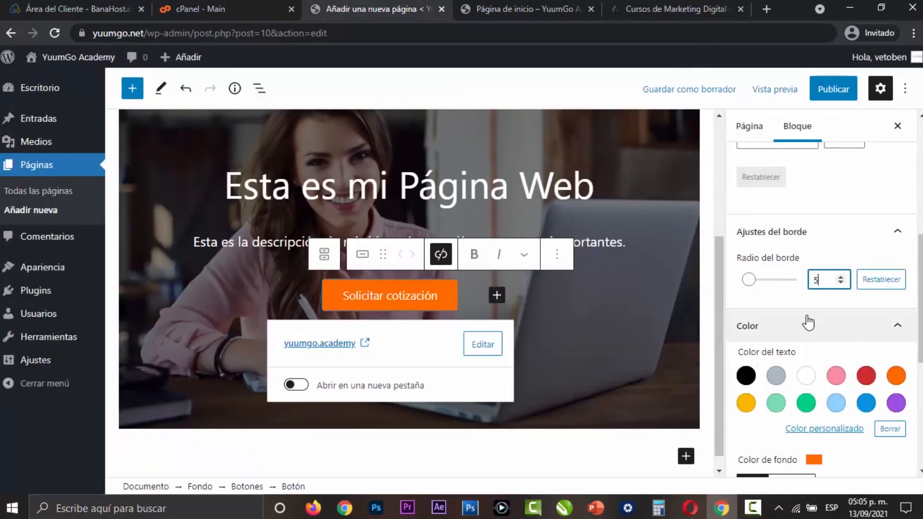
- Preview the page with the rounded button in a new tab and return to the editor
left_click(775, 89)
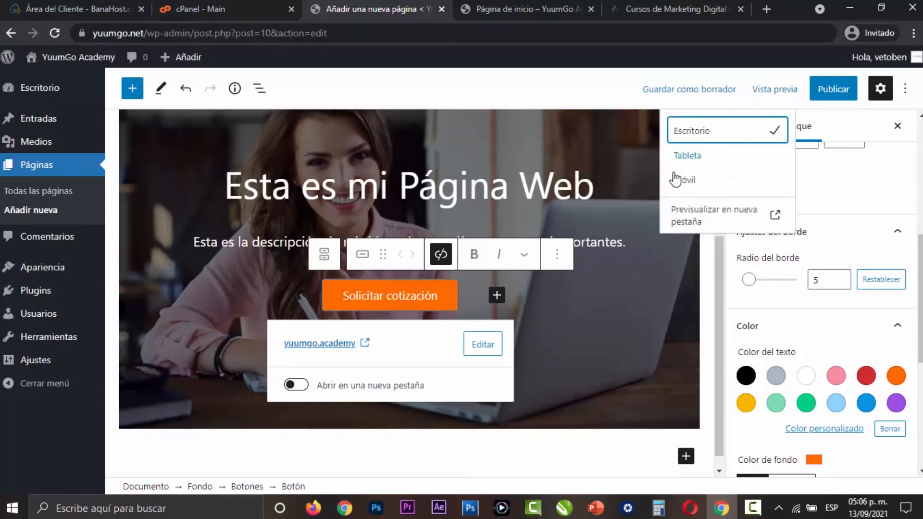
left_click(682, 213)
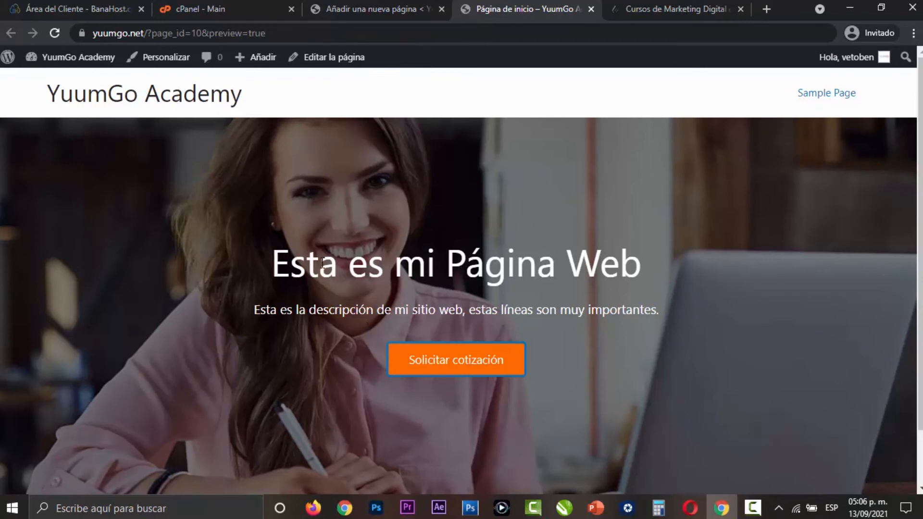
left_click(382, 6)
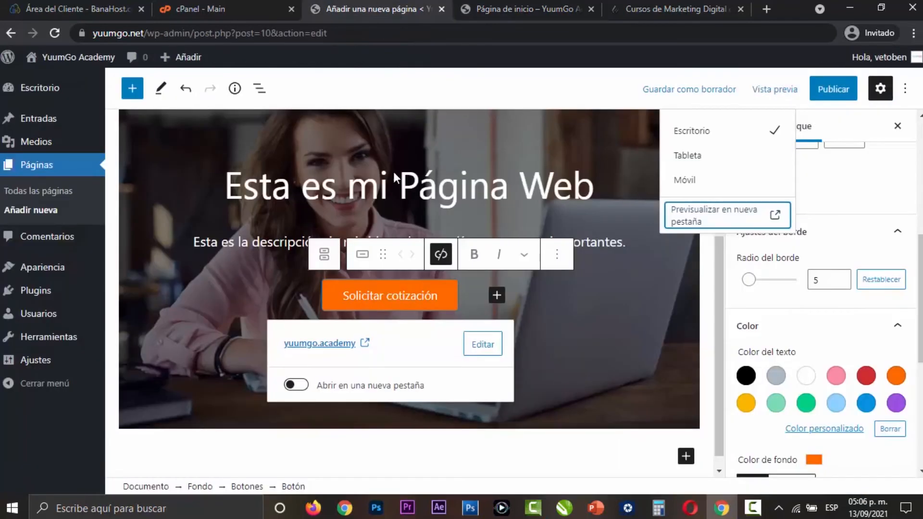
- Add a Columnas block with three equal columns below the banner
left_click(655, 382)
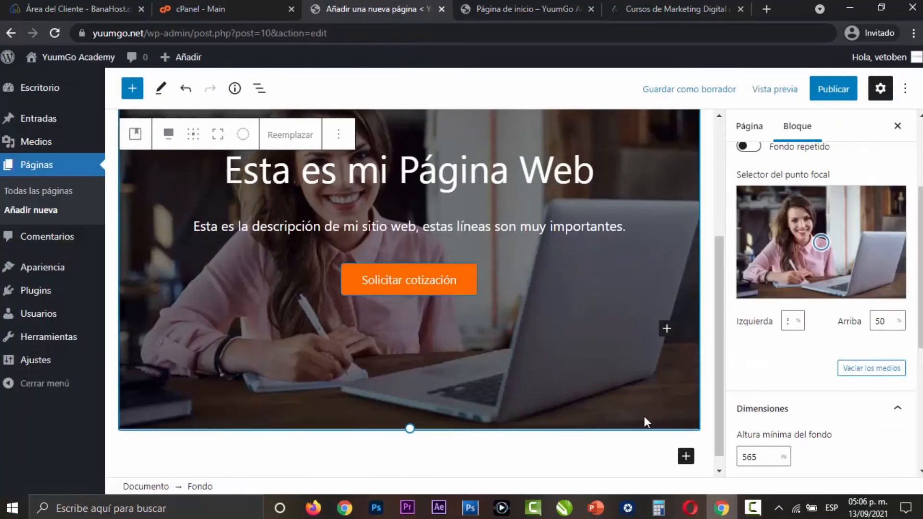
scroll(668, 433, "down", 1)
left_click(685, 441)
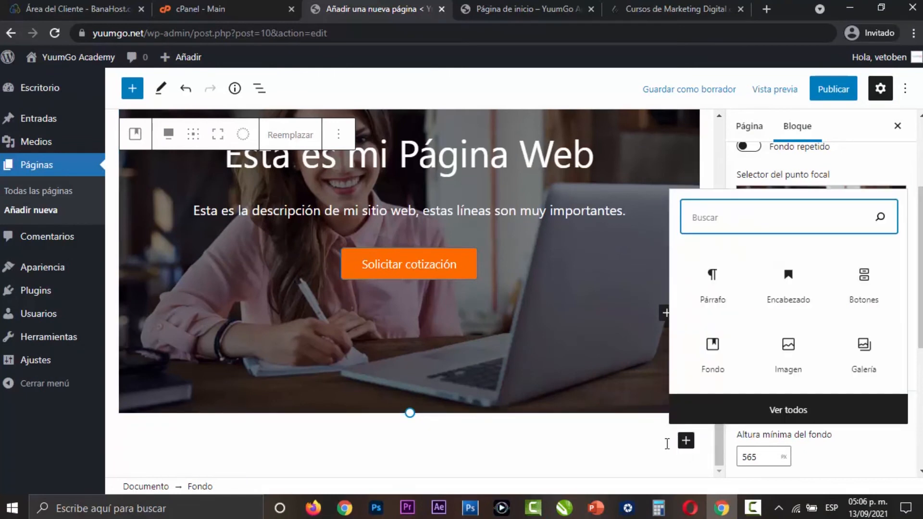
type("colum")
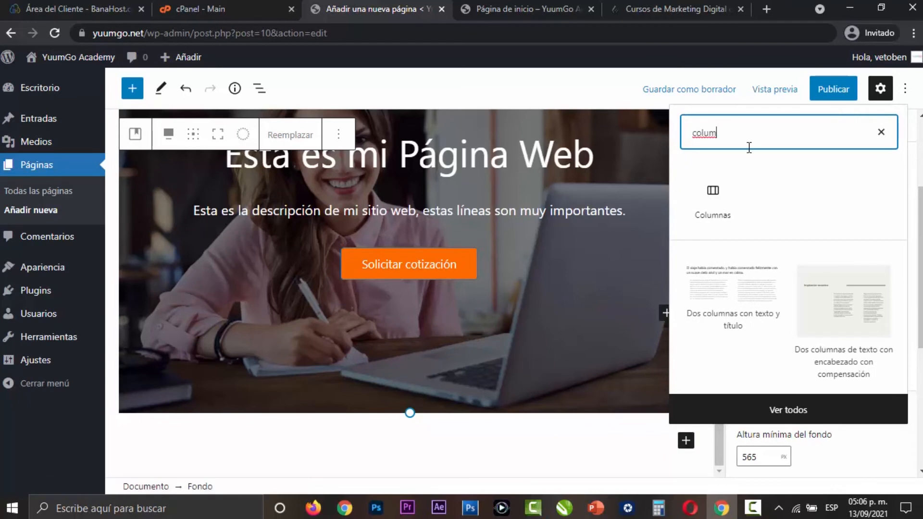
left_click(698, 199)
left_click(421, 368)
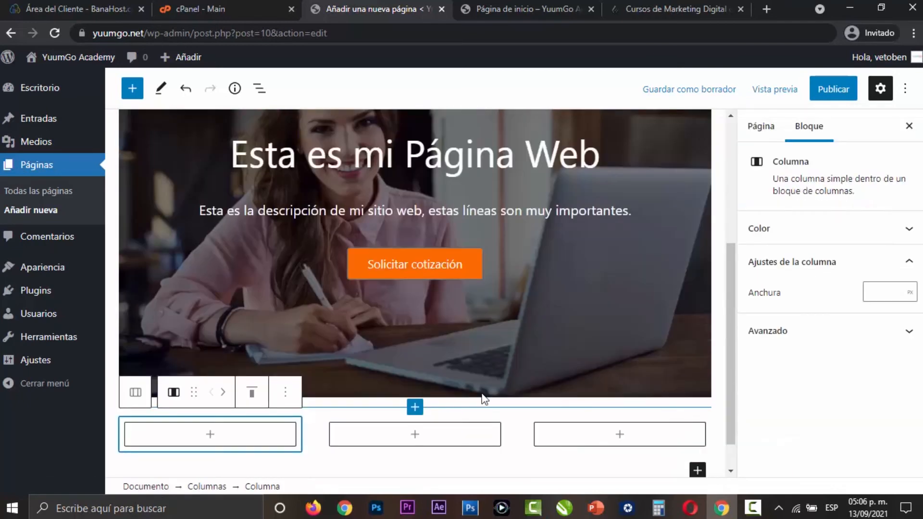
- Upload the certificate icon into an Imagen block in the first column and center it
scroll(619, 345, "down", 1)
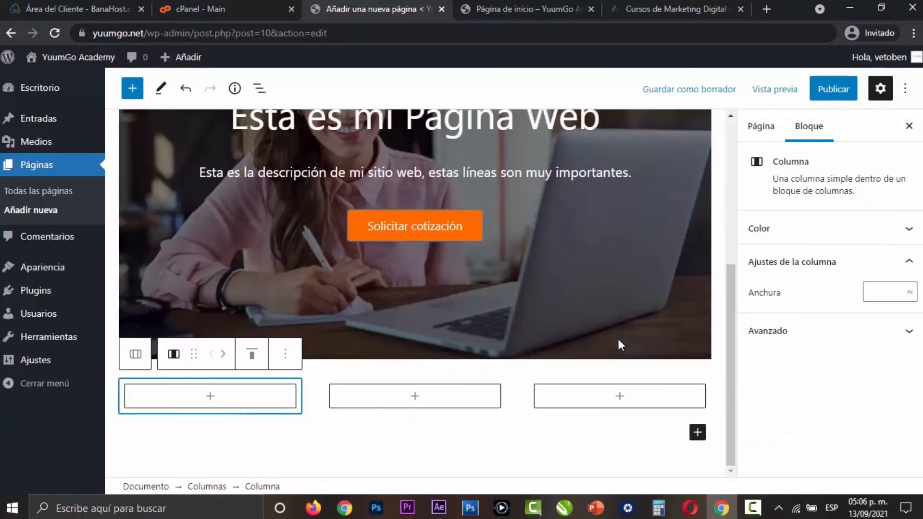
left_click(209, 396)
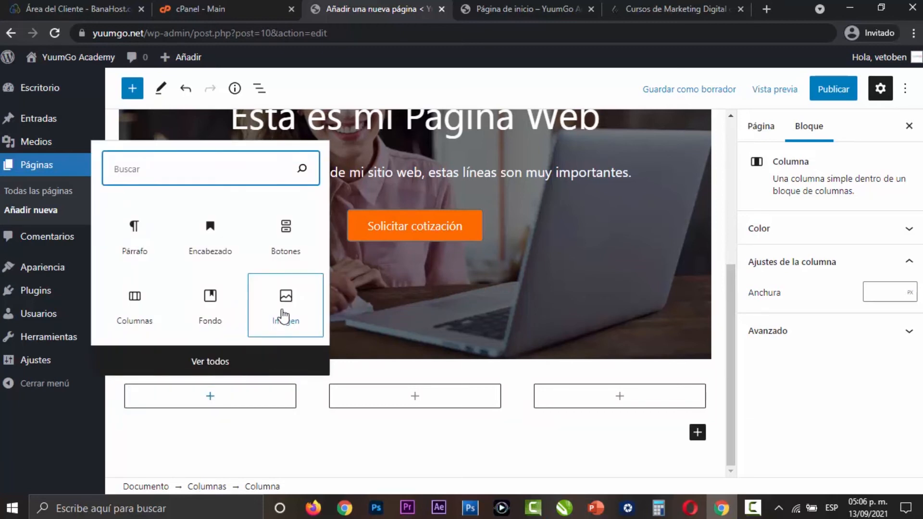
left_click(283, 310)
left_click(158, 282)
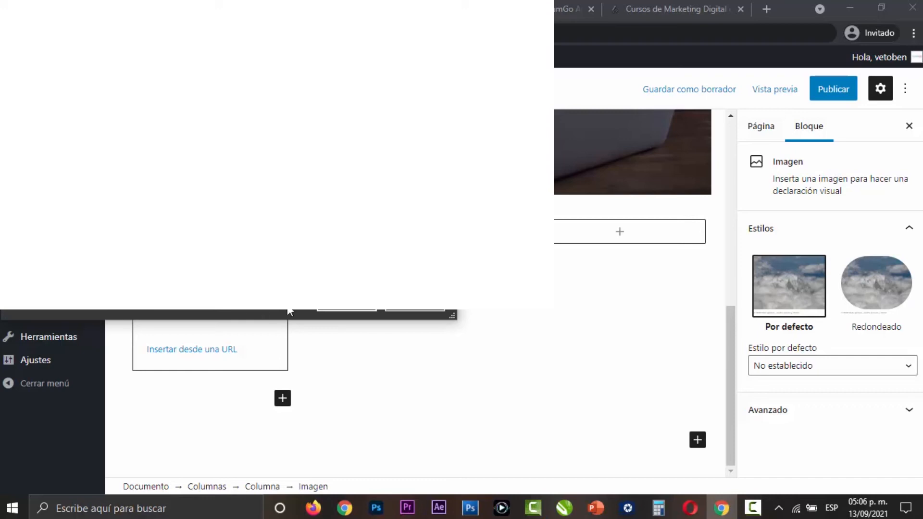
left_click(329, 305)
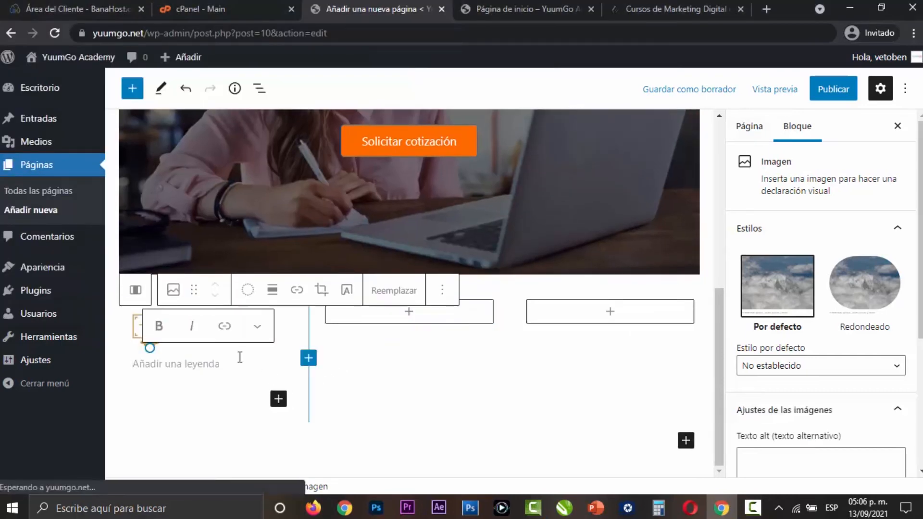
left_click(272, 289)
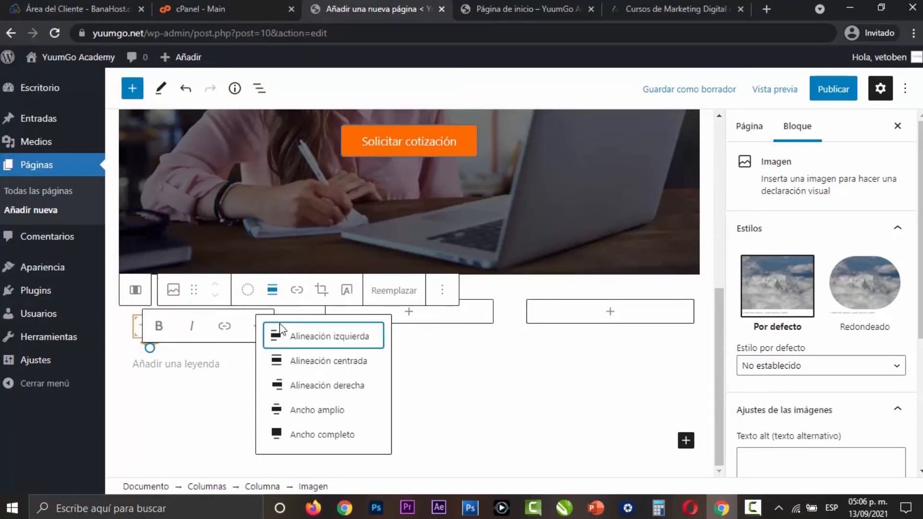
left_click(325, 361)
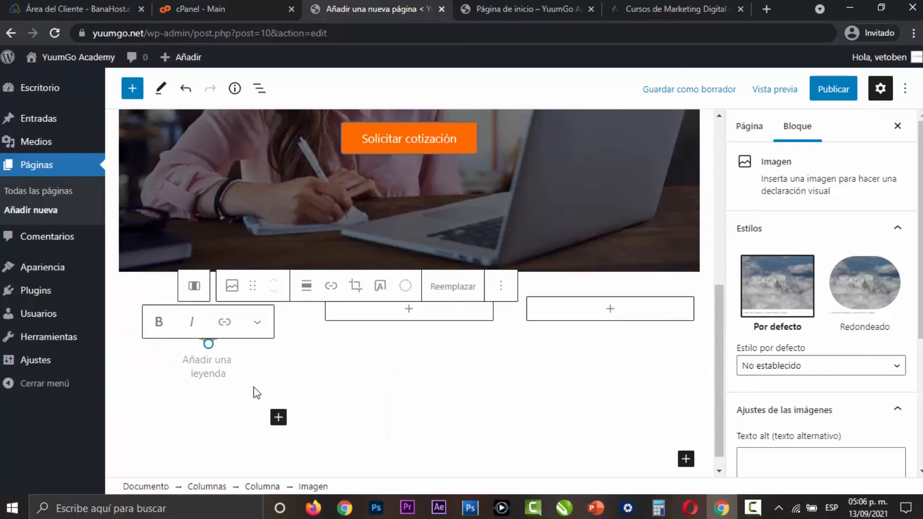
- Add a paragraph reading "Certificado" under the icon in the first column
left_click(256, 411)
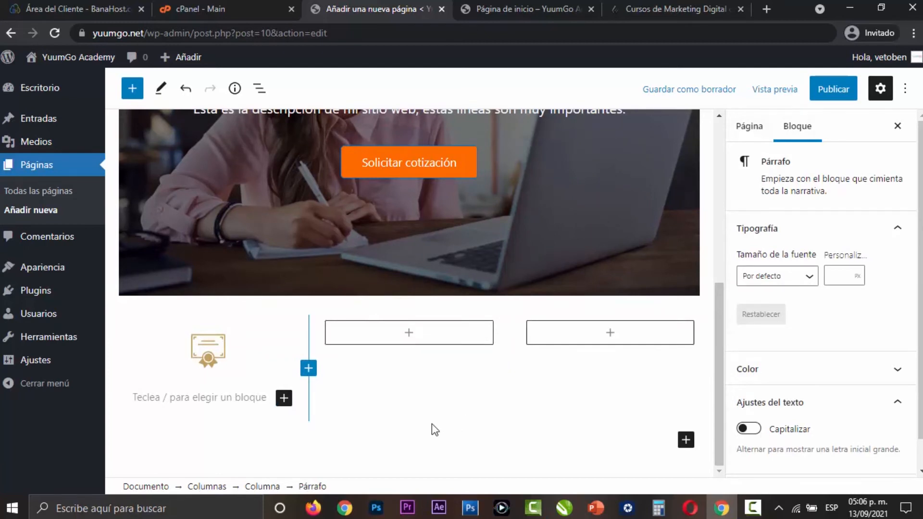
scroll(432, 423, "up", 5)
scroll(405, 344, "down", 5)
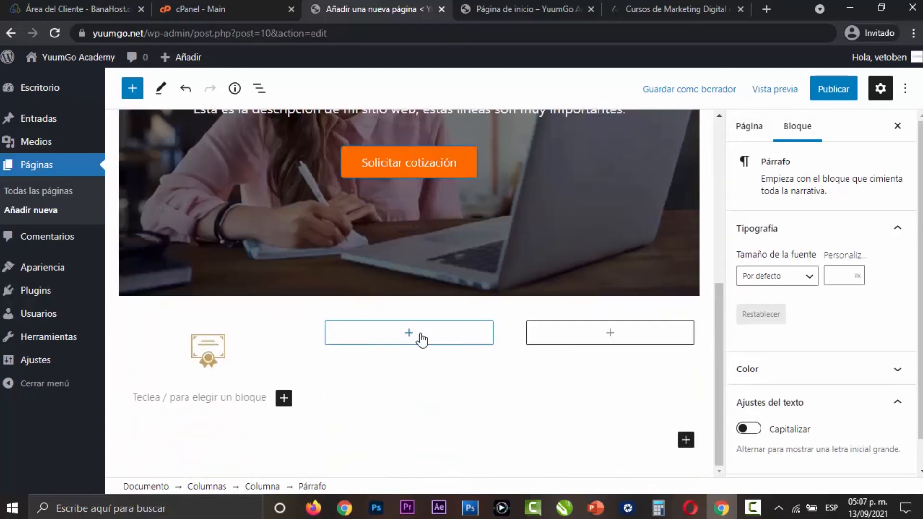
type("Certificado")
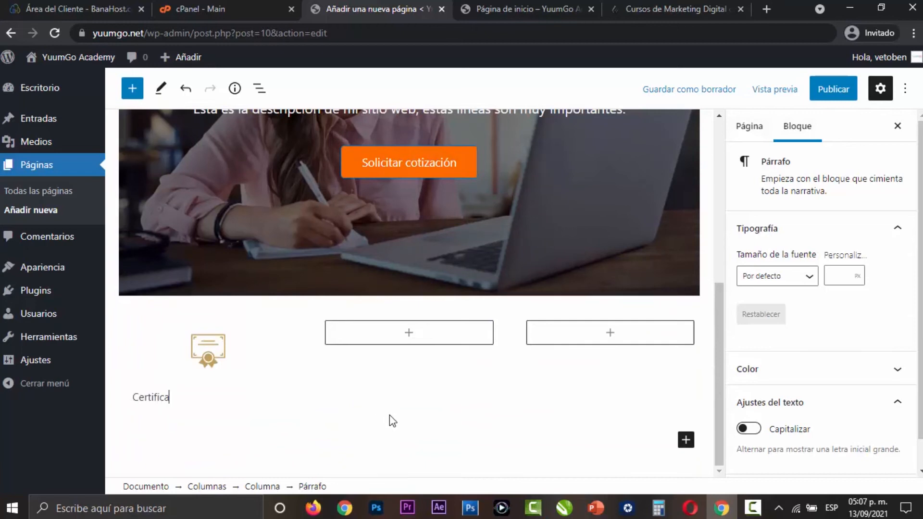
- Format the "Certificado" paragraph as bold, centered text with a custom font size of 25 px
double_click(172, 397)
left_click(281, 379)
left_click(248, 367)
left_click(298, 437)
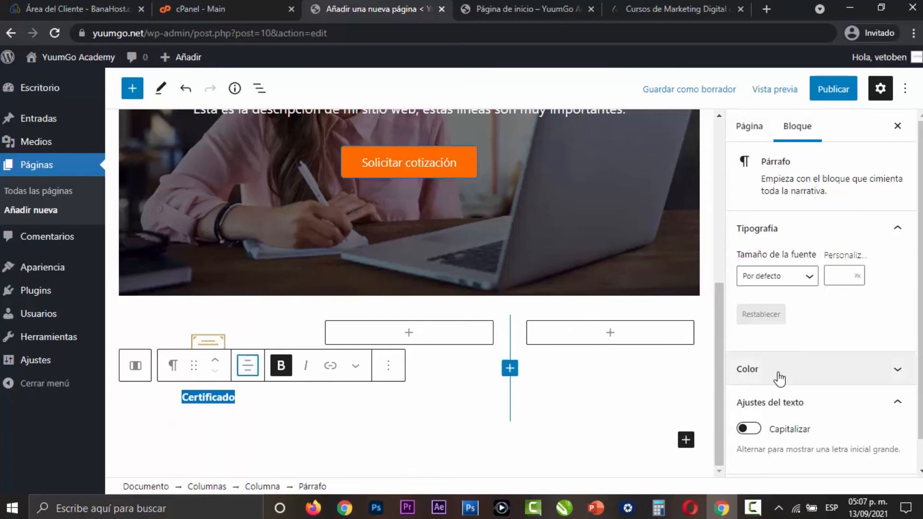
left_click(840, 279)
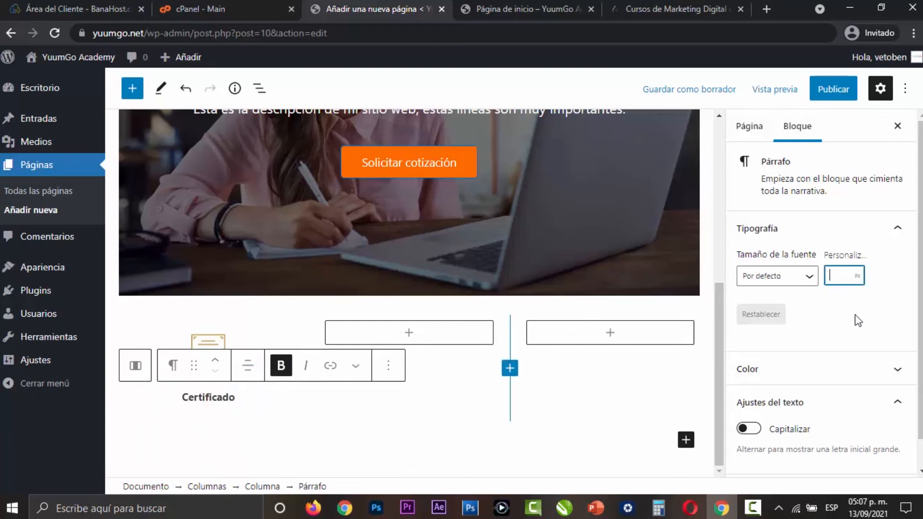
type("25")
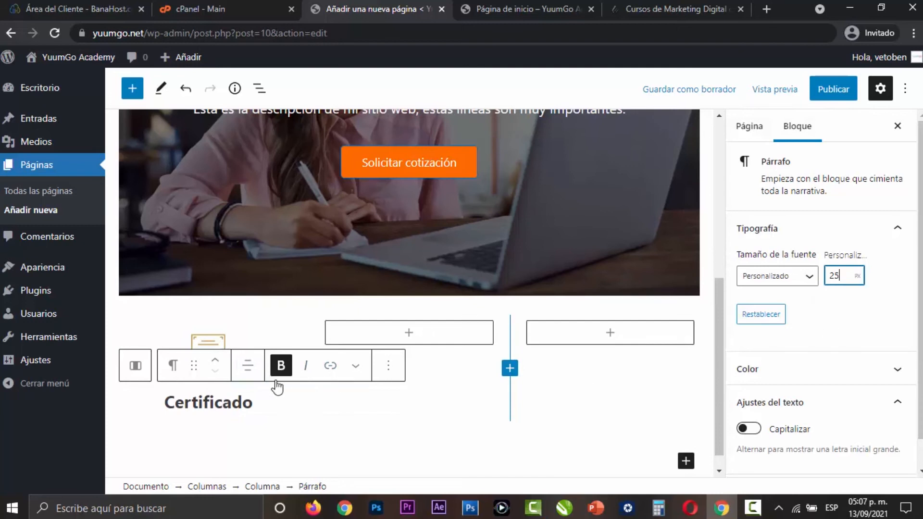
- Set the "Certificado" text color to black and add the paragraph "Nuestros productos tienen certificado de calidad." below it
left_click(783, 375)
left_click(753, 289)
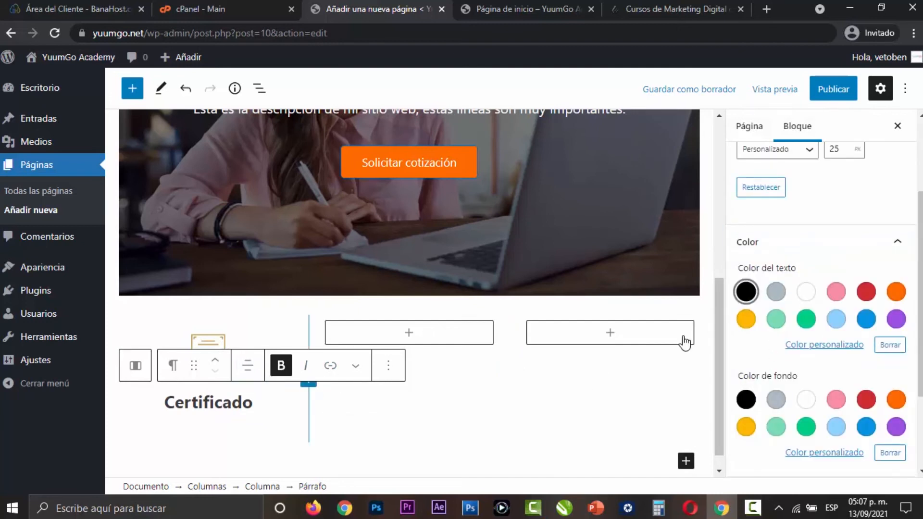
left_click(284, 400)
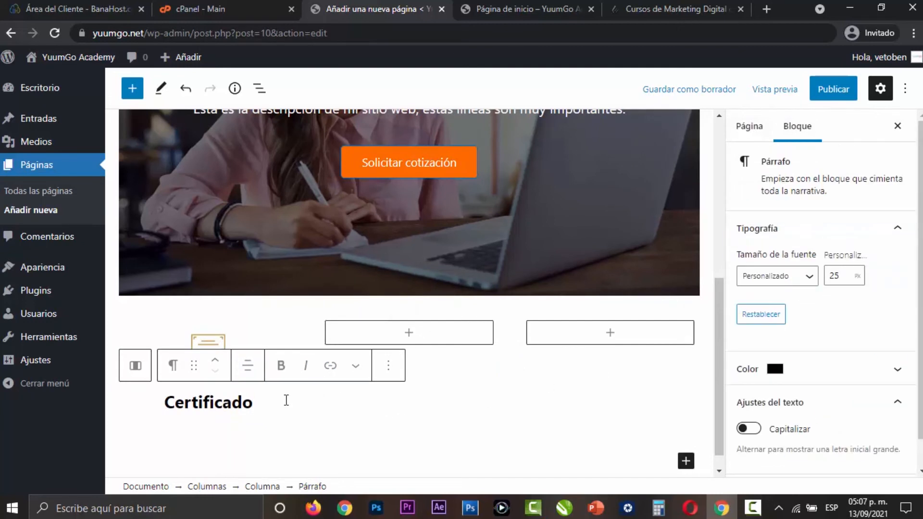
key("Return")
type("Nuestros productos ")
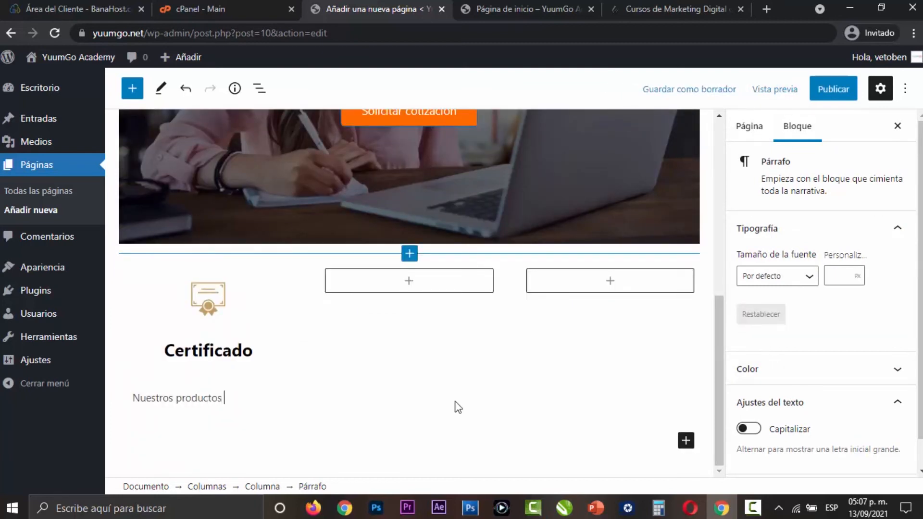
type("tienen certificado de calidad.")
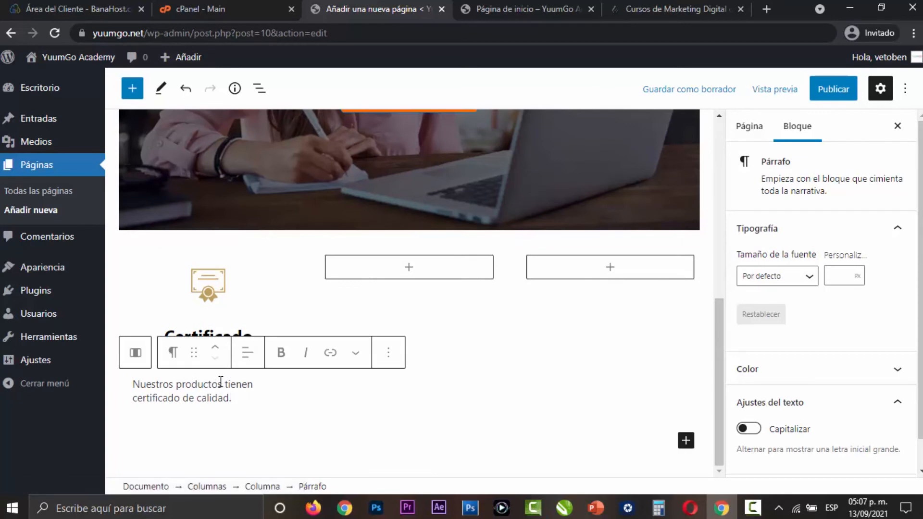
- Center the description paragraph under "Certificado" and give it a 16 px font size and black text color
left_click(246, 358)
left_click(309, 422)
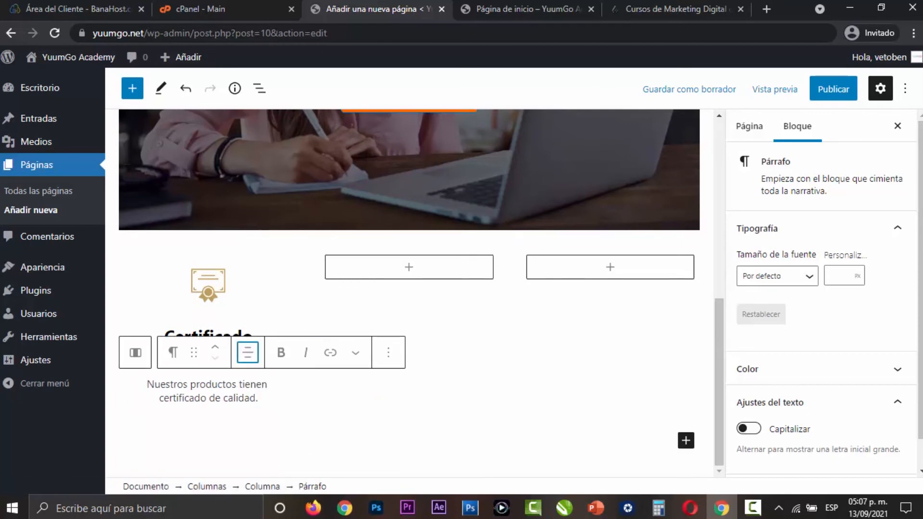
left_click(843, 283)
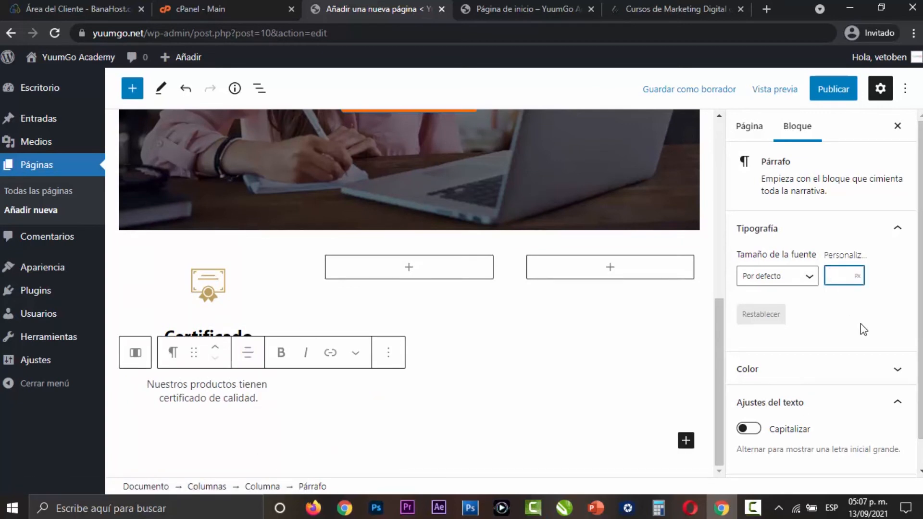
type("16")
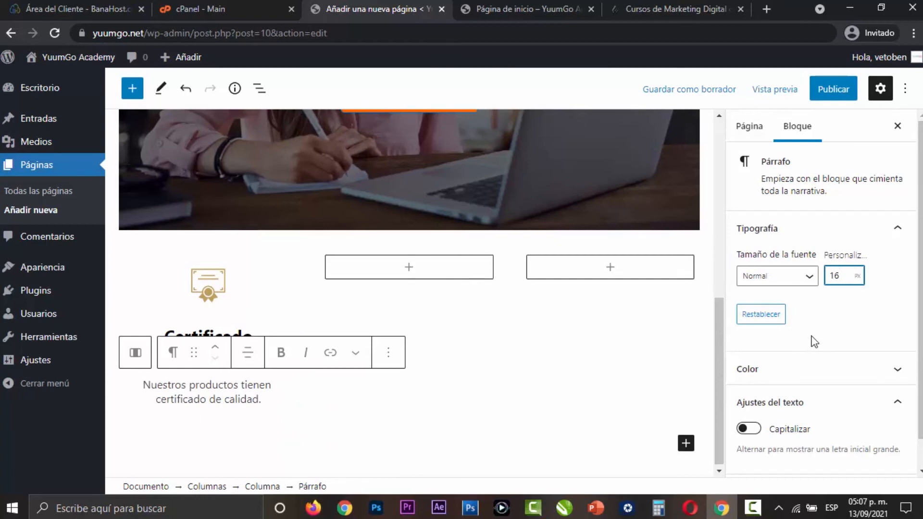
left_click(826, 383)
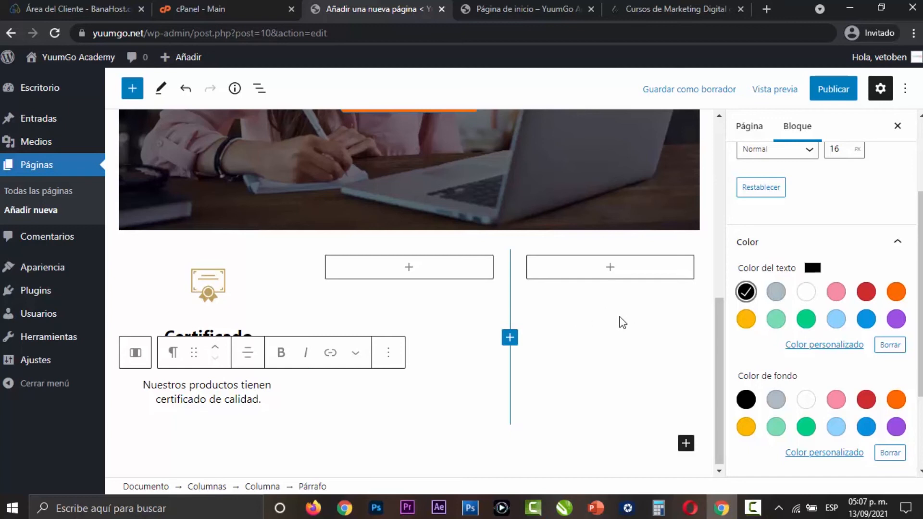
- Duplicate the whole first column with the certificate icon and its texts twice
left_click(264, 284)
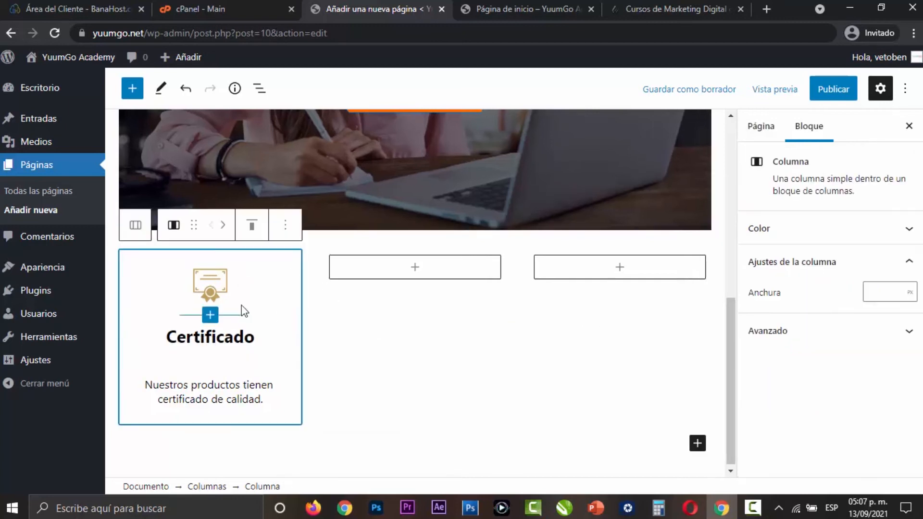
left_click(285, 231)
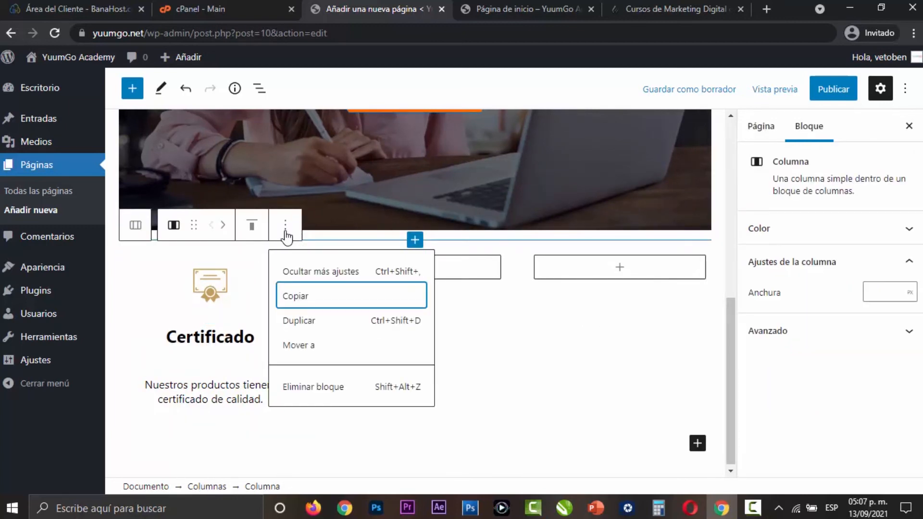
left_click(298, 320)
left_click(434, 239)
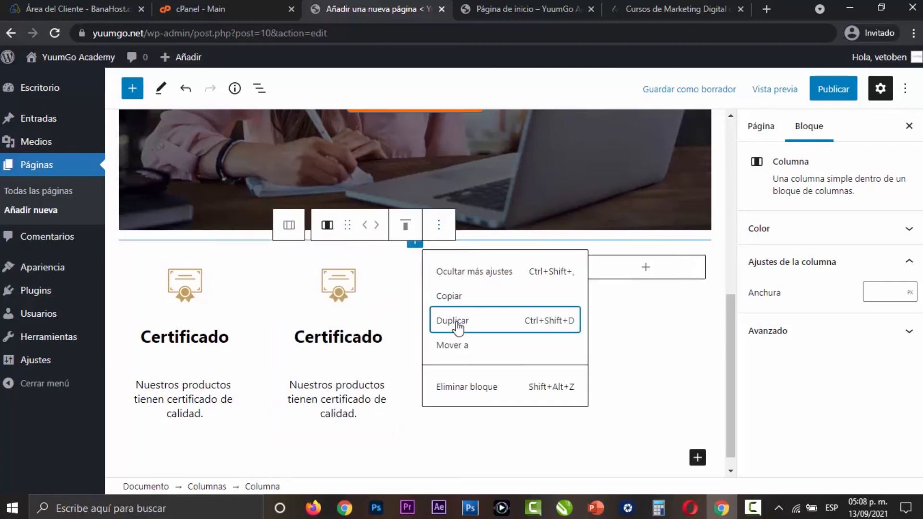
left_click(438, 319)
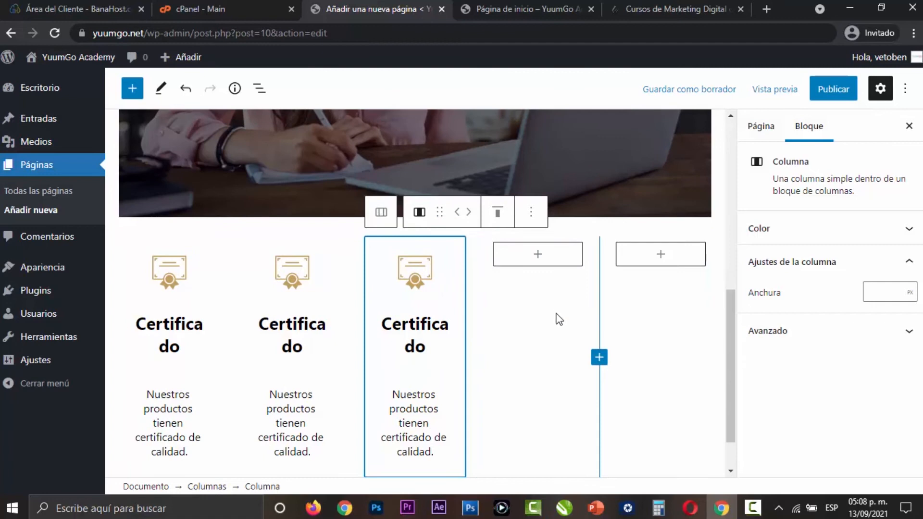
- Delete the two empty columns after the three certificate columns
left_click(544, 329)
left_click(653, 212)
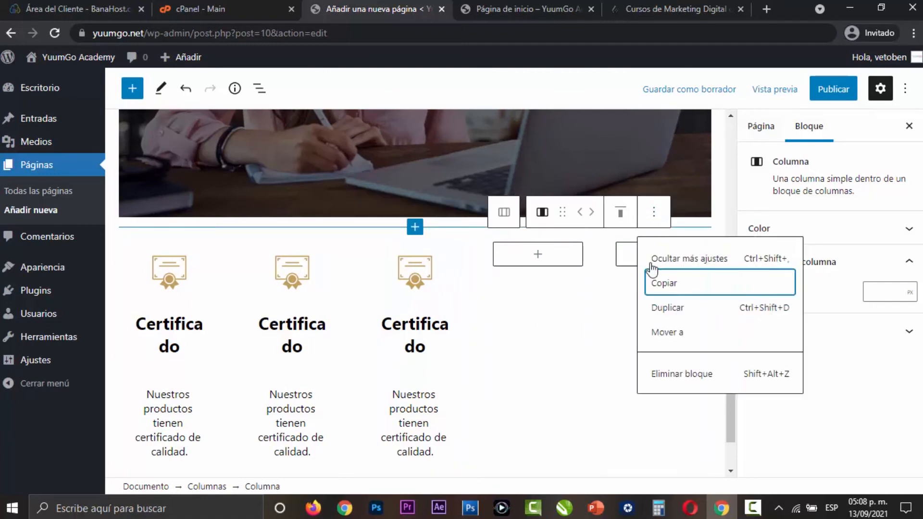
left_click(681, 374)
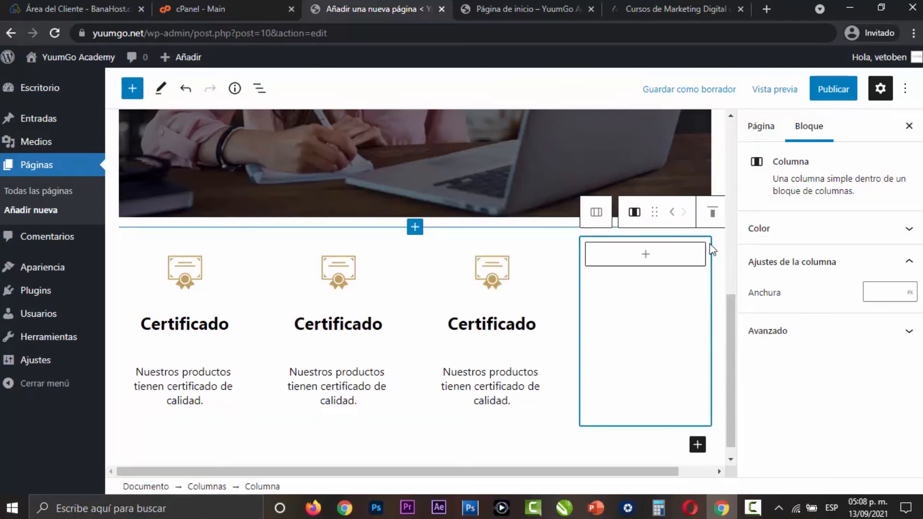
left_click_drag(647, 472, 742, 475)
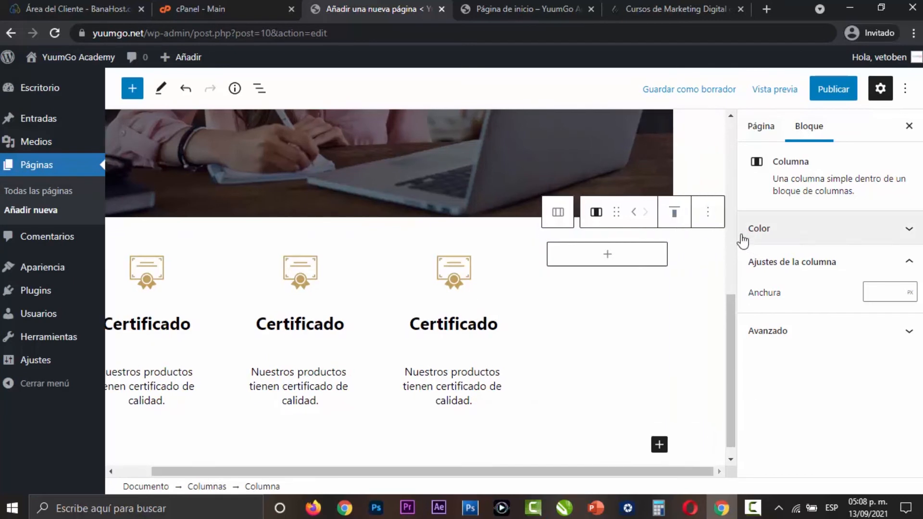
left_click(708, 212)
left_click(709, 378)
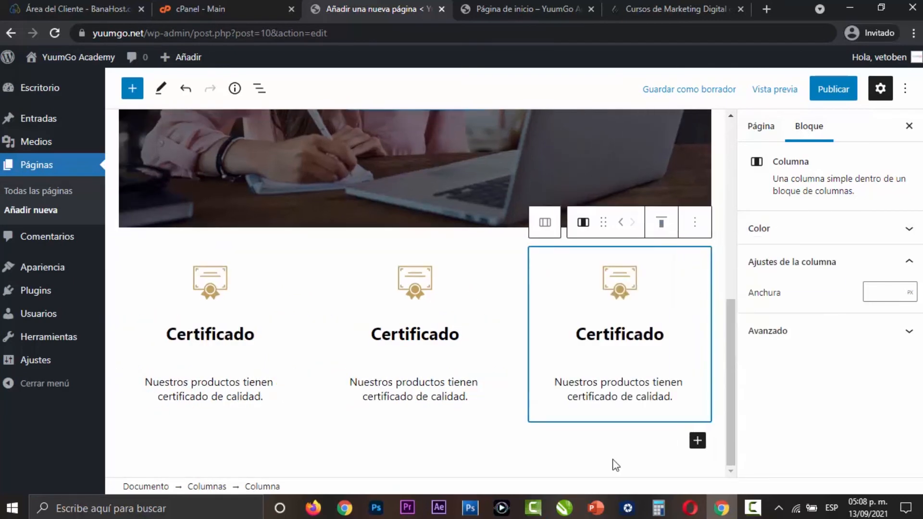
- Save the page as a draft and preview it in a new tab, checking the three-column section below the banner
left_click(723, 90)
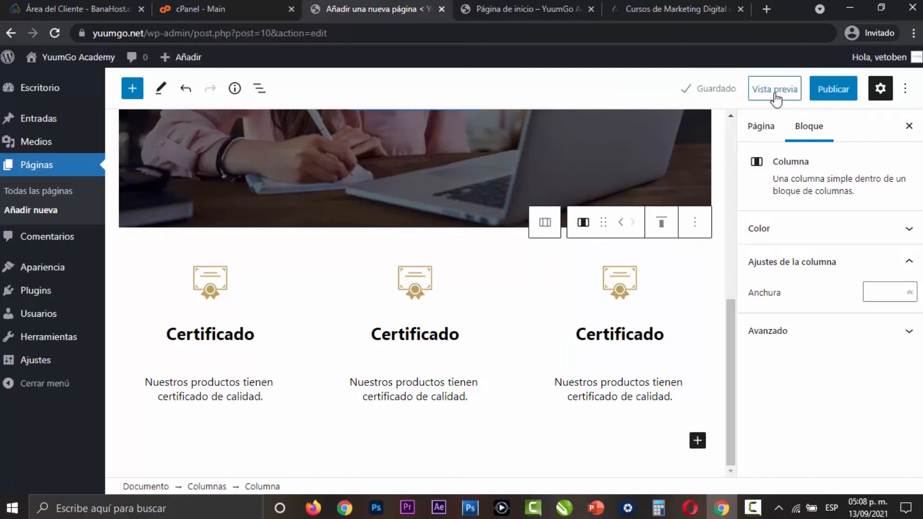
left_click(774, 90)
left_click(748, 214)
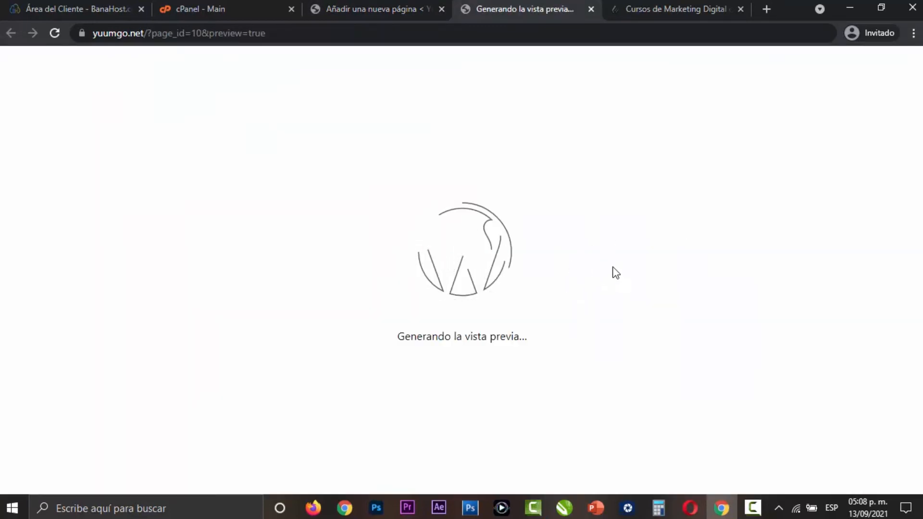
scroll(659, 241, "down", 4)
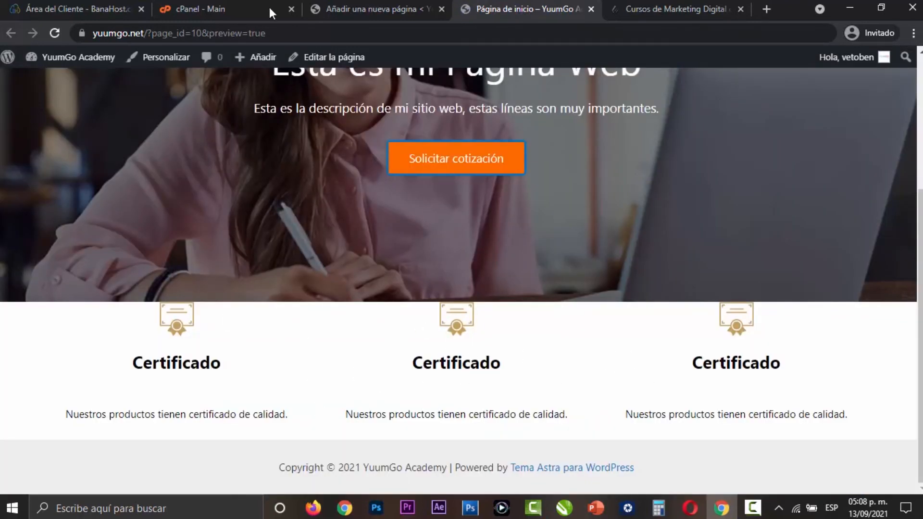
- Insert a 100 px high Espaciador block between the banner and the three certificate columns in the page editor
left_click(361, 8)
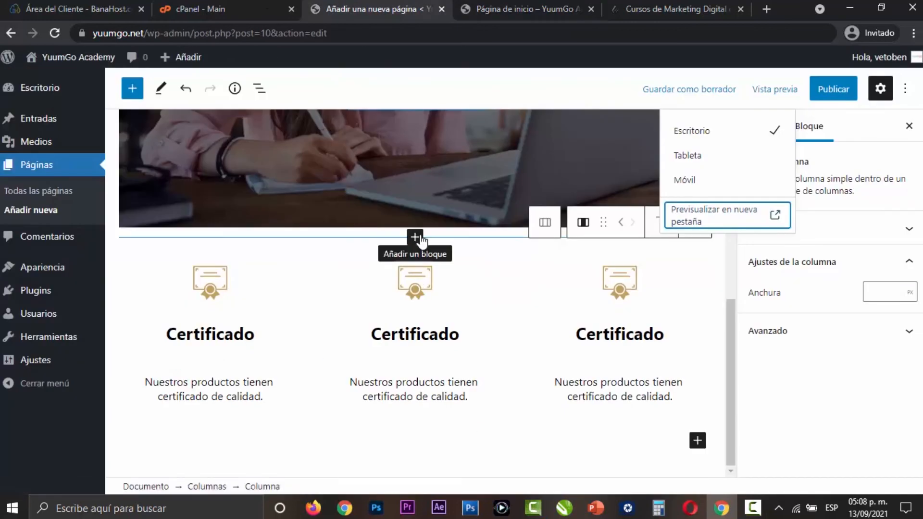
left_click(415, 238)
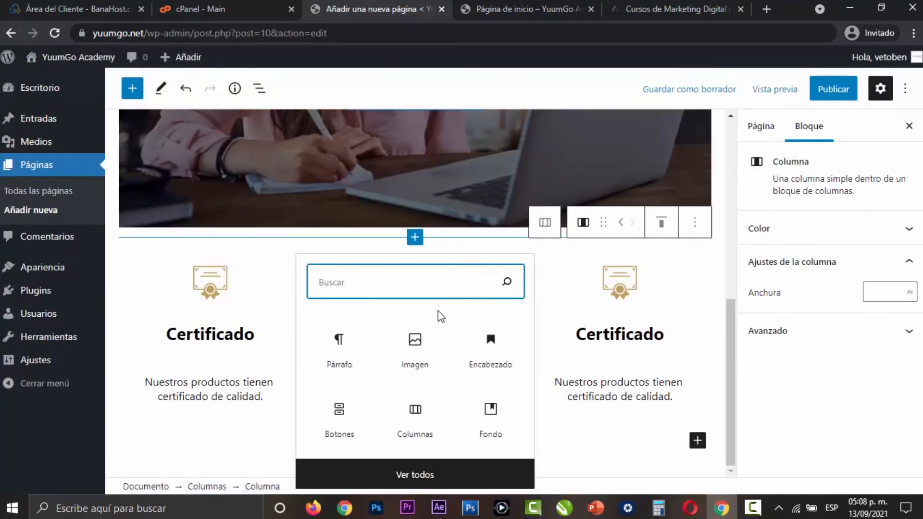
type("esp")
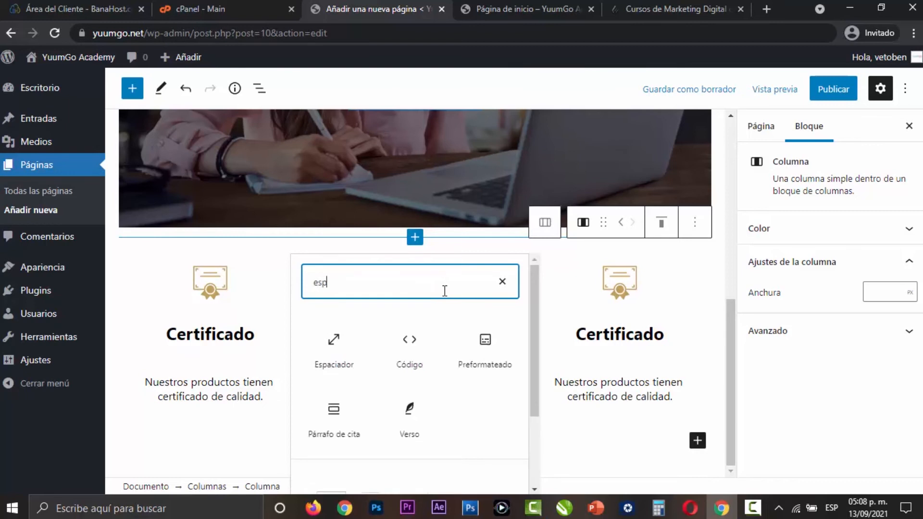
left_click(327, 358)
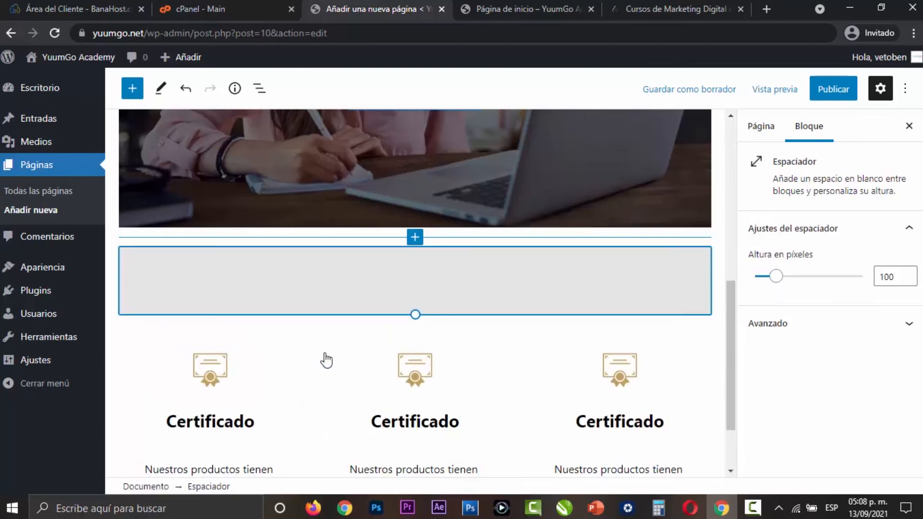
left_click(903, 273)
left_click(907, 279)
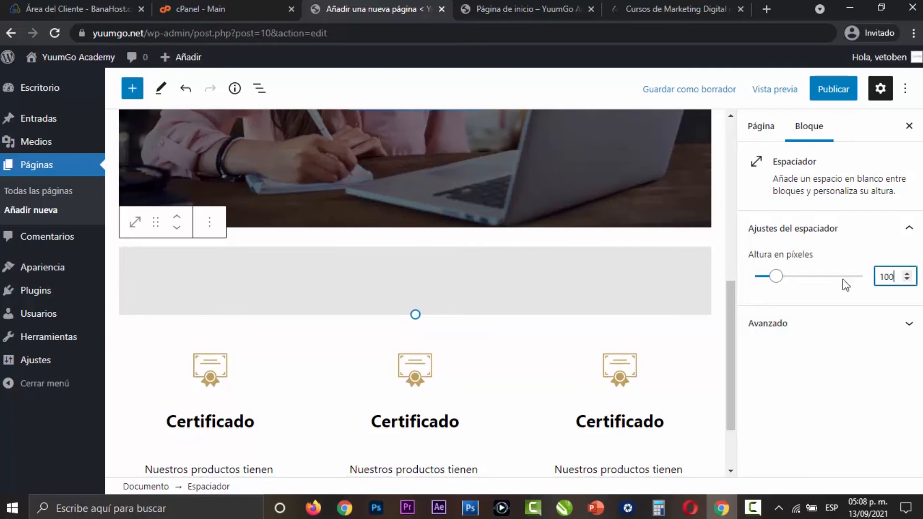
- Save the draft and preview the page in a new tab, checking the space above the certificate columns
left_click(694, 89)
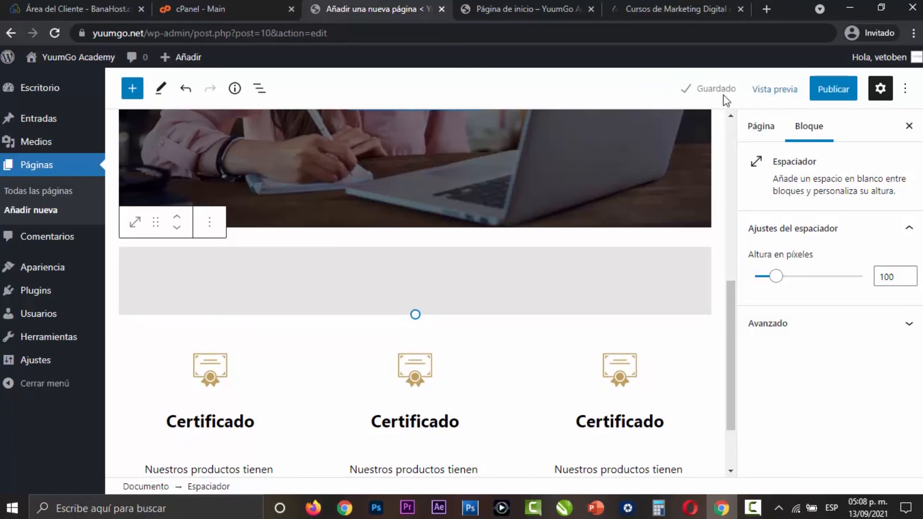
left_click(774, 88)
left_click(703, 223)
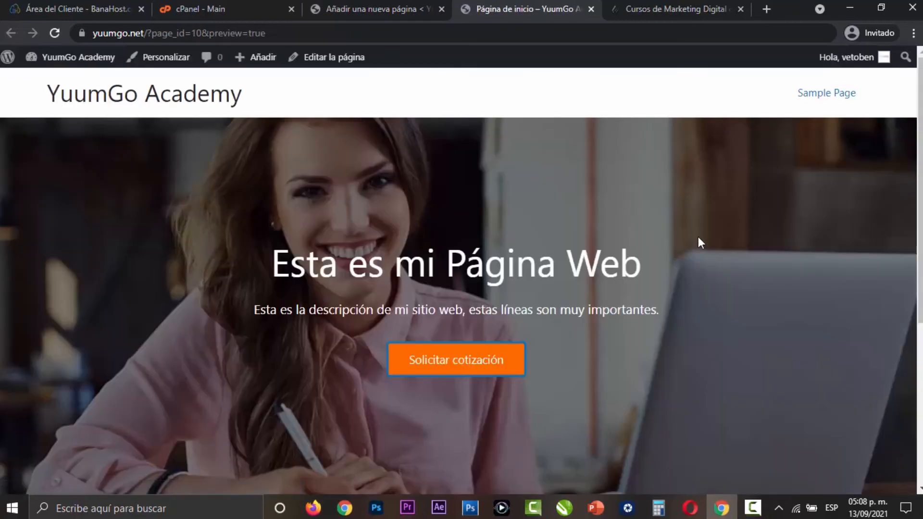
scroll(699, 238, "down", 5)
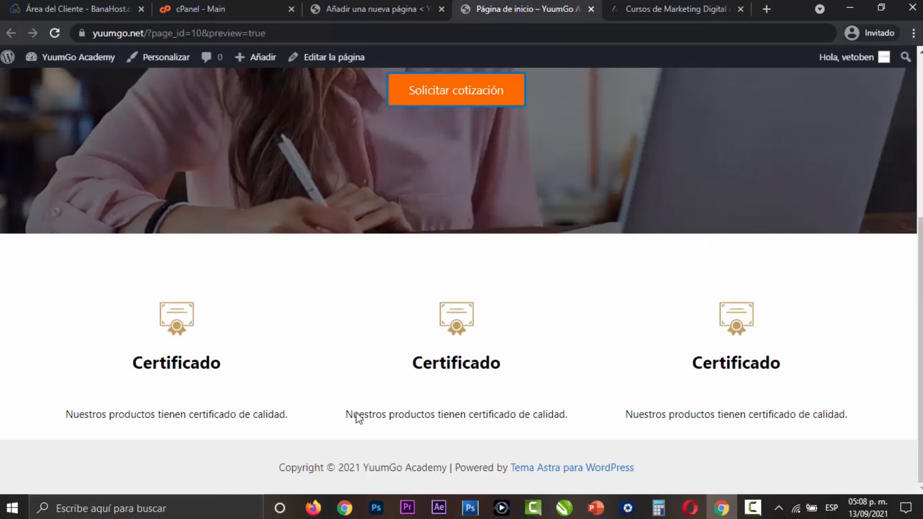
- Review the sections of the yuumgo.com/academy reference page down to its footer and return to the page editor below the spacer
left_click(685, 6)
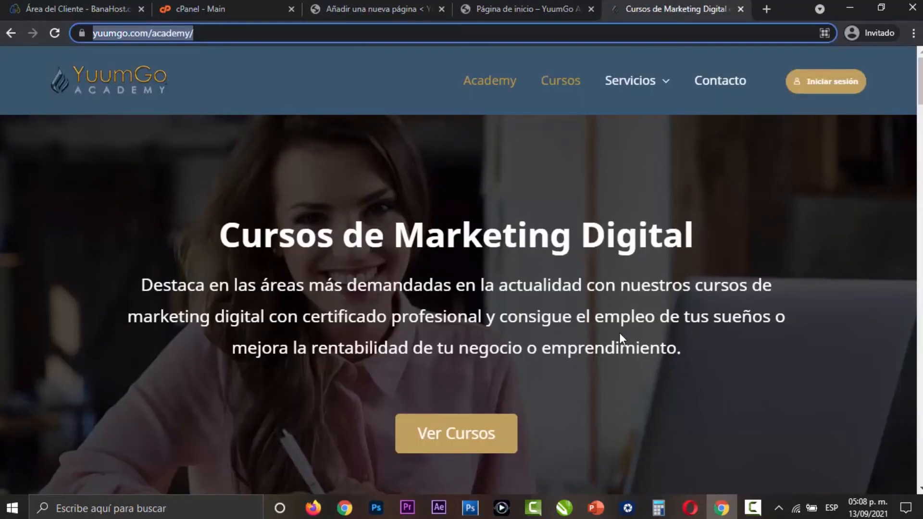
scroll(621, 335, "down", 6)
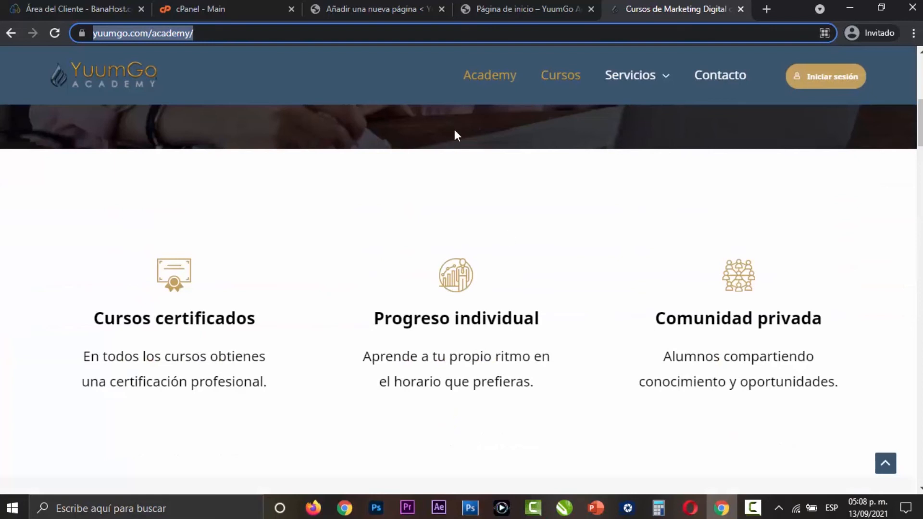
left_click(510, 208)
scroll(579, 259, "down", 1)
scroll(580, 259, "down", 15)
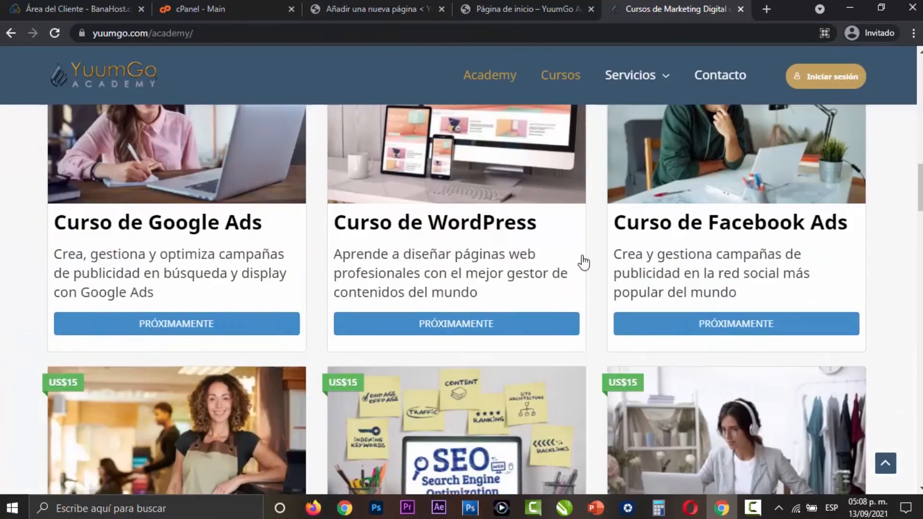
scroll(583, 262, "down", 15)
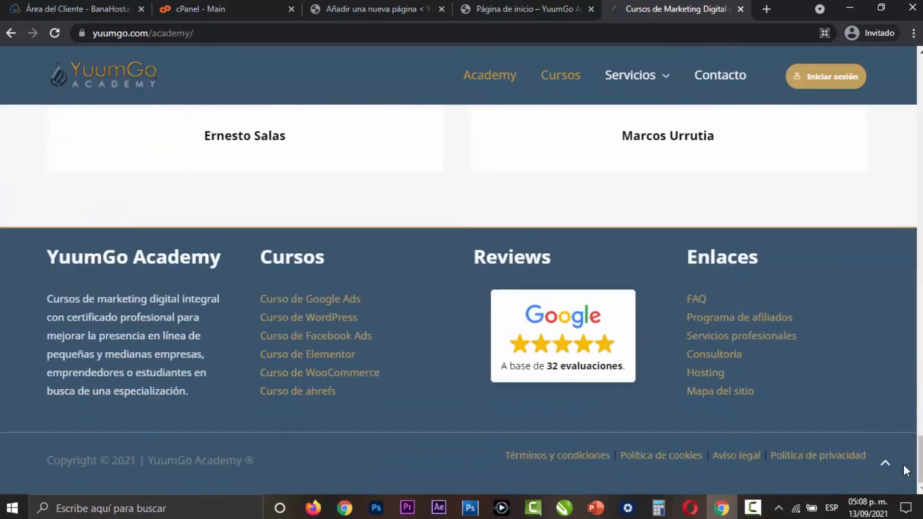
left_click(885, 463)
left_click(515, 11)
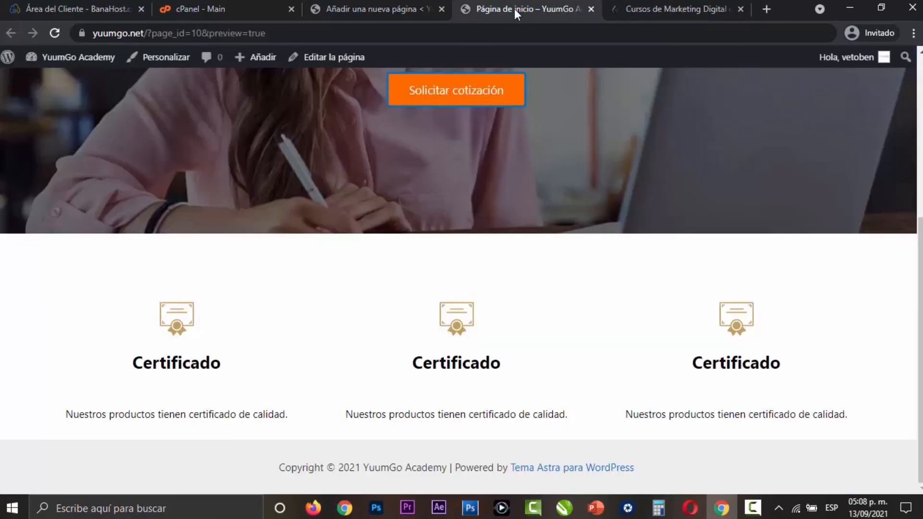
left_click(391, 8)
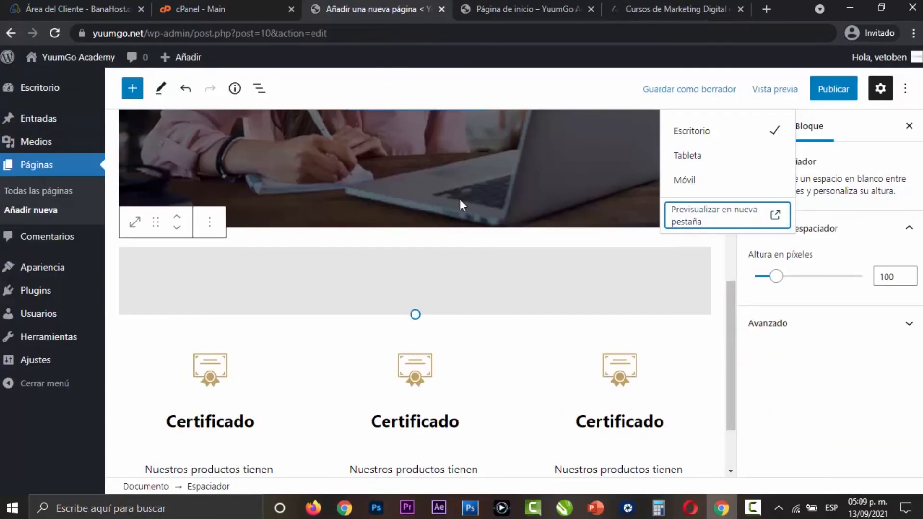
left_click(715, 325)
scroll(714, 331, "down", 1)
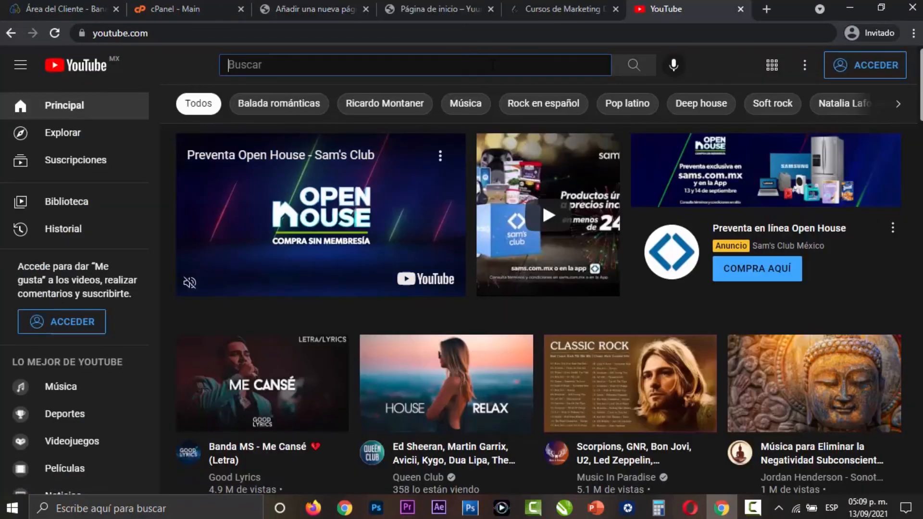
- Search YouTube for "yuumgo academy" and open the Google Ads video about complying with the new 2021 advertising law
type("yuumgo")
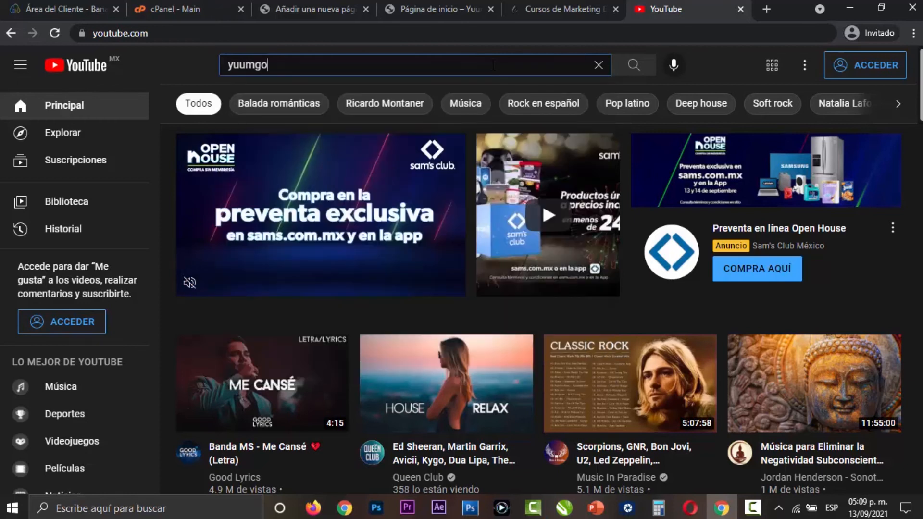
type(" academy")
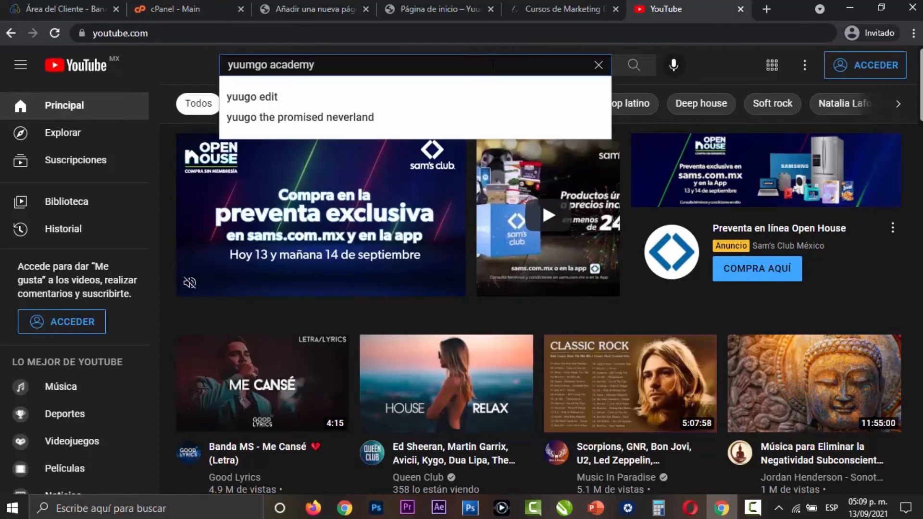
key("Return")
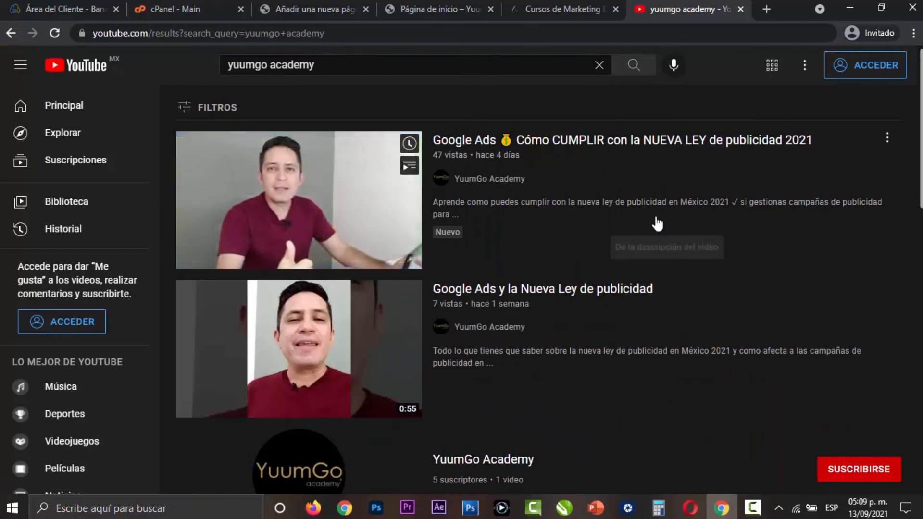
left_click(612, 202)
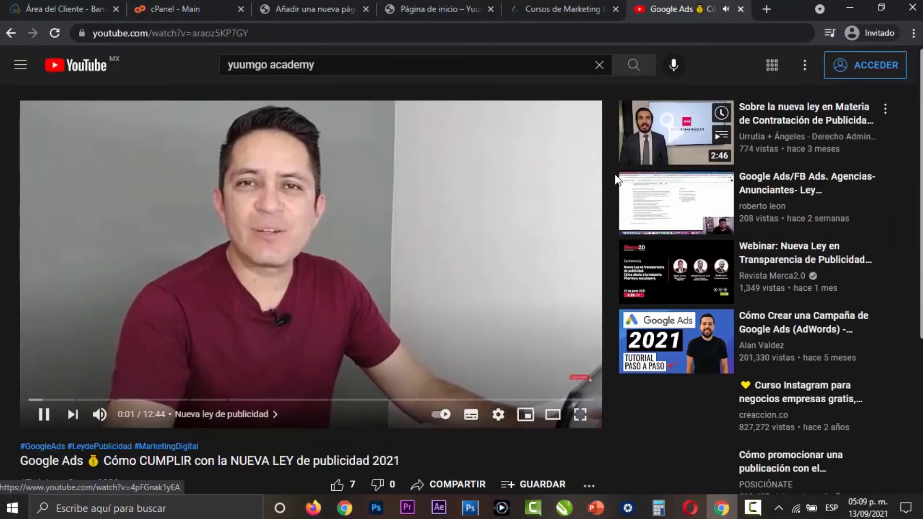
- Open the sharing options of the Google Ads video and copy its link
scroll(610, 260, "down", 3)
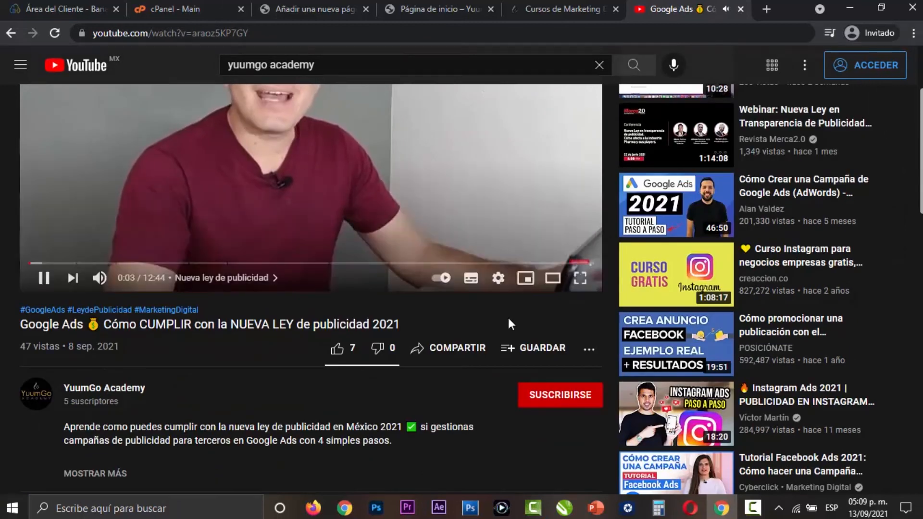
left_click(464, 351)
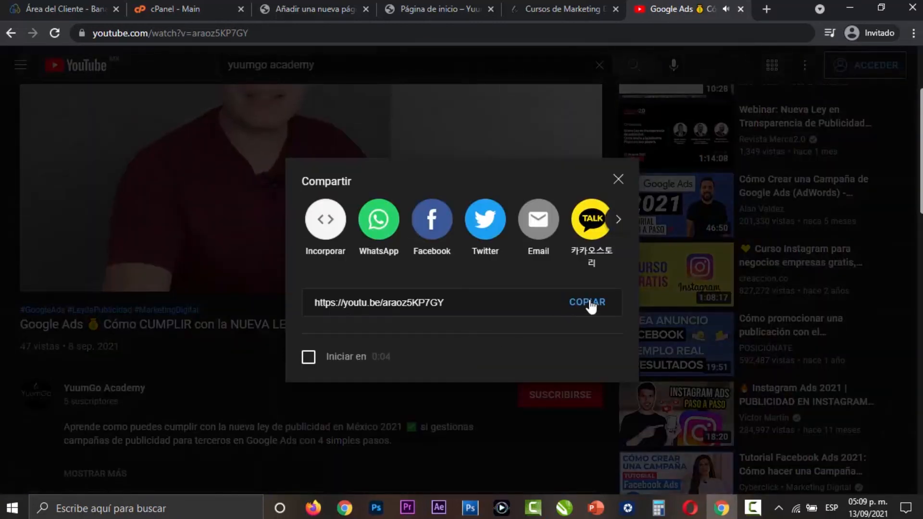
left_click(586, 305)
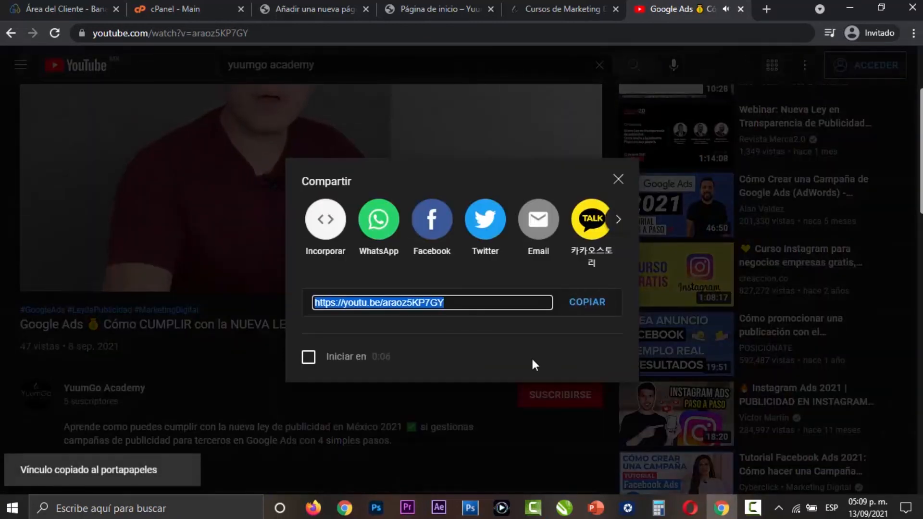
- Return to the WordPress page editor and add a Fondo block with a black background below the certificate columns
left_click(318, 10)
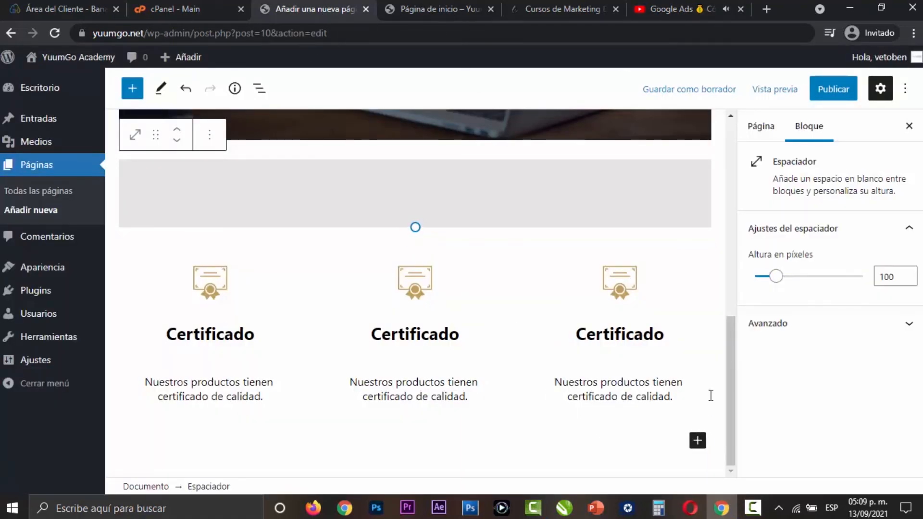
left_click(697, 441)
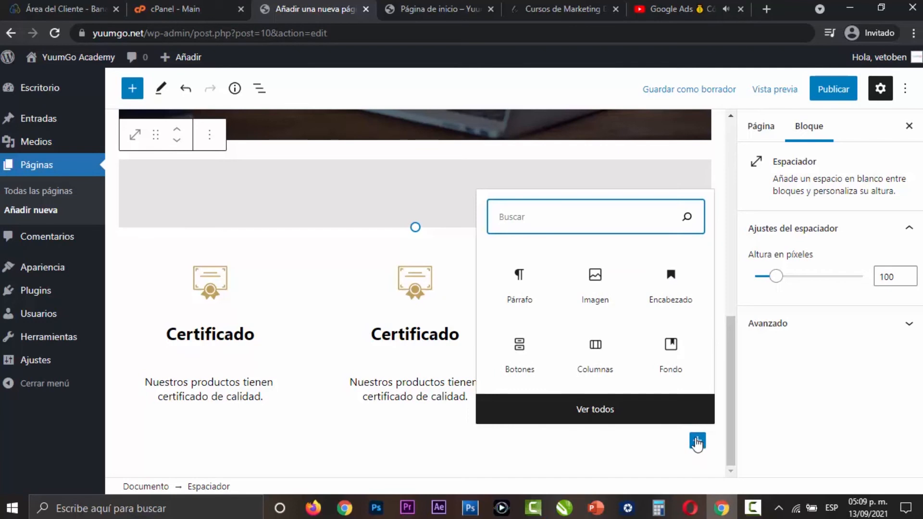
left_click(679, 355)
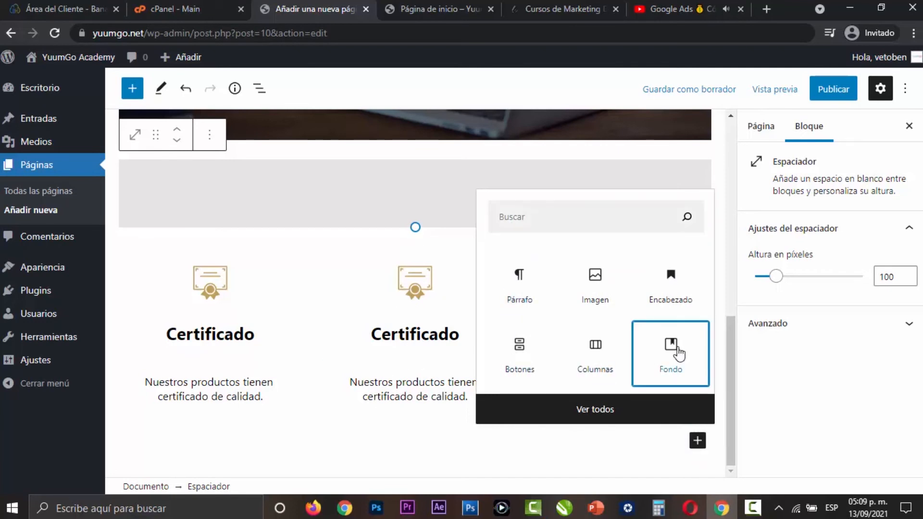
left_click(679, 355)
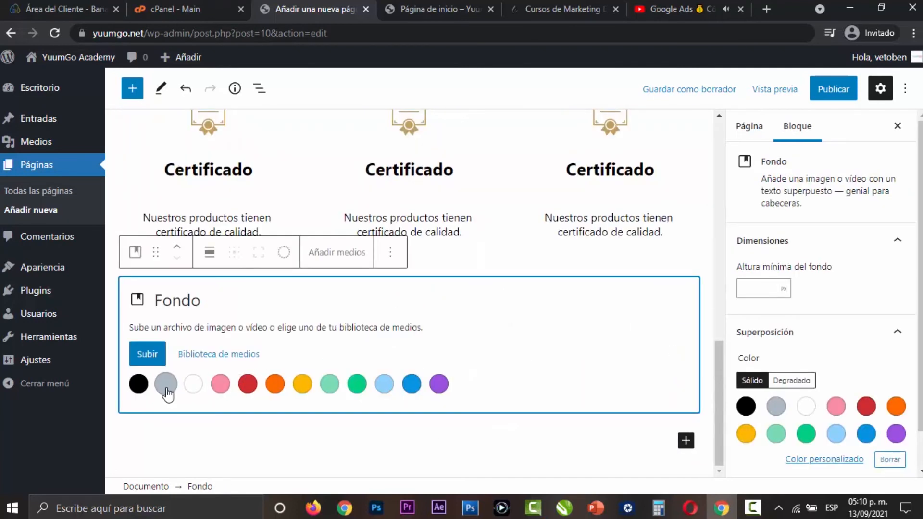
left_click(139, 383)
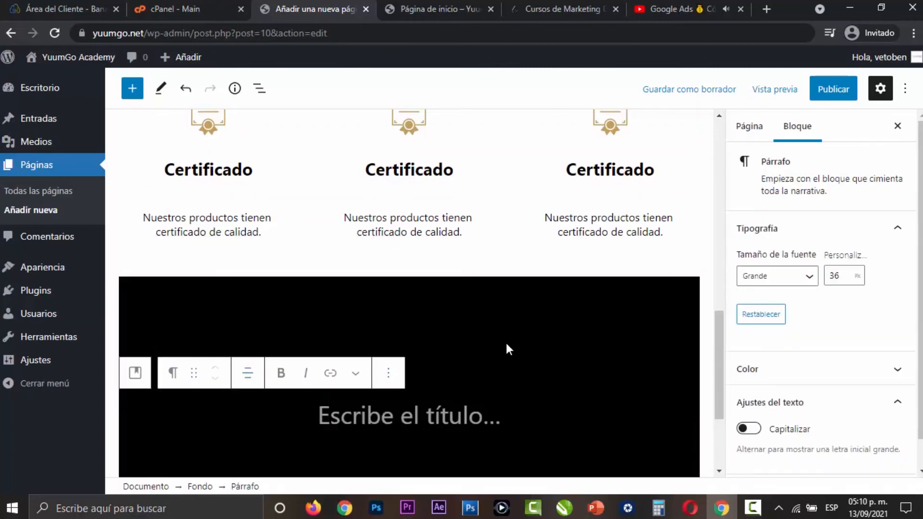
- Write the title "Mira este increíble video" in the black cover, correcting the spelling of "increíble"
type("Mira este i")
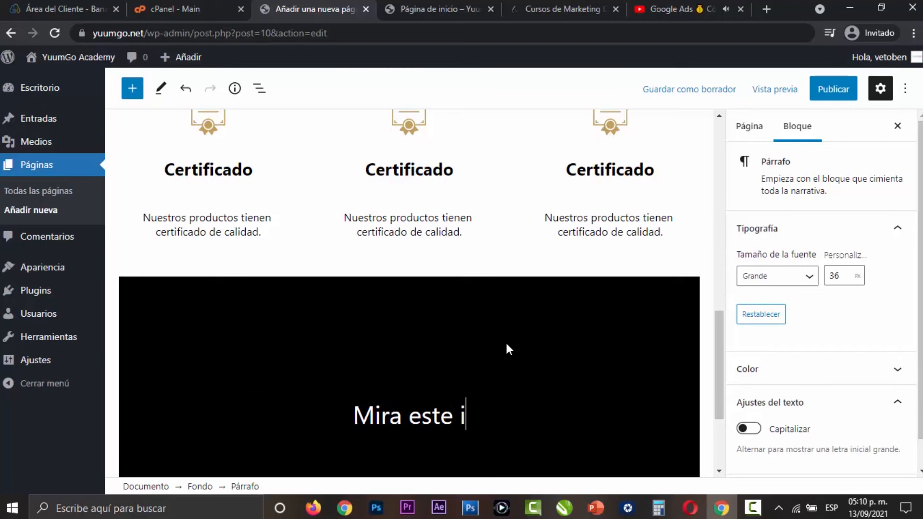
type("ncreible video")
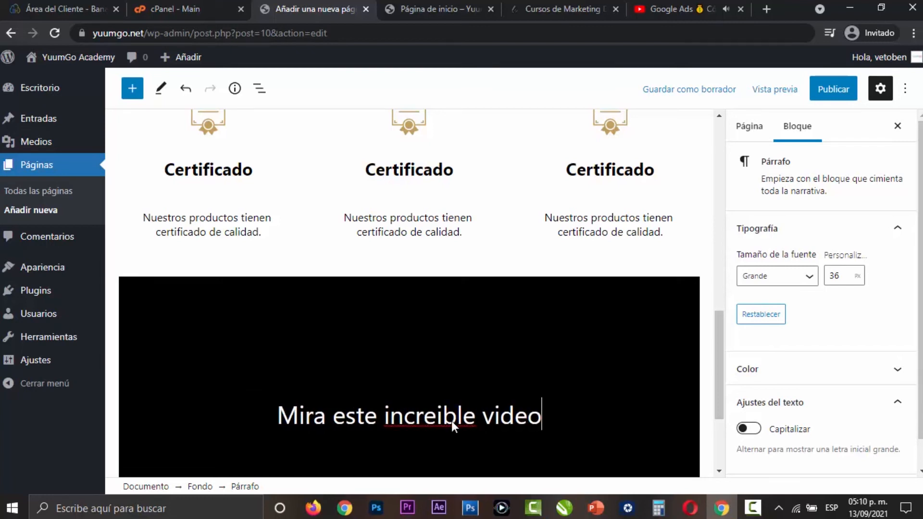
right_click(397, 416)
left_click(473, 270)
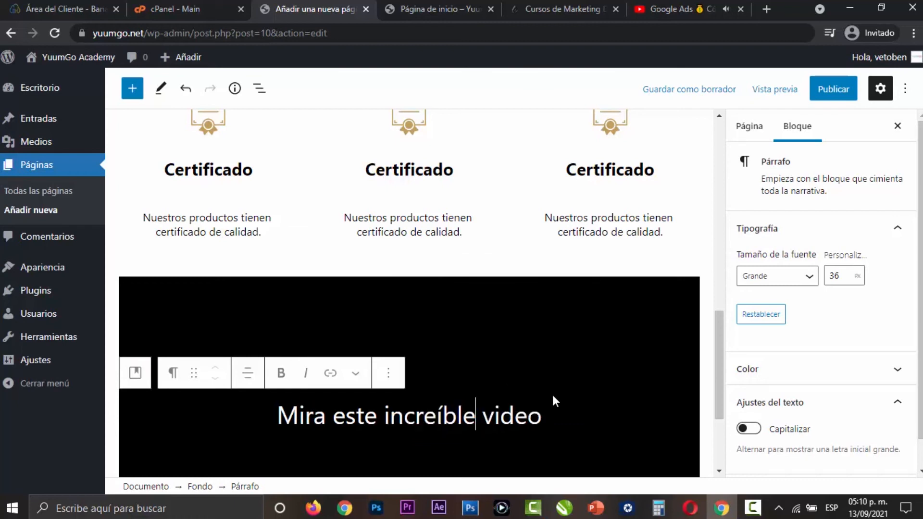
- Add a YouTube block below the "Mira este increíble video" title inside the black cover
key("Return")
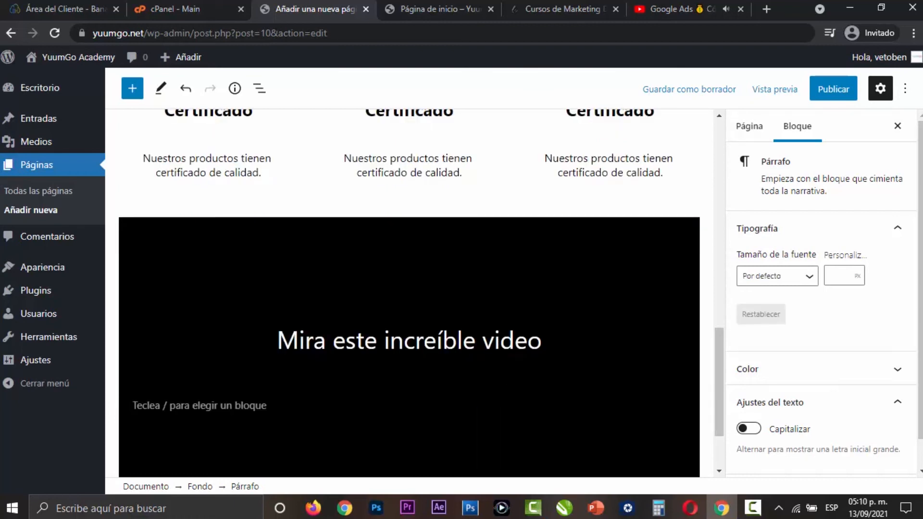
left_click(686, 407)
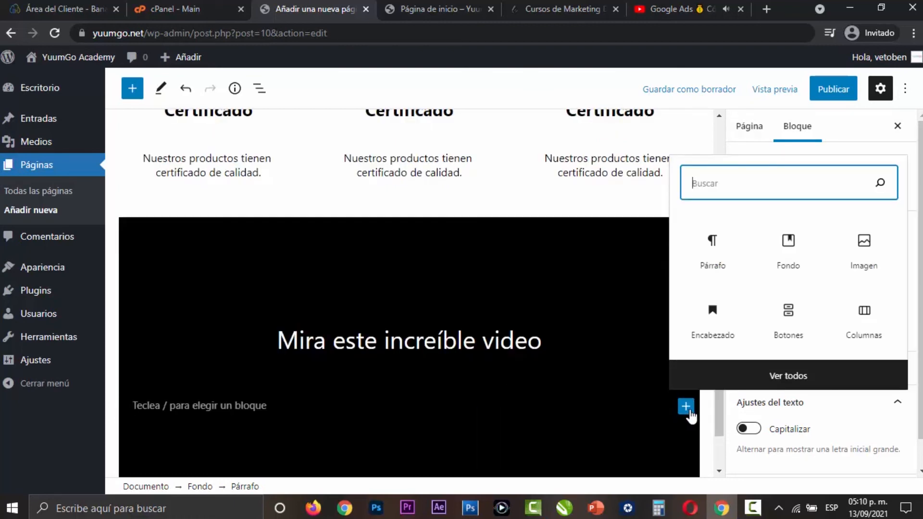
type("you")
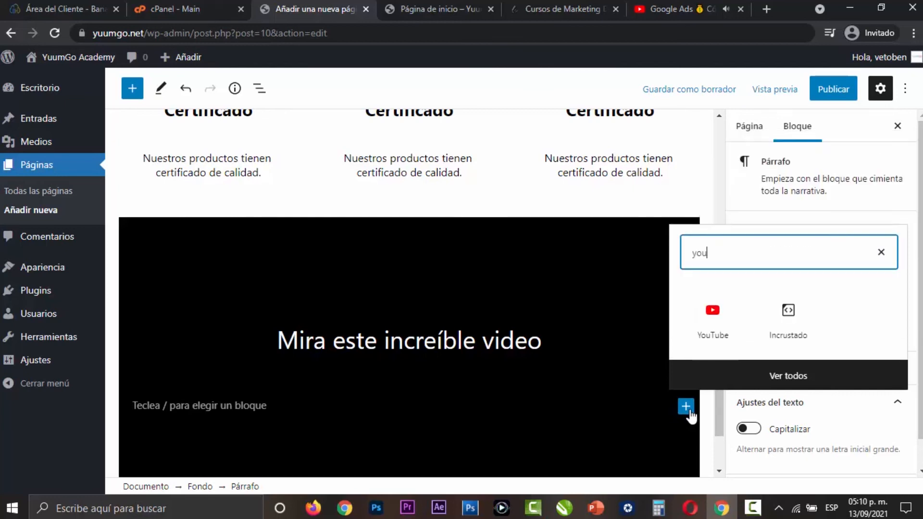
left_click(711, 334)
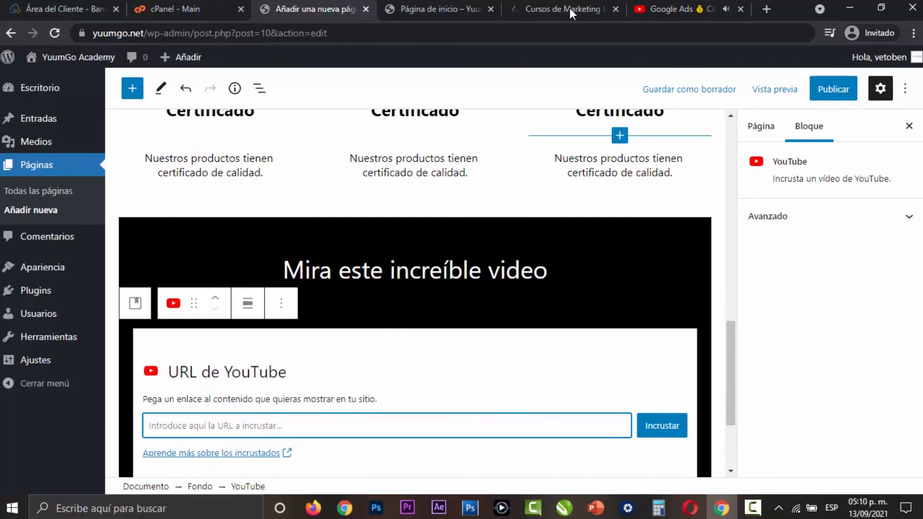
- Embed the copied Google Ads video link in the YouTube block
left_click(685, 11)
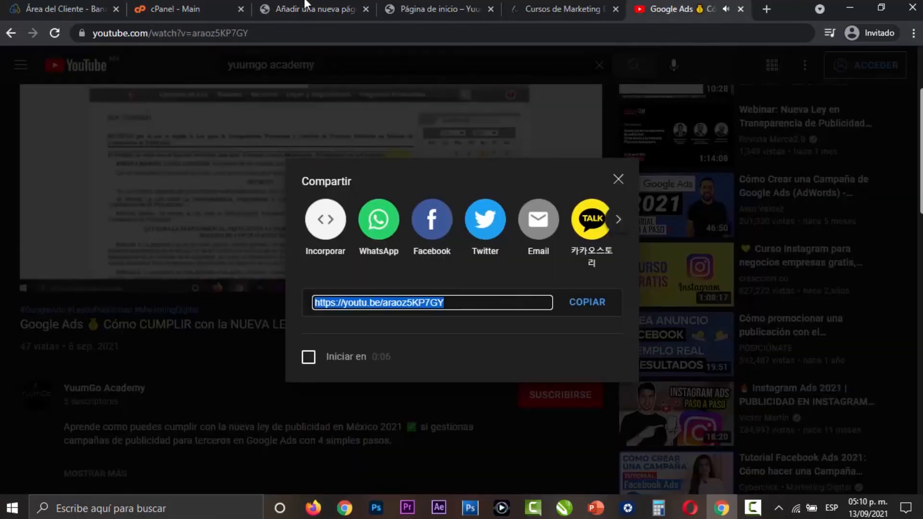
left_click(310, 8)
scroll(437, 294, "down", 3)
key("ctrl+v")
left_click(646, 295)
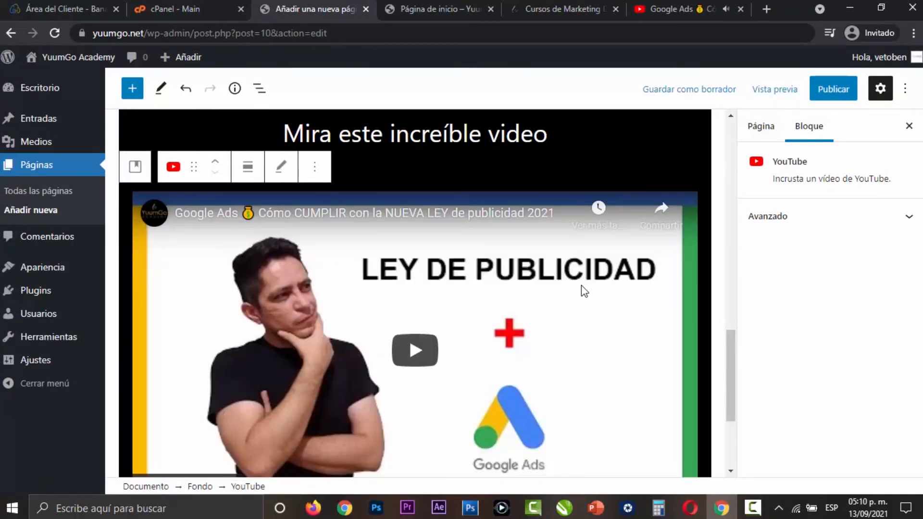
- Save the page as a draft and open its preview in a new tab
left_click(698, 90)
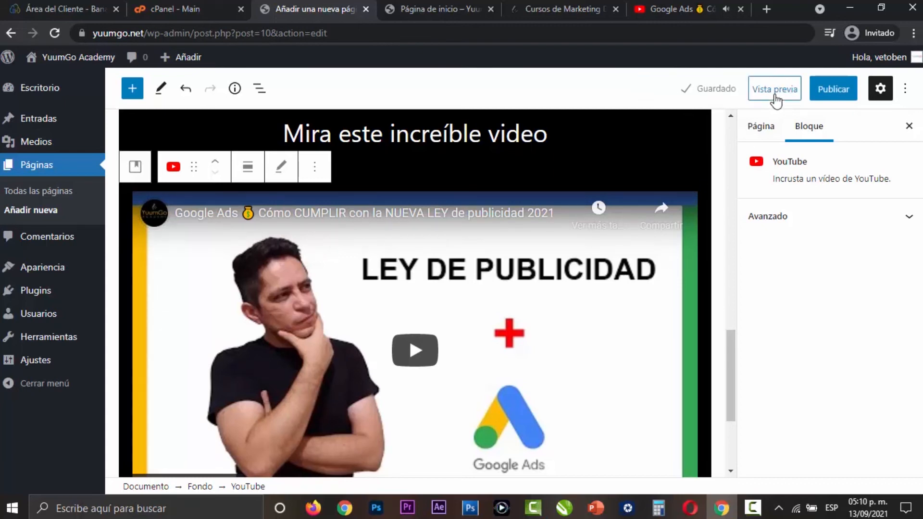
left_click(775, 95)
left_click(706, 214)
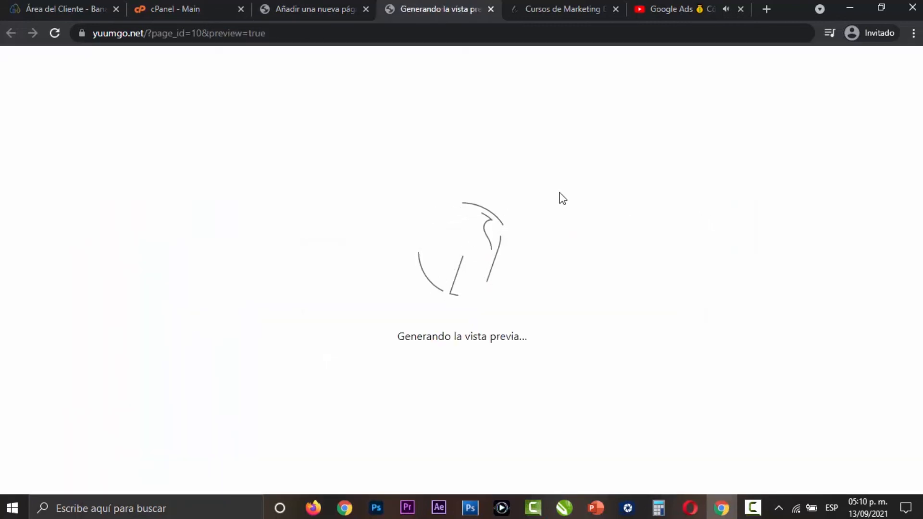
- Examine the certificate columns and the black video section in the page preview, checking the section's width and the embedded video
scroll(539, 216, "down", 10)
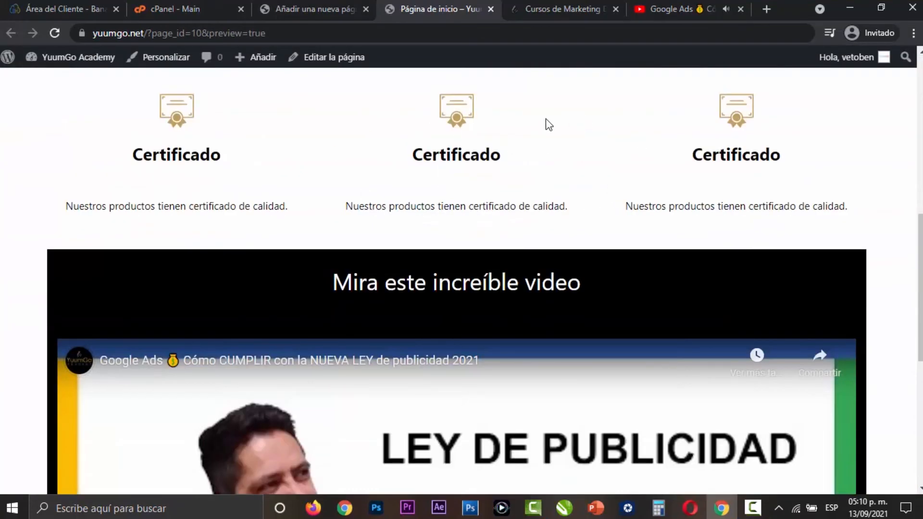
scroll(547, 122, "up", 3)
scroll(625, 260, "down", 6)
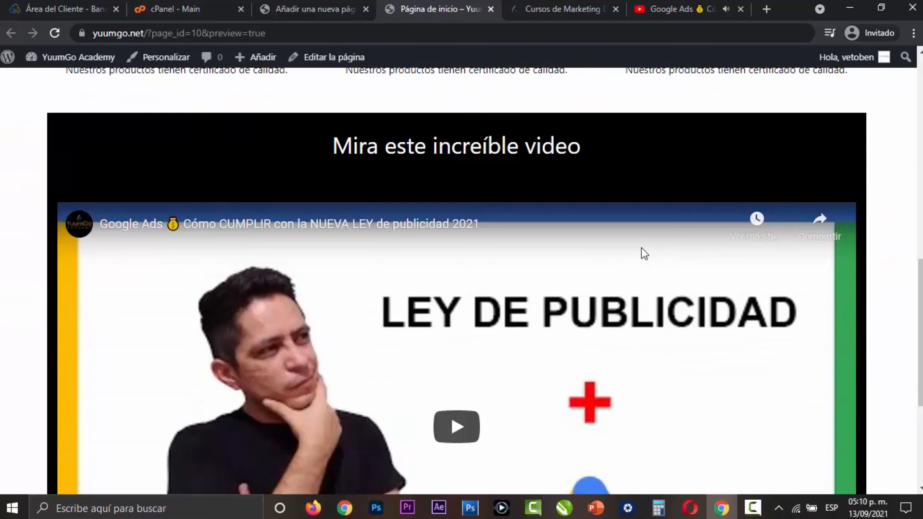
scroll(575, 195, "down", 5)
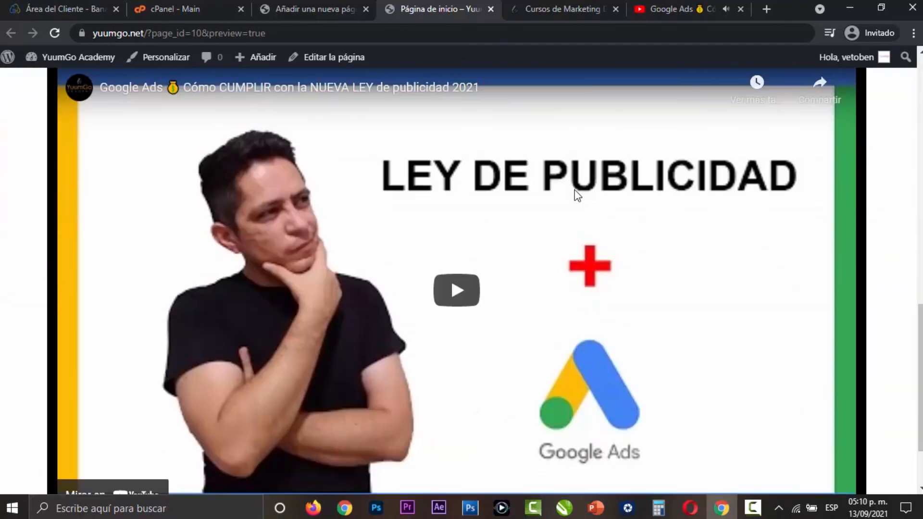
scroll(732, 354, "up", 3)
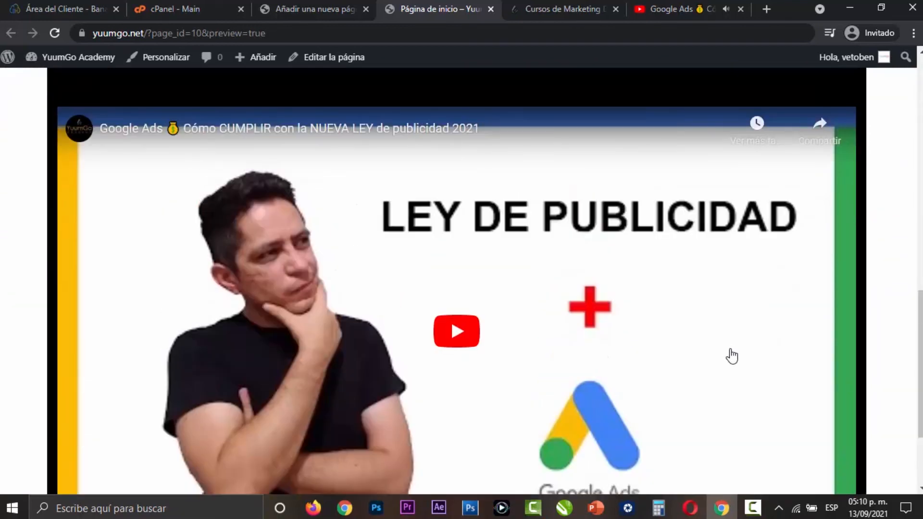
scroll(732, 357, "up", 1)
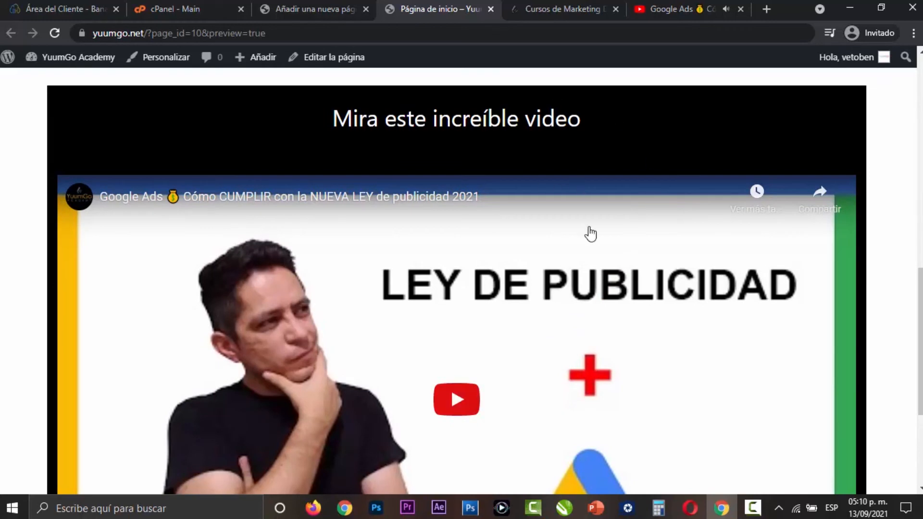
scroll(589, 241, "down", 1)
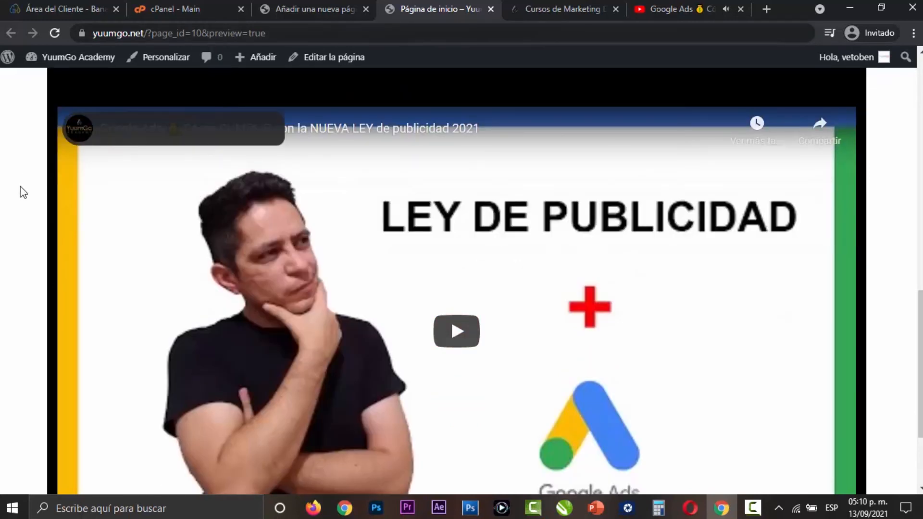
scroll(5, 238, "up", 1)
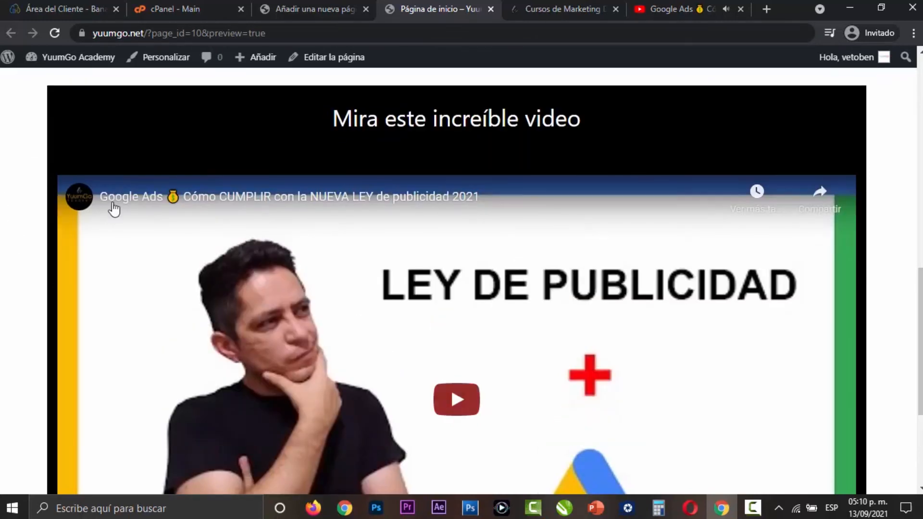
scroll(262, 175, "up", 5)
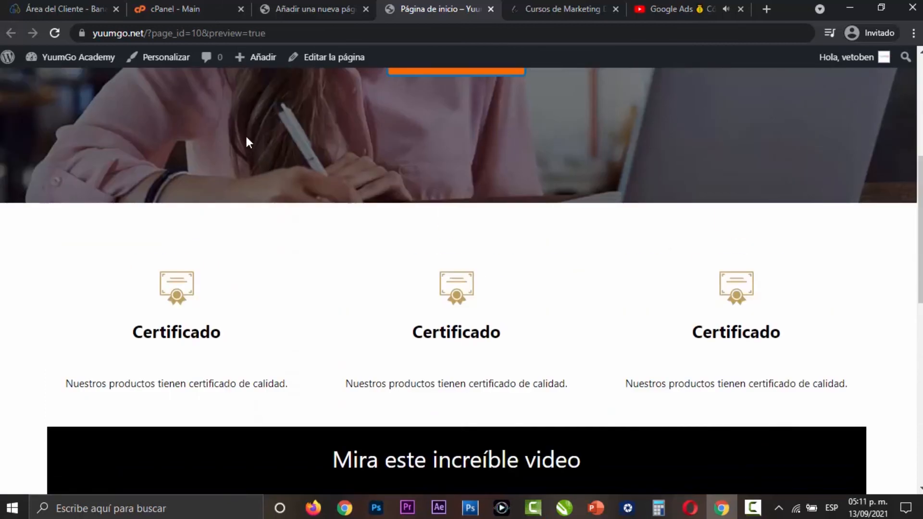
- Set the black cover block's alignment to Ancho completo in the page editor and compare it with the preview
left_click(309, 9)
left_click(192, 118)
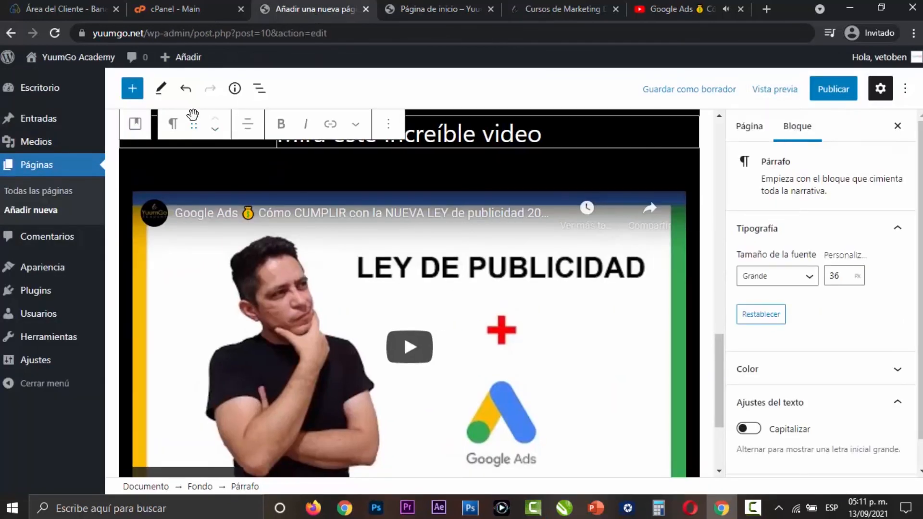
scroll(250, 298, "up", 3)
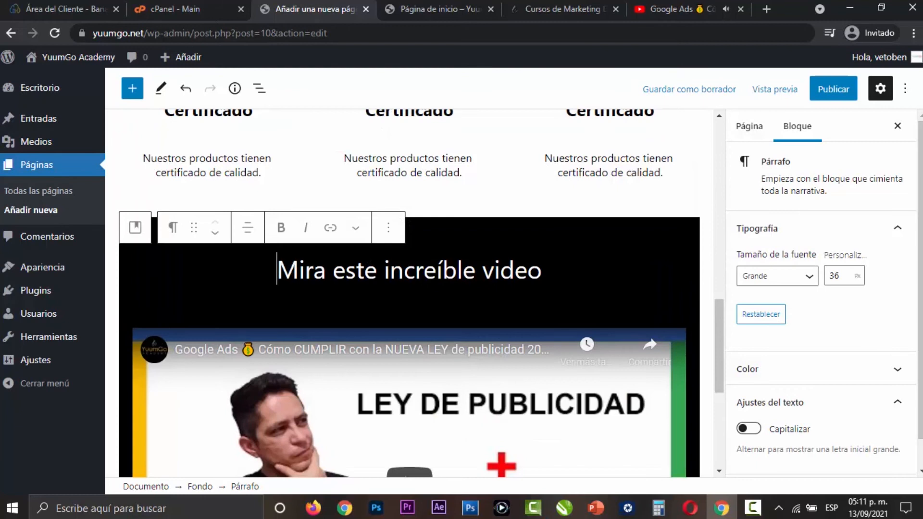
left_click(556, 238)
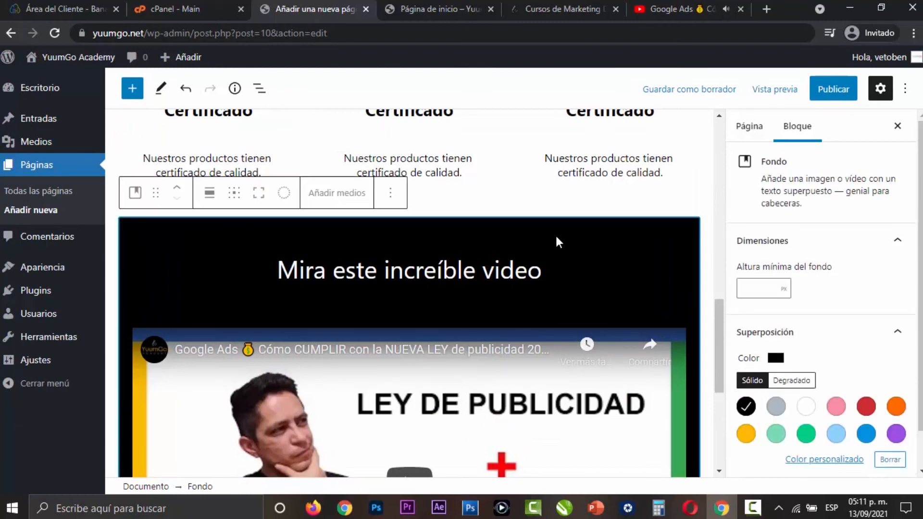
left_click(210, 194)
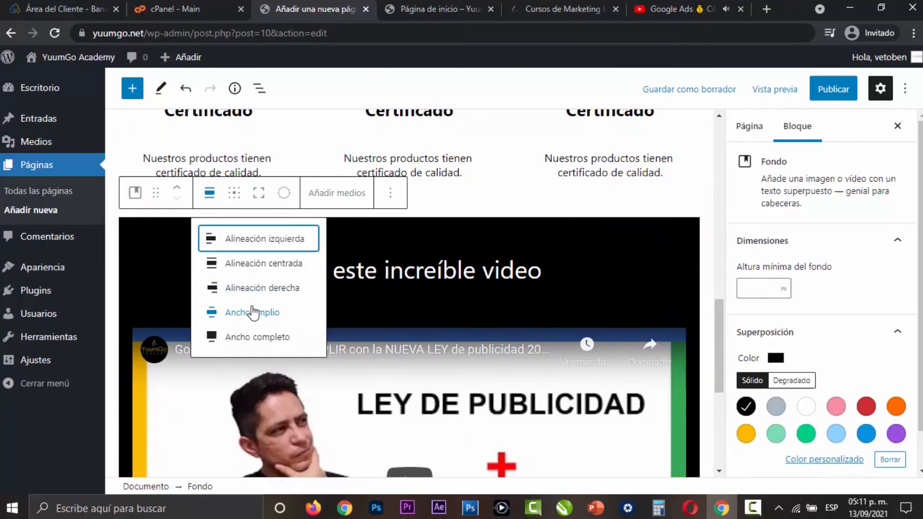
left_click(256, 338)
key("ctrl+Tab")
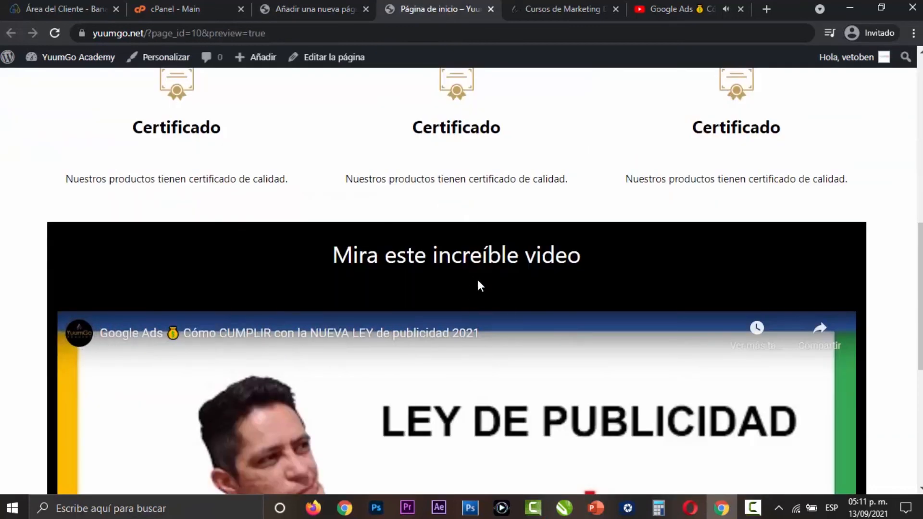
- Insert an Espaciador block inside the black cover and move it above the "Mira este increíble video" title
left_click(288, 7)
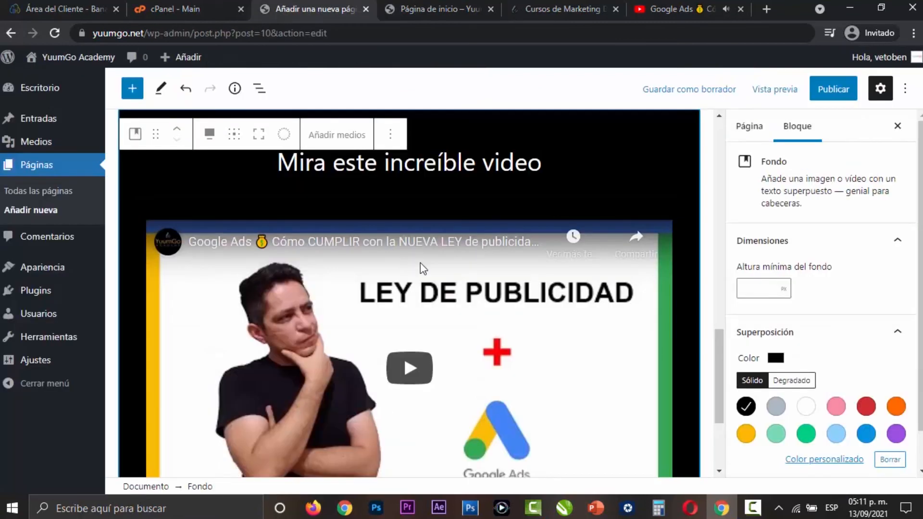
left_click(410, 198)
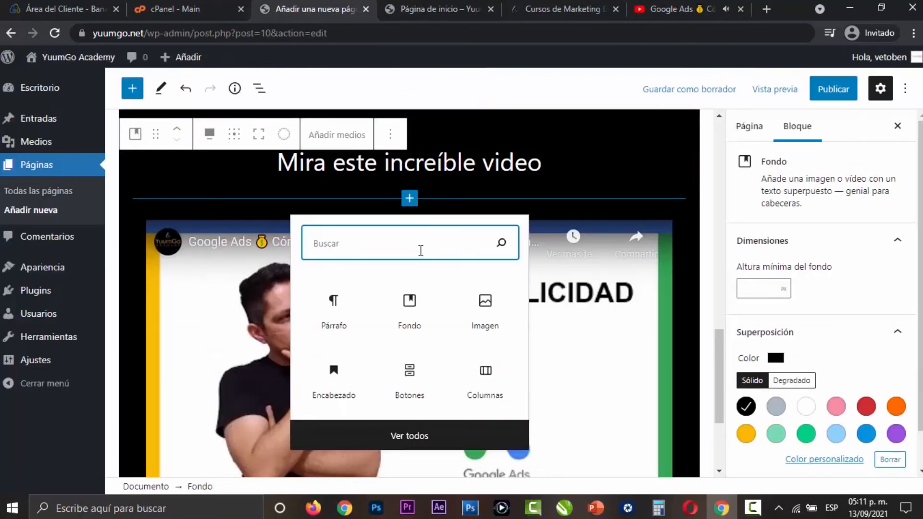
type("esp")
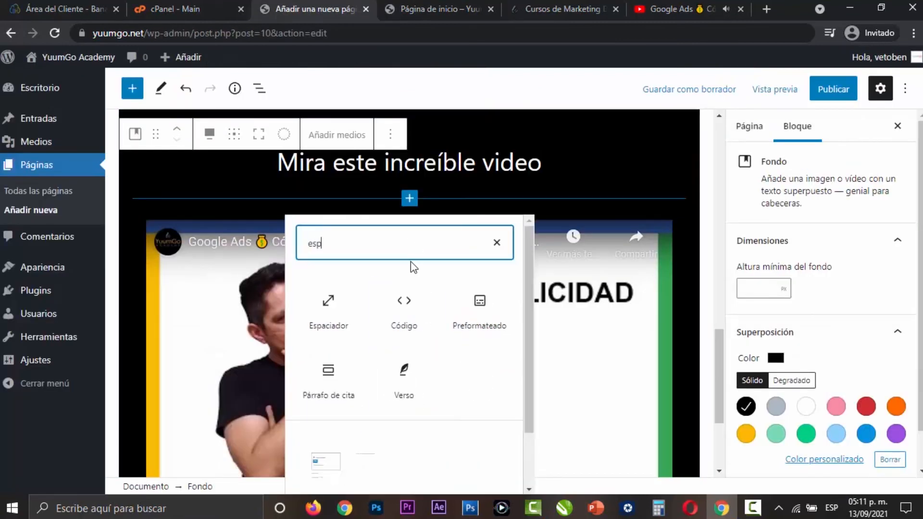
left_click(330, 303)
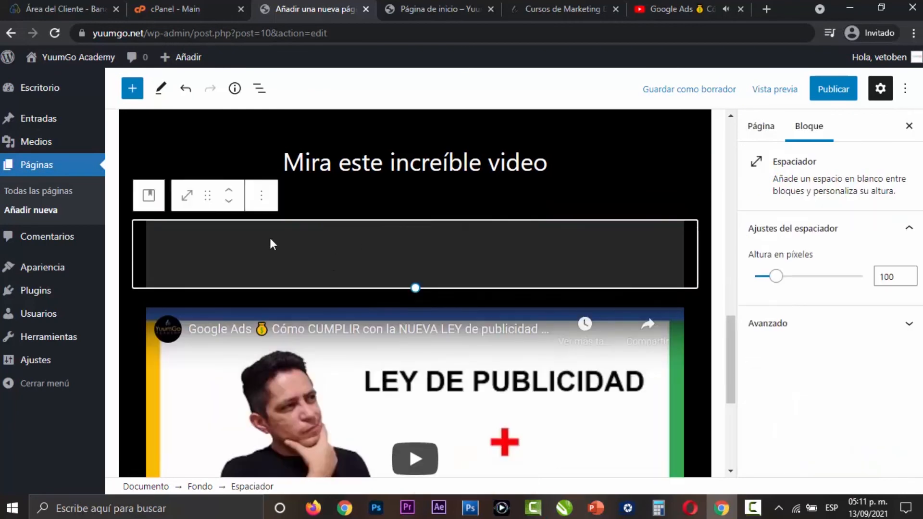
left_click(229, 191)
- Set the height of the spacer above the title to 50 pixels
left_click(884, 280)
type("50")
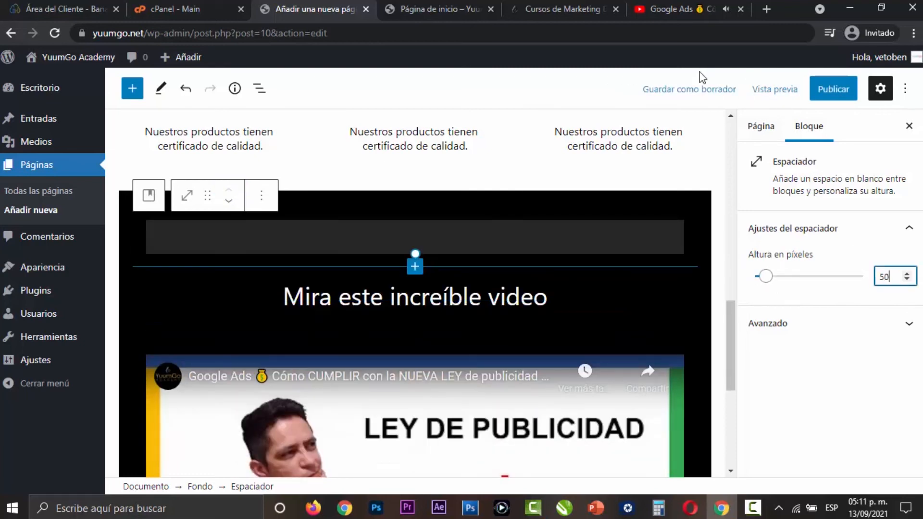
left_click(700, 88)
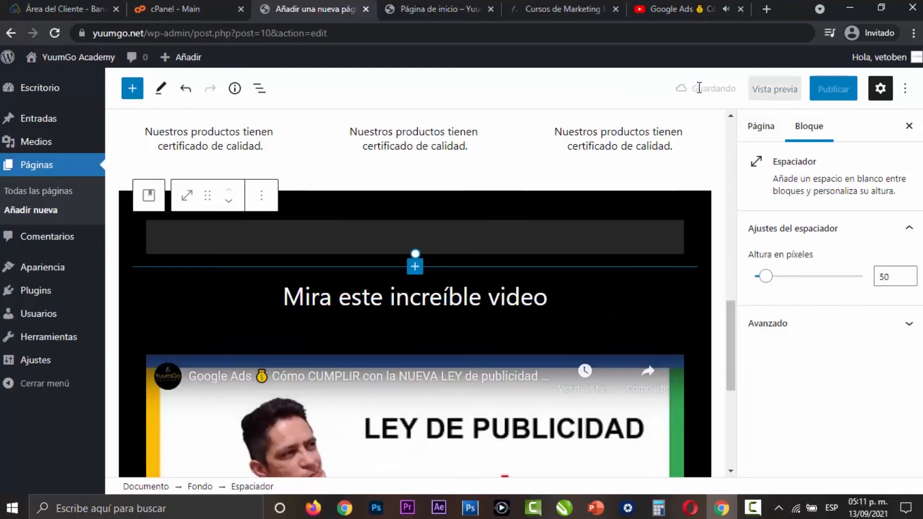
- Preview the page in a new tab and check the full-width video section, its top spacing and the video's size
left_click(776, 97)
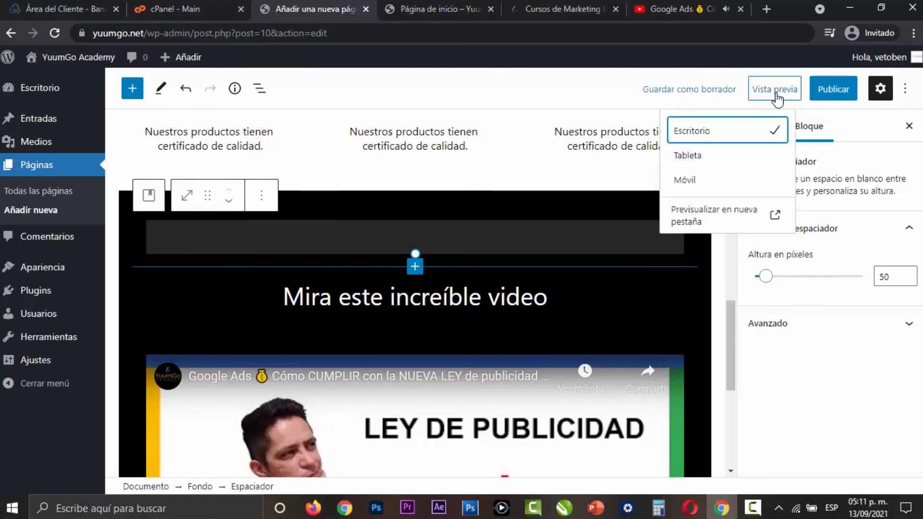
left_click(717, 207)
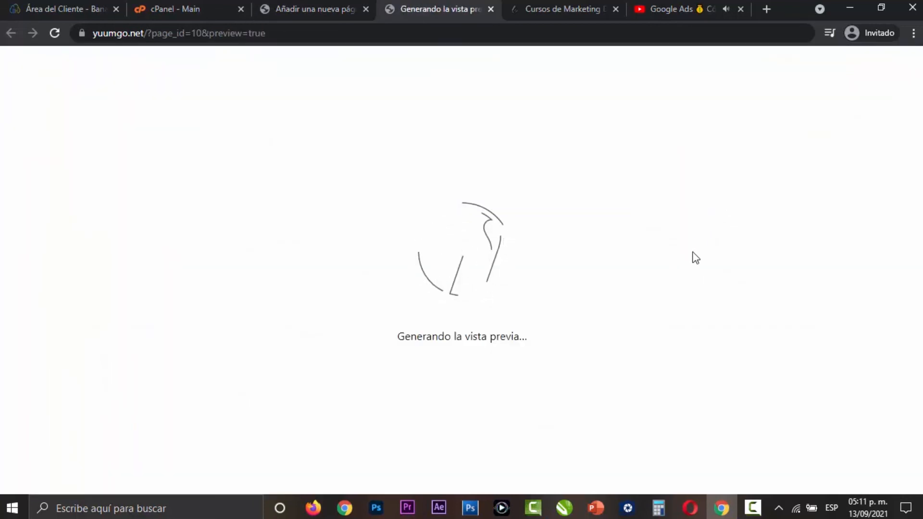
scroll(693, 252, "down", 10)
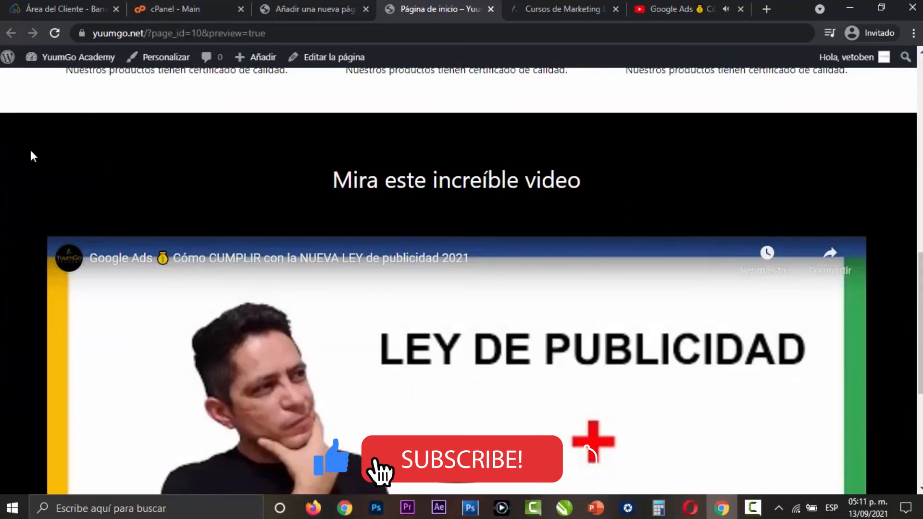
scroll(881, 256, "down", 5)
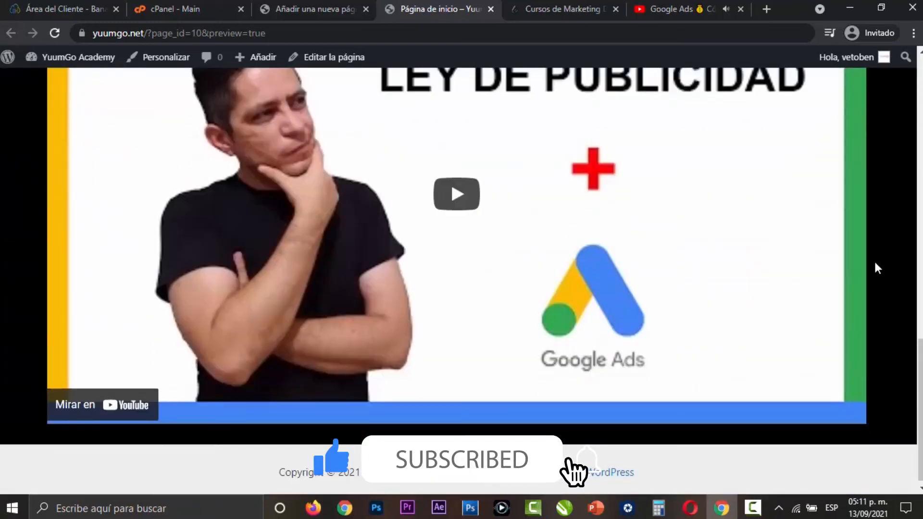
scroll(659, 329, "up", 5)
scroll(622, 323, "down", 5)
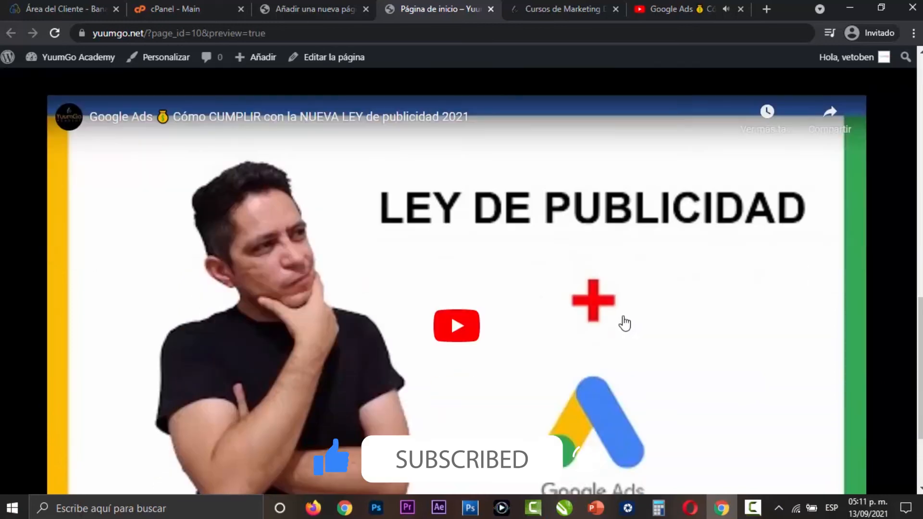
scroll(624, 323, "up", 5)
- Insert a Columnas block with the 25 / 50 / 25 layout between the "Mira este increíble video" title and the video in the page editor
left_click(303, 13)
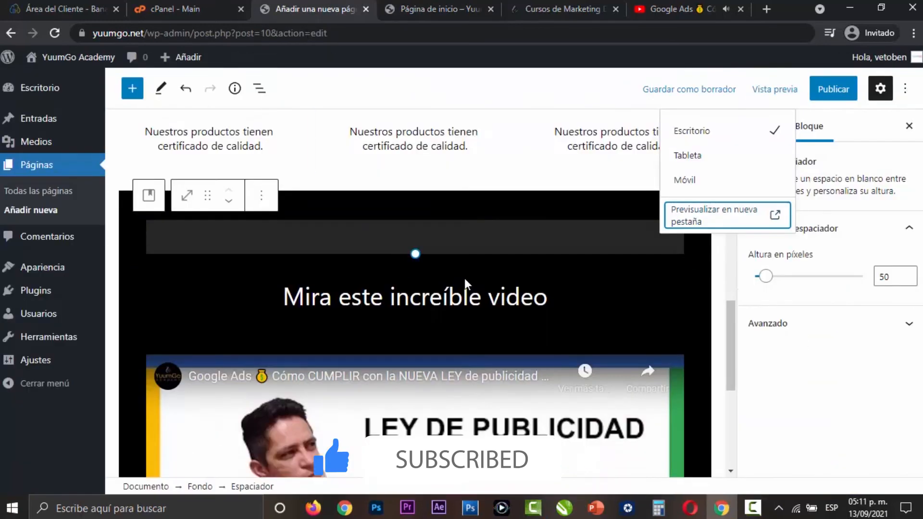
left_click(414, 266)
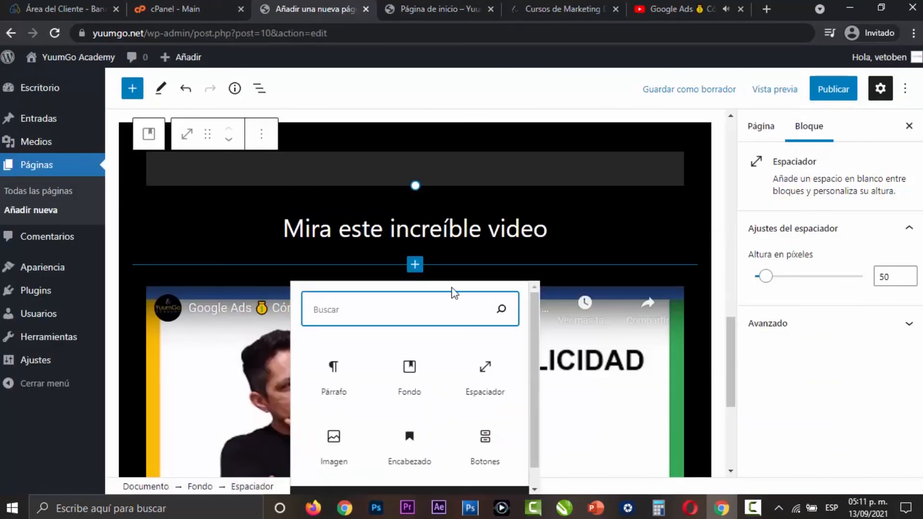
type("col")
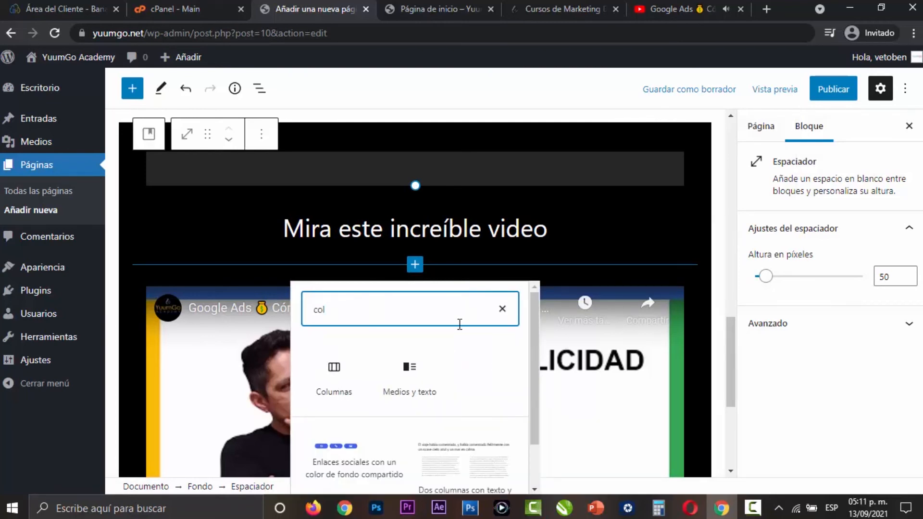
left_click(350, 385)
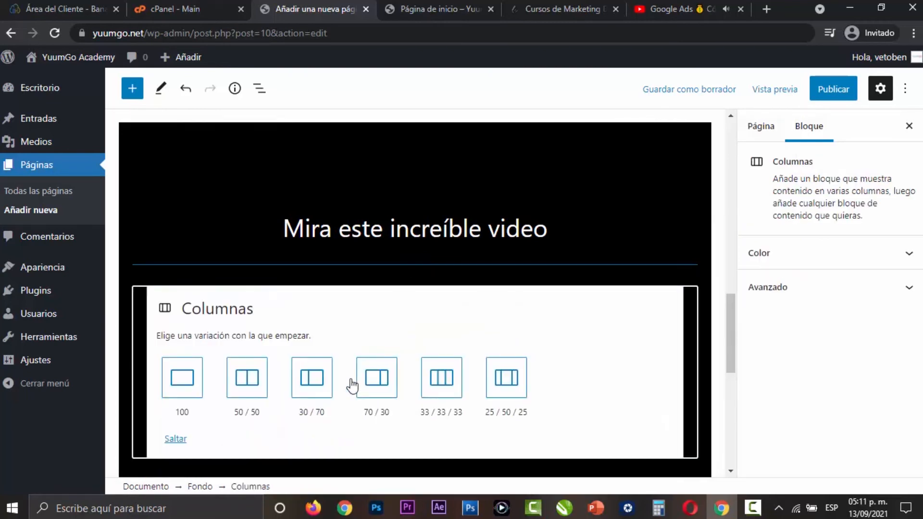
left_click(515, 398)
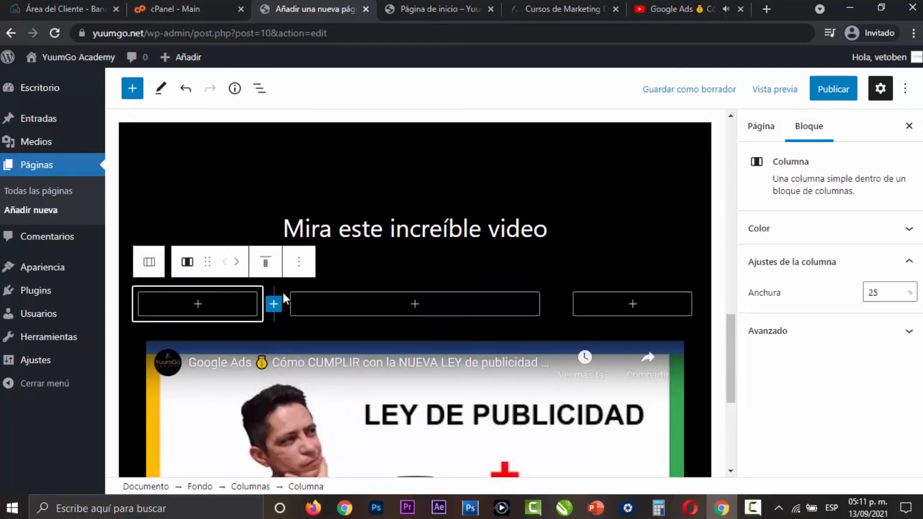
scroll(415, 239, "down", 1)
left_click(416, 236)
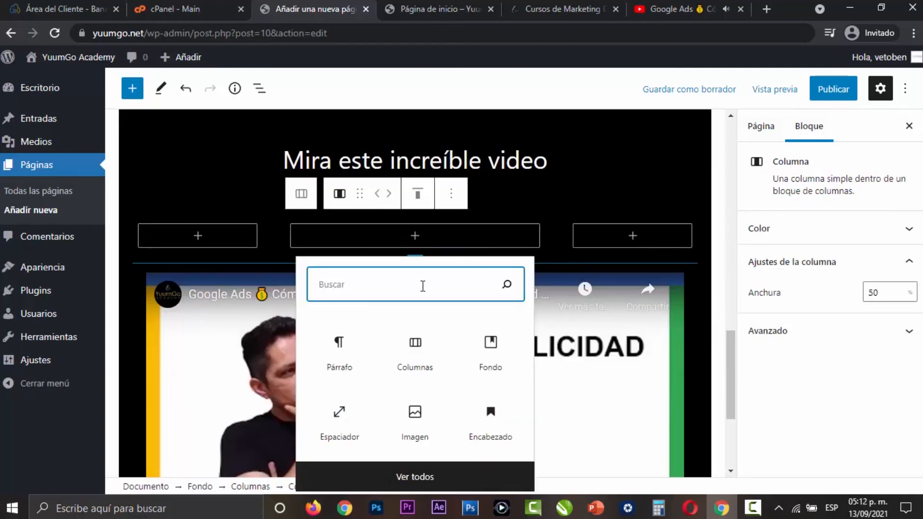
type("you")
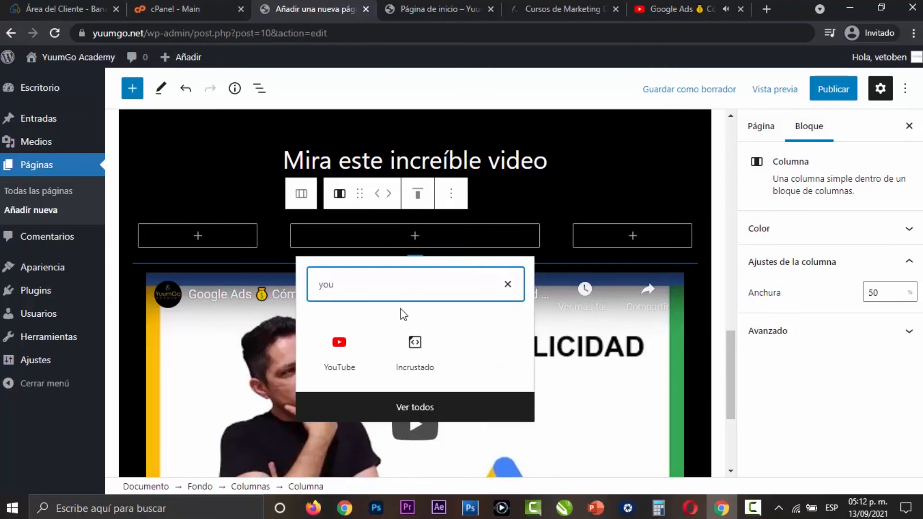
left_click(347, 358)
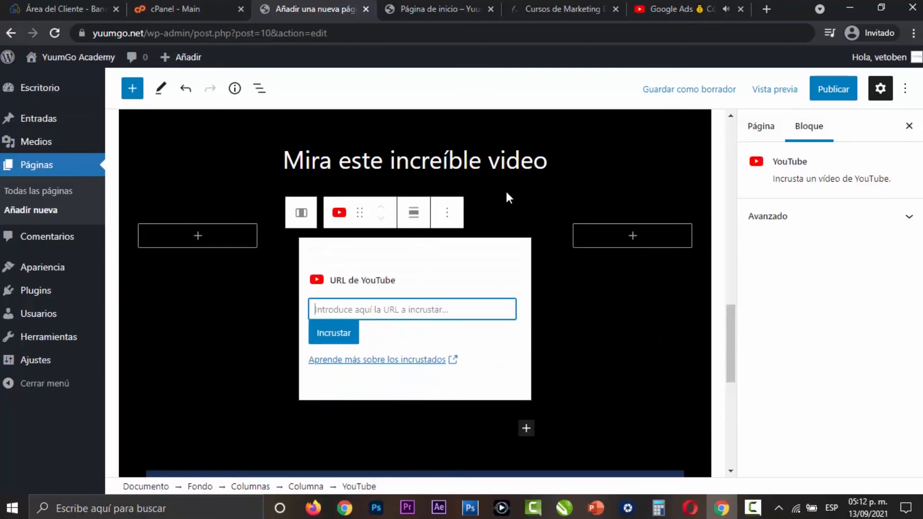
left_click(705, 10)
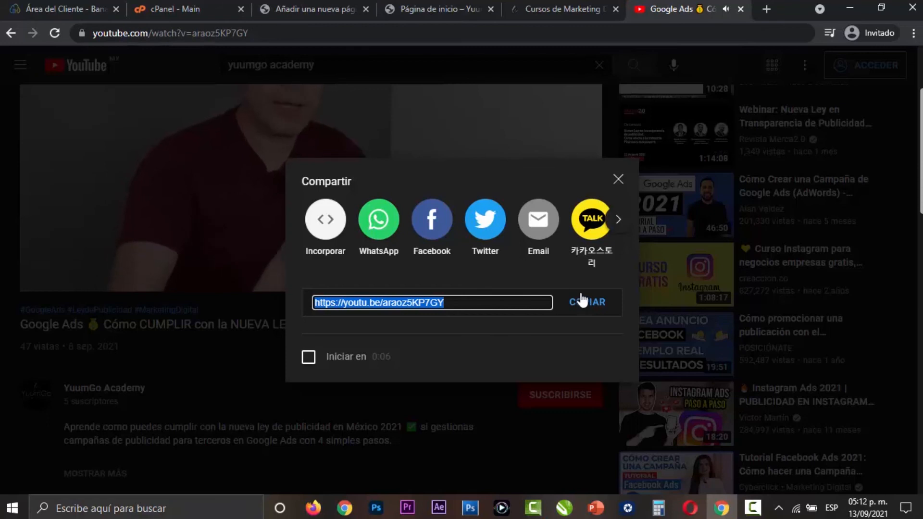
left_click(320, 6)
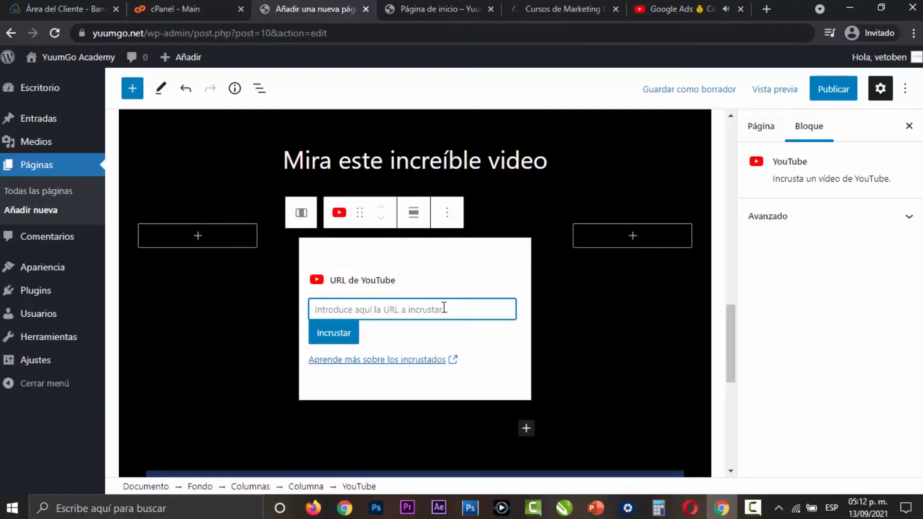
left_click(349, 341)
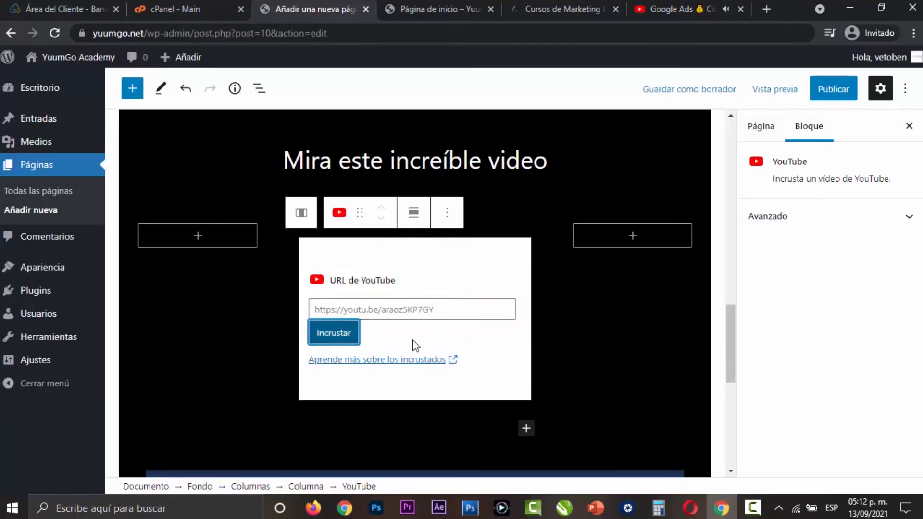
- Remove the large YouTube block below the columns in the black cover
scroll(578, 362, "down", 2)
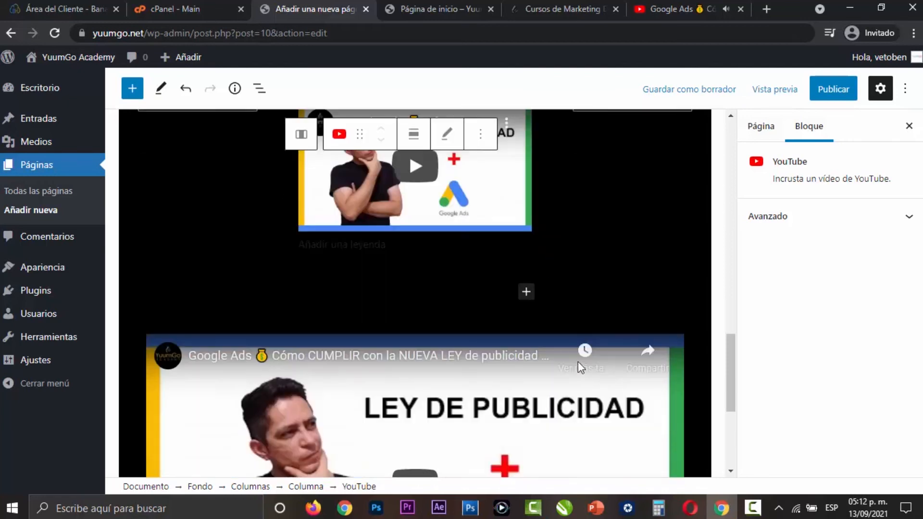
left_click(502, 347)
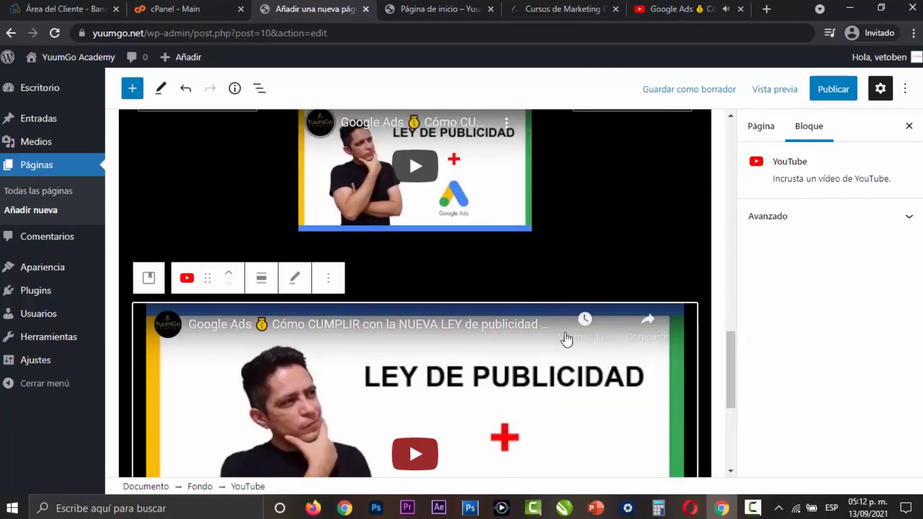
left_click(329, 278)
scroll(399, 195, "down", 2)
left_click(387, 233)
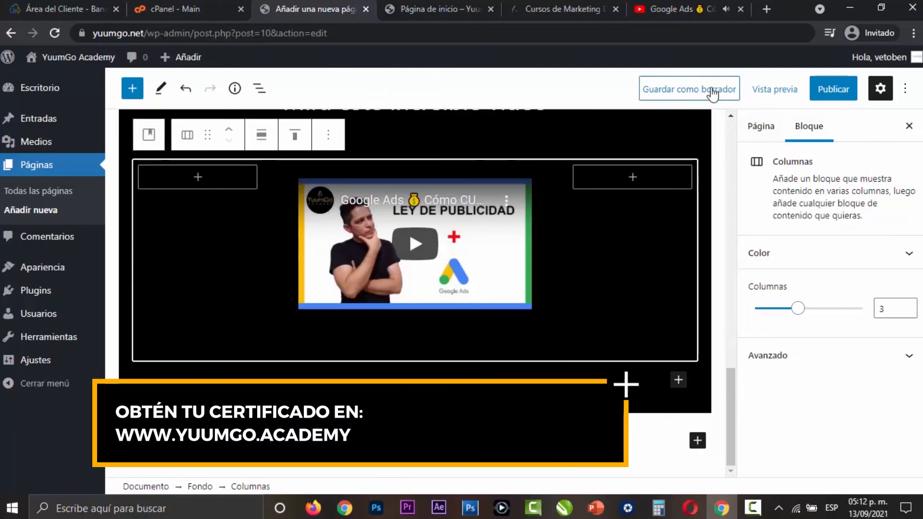
- Save the page as a draft and preview it in a new tab
left_click(676, 91)
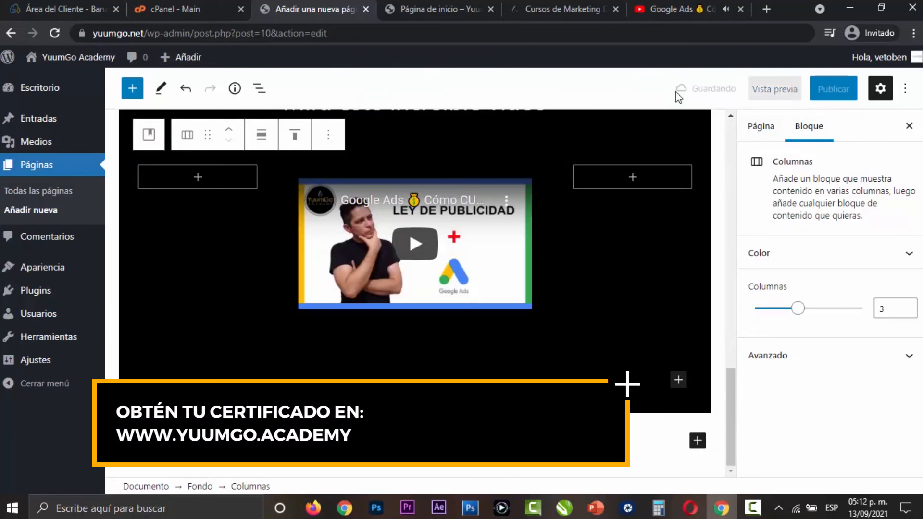
left_click(772, 96)
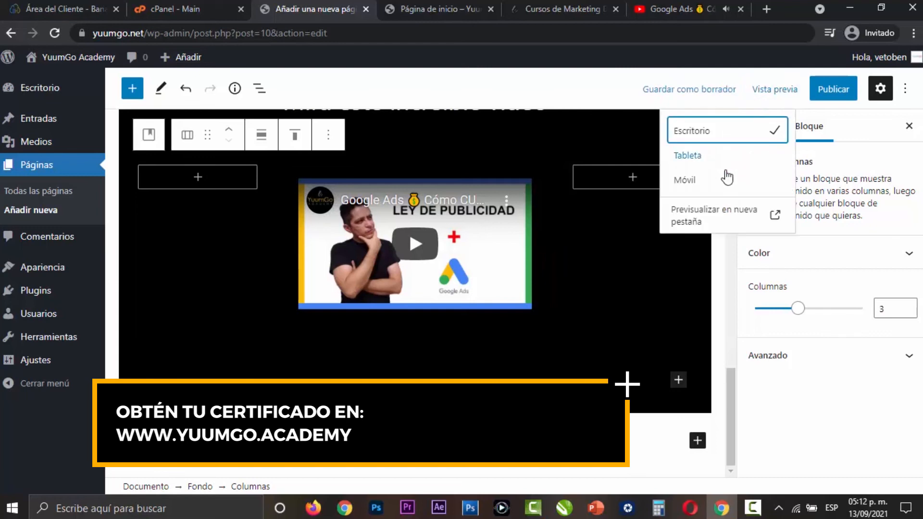
left_click(700, 219)
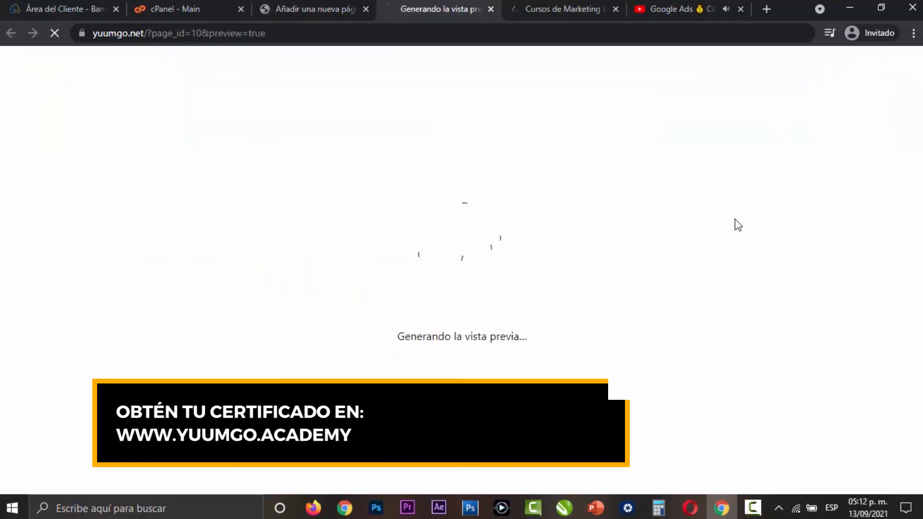
- Examine the previewed page from the resized video section up through the icon columns to the banner
scroll(711, 214, "down", 4)
scroll(713, 214, "down", 10)
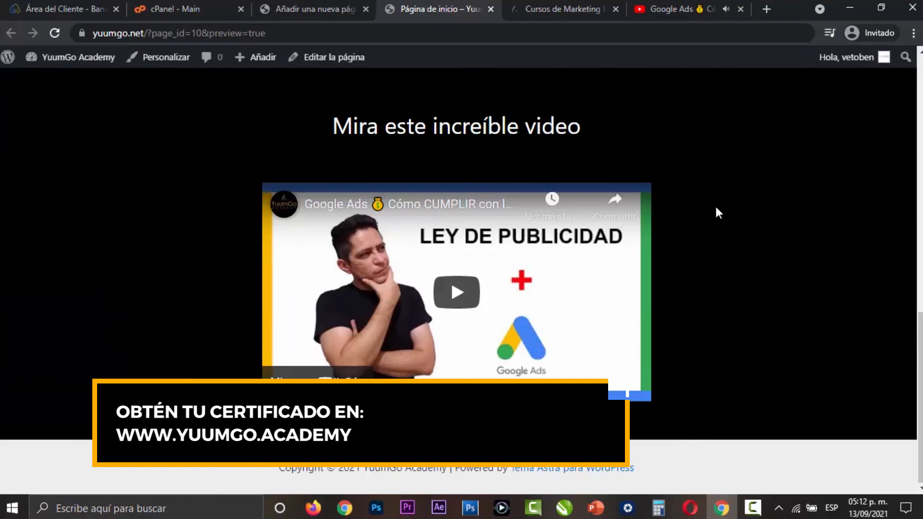
scroll(740, 225, "up", 1)
scroll(807, 305, "down", 1)
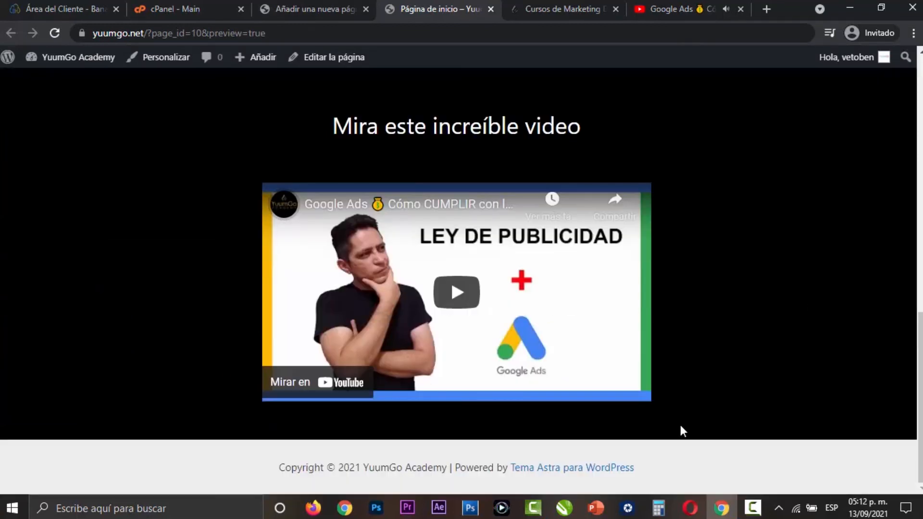
scroll(694, 411, "up", 3)
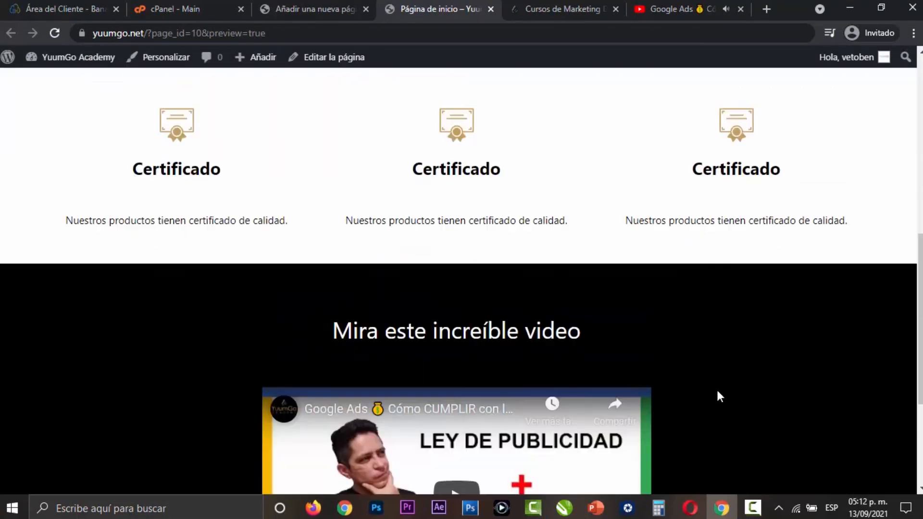
scroll(716, 388, "down", 3)
scroll(716, 394, "up", 1)
scroll(716, 393, "up", 15)
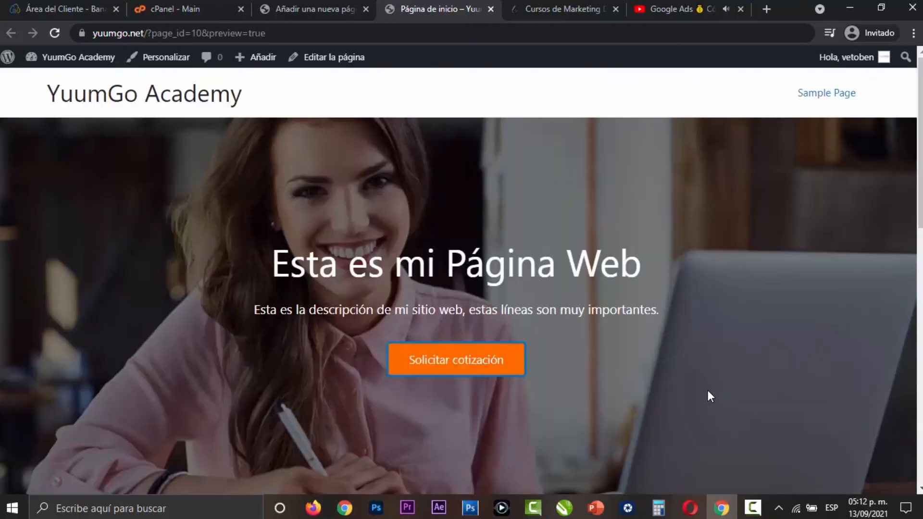
- Return to the page editor and display the full block library from below the black cover
left_click(306, 7)
scroll(622, 454, "up", 2)
scroll(647, 463, "down", 2)
left_click(697, 440)
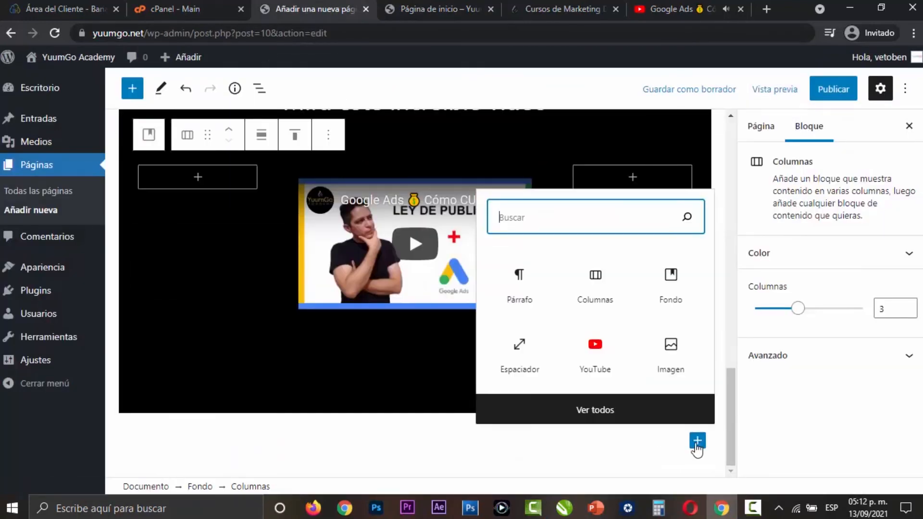
left_click(608, 420)
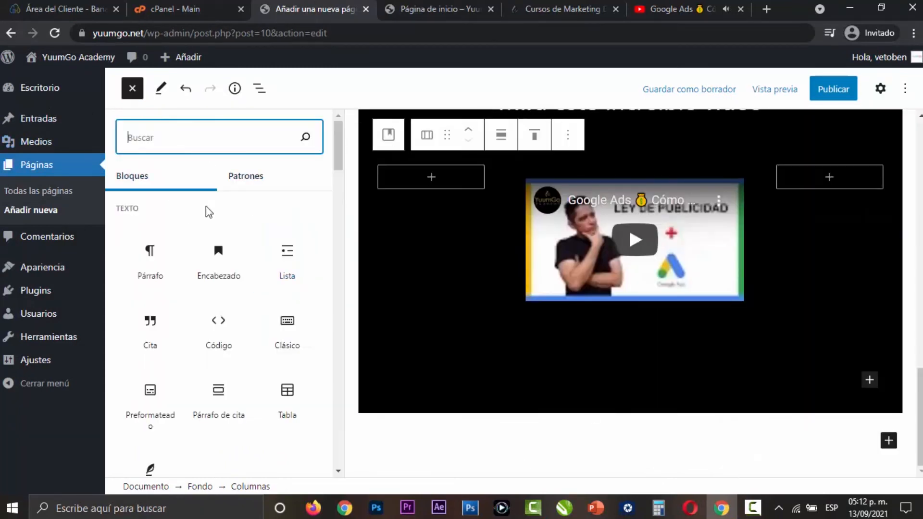
- Reopen the home page in the editor and show its page settings
mouse_move(79, 56)
left_click(126, 87)
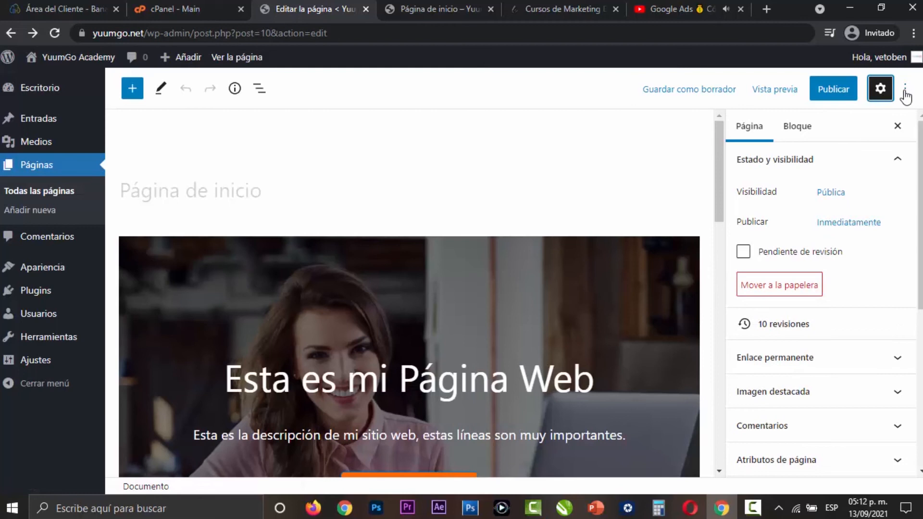
left_click(905, 90)
left_click(630, 153)
- Browse the block library down to the design blocks such as Separador and Espaciador, then close it
left_click(132, 89)
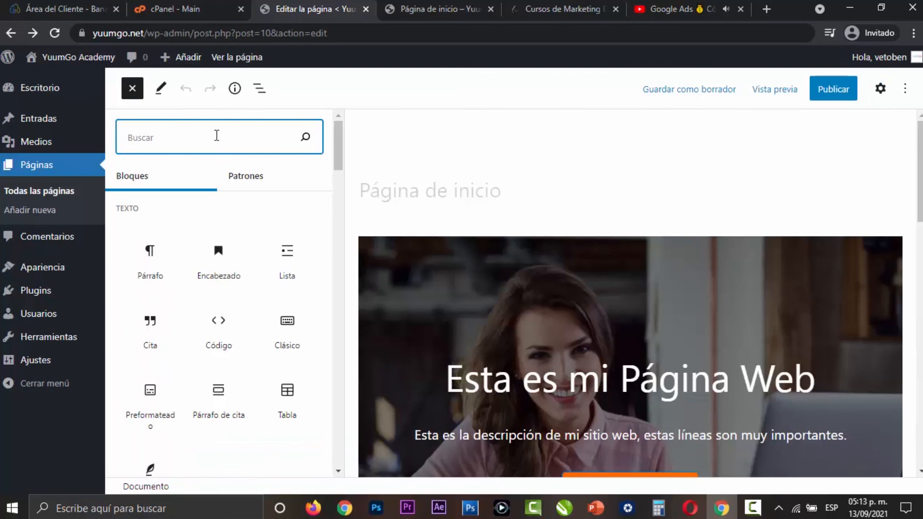
scroll(289, 188, "down", 3)
scroll(299, 243, "down", 4)
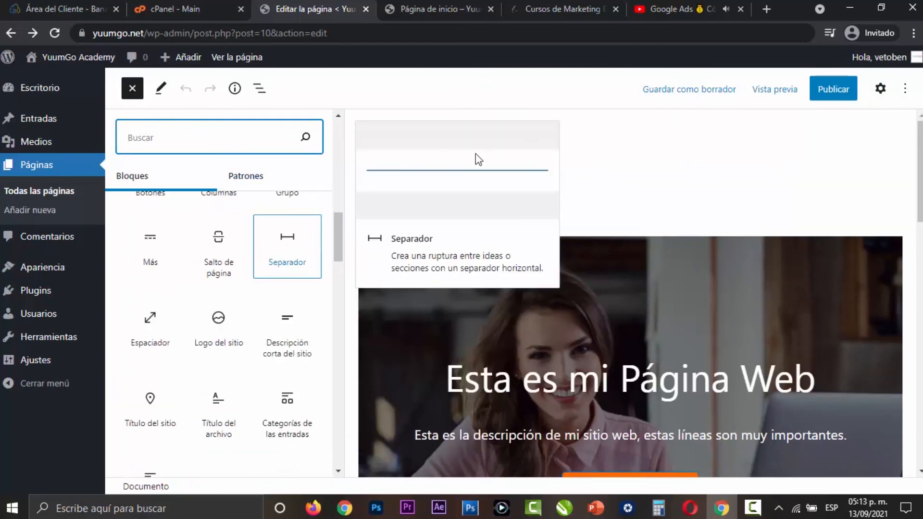
left_click(690, 161)
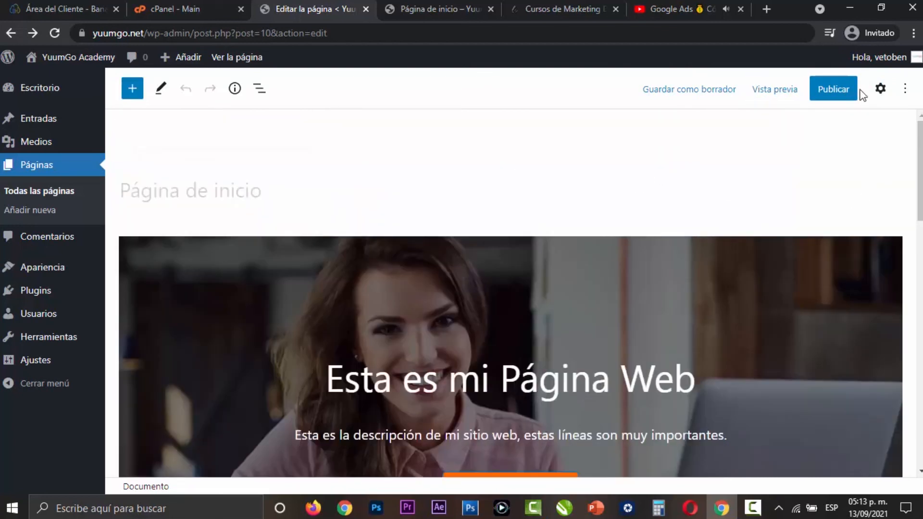
- Show the page settings and look over the page content from the banner to the video section
left_click(880, 89)
scroll(645, 215, "down", 5)
scroll(633, 246, "down", 12)
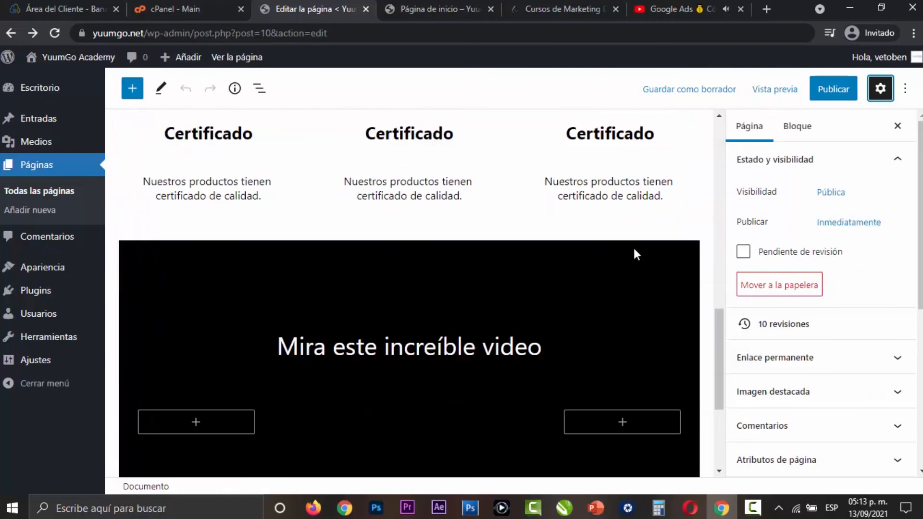
scroll(630, 248, "up", 10)
scroll(633, 249, "up", 5)
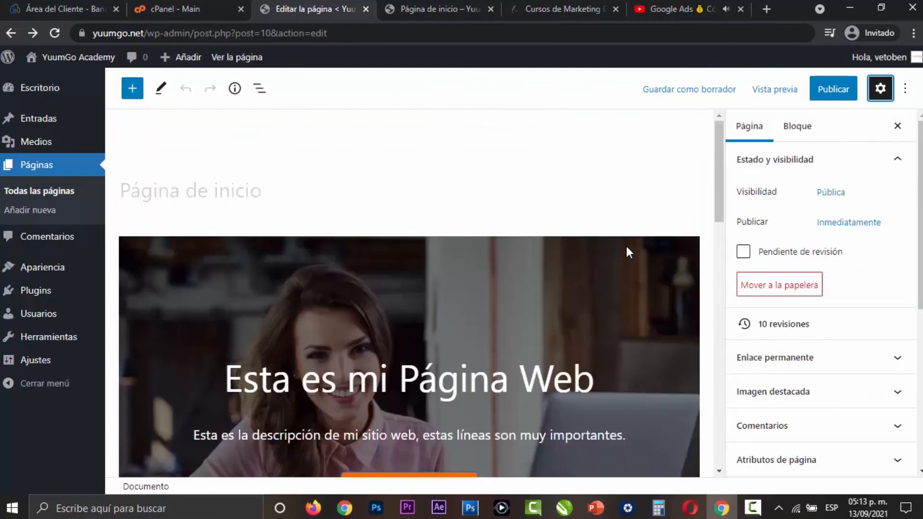
- Publish the home page with "Mostrar siempre las comprobaciones previas a la publicación" turned off
left_click(833, 89)
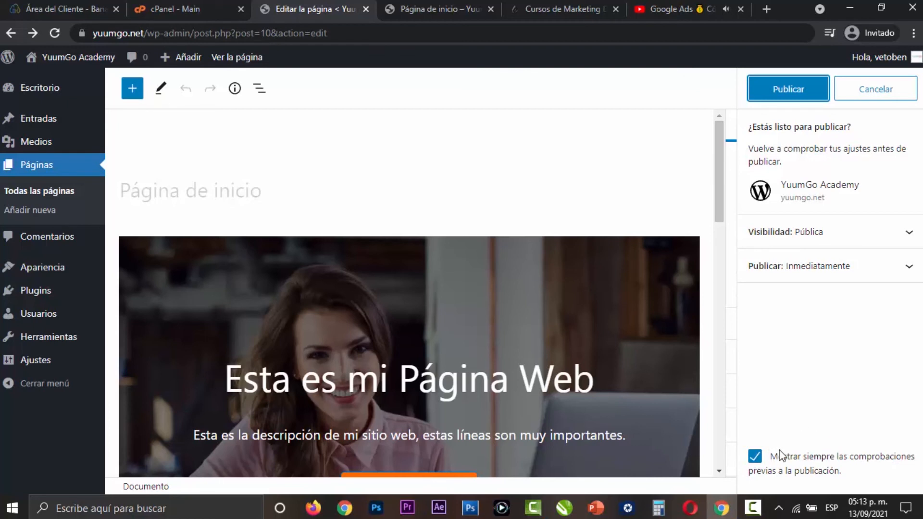
left_click(757, 465)
left_click(785, 89)
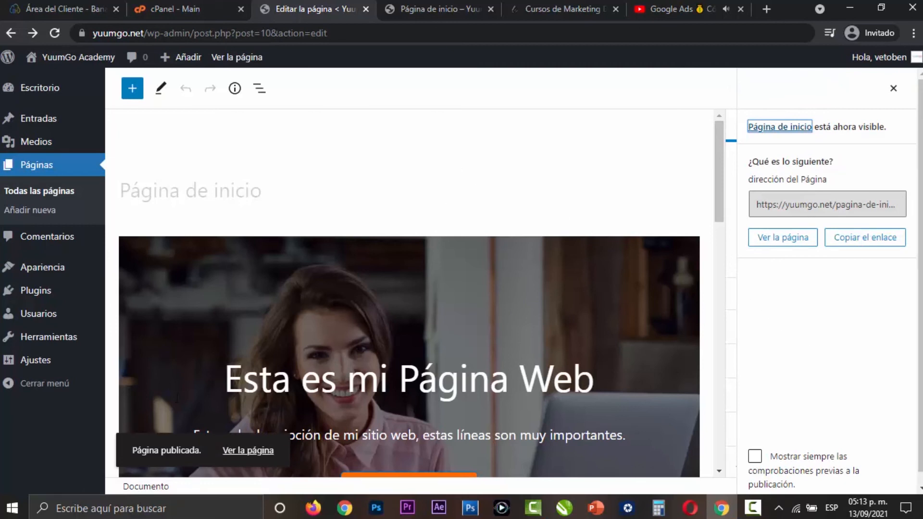
- View the published home page and check its banner, header menu and video section
left_click(242, 450)
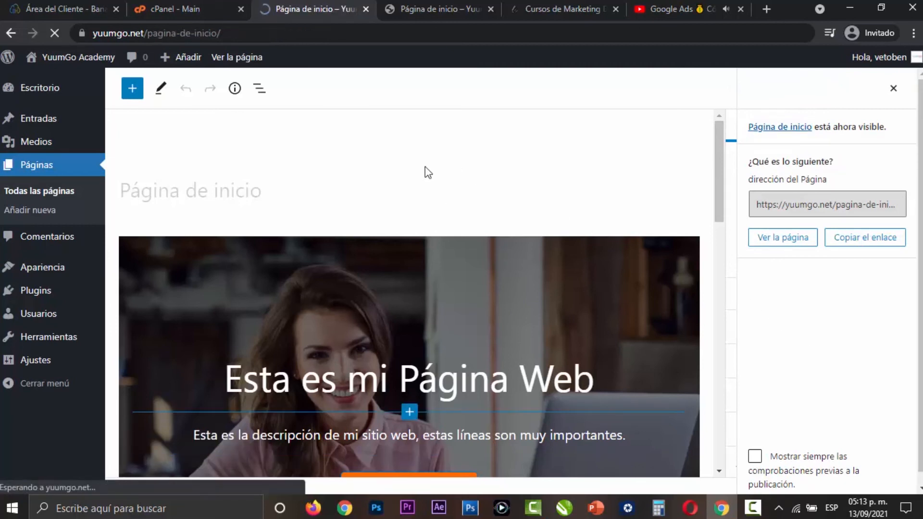
scroll(594, 245, "down", 10)
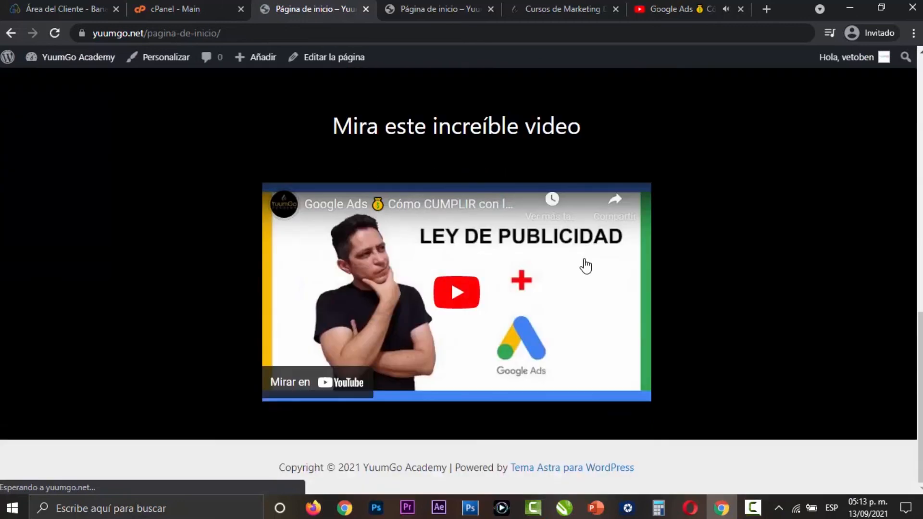
scroll(586, 266, "up", 10)
mouse_move(73, 57)
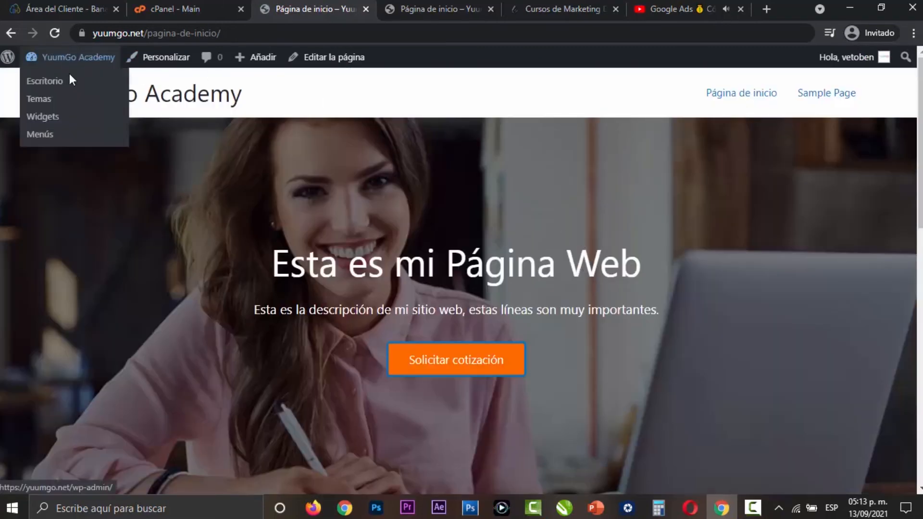
- Set the site's reading settings to a static page with "Página de inicio" as Portada and save the changes
left_click(71, 80)
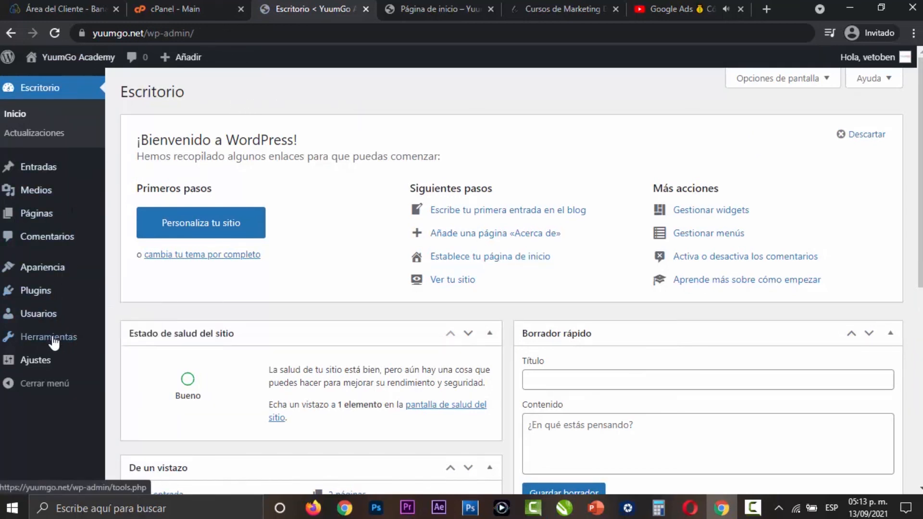
mouse_move(51, 363)
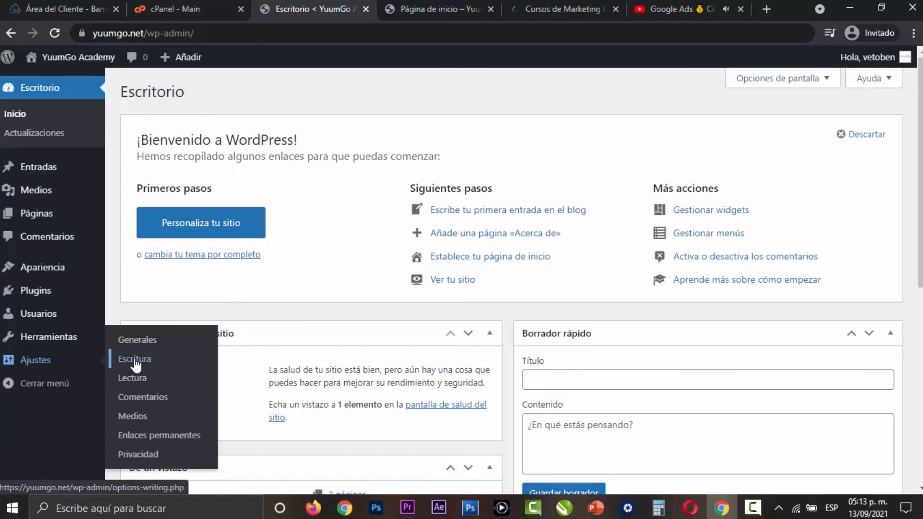
left_click(188, 376)
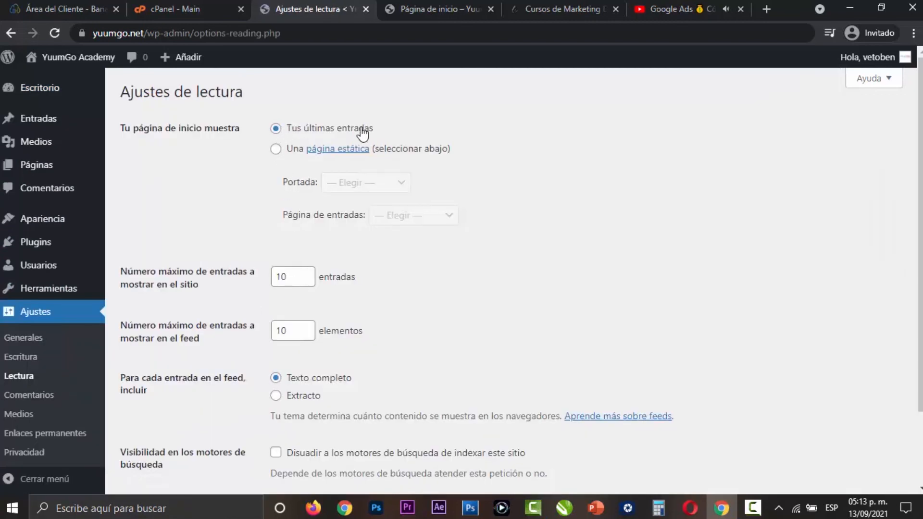
left_click(276, 150)
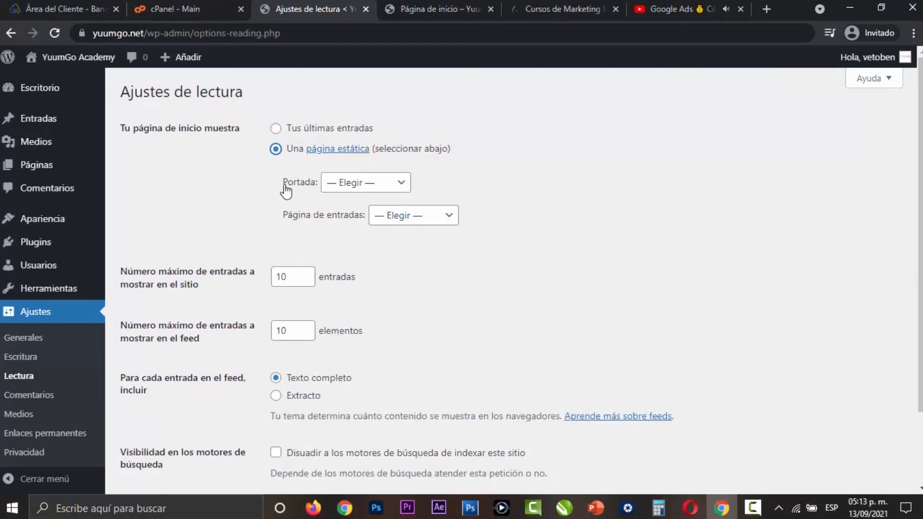
left_click(381, 184)
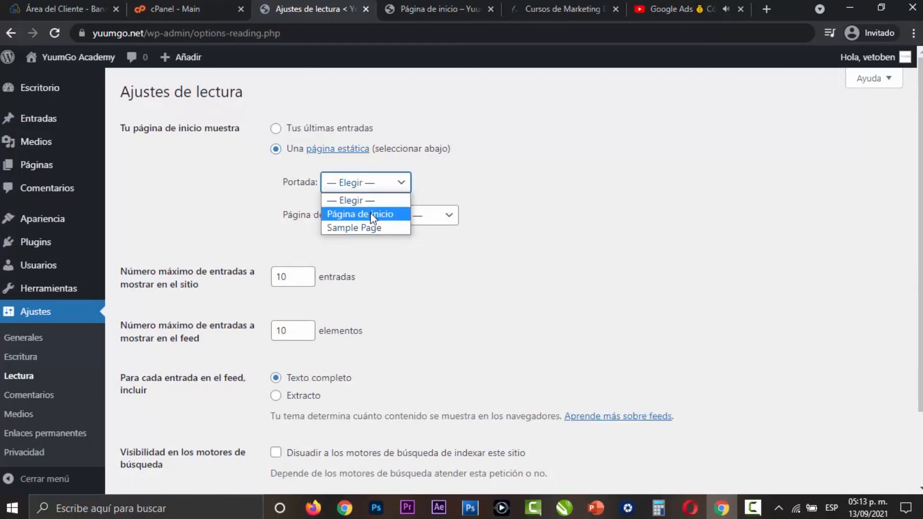
left_click(370, 214)
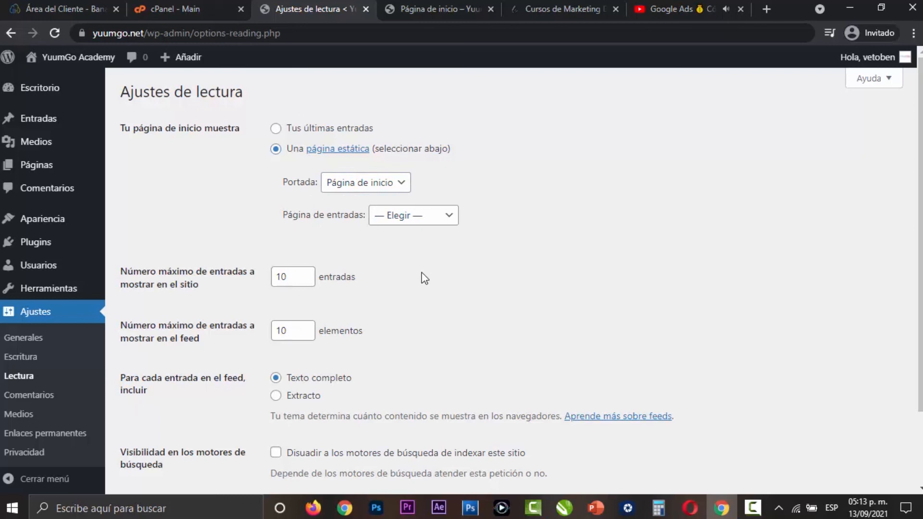
scroll(424, 278, "down", 2)
left_click(163, 423)
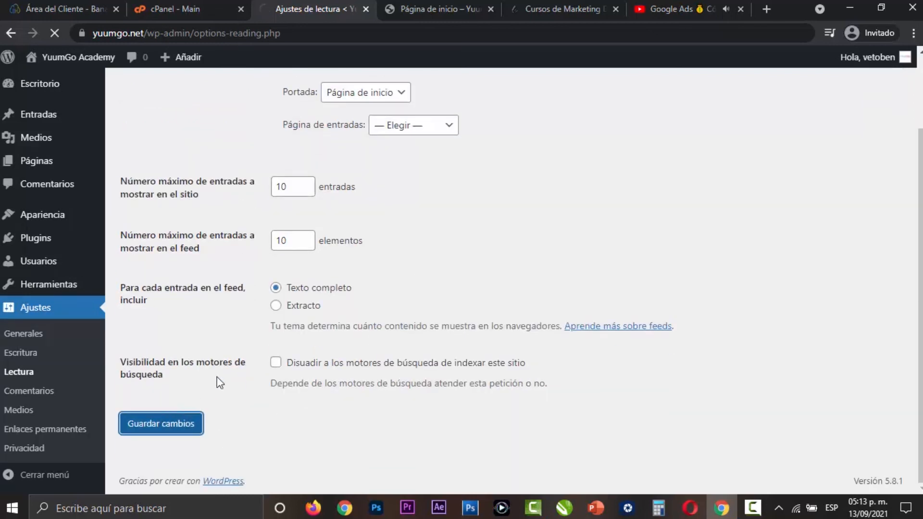
- Open the yuumgo.net front page in a separate tab and check its banner, Certificado columns and video section
mouse_move(72, 57)
right_click(61, 81)
left_click(99, 92)
left_click(409, 8)
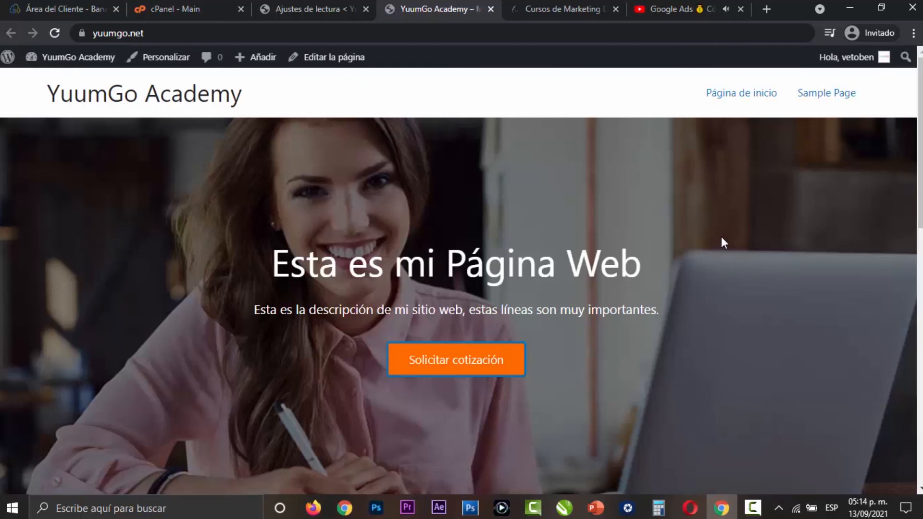
scroll(721, 237, "down", 10)
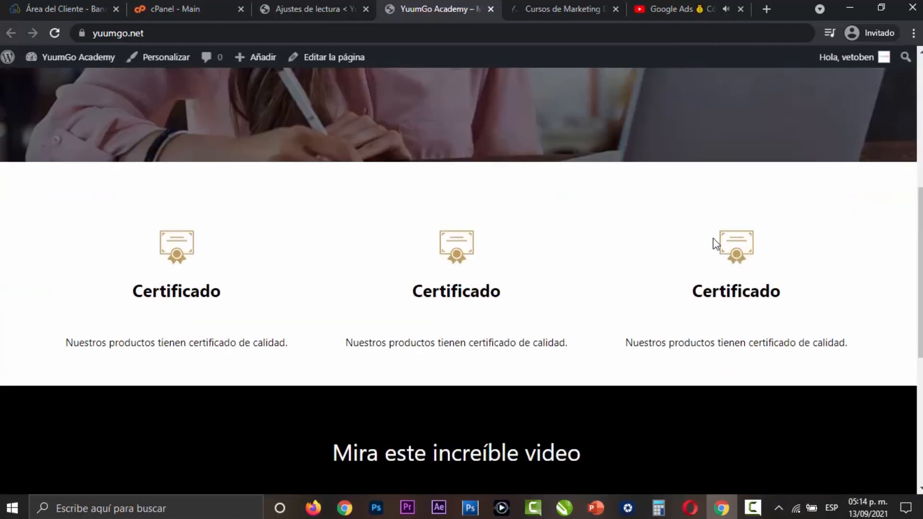
scroll(667, 295, "down", 3)
scroll(703, 336, "up", 12)
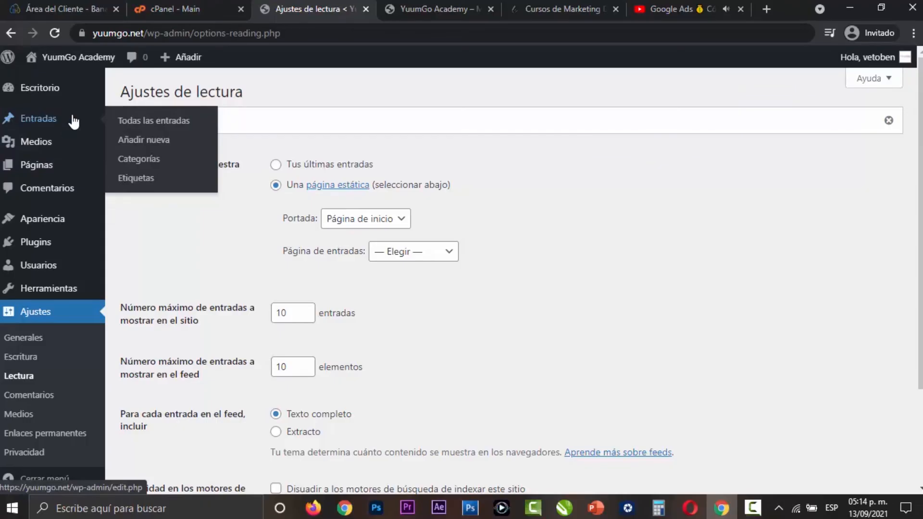
- Create a new post titled "Mi entrada" with the paragraph "¿Hola como estas?" followed by an empty block
left_click(132, 144)
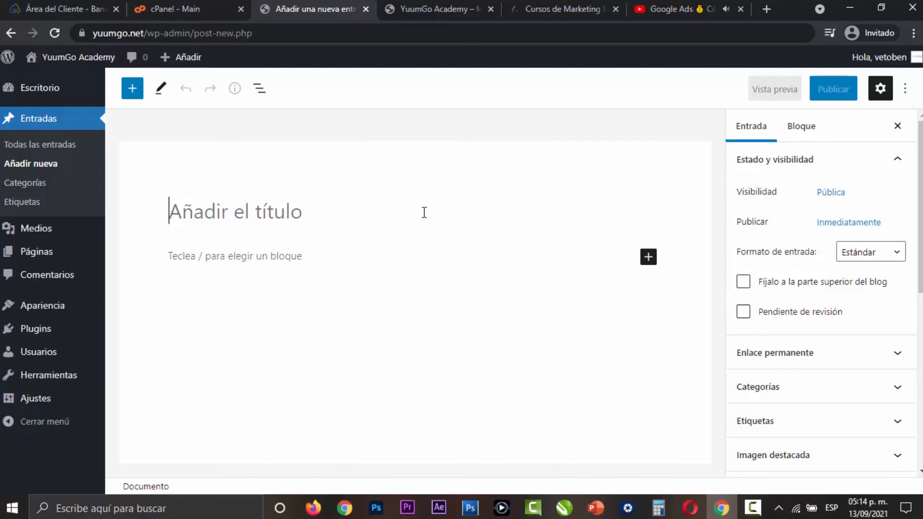
type("Mi entrada")
left_click(421, 255)
type("Hola como estas?")
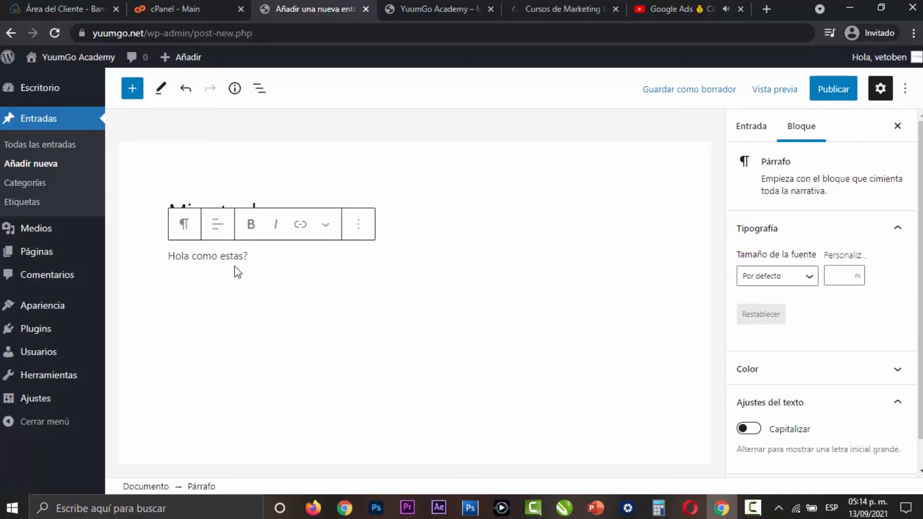
key("Home")
type("¿")
left_click(447, 257)
key("Return")
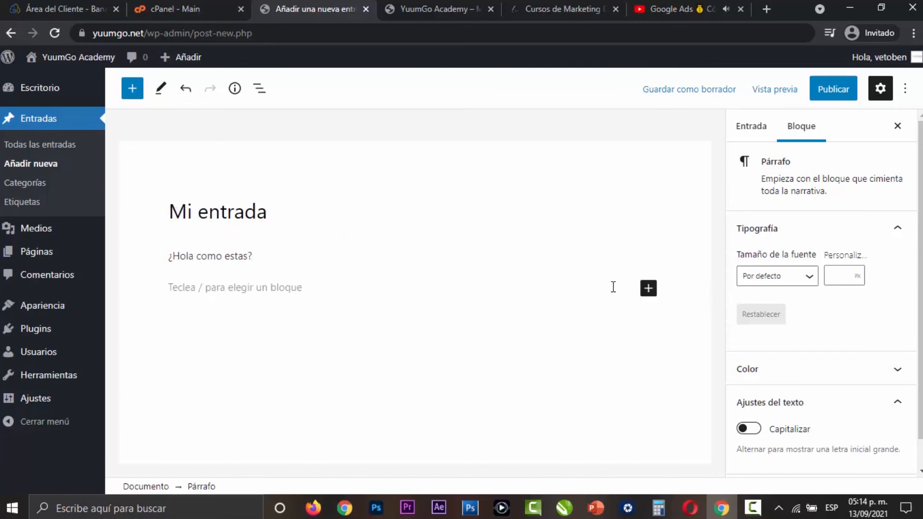
left_click(648, 289)
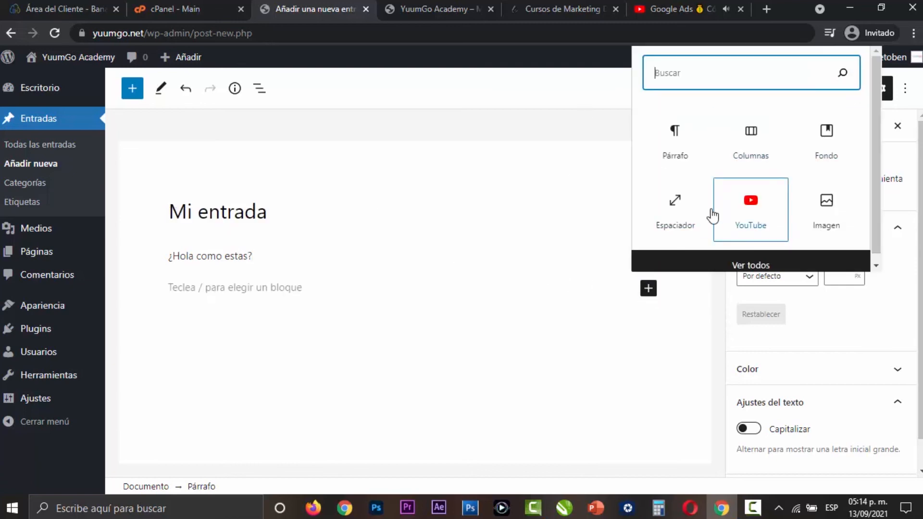
left_click(445, 288)
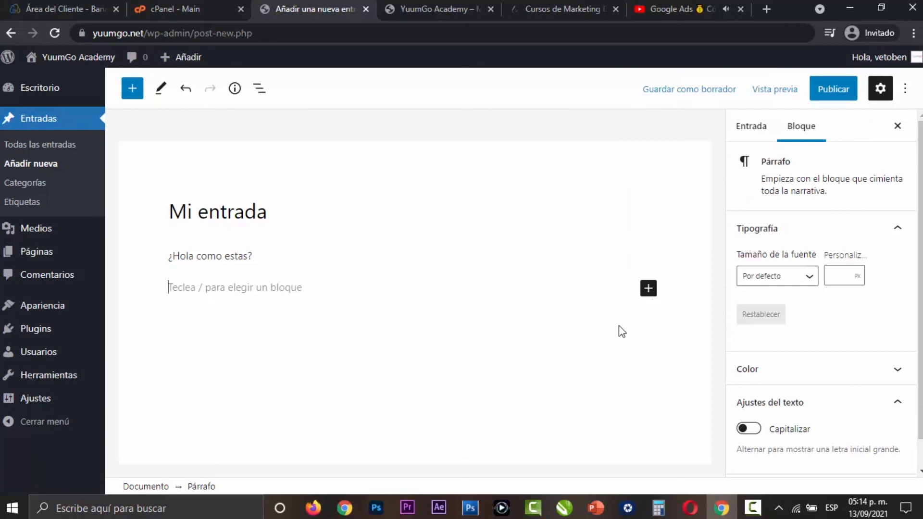
- Add a new category named "Blog" in the post settings and assign it to the post
left_click(759, 132)
scroll(807, 235, "down", 3)
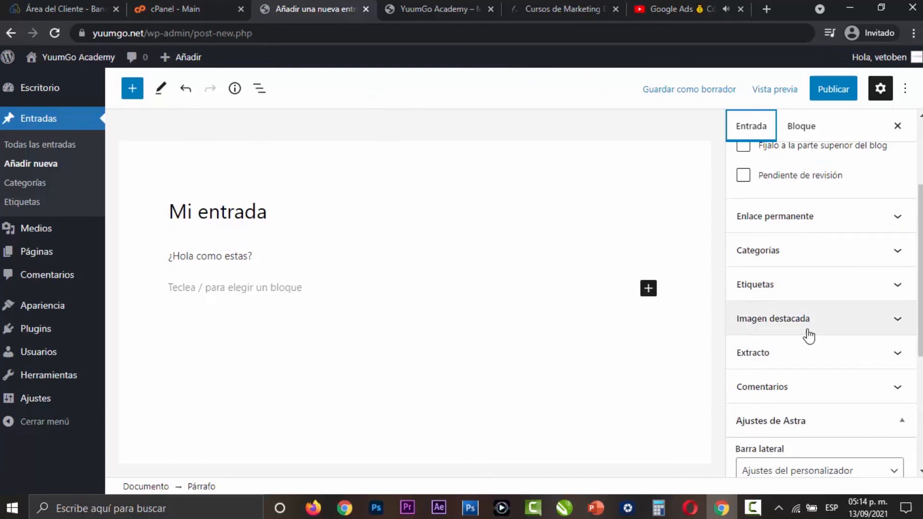
left_click(860, 260)
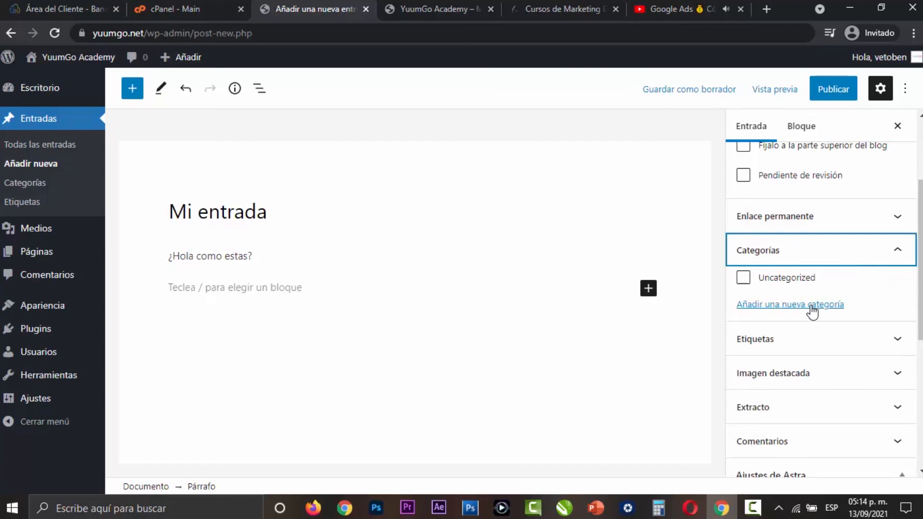
left_click(812, 306)
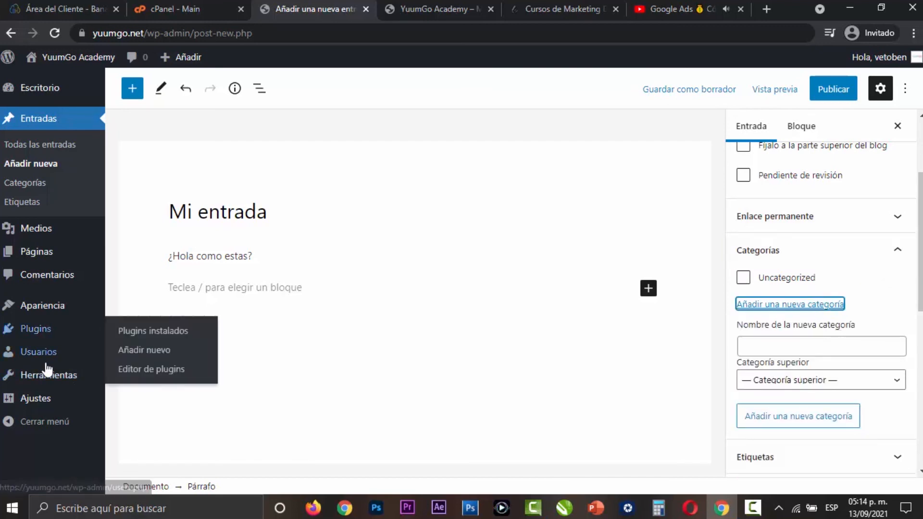
mouse_move(37, 400)
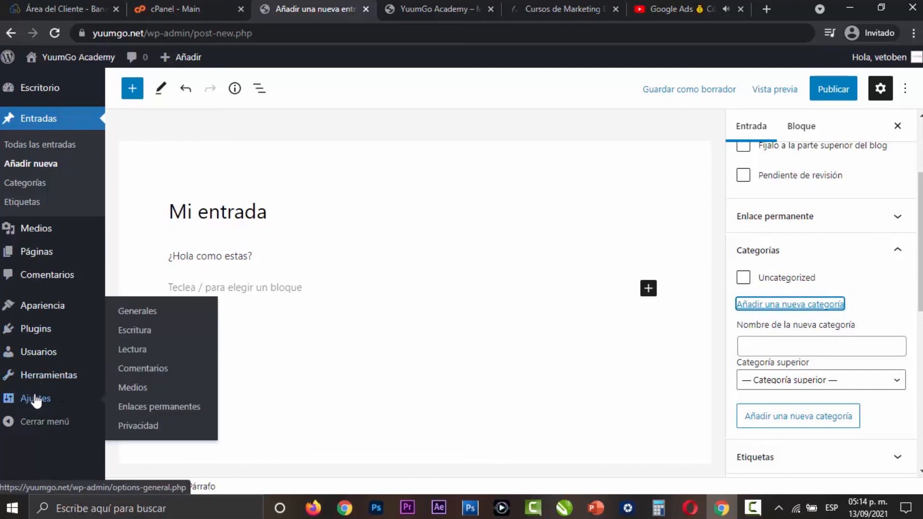
left_click(833, 347)
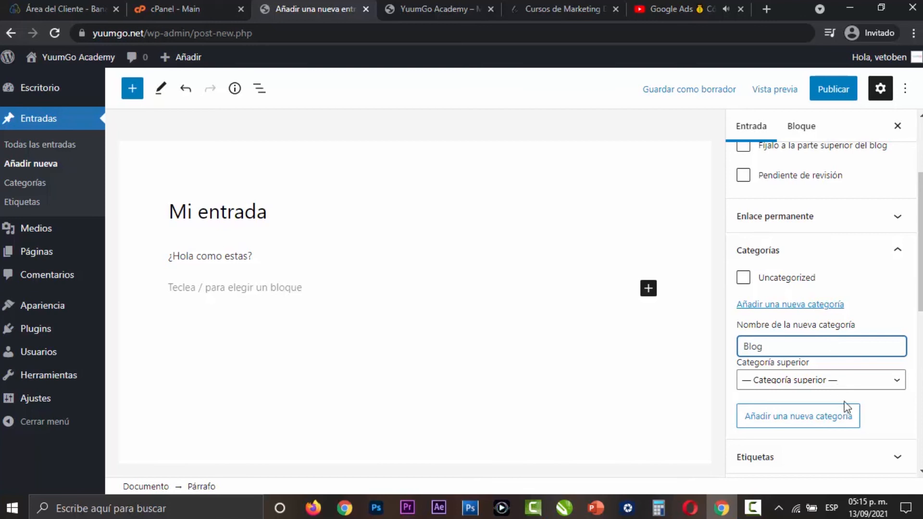
left_click(845, 422)
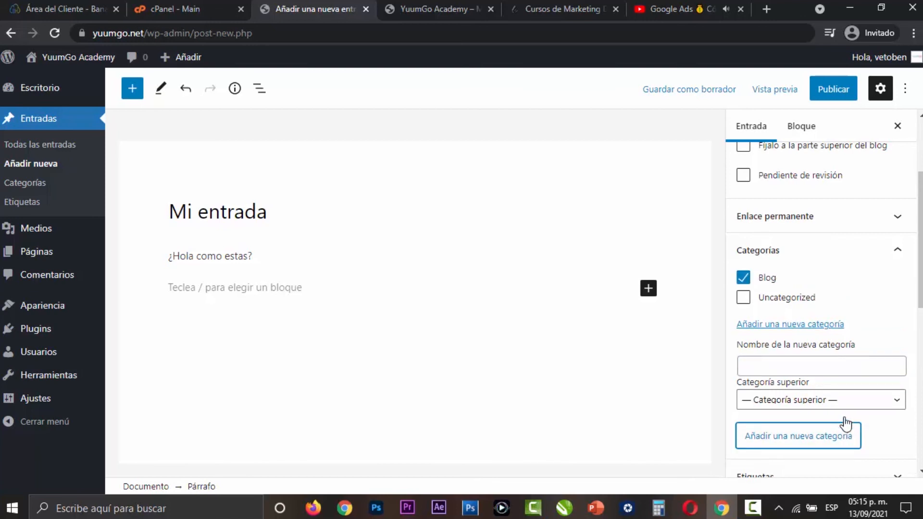
- Show the post's permalink settings and add the tag "Marketing" to the post
left_click(883, 208)
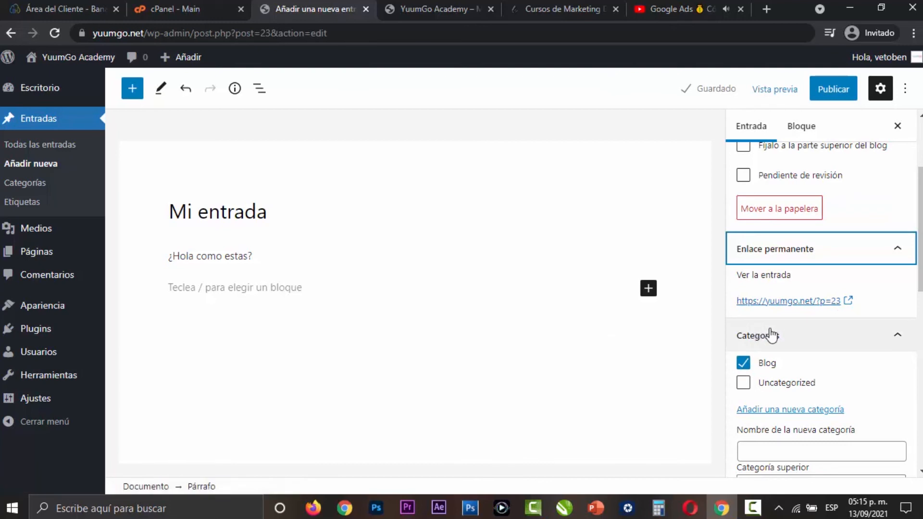
scroll(841, 333, "down", 4)
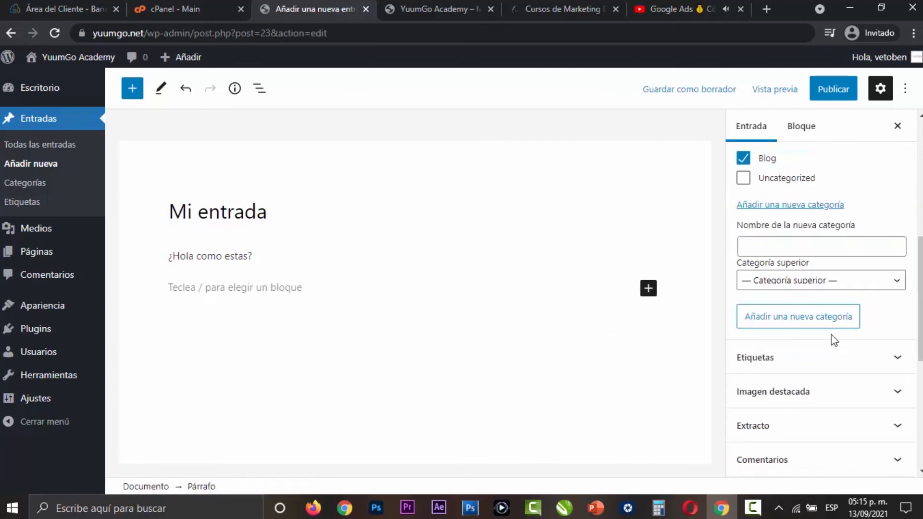
left_click(835, 357)
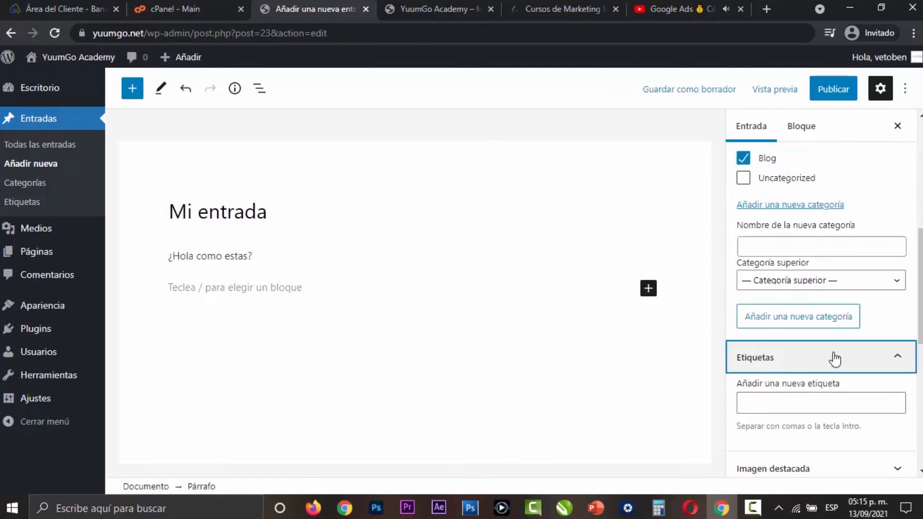
scroll(817, 344, "down", 3)
left_click(837, 274)
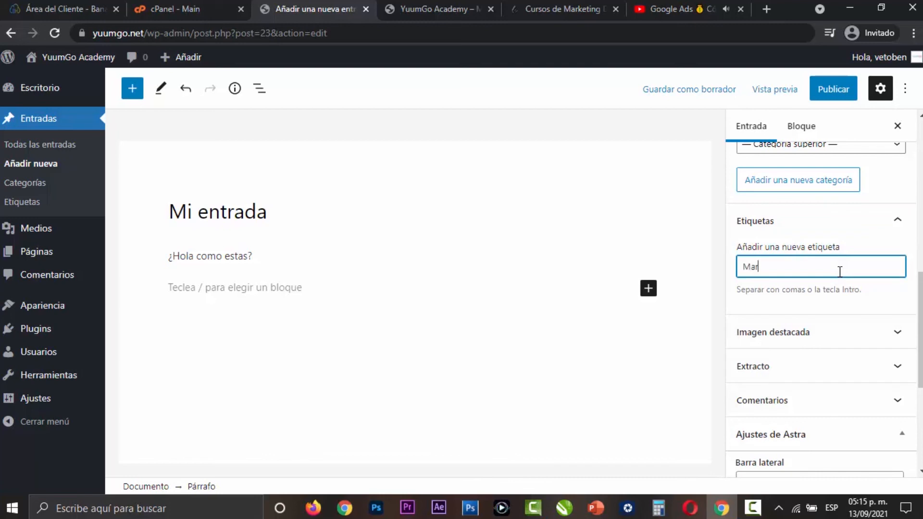
key("Return")
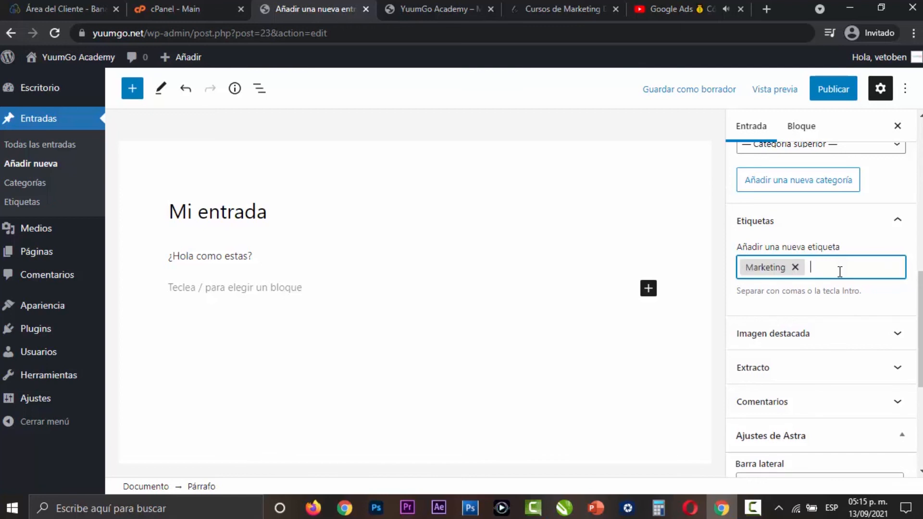
- Set the media library photo of the woman with the laptop as the post's featured image
scroll(865, 267, "down", 1)
left_click(876, 265)
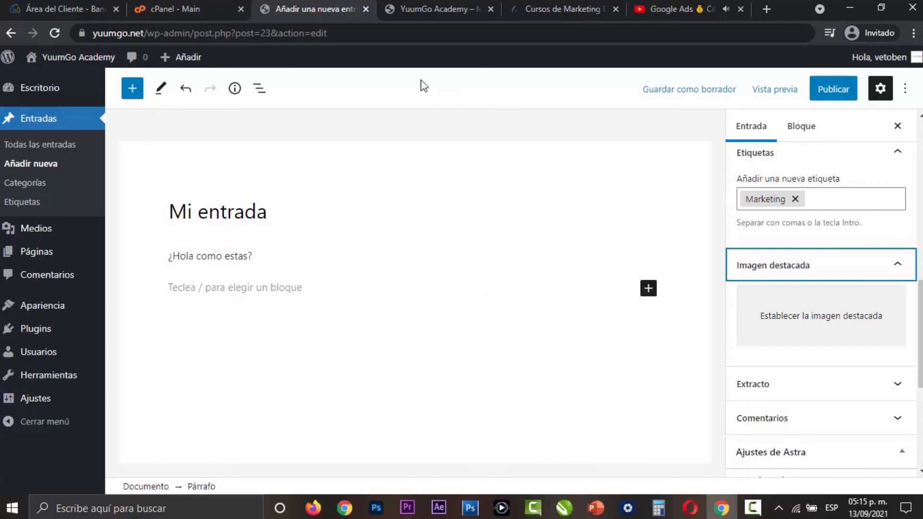
left_click(824, 310)
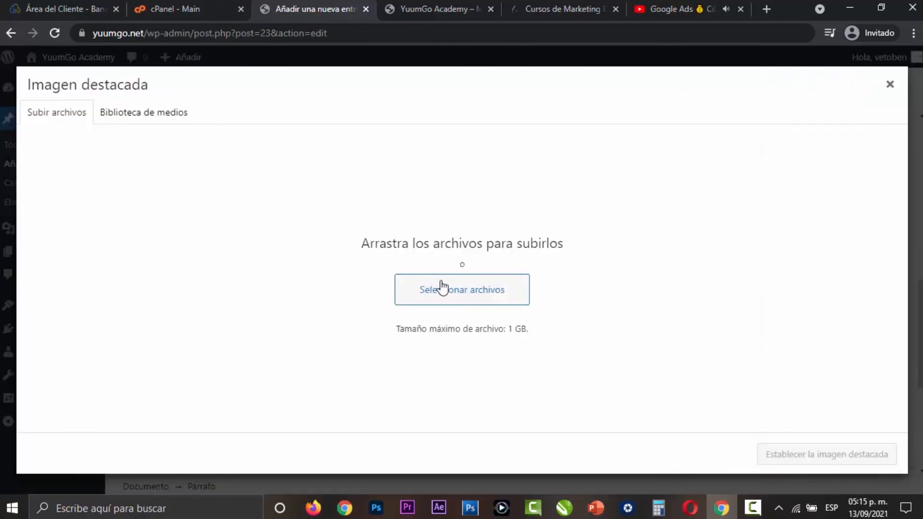
left_click(125, 113)
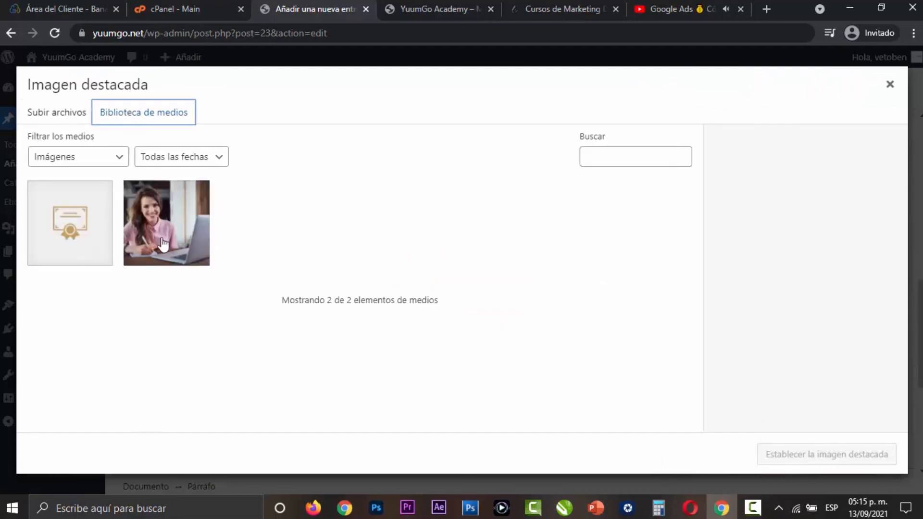
left_click(204, 254)
left_click(828, 454)
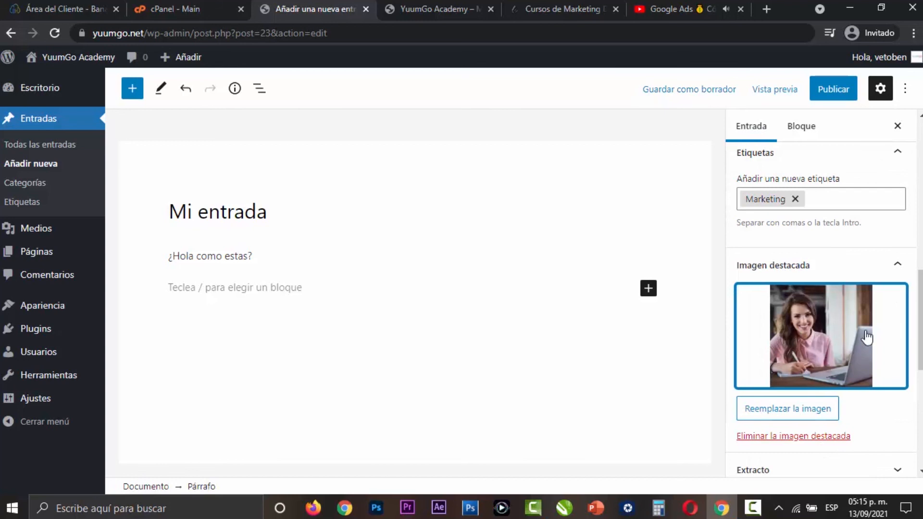
- Look at the post's excerpt field, collapse it, and show the comment settings
scroll(883, 358, "down", 1)
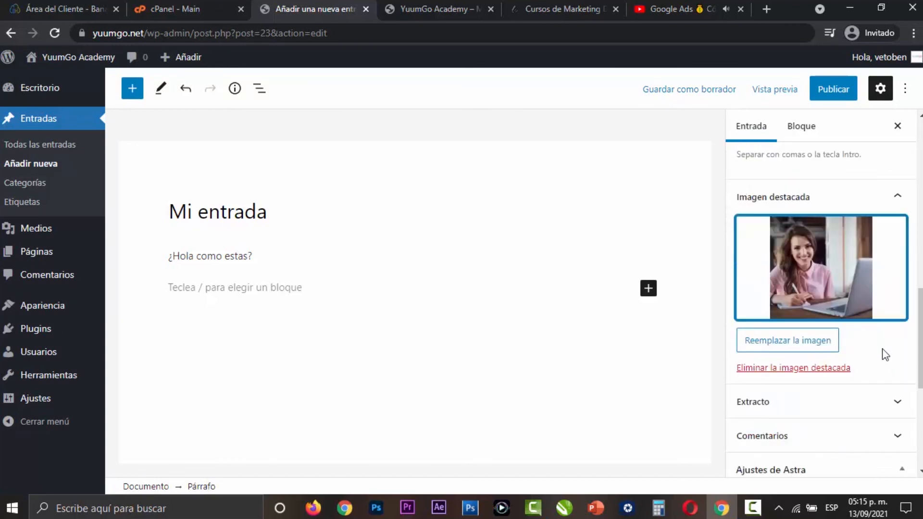
scroll(884, 356, "down", 2)
left_click(863, 269)
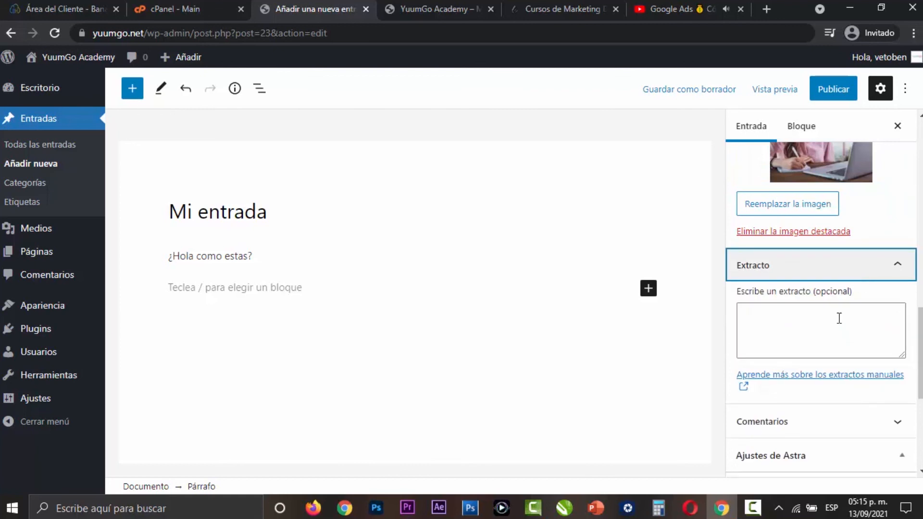
left_click(890, 267)
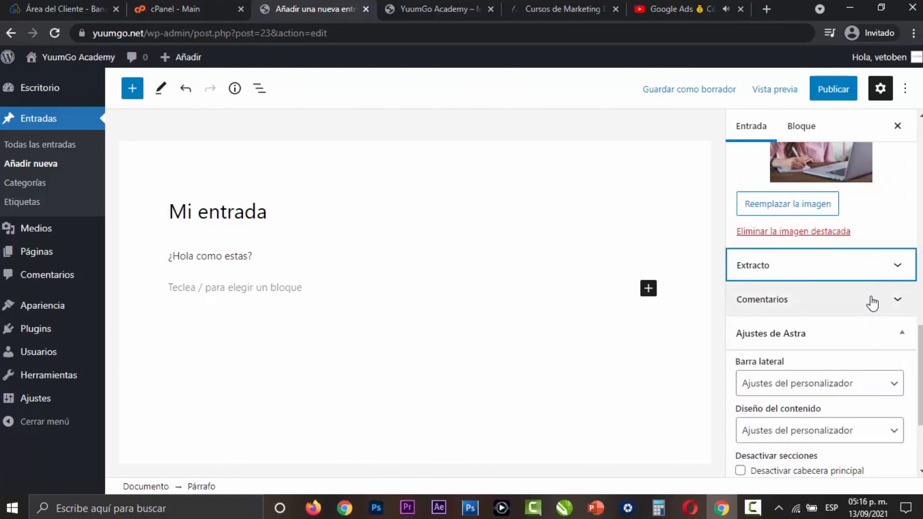
left_click(872, 302)
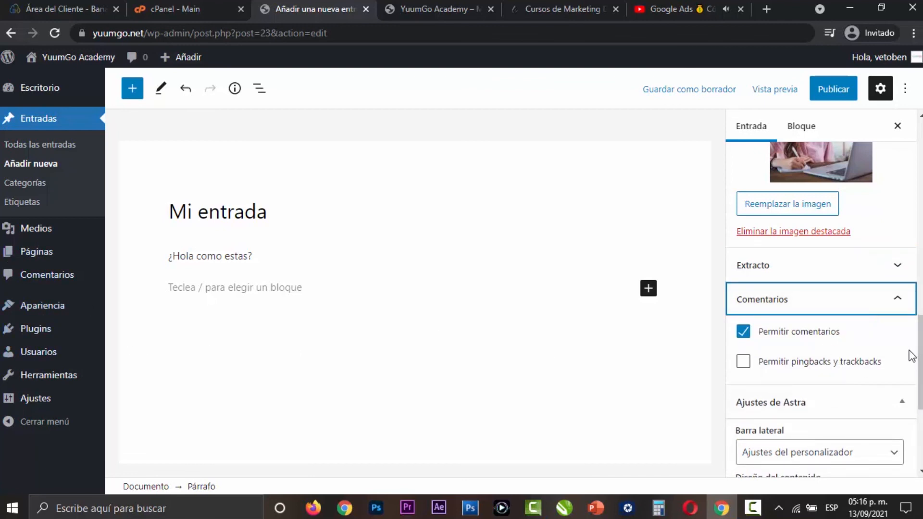
- Collapse the post's comment settings and save the post as a draft
left_click(873, 308)
scroll(859, 342, "down", 3)
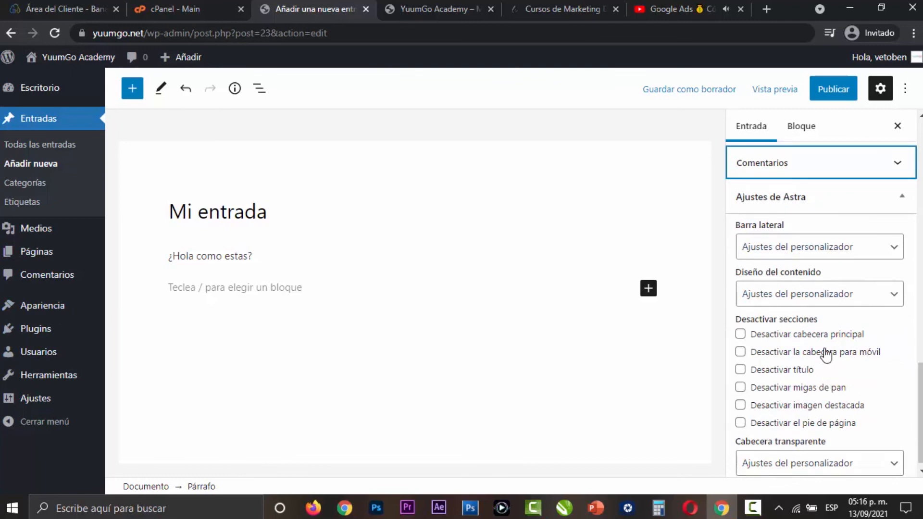
scroll(827, 337, "up", 15)
left_click(689, 98)
scroll(809, 238, "down", 3)
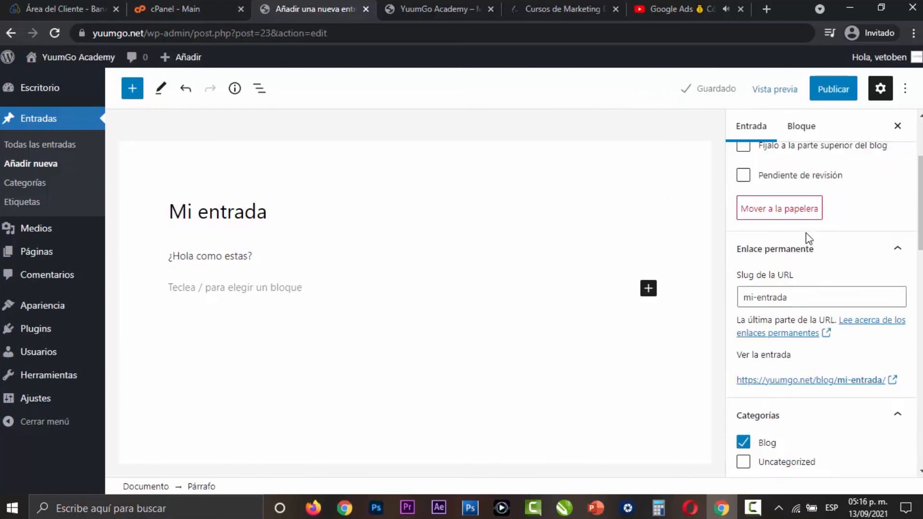
scroll(809, 238, "down", 1)
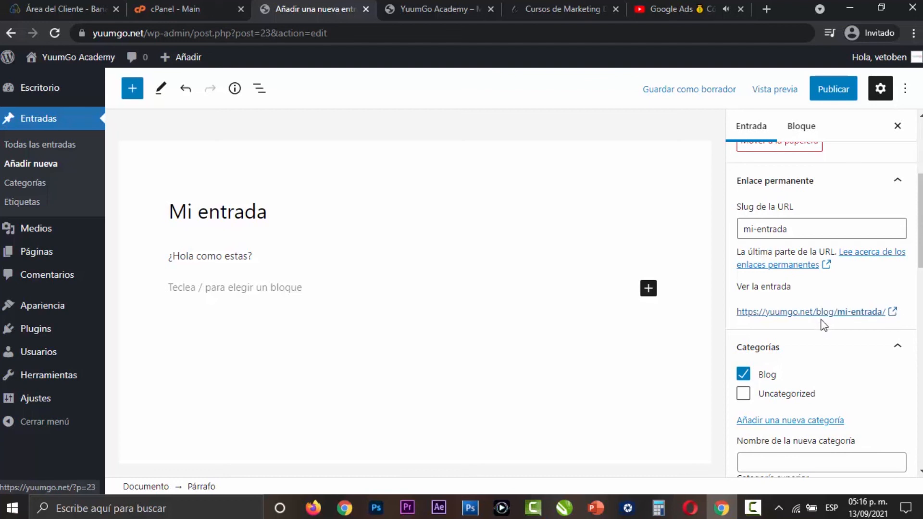
- Preview the draft post in a new tab and look through its featured image, text and comment form
left_click(775, 89)
left_click(703, 213)
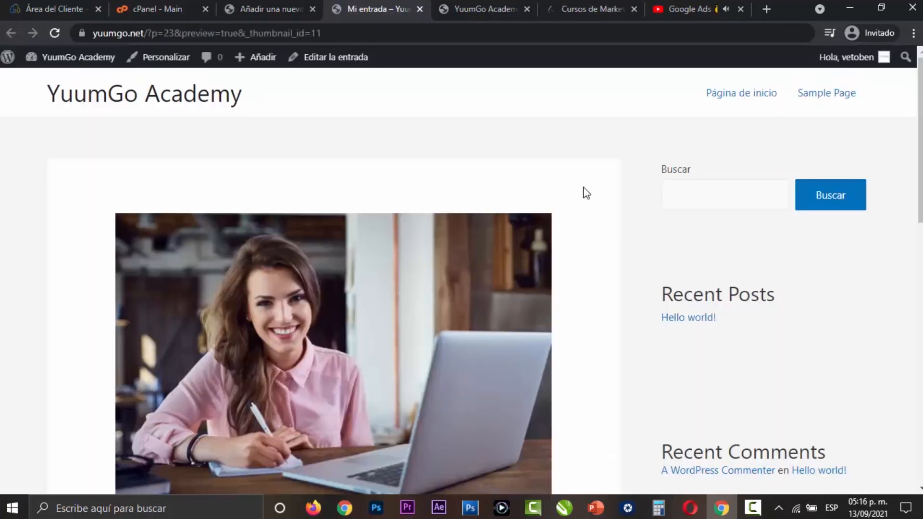
scroll(584, 193, "down", 8)
scroll(584, 192, "down", 6)
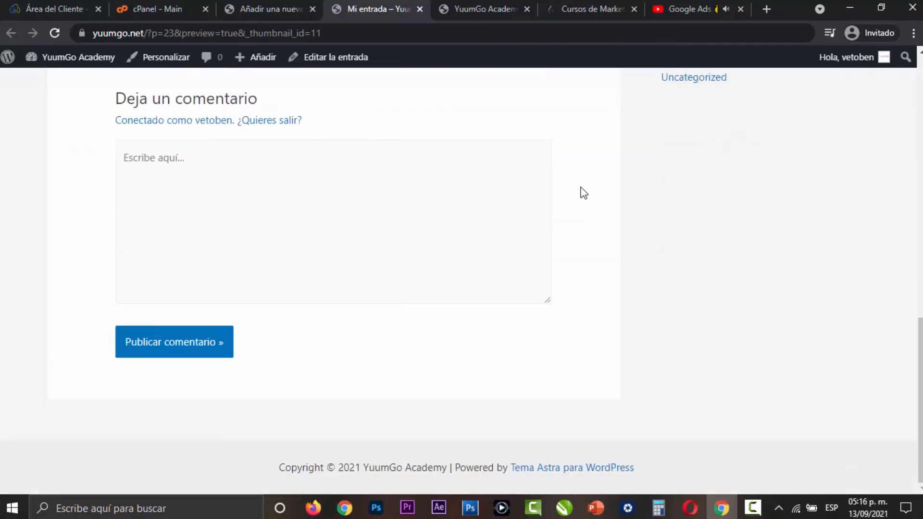
scroll(590, 213, "up", 14)
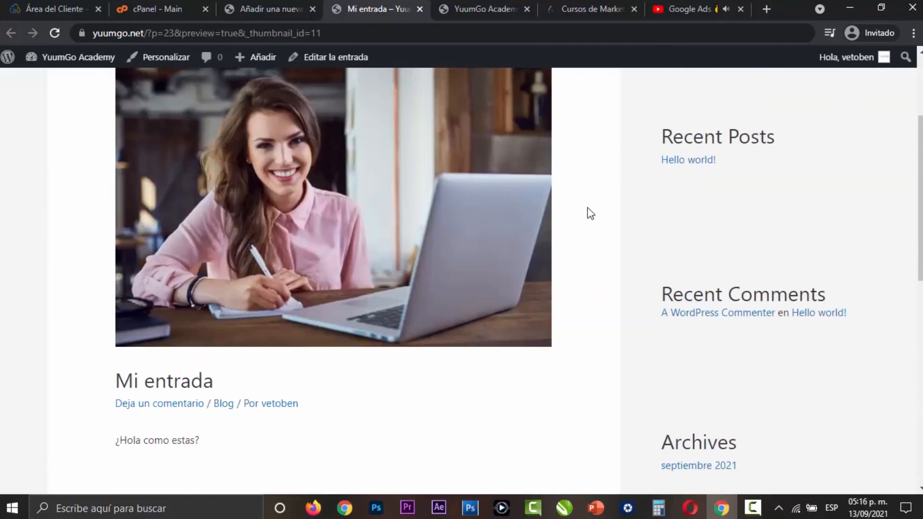
scroll(586, 214, "down", 3)
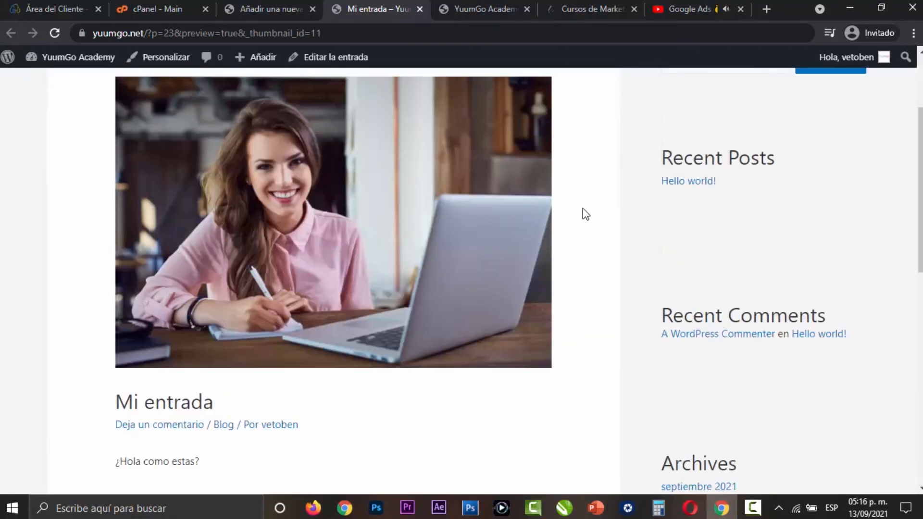
- Look at the post's Astra sidebar and content layout options, comparing them with the preview page
left_click(264, 6)
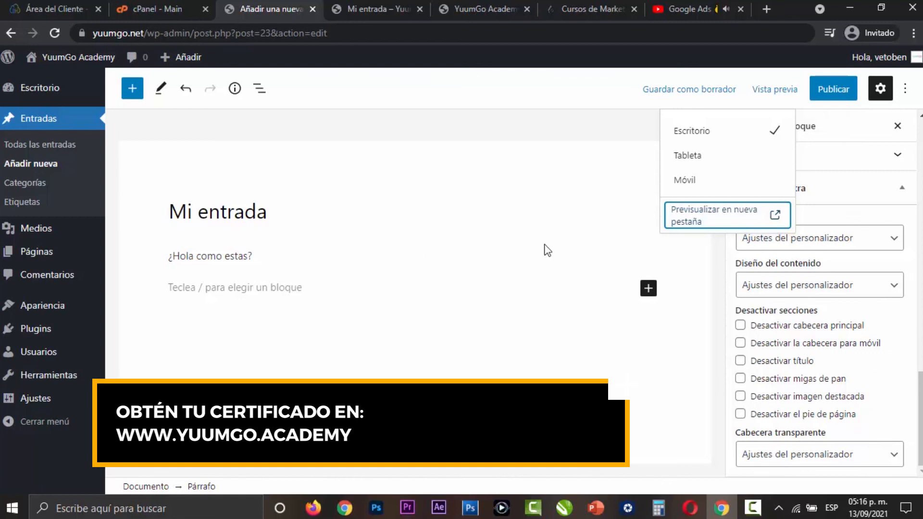
left_click(801, 246)
left_click(368, 8)
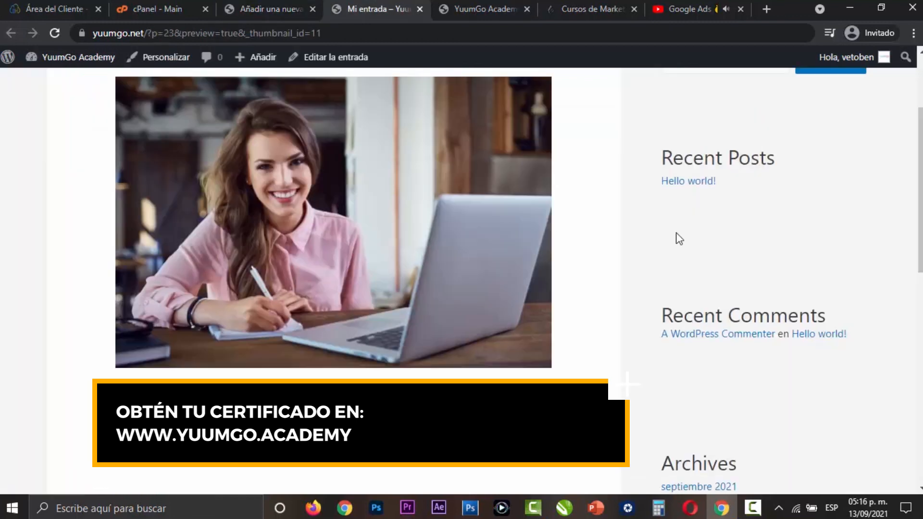
left_click(267, 3)
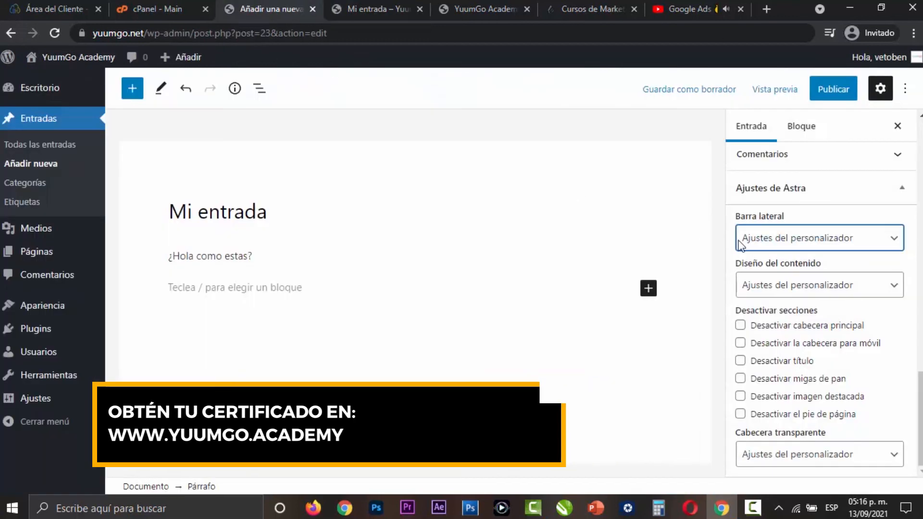
left_click(840, 294)
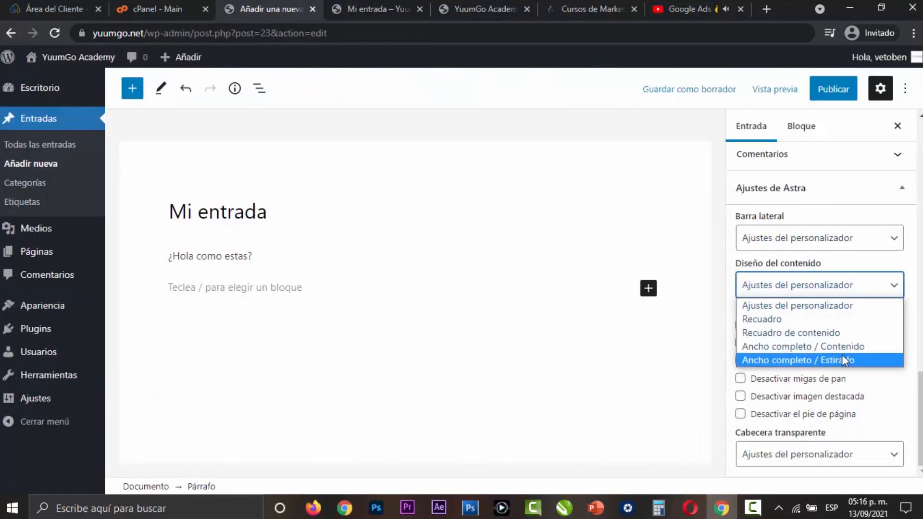
left_click(656, 246)
- Publish the post "Mi entrada" and view its live page down to the category link
scroll(865, 387, "up", 15)
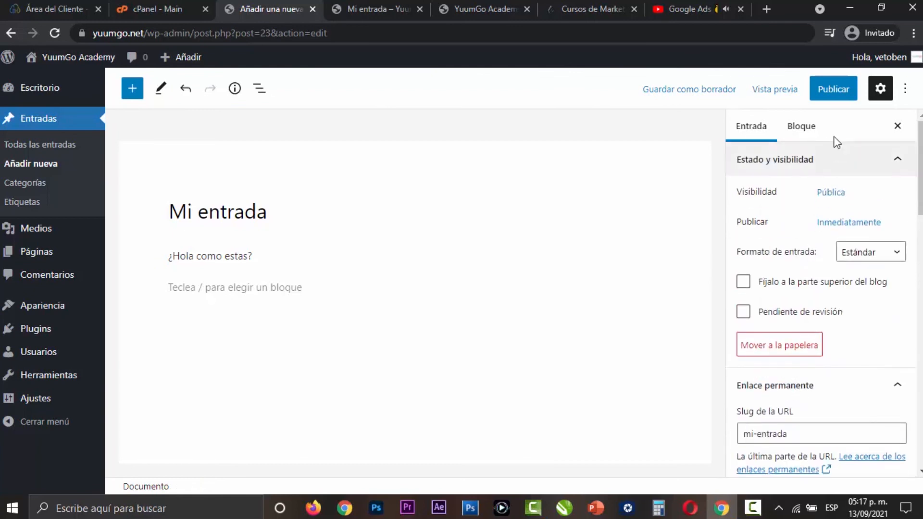
left_click(834, 89)
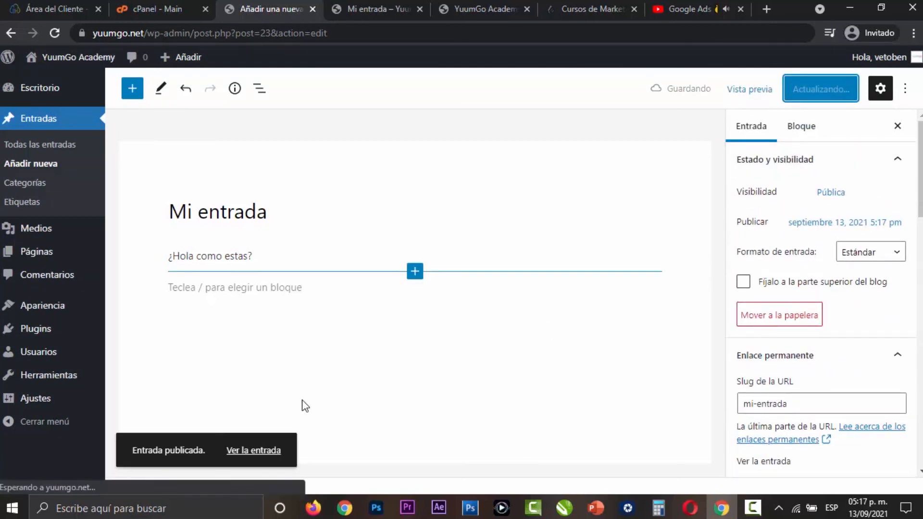
left_click(257, 451)
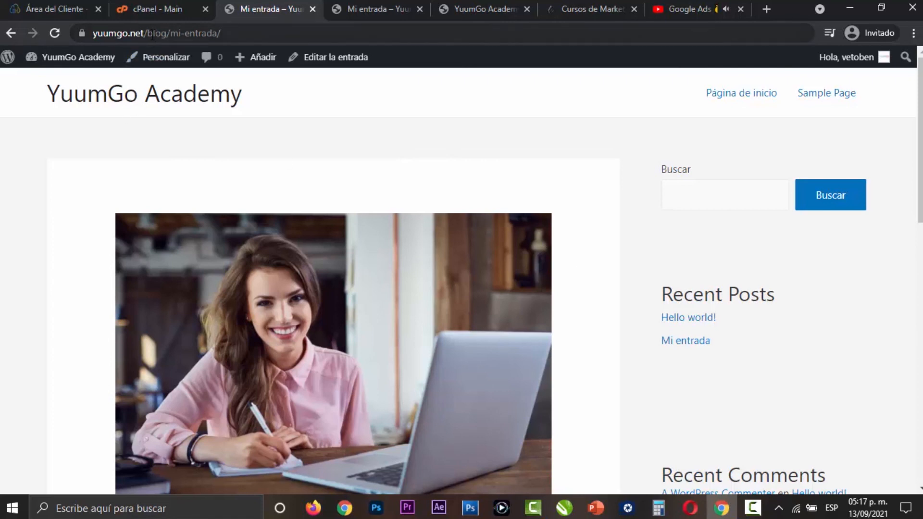
scroll(579, 198, "down", 6)
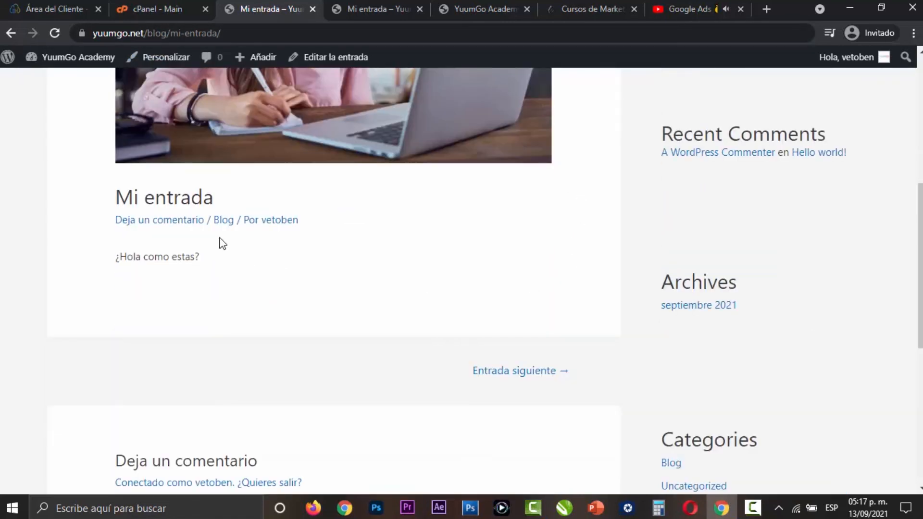
- Open the Blog category archive from the post and examine its post listing and sidebar widgets
left_click(223, 224)
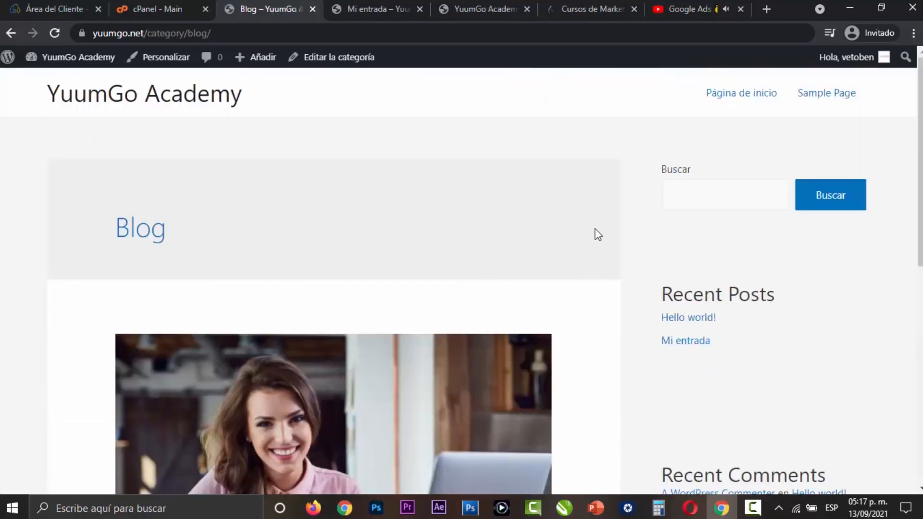
scroll(606, 208, "down", 1)
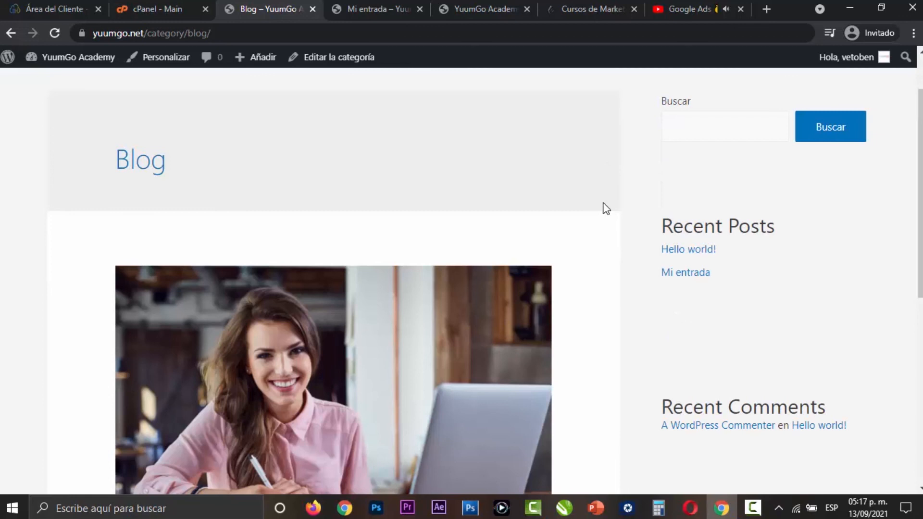
scroll(607, 208, "down", 6)
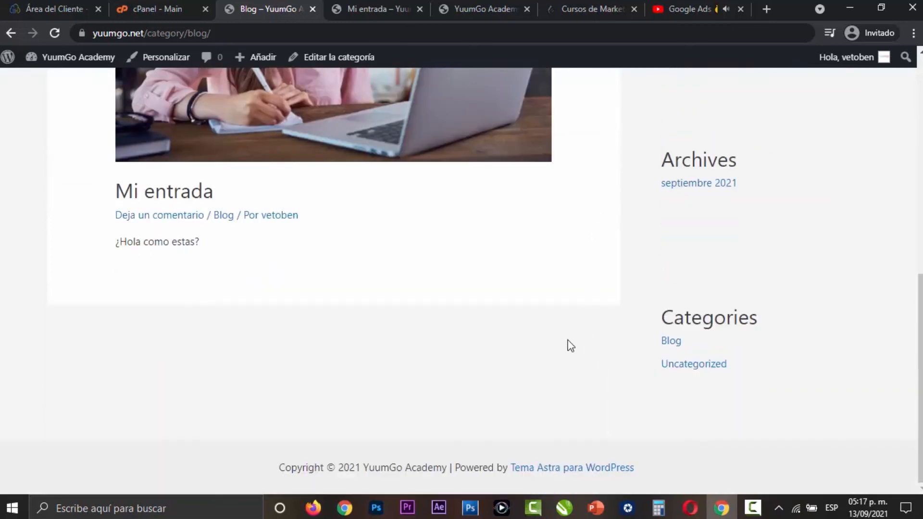
scroll(494, 198, "up", 6)
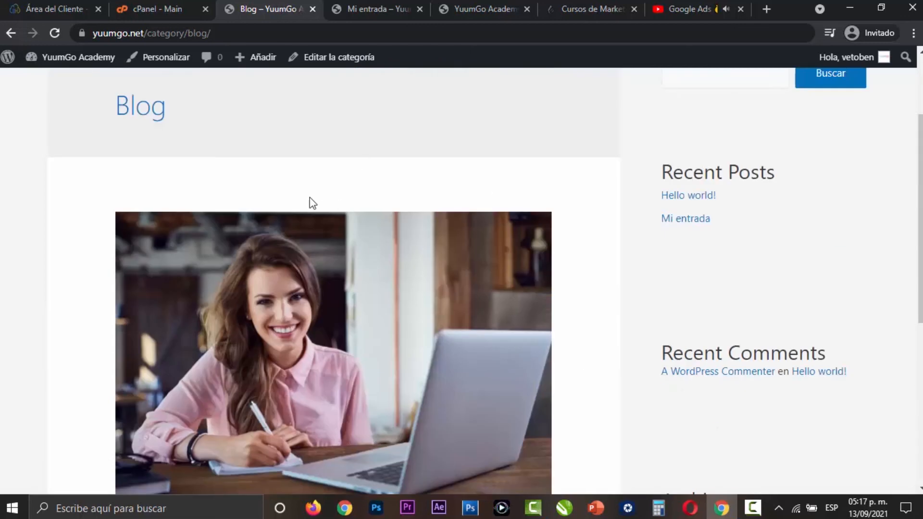
scroll(337, 199, "up", 2)
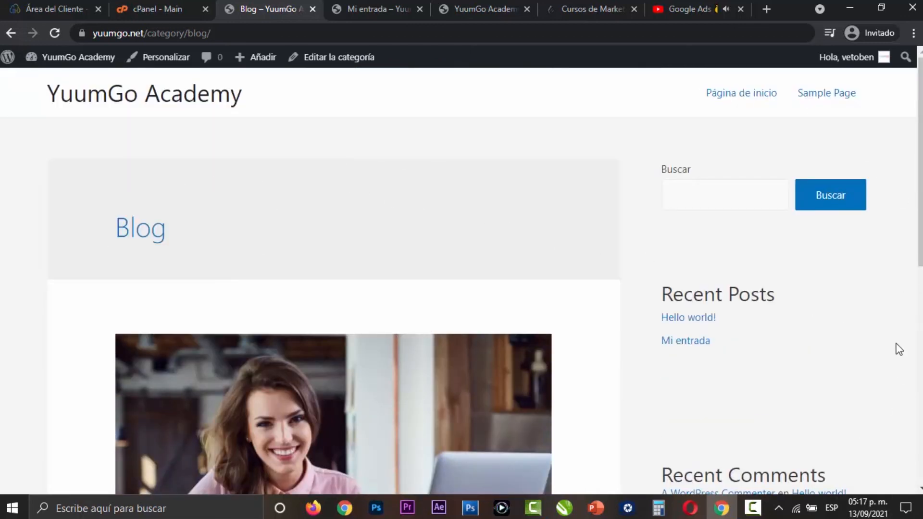
scroll(870, 291, "down", 10)
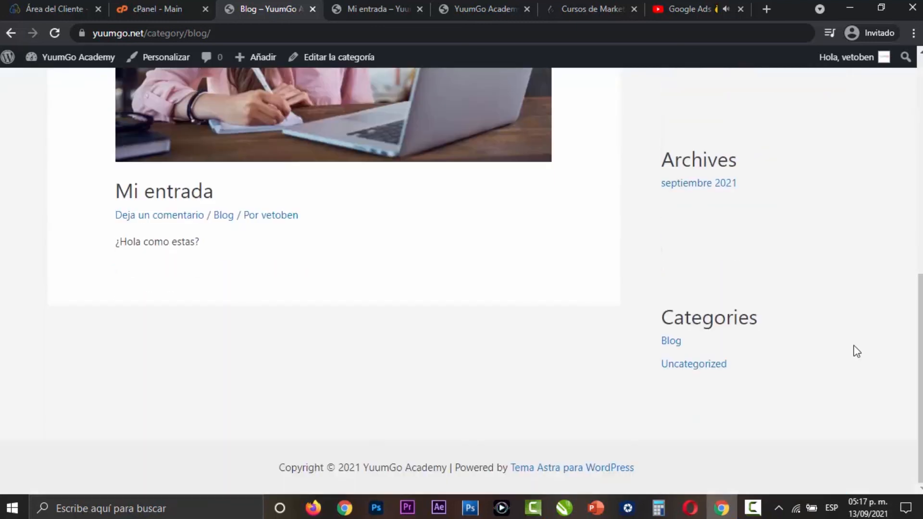
scroll(857, 352, "up", 10)
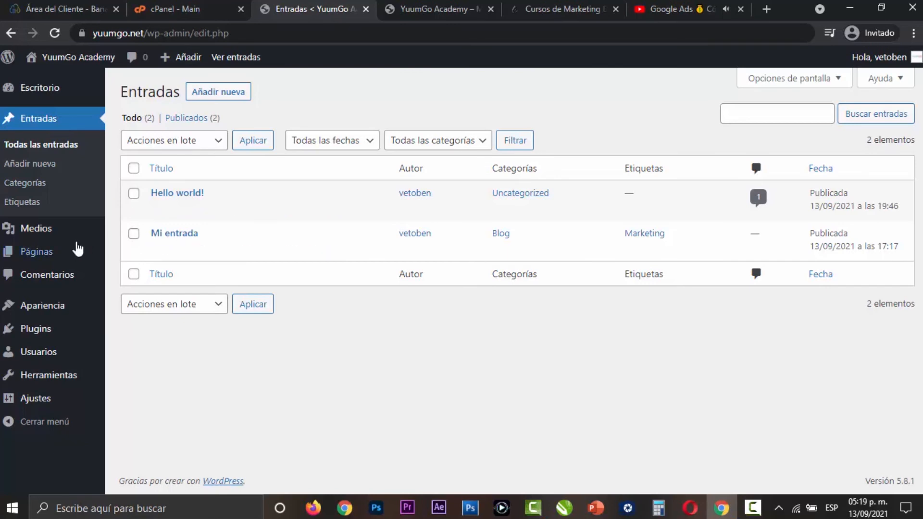
- View the list of all pages in the admin area and return to the list of posts
left_click(73, 260)
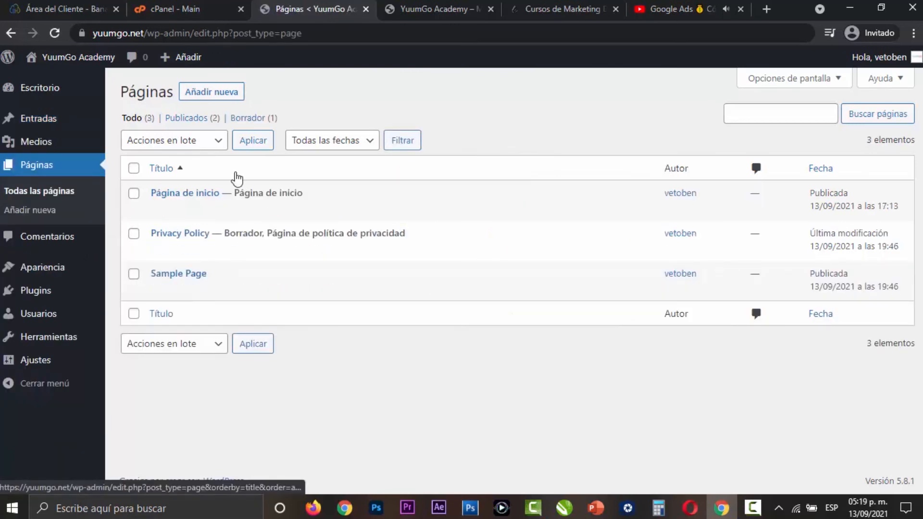
mouse_move(56, 124)
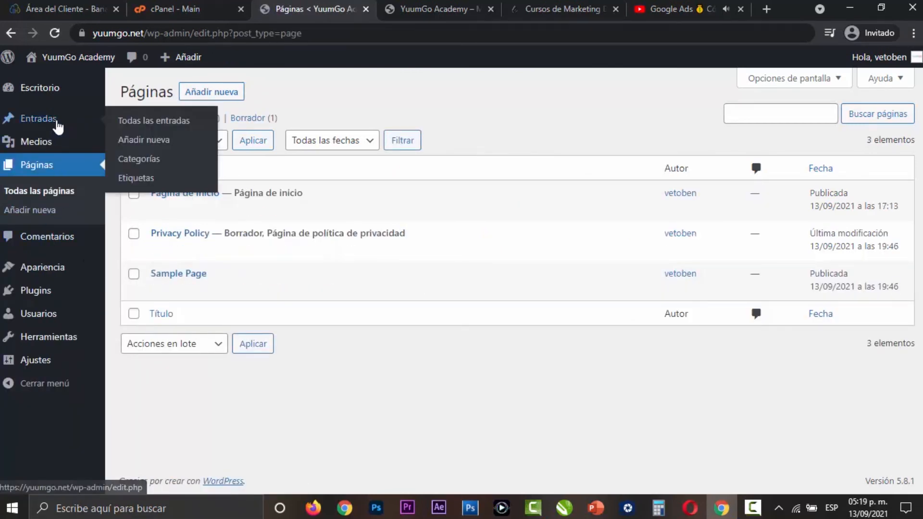
left_click(57, 125)
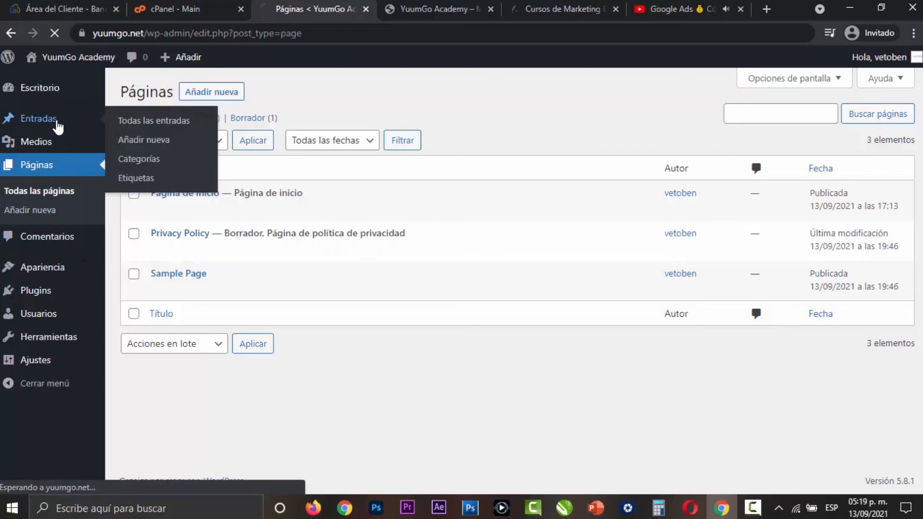